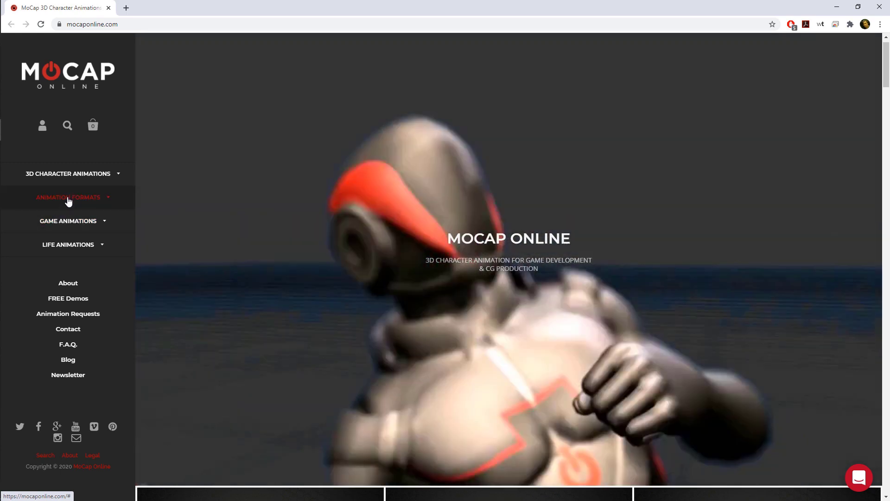
Open the FBX animation format collection on the MoCap Online site and browse the available animation packs
left_click(70, 198)
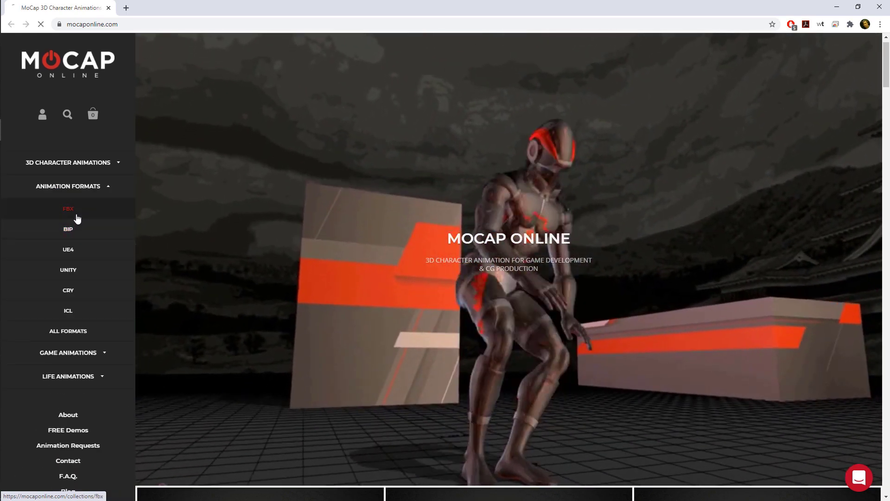
left_click(76, 215)
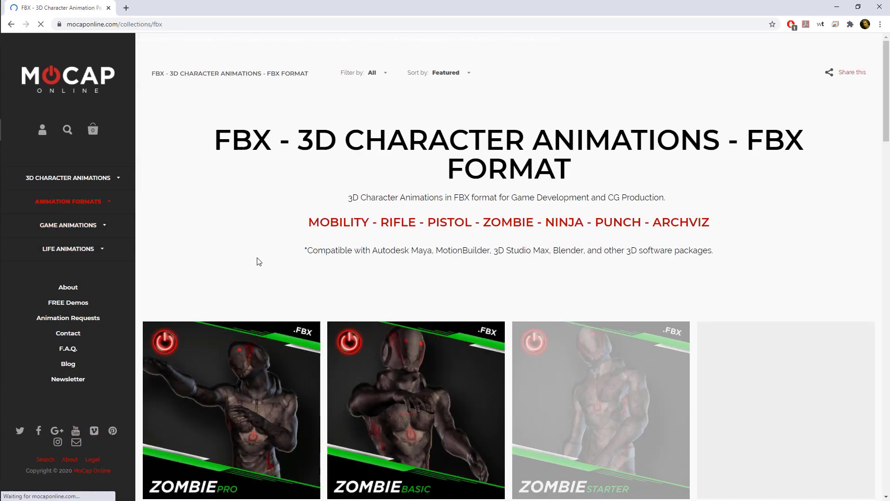
scroll(258, 259, "down", 5)
scroll(259, 263, "down", 19)
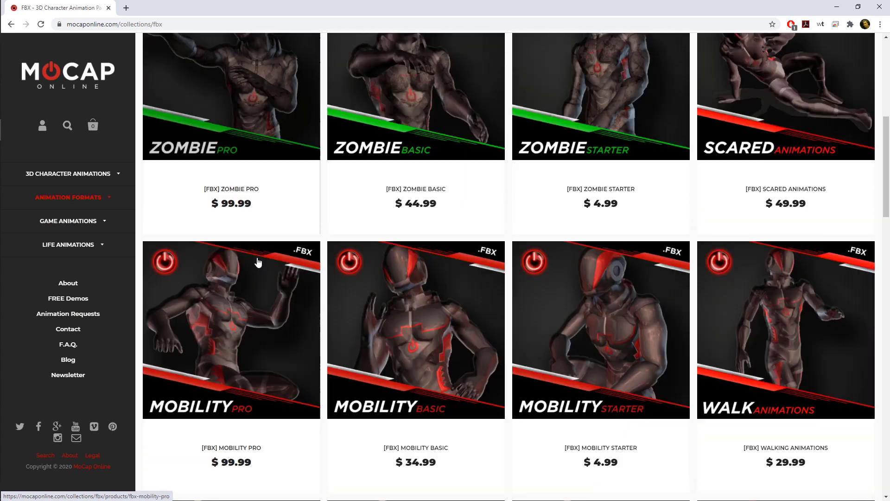
scroll(258, 263, "down", 1)
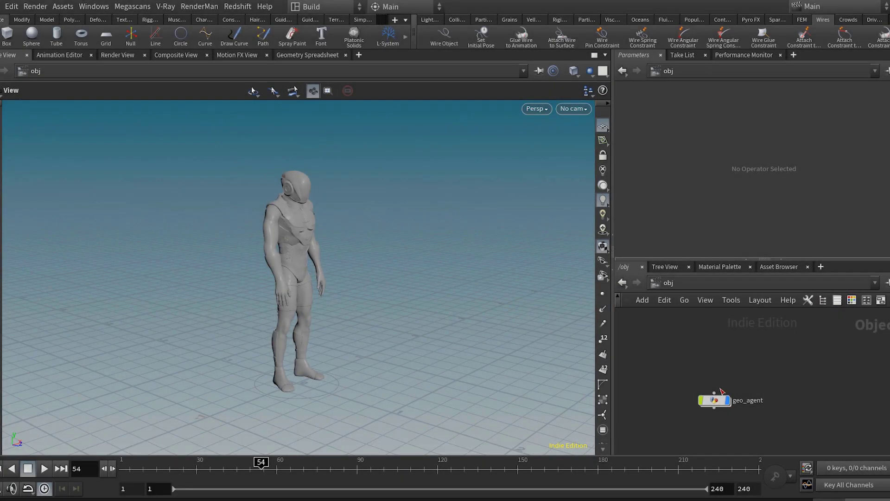
Switch to Houdini, enter the geo_agent network and play the agent_stand animation
double_click(714, 399)
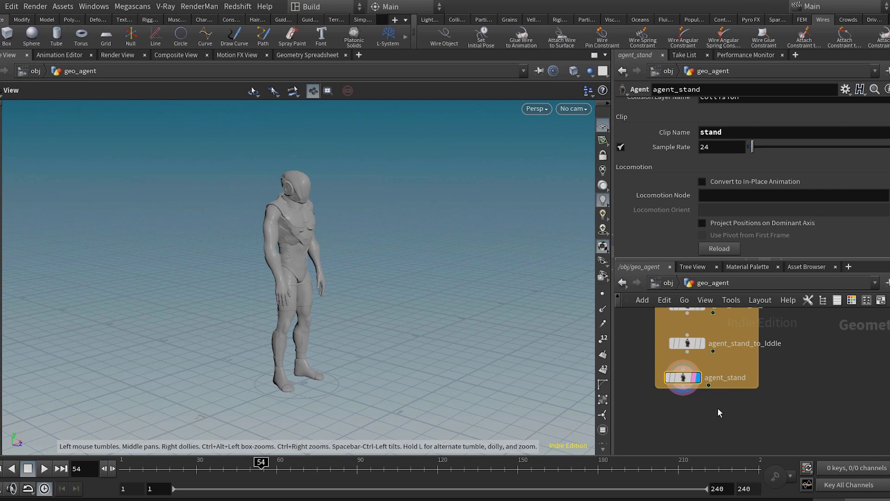
middle_click_drag(718, 407, 714, 428)
scroll(714, 426, "down", 2)
middle_click_drag(779, 384, 736, 396)
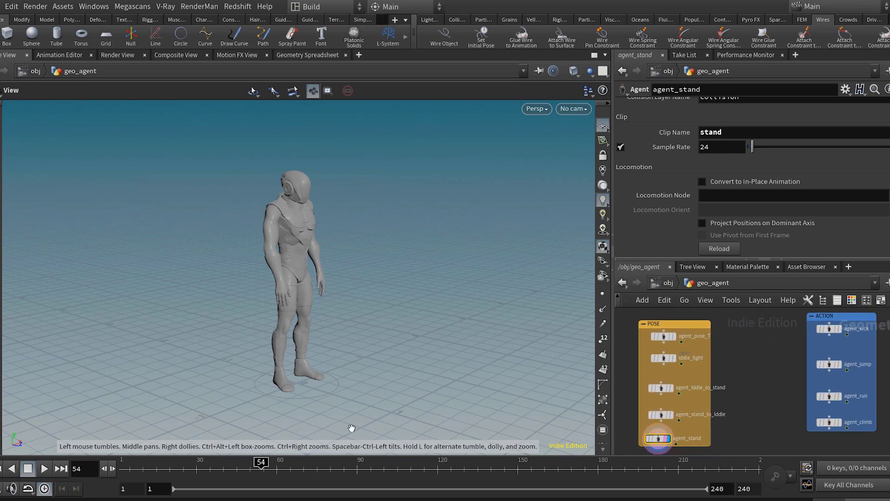
left_click(45, 469)
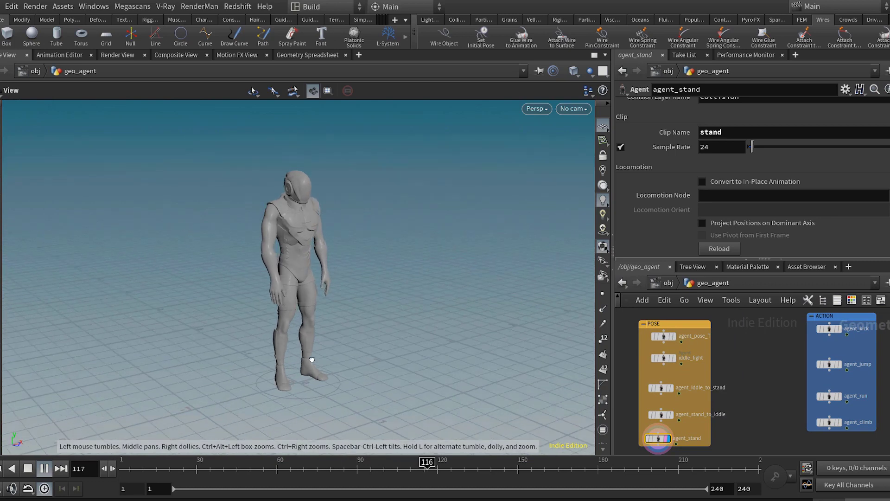
Display the agent_stand_to_Iddle node and play its animation from the first frame
left_click(670, 414)
key("ctrl+Up")
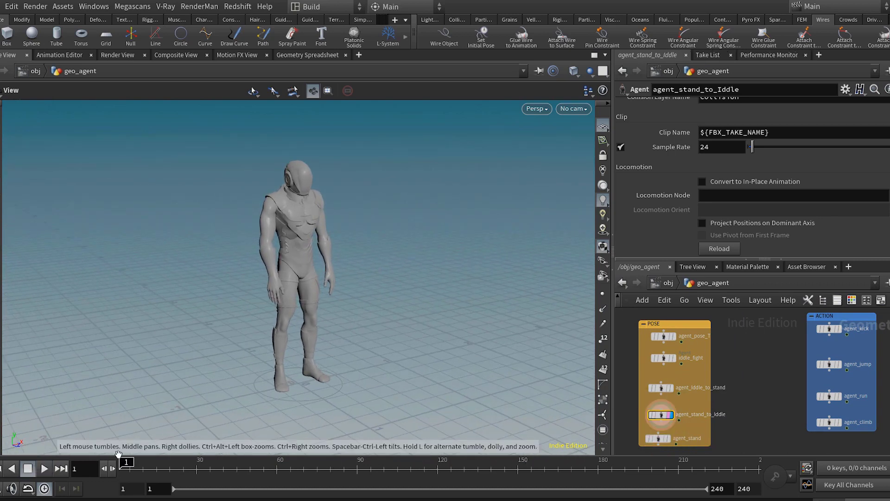
left_click(45, 468)
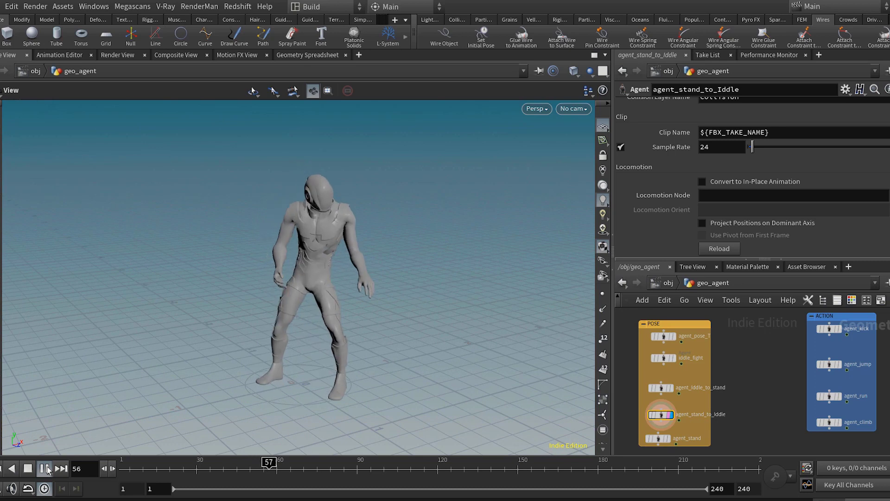
Preview the agent_Iddle_to_stand, iddle_fight and agent_pose_T nodes in turn, and select agent_pose_T
left_click(671, 388)
left_click(672, 388)
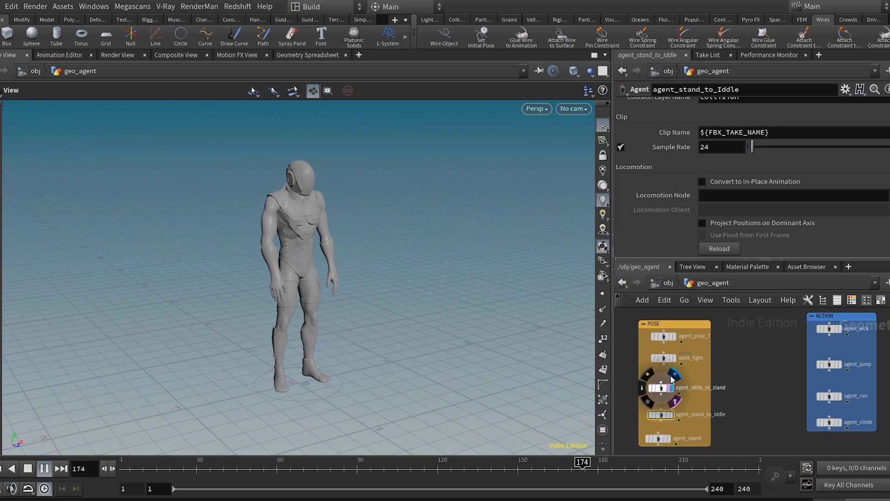
left_click(671, 358)
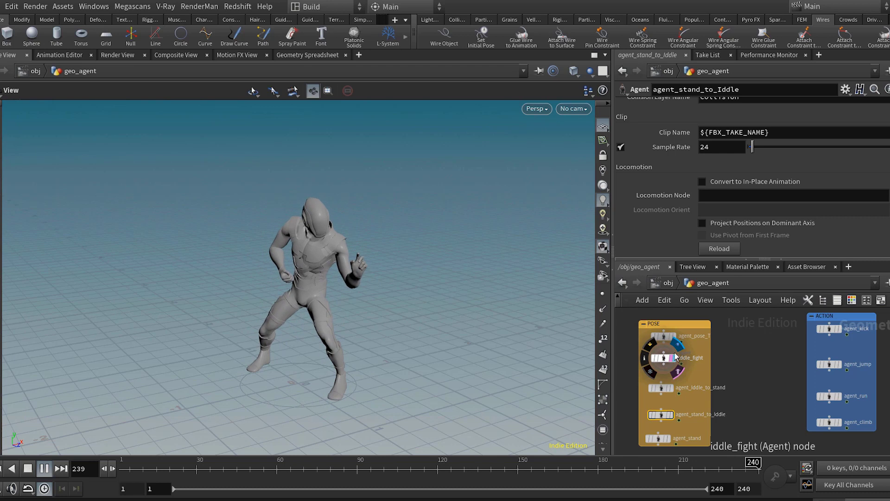
left_click(675, 337)
left_click(670, 337)
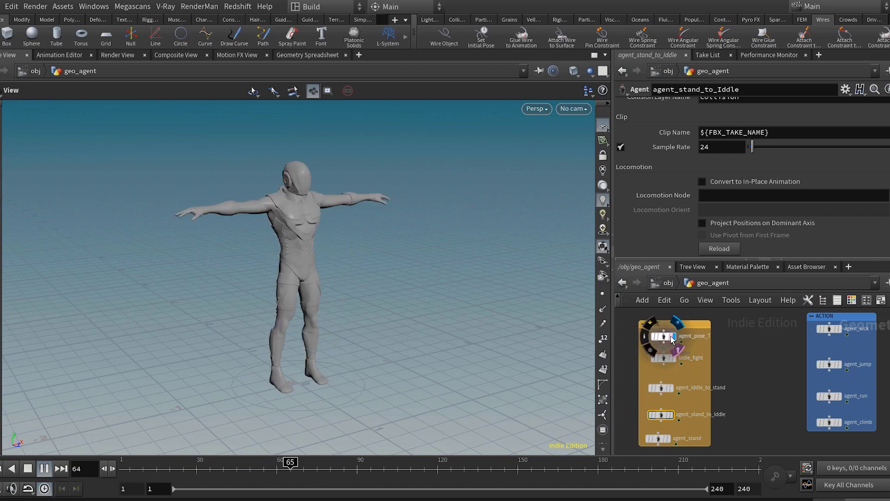
left_click(667, 336)
Preview the agent_kick and agent_jump animations from the ACTION group
middle_click_drag(763, 347, 711, 358)
scroll(755, 344, "up", 3)
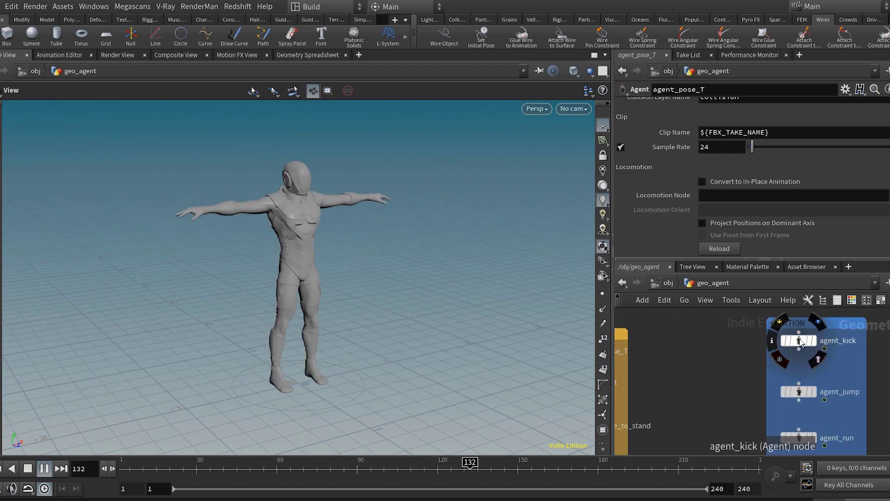
left_click(813, 340)
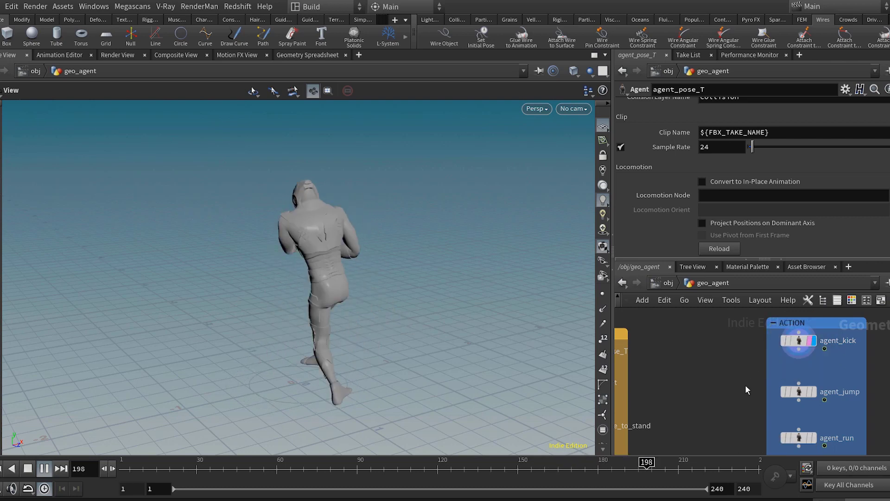
middle_click_drag(745, 385, 696, 366)
left_click(769, 366)
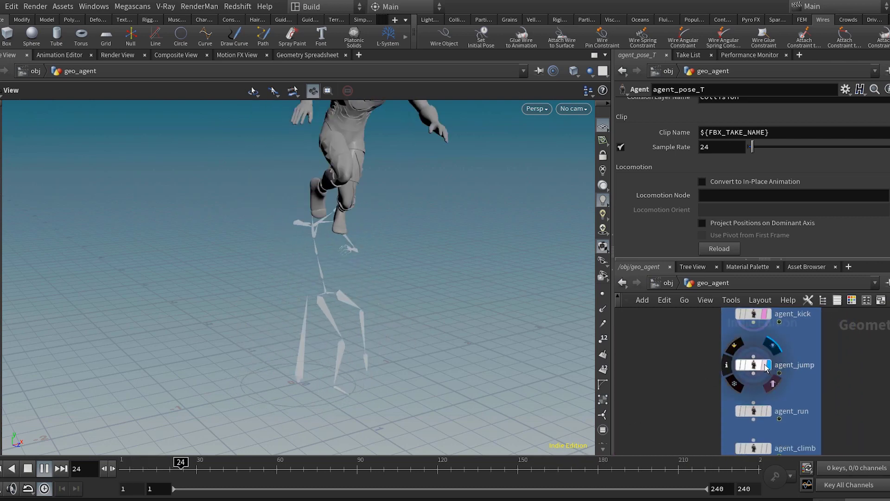
left_click(764, 366)
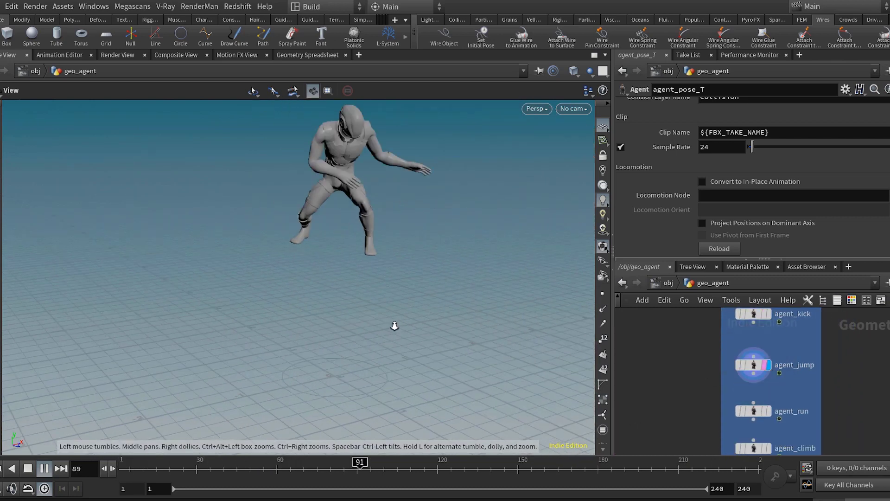
Preview the agent_run animation, keeping the whole running character in view
middle_click_drag(800, 417, 772, 377)
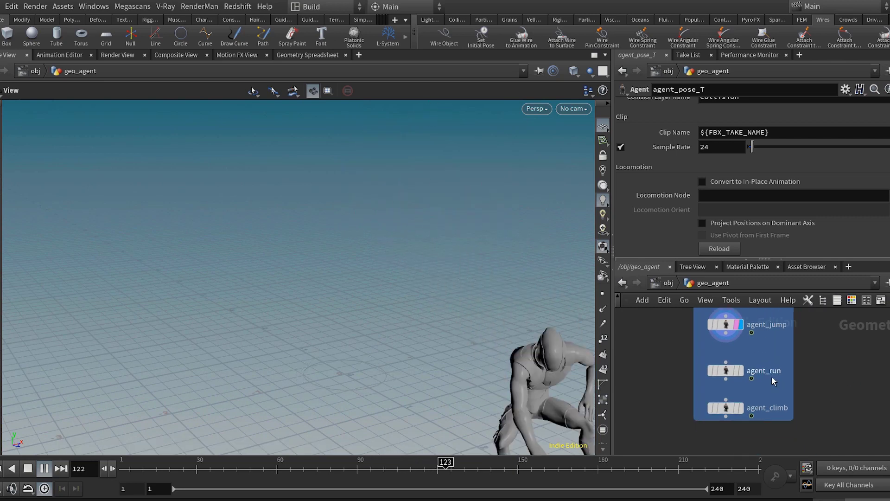
left_click(742, 372)
left_click(737, 371)
scroll(440, 297, "down", 2)
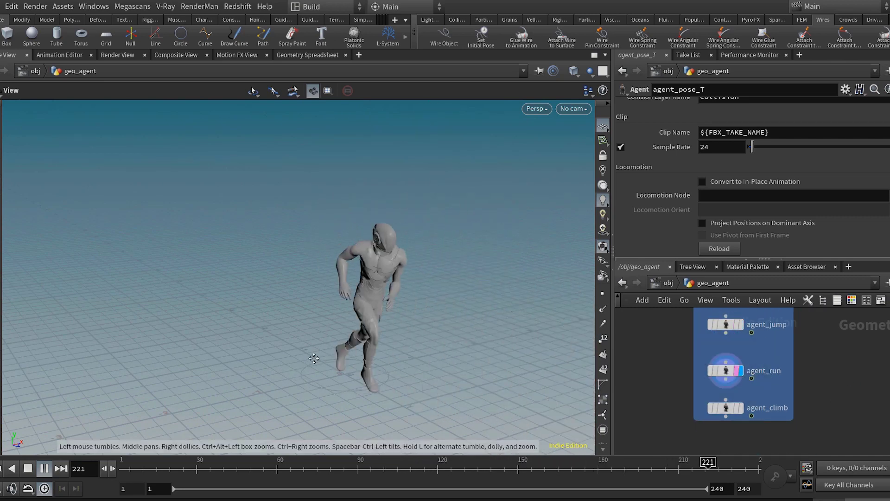
middle_click_drag(440, 297, 368, 302)
Preview the agent_climb animation from different angles and stop the playback
left_click(741, 409)
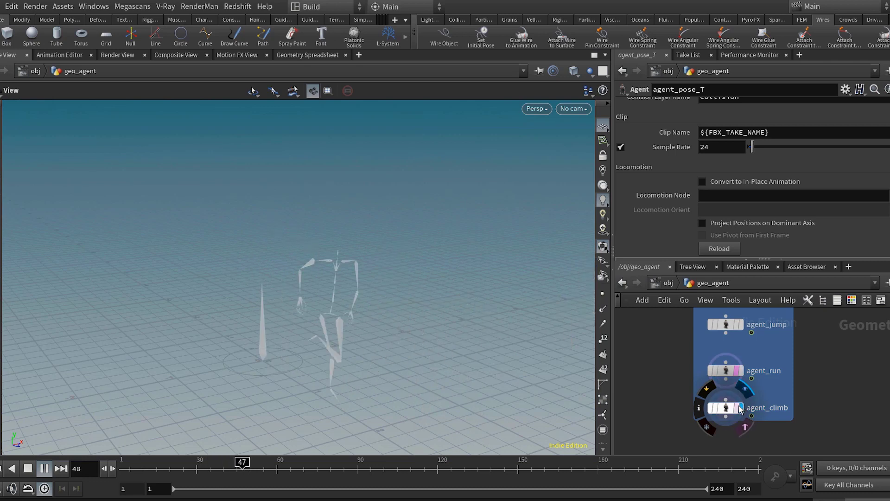
left_click(737, 409)
scroll(143, 328, "down", 3)
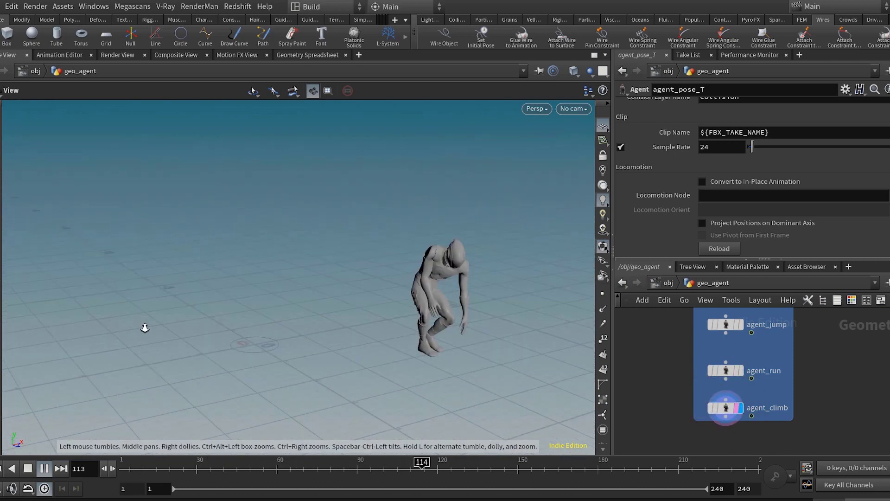
left_click_drag(143, 328, 342, 330)
middle_click_drag(466, 323, 338, 286)
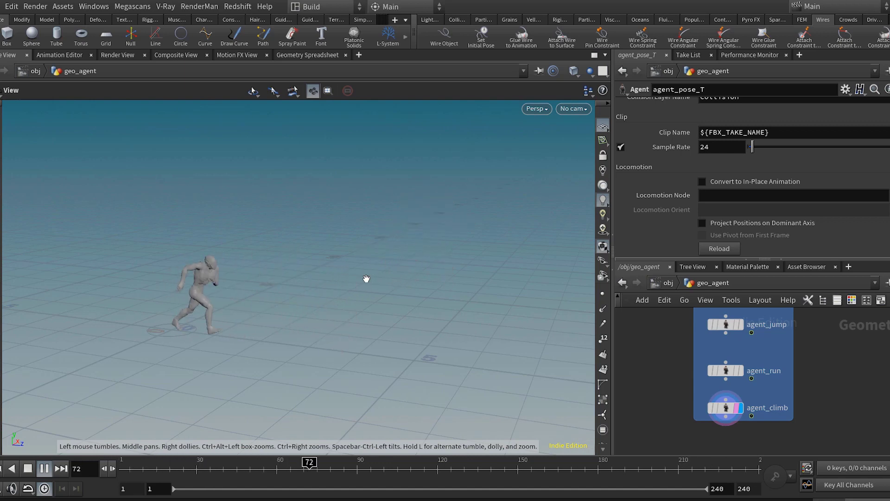
left_click(29, 472)
left_click_drag(352, 254, 307, 264)
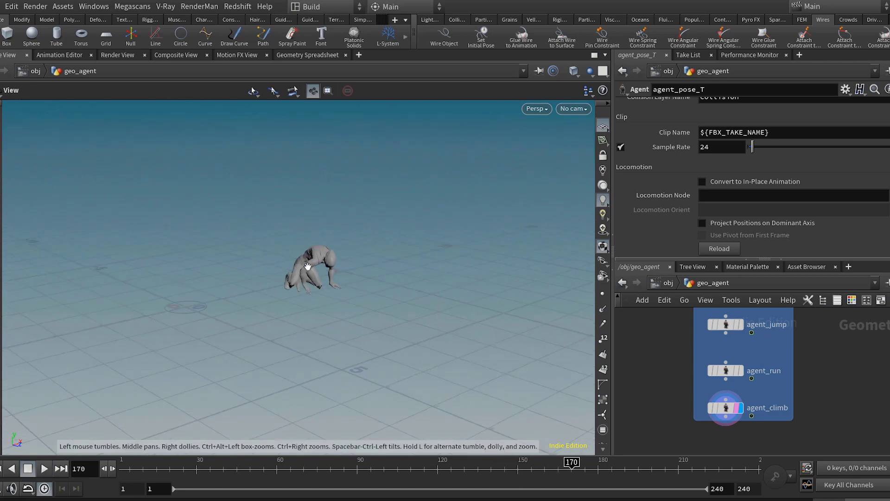
Duplicate the agent_pose_T node into the empty network area below the POSE and ACTION groups
middle_click_drag(662, 375, 754, 413)
scroll(751, 412, "down", 3)
scroll(682, 386, "up", 3)
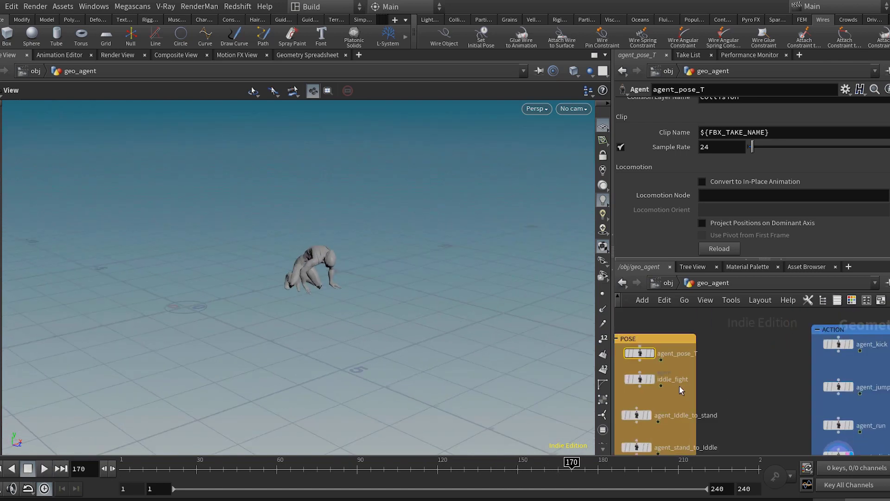
key("ctrl+c")
scroll(649, 361, "down", 3)
middle_click_drag(675, 418, 705, 335)
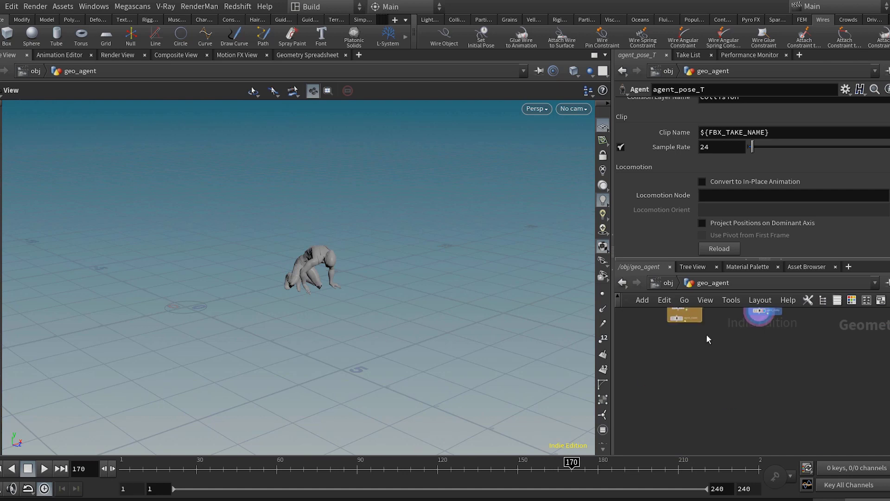
scroll(689, 363, "up", 3)
key("ctrl+v")
middle_click_drag(689, 364, 703, 338)
scroll(703, 338, "up", 2)
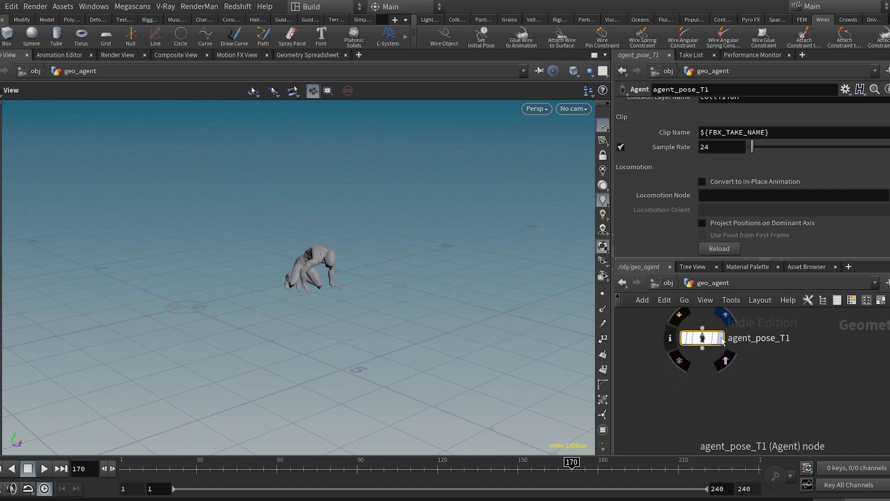
scroll(672, 225, "up", 8)
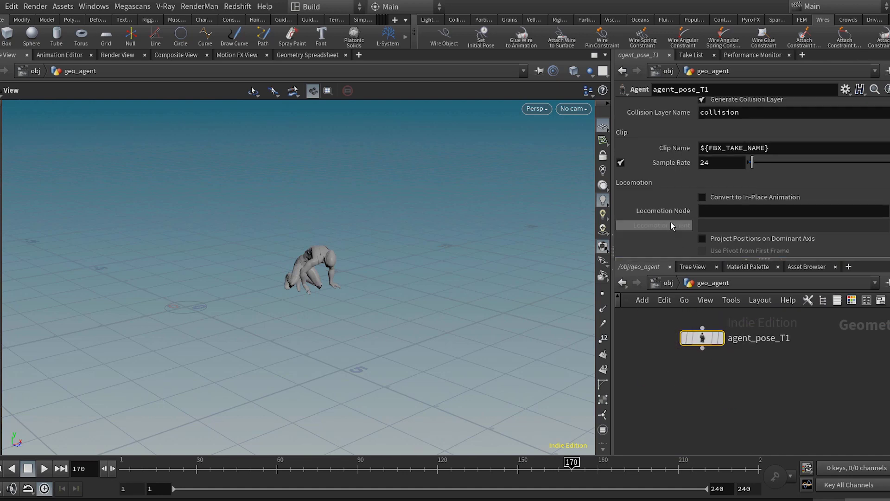
Add a new Agent node beside agent_pose_T1 and set its input to FBX
left_click(747, 366)
key("Tab")
type("agent")
key("Return")
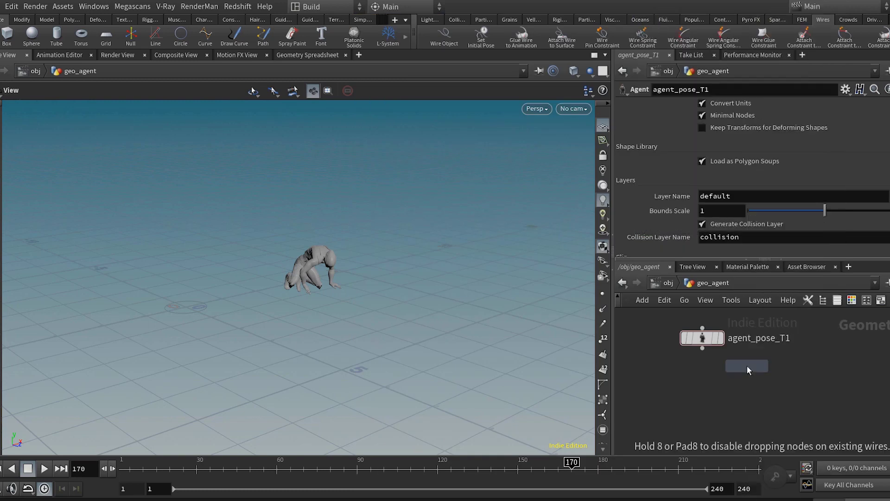
left_click(746, 365)
scroll(780, 190, "up", 3)
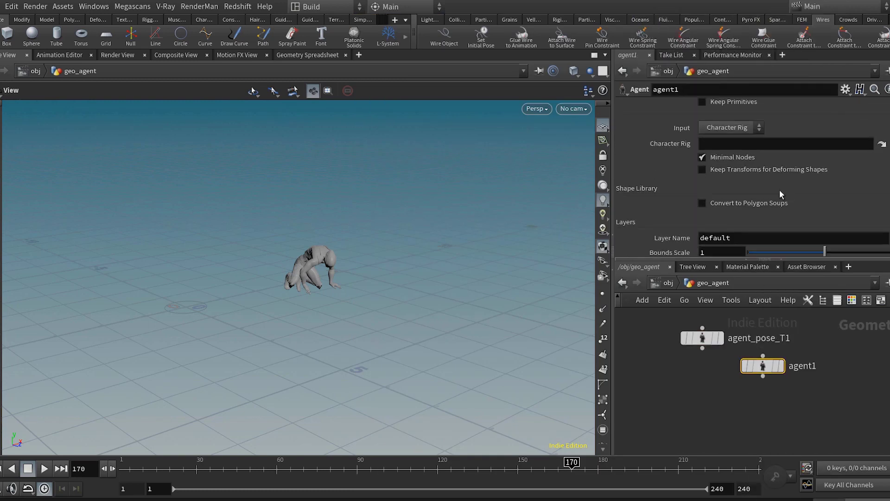
left_click(750, 175)
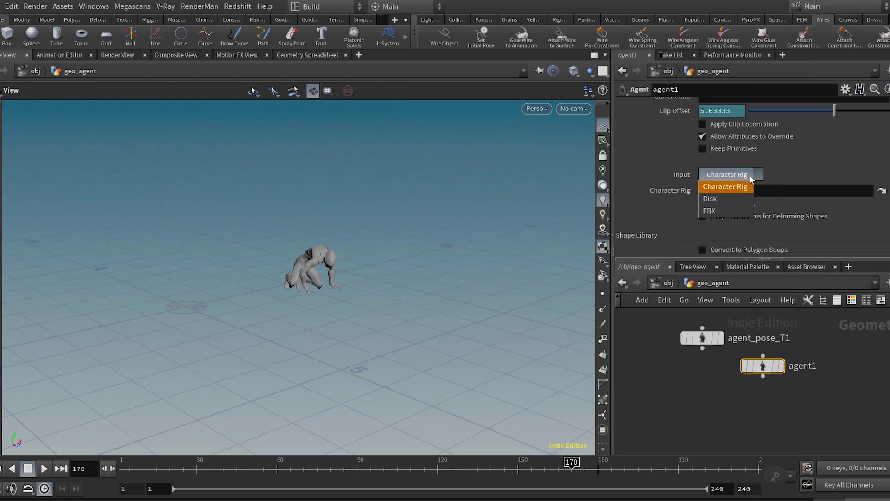
left_click(736, 211)
Browse the FBX_Ninja_v27_Starter folders to the MotusMan_v55.fbx character file for the new Agent node's FBX file
left_click(888, 195)
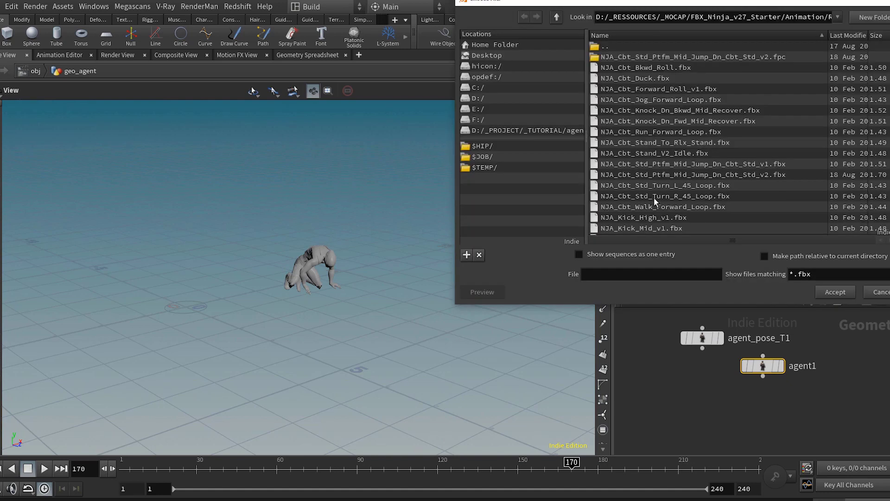
double_click(605, 47)
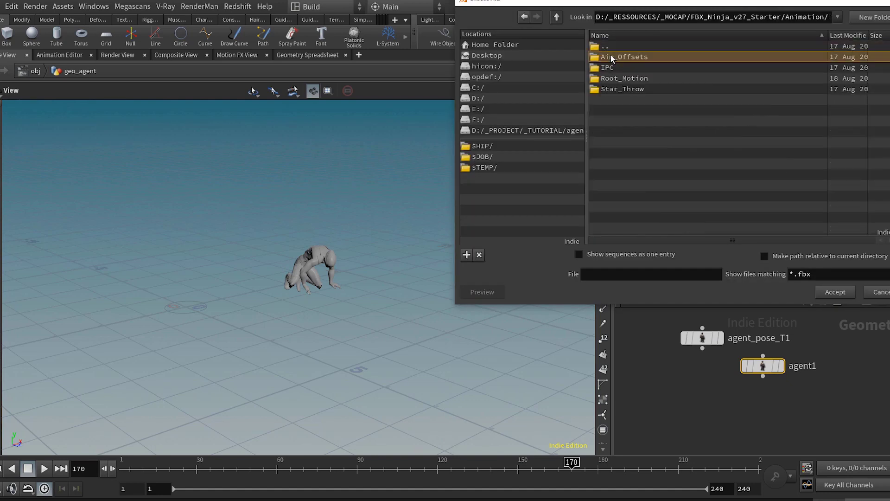
double_click(610, 56)
double_click(606, 48)
double_click(605, 47)
key("Down")
key("Down")
key("Return")
key("Down")
key("Down")
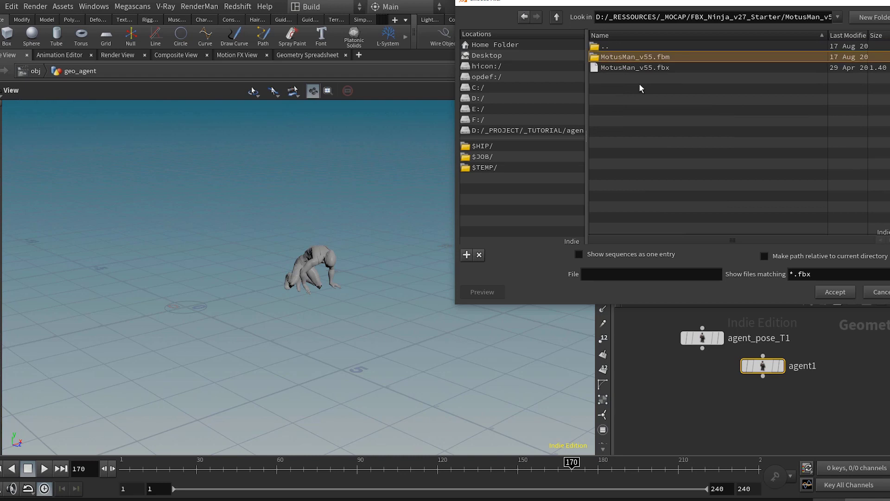
key("Return")
Display the duplicated agent_pose_T1 node and delete the newly added agent1 node
left_click(720, 337)
key("Delete")
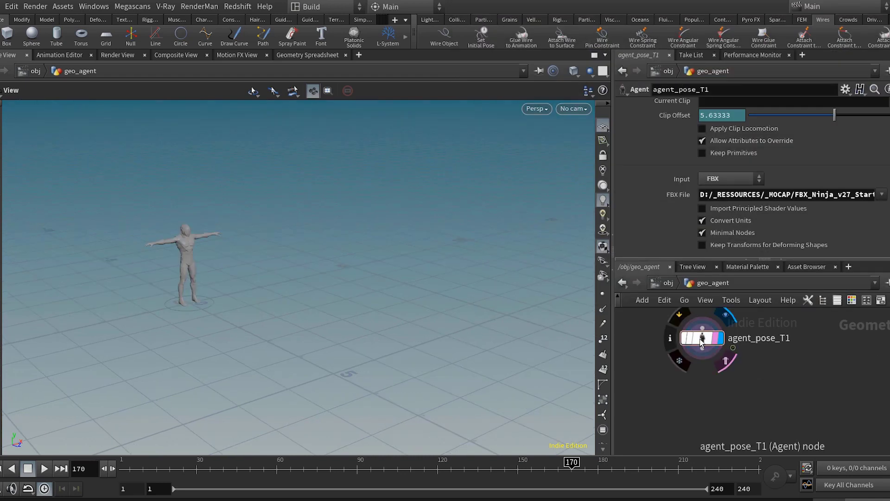
key("Tab")
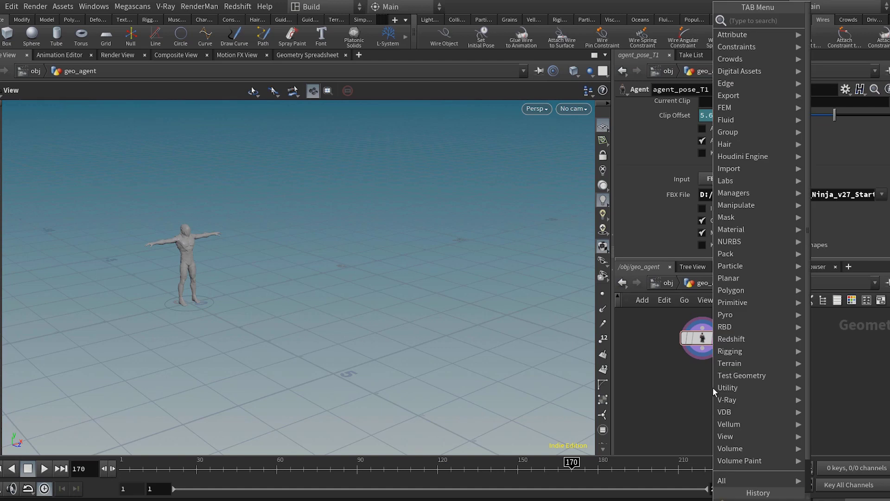
type("addcl")
key("Escape")
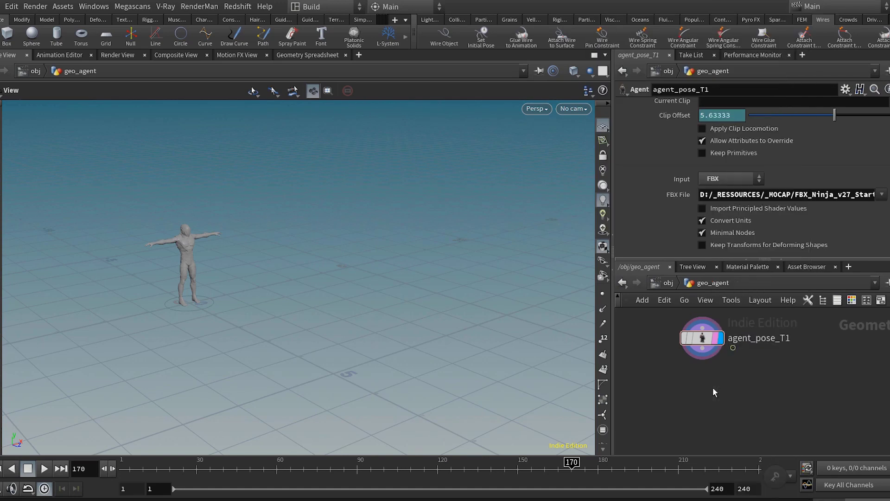
Add an Agent Clip node below agent_pose_T1 and wire it to that node's output
key("Tab")
type("agentcl")
key("Return")
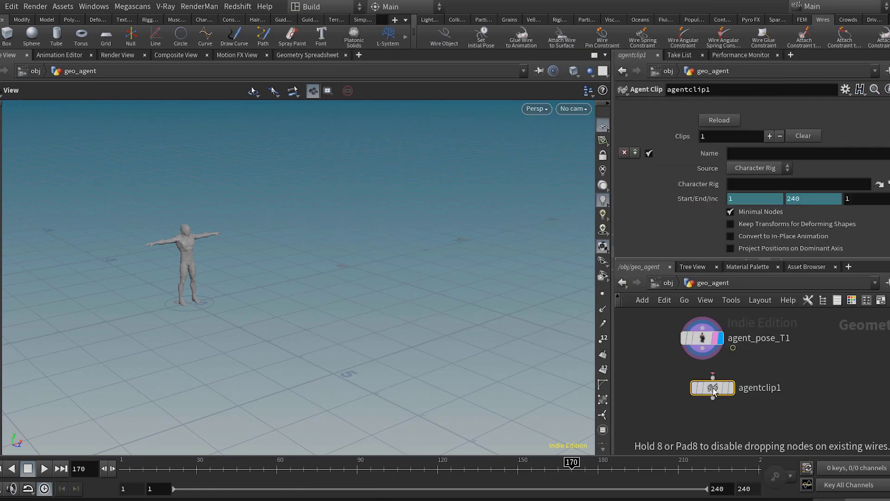
left_click(702, 389)
Set the clip name of the agent_pose_T1 node to Tpose
left_click(707, 343)
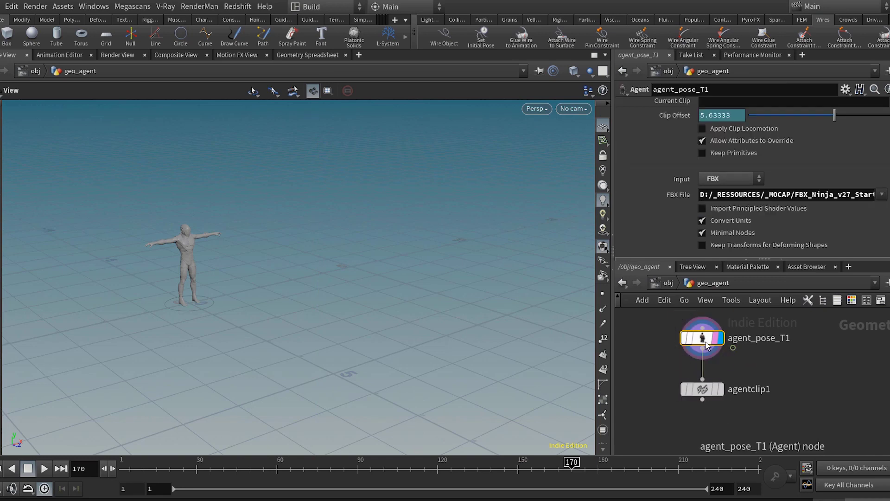
scroll(684, 147, "down", 5)
scroll(686, 149, "down", 2)
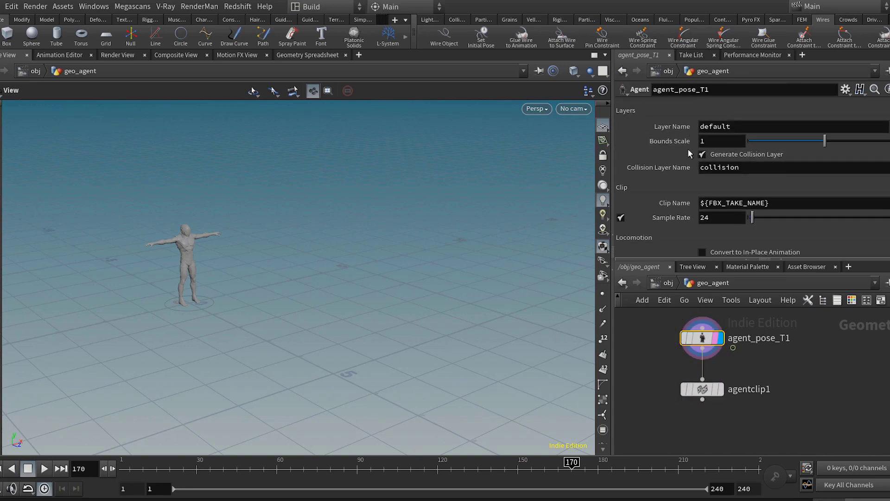
left_click_drag(794, 188, 656, 188)
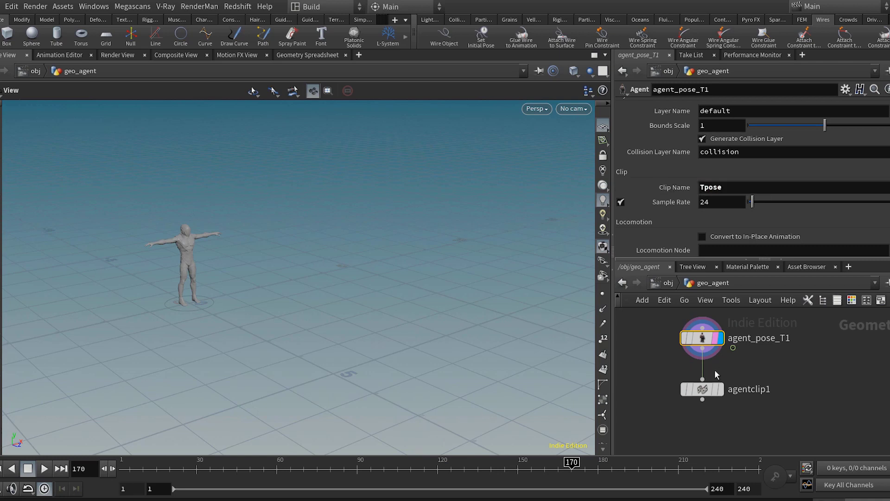
Display the agentclip1 node and bring up its clip source parameters
scroll(716, 370, "up", 3)
left_click(727, 365)
left_click(727, 428)
left_click(697, 398)
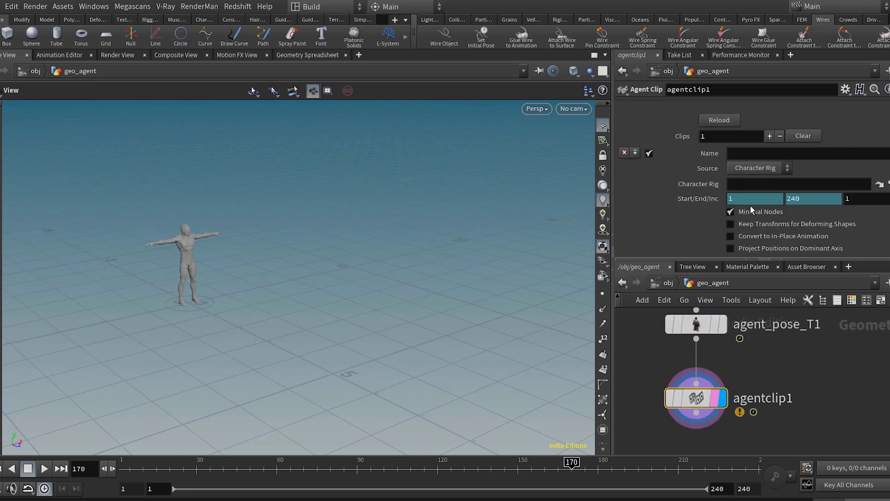
scroll(713, 170, "up", 4)
scroll(713, 170, "down", 3)
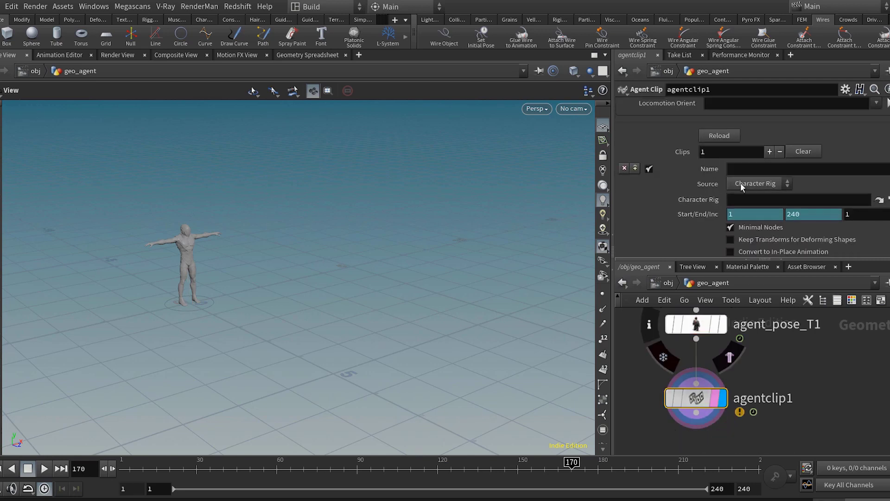
Copy the FBX file path from the agent_stand node in the POSE group
middle_click_drag(804, 363, 789, 416)
scroll(778, 395, "down", 6)
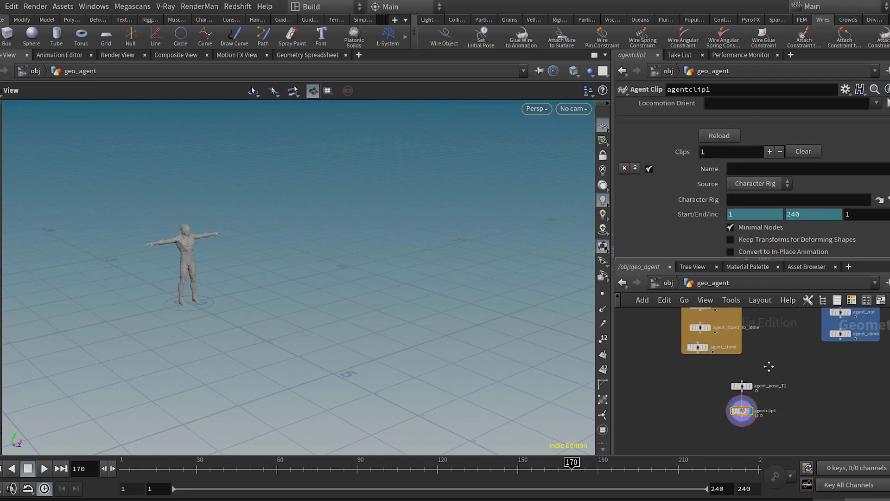
scroll(759, 340, "up", 3)
middle_click_drag(768, 366, 763, 386)
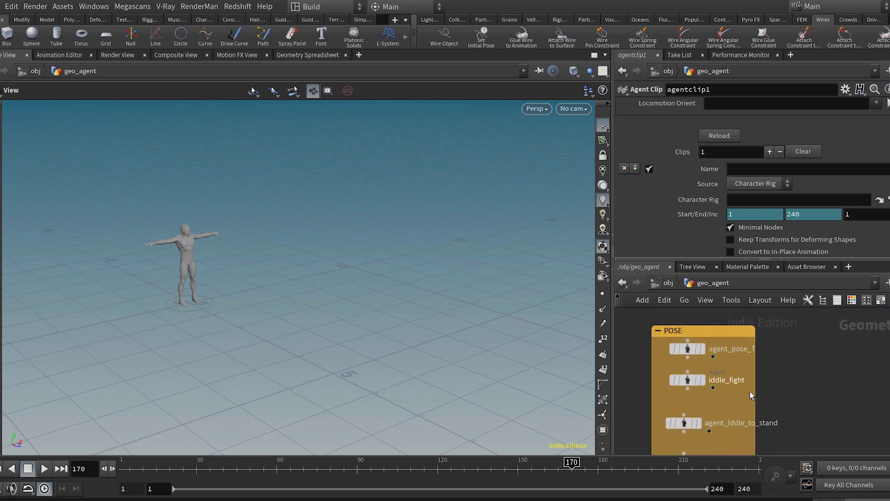
middle_click_drag(733, 421, 726, 328)
left_click(673, 403)
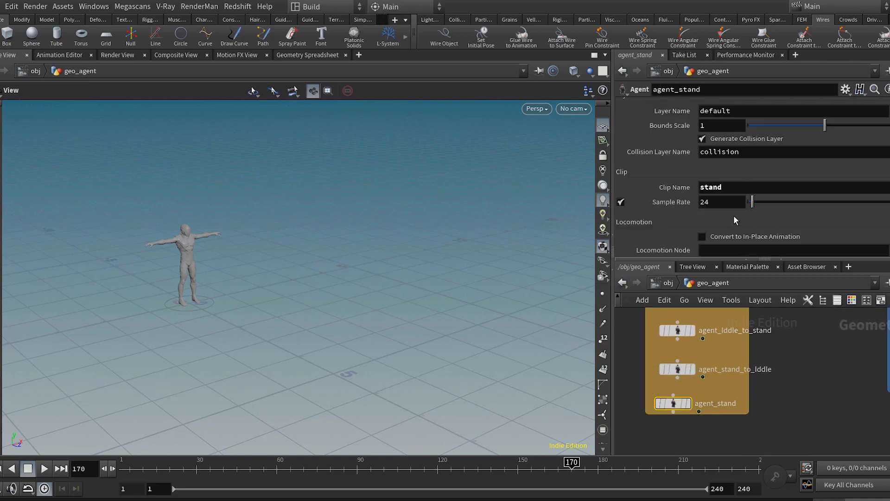
scroll(751, 199, "up", 5)
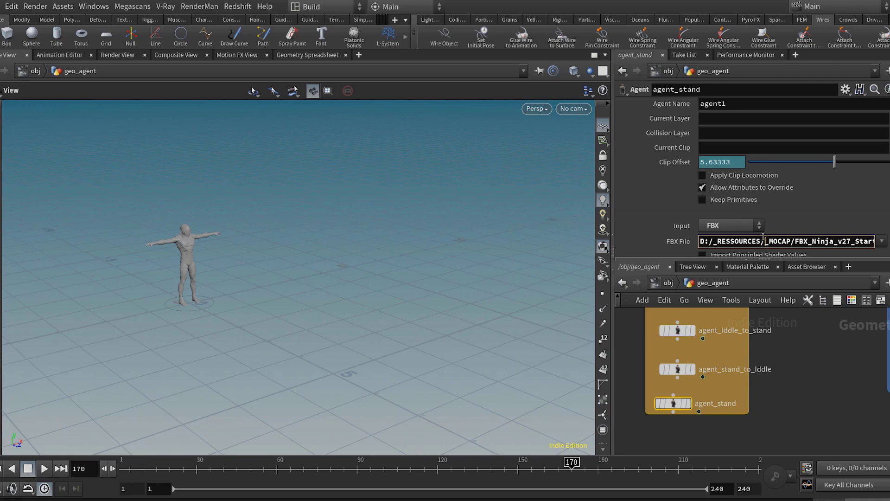
double_click(763, 238)
Set the agentclip1 clip source to FBX and paste the copied NJA_Rlx_Stand_Idle_IPC.fbx path as its file
scroll(794, 392, "down", 4)
middle_click_drag(807, 419, 764, 391)
middle_click_drag(761, 432, 740, 379)
scroll(741, 379, "up", 5)
left_click_drag(732, 415, 647, 389)
left_click(770, 184)
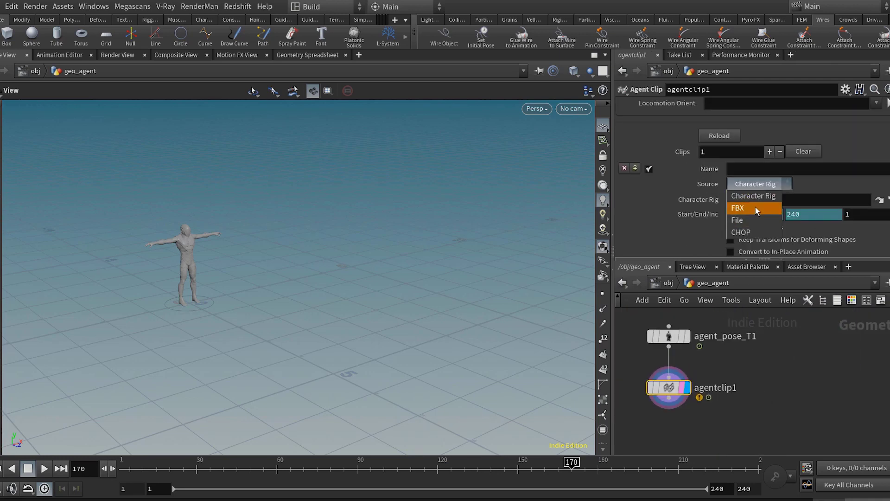
left_click(755, 208)
left_click(751, 177)
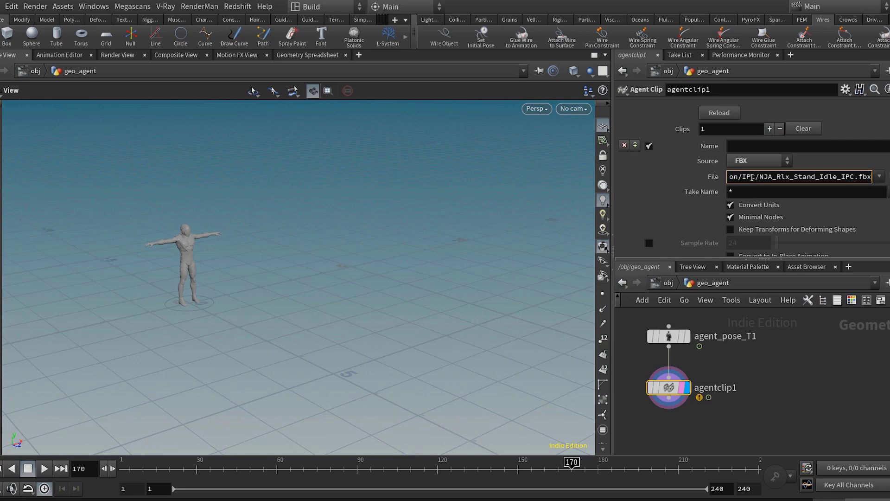
key("Return")
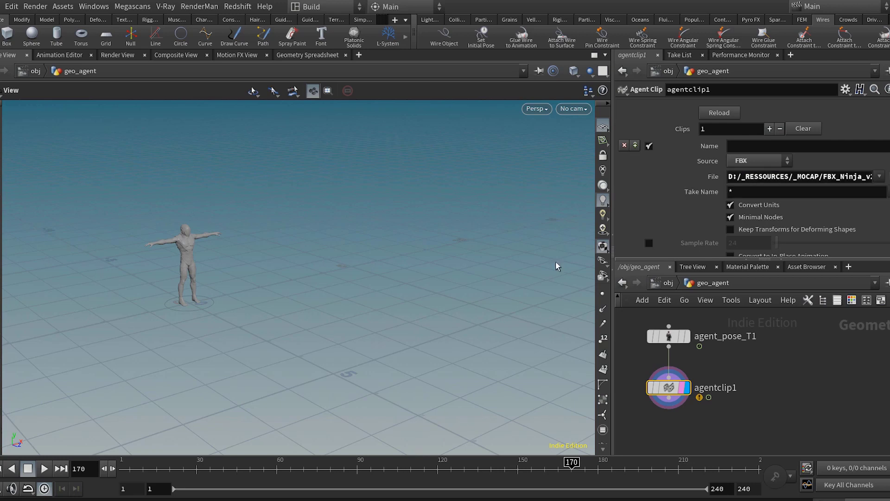
Name the agentclip1 clip stand and return the timeline to frame 1
scroll(221, 255, "up", 3)
middle_click_drag(95, 246, 155, 245)
scroll(155, 245, "up", 3)
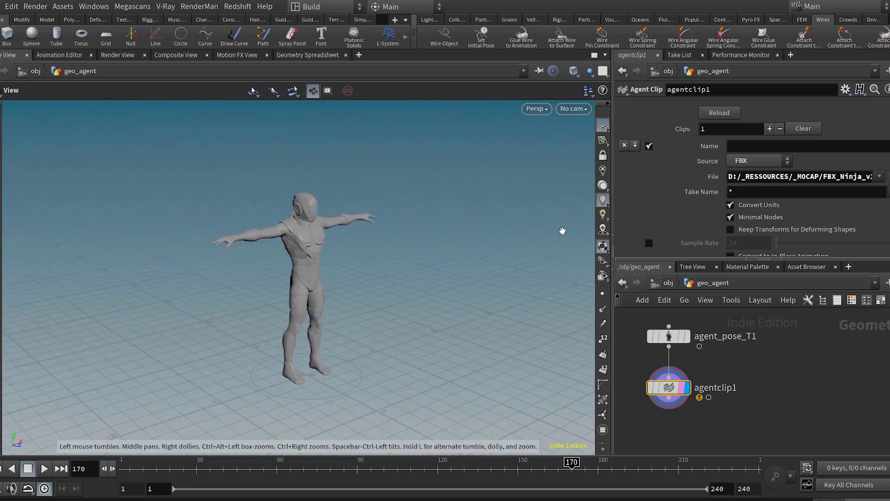
scroll(695, 188, "down", 1)
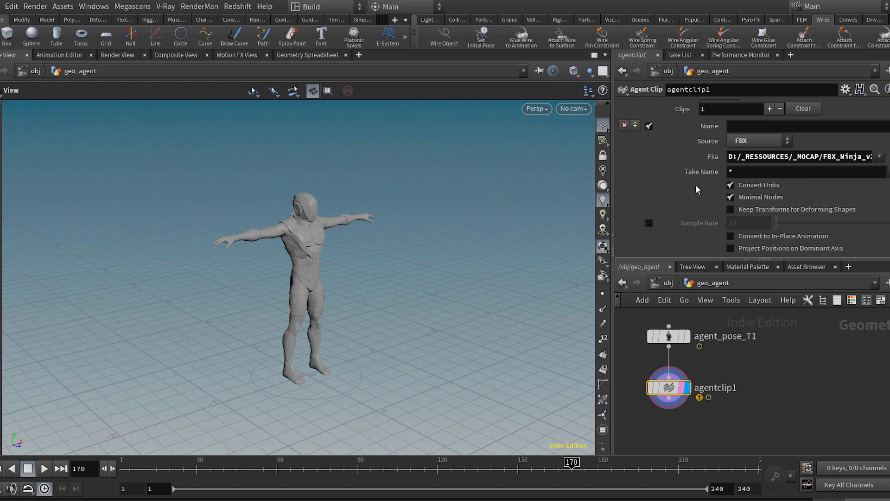
scroll(708, 199, "up", 1)
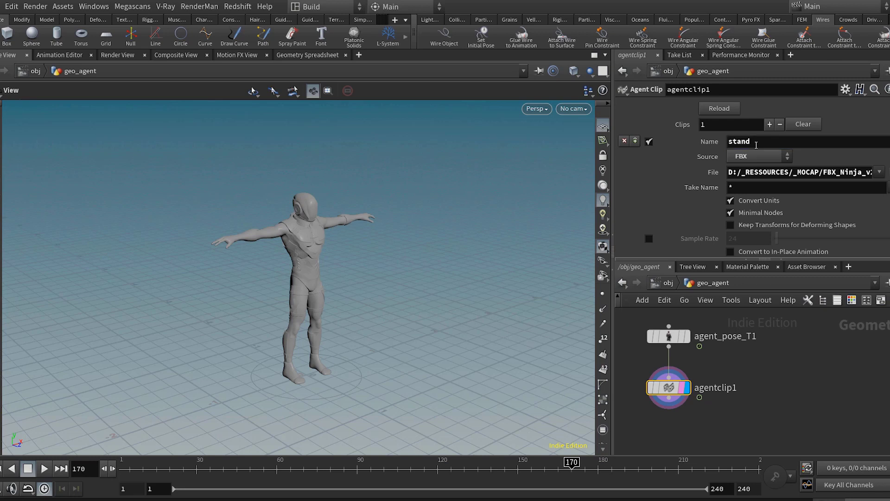
left_click_drag(354, 248, 347, 251)
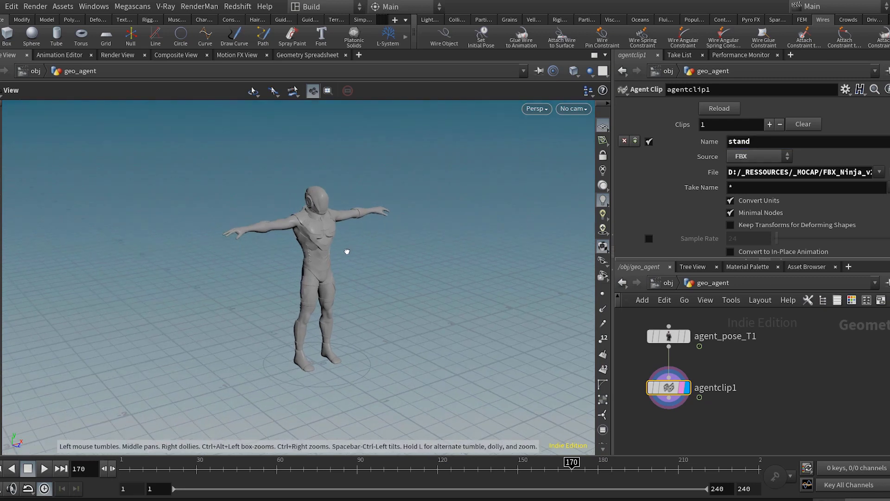
left_click_drag(129, 469, 104, 468)
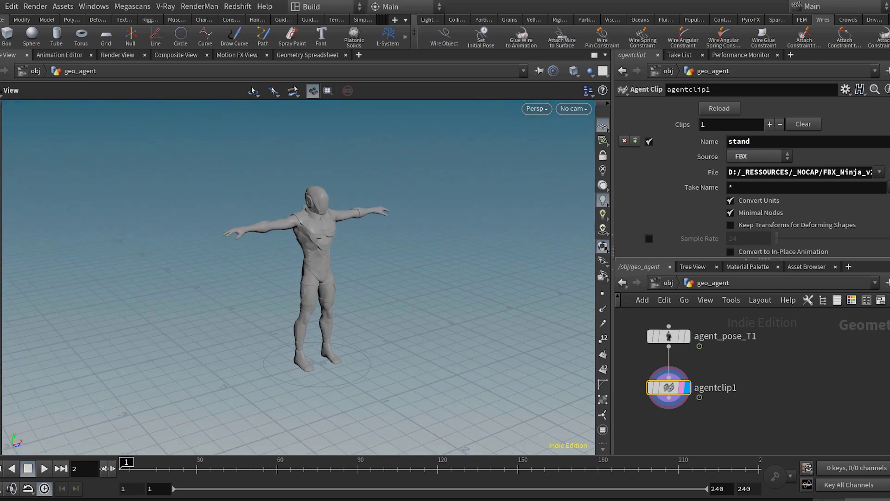
Add an Agent Clip Properties node below agentclip1, wired to its output, and display it
middle_click_drag(646, 419, 699, 404)
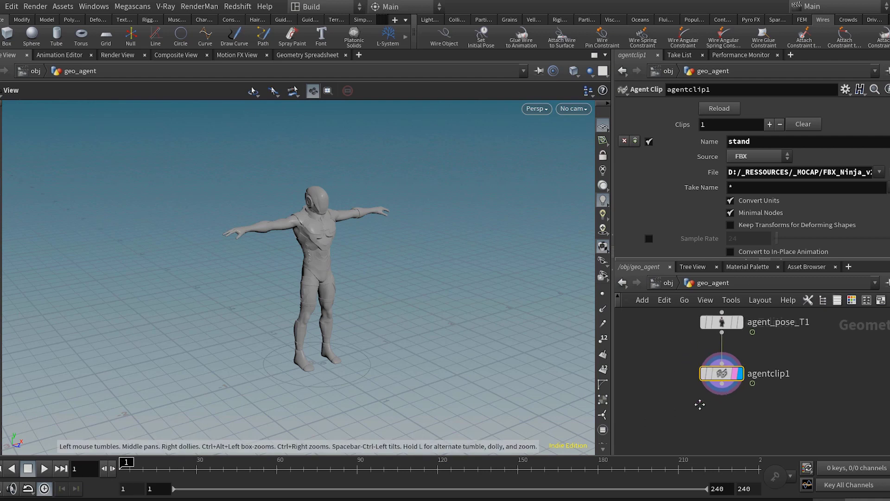
key("Tab")
type("clipr")
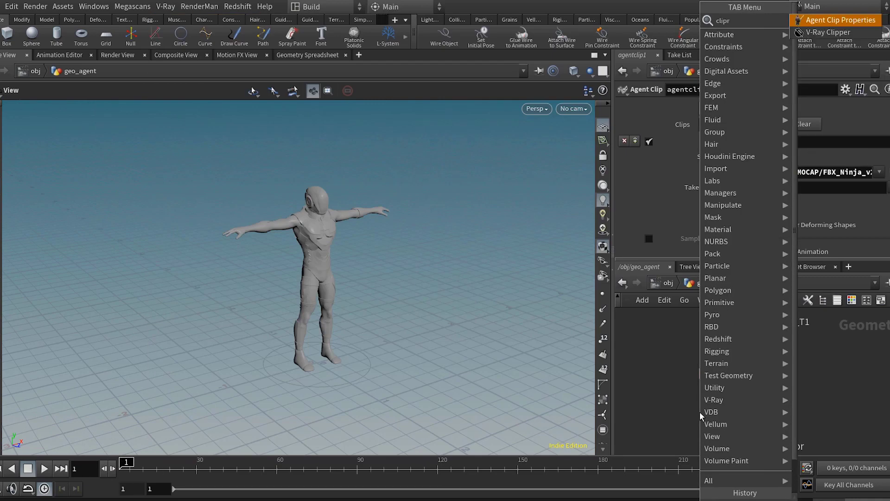
key("Return")
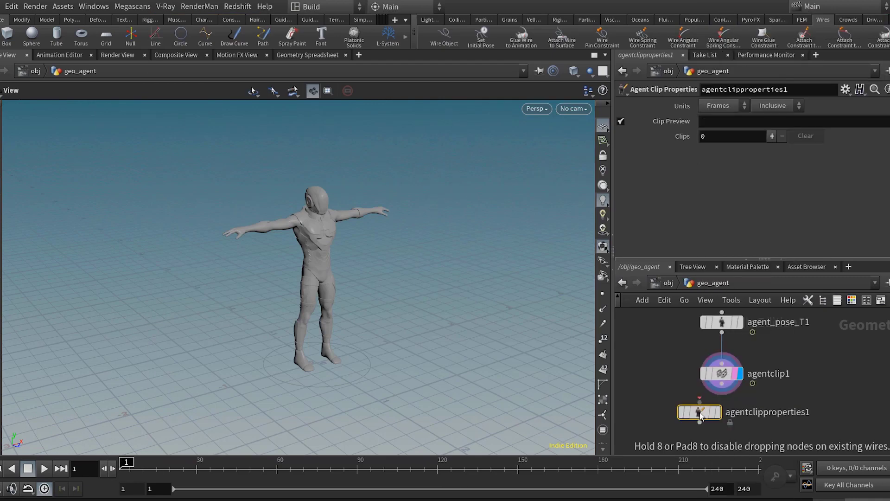
middle_click_drag(753, 398, 806, 353)
scroll(806, 353, "up", 1)
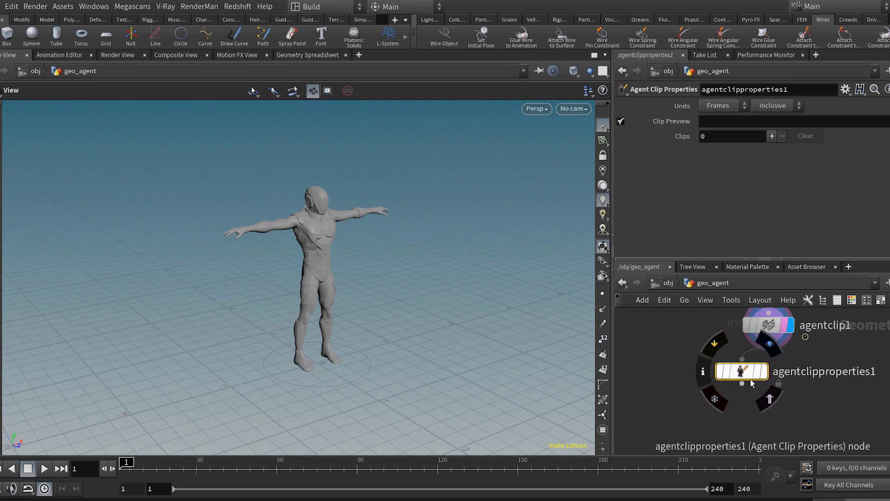
left_click_drag(748, 375, 681, 388)
left_click(703, 358)
left_click(692, 390)
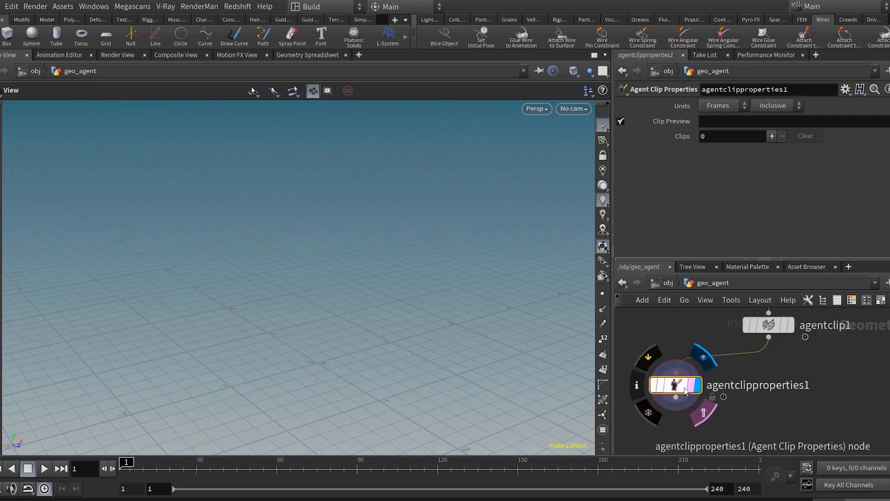
Add one clip entry with both Clip Preview and Clip Name set to stand, and play the animation
left_click(771, 136)
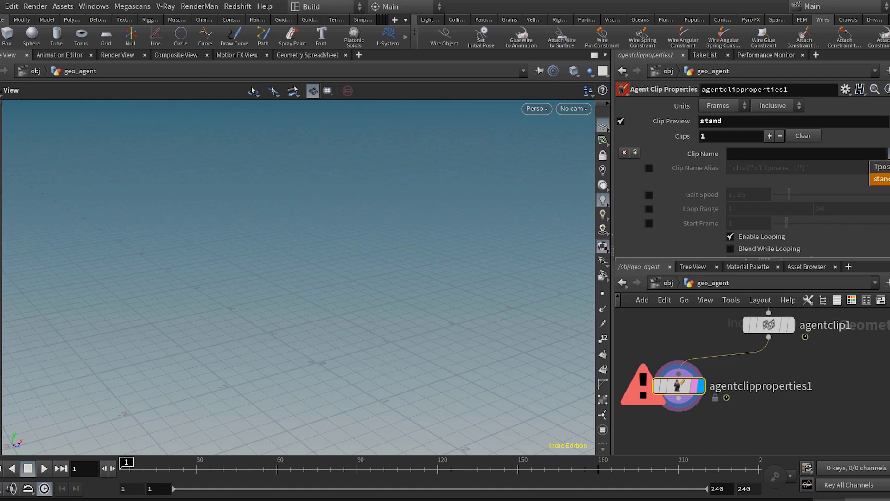
left_click(866, 182)
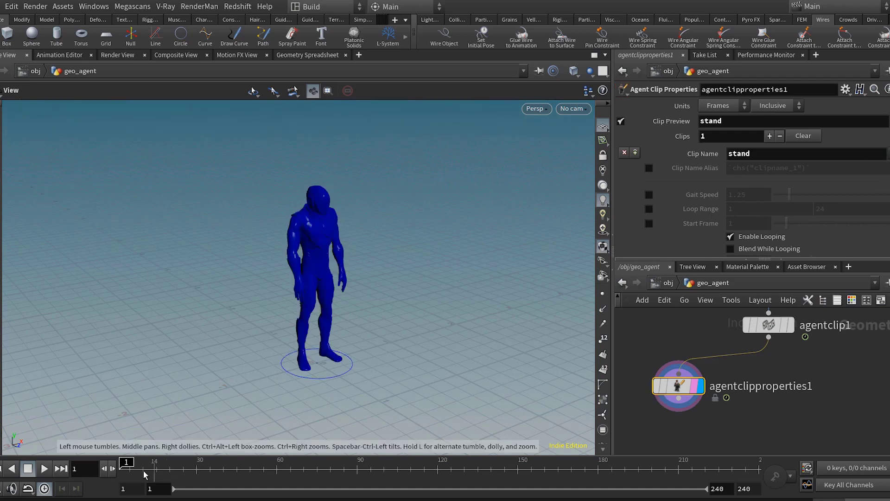
left_click(44, 468)
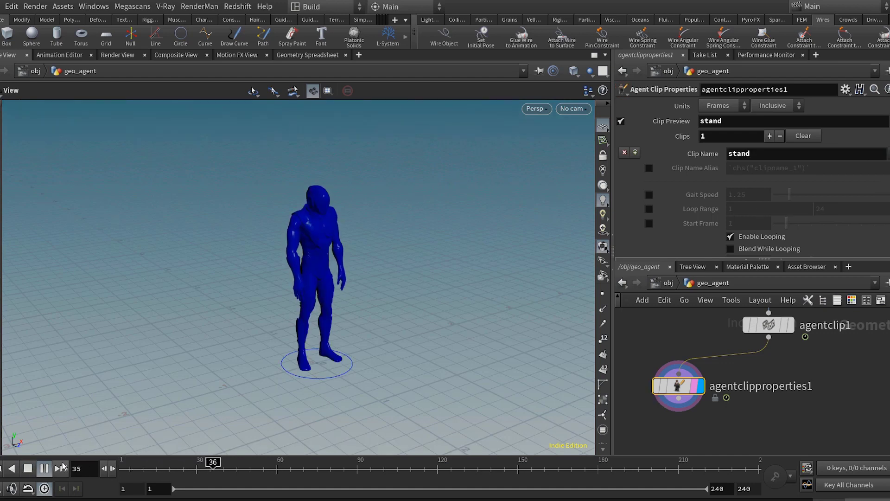
scroll(385, 246, "up", 3)
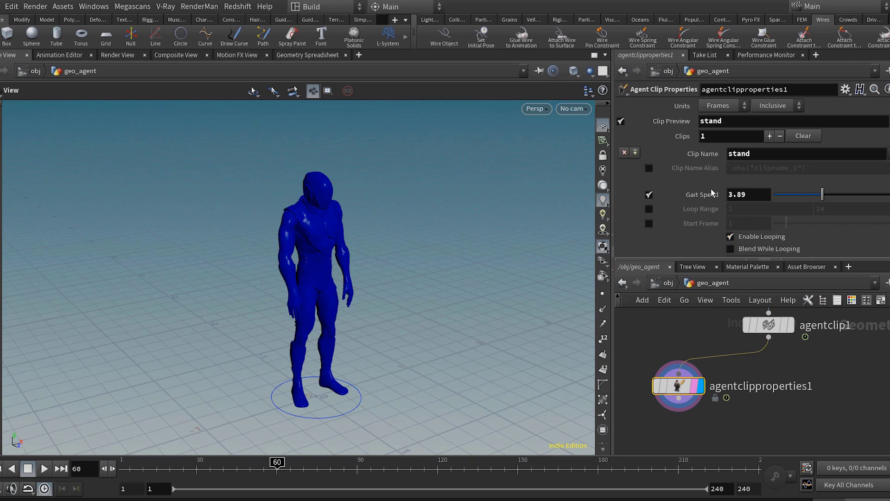
Turn off the gait speed override for the stand clip
scroll(705, 210, "down", 1)
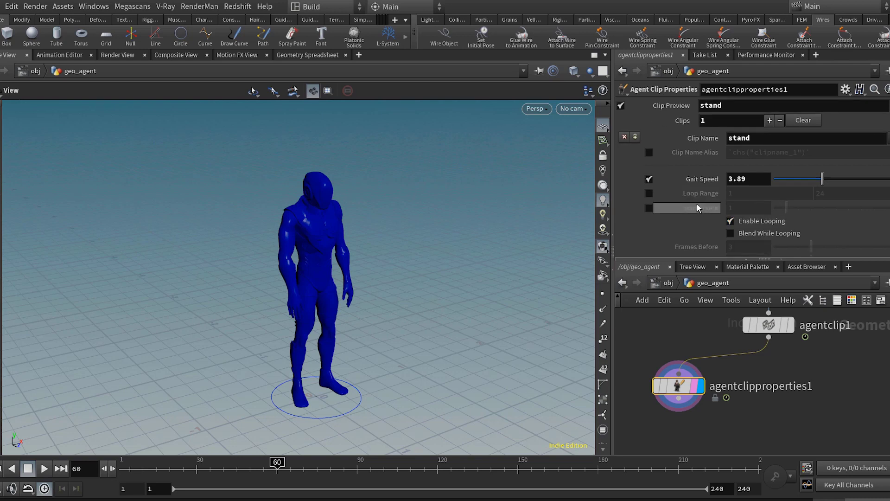
left_click(650, 180)
scroll(690, 197, "up", 1)
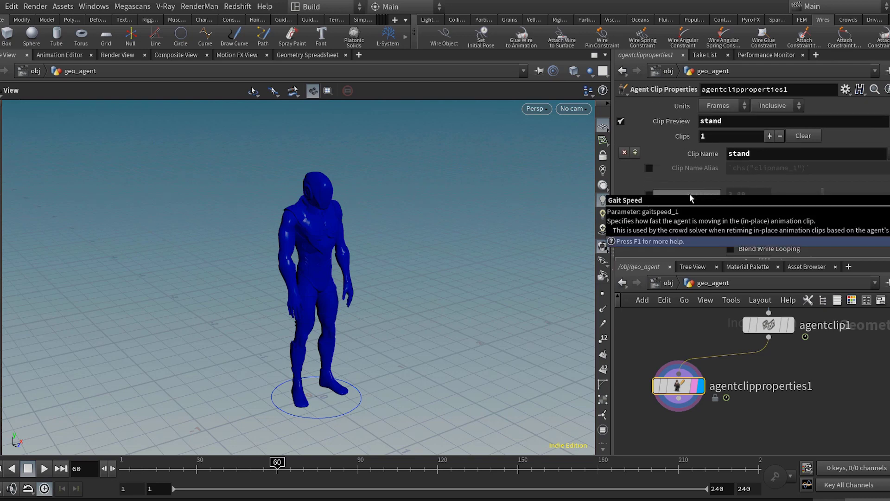
key("Tab")
type("blend")
key("BackSpace")
key("BackSpace")
key("BackSpace")
key("BackSpace")
key("BackSpace")
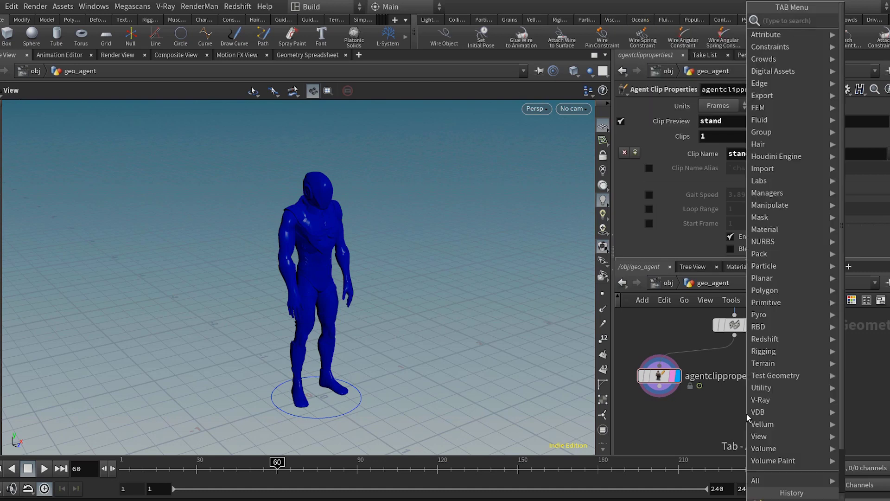
Add an Agent Clip Transition Graph node below and beside agentclipproperties1
type("agenttr")
key("Return")
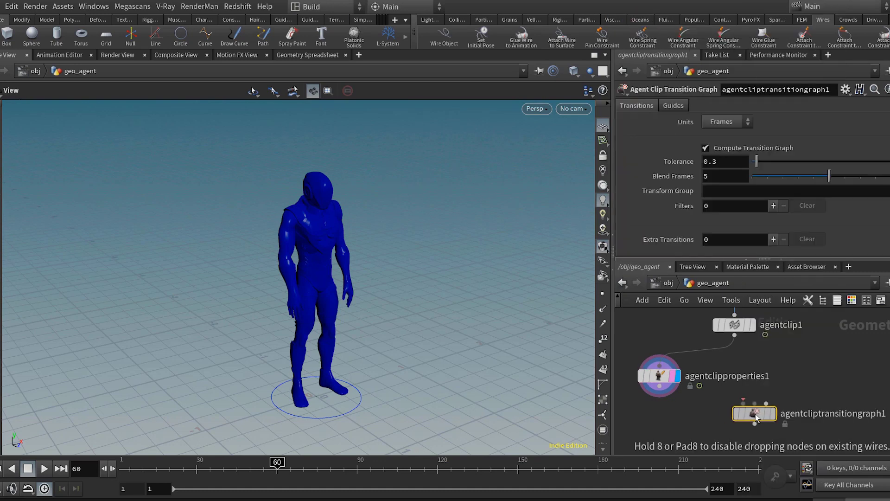
left_click(758, 414)
middle_click_drag(760, 374, 751, 378)
Wire agentclip1 into the first two inputs of agentcliptransitiongraph1 and agentclipproperties1 into its third, in the maximized network view
key("ctrl+b")
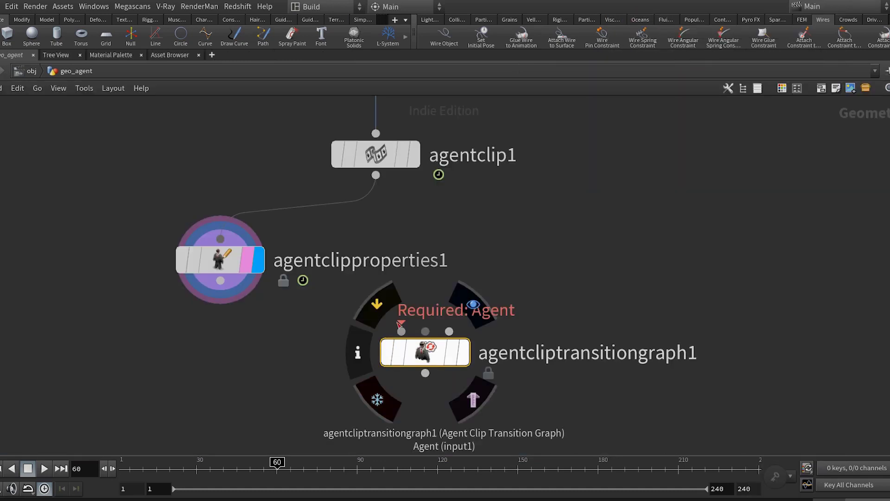
left_click_drag(399, 325, 376, 176)
left_click_drag(425, 351, 407, 327)
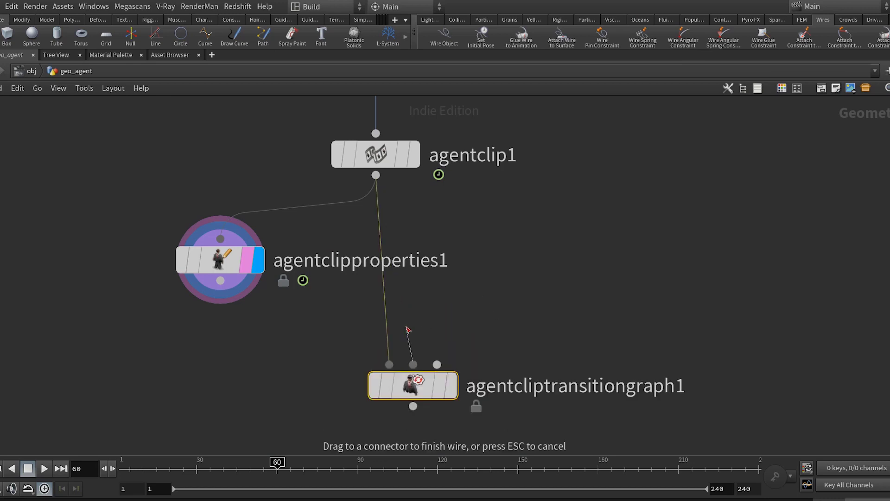
left_click_drag(400, 207, 377, 178)
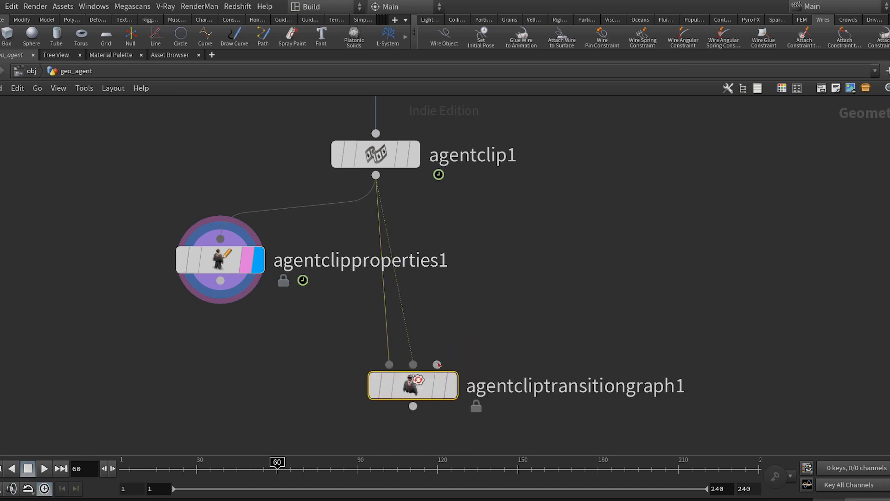
scroll(341, 292, "down", 2)
left_click_drag(391, 357, 531, 320)
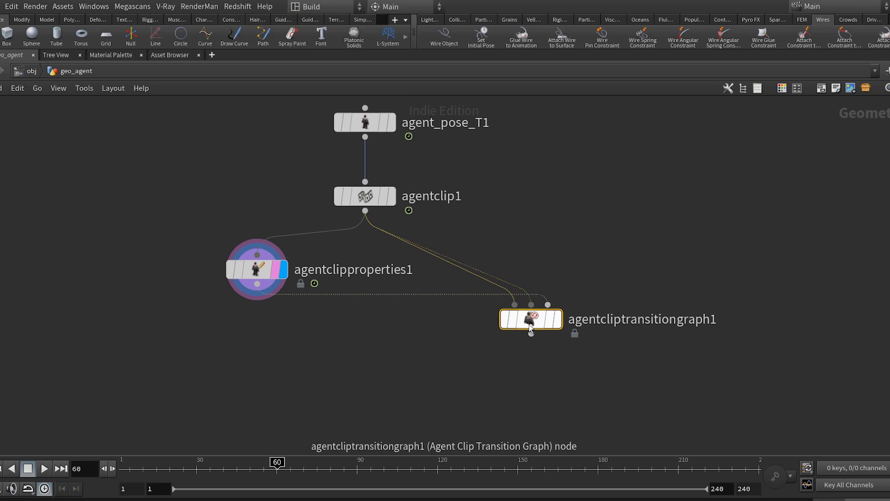
Display agentcliptransitiongraph1, restore the split layout and return the timeline to frame 1
left_click(556, 323)
left_click(551, 322)
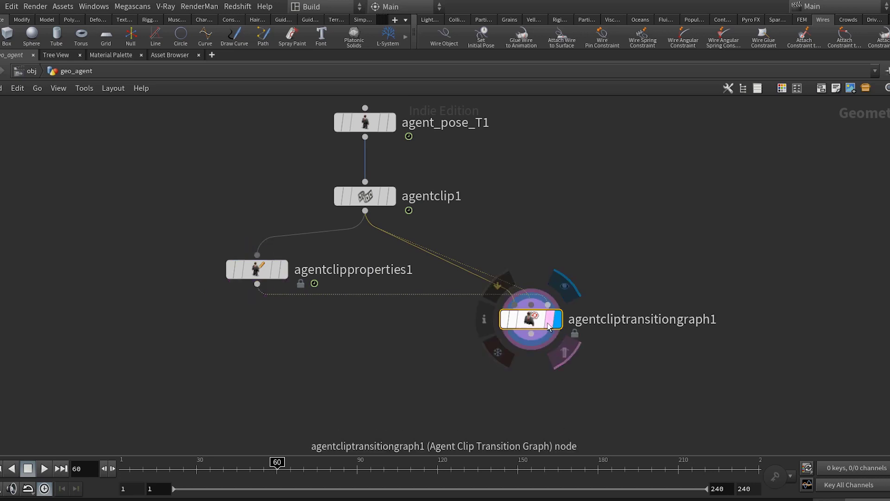
key("ctrl+b")
left_click(120, 468)
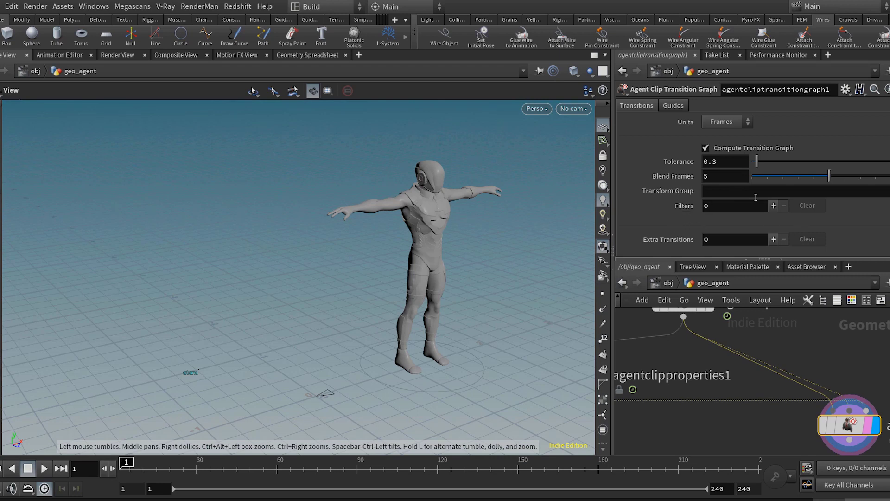
Add one extra transition to agentcliptransitiongraph1 with Clip A set to Tpose and Clip B set to stand
left_click(774, 239)
scroll(667, 185, "down", 2)
scroll(673, 189, "up", 2)
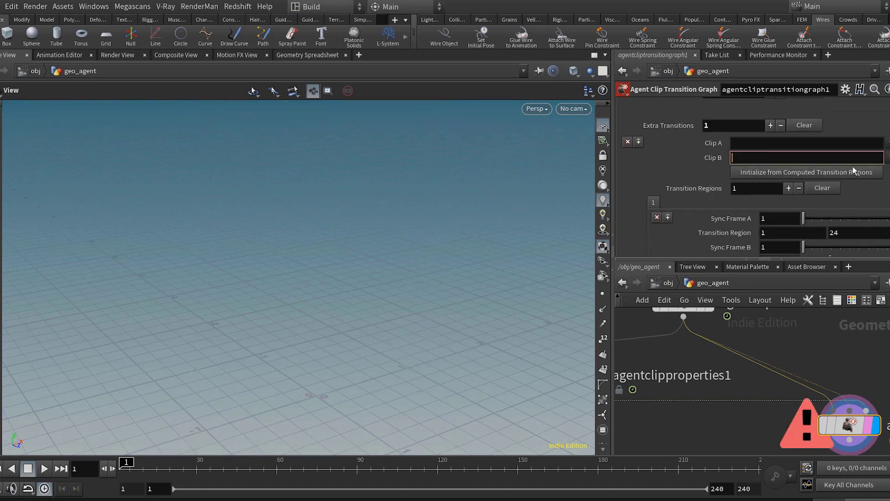
left_click(886, 143)
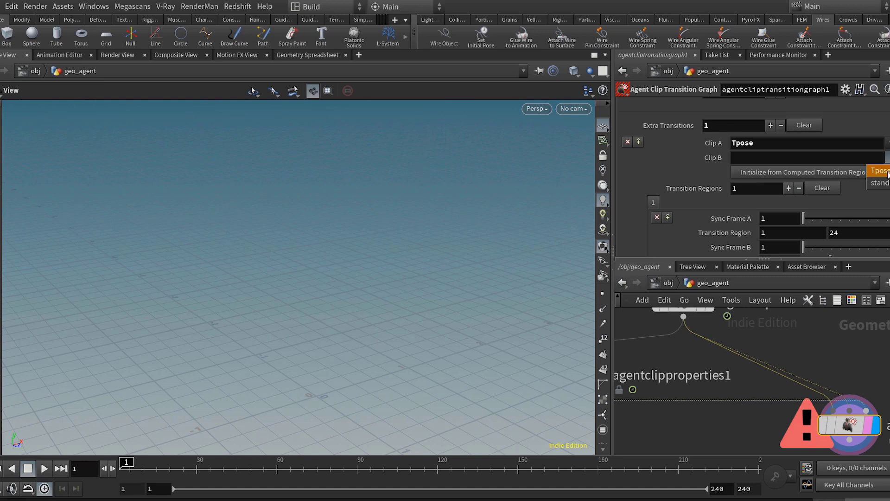
left_click(880, 183)
middle_click_drag(397, 318, 345, 316)
scroll(792, 218, "down", 2)
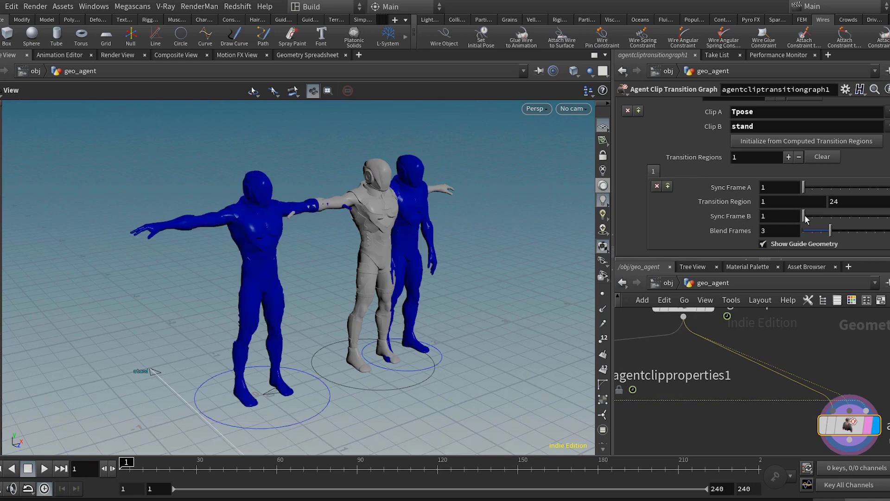
Set the end of the Transition Region to 5 and turn off Show Guide Geometry
mouse_move(804, 219)
left_mouse_down()
mouse_move(825, 217)
mouse_move(805, 235)
left_mouse_up()
key("ctrl+z")
type("5")
left_click(795, 247)
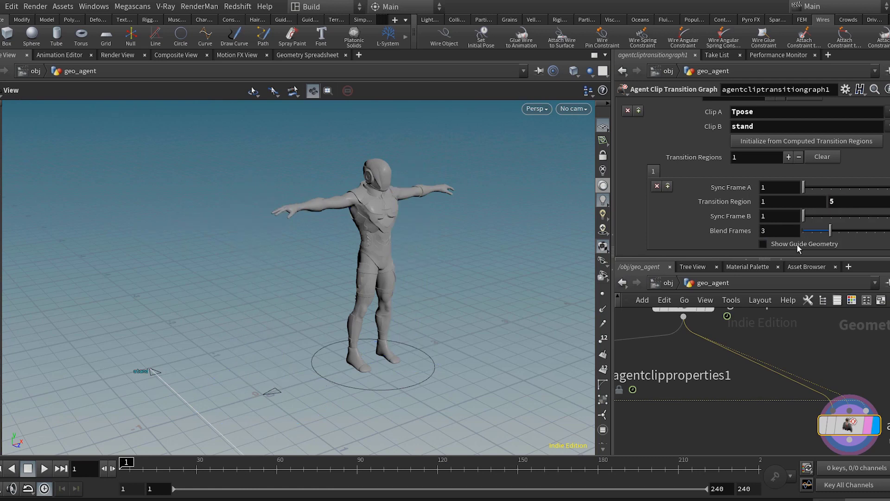
Add a Test Simulation: Crowd Transition node below agentcliptransitiongraph1
scroll(782, 420, "down", 3)
middle_click_drag(752, 414, 703, 352)
key("Tab")
type("crow")
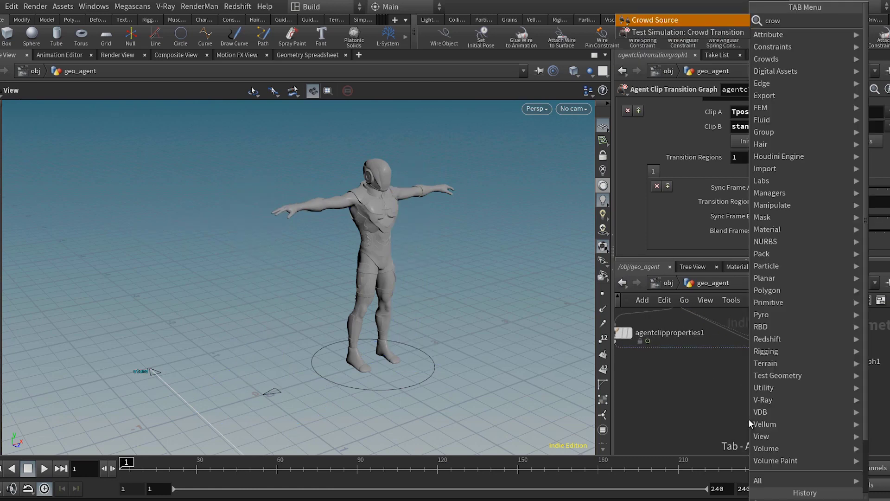
key("Down")
key("Return")
left_click(749, 419)
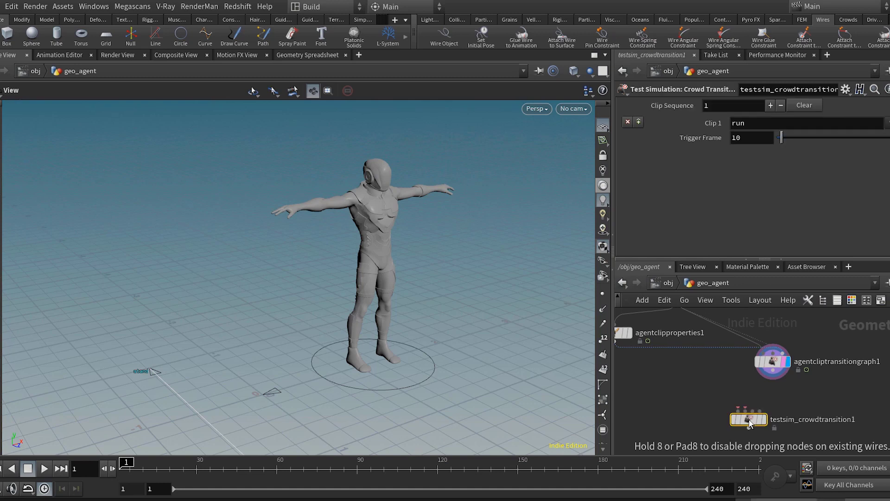
Wire agentclip1 into the first input of testsim_crowdtransition1 and maximize the network view
left_click(738, 411)
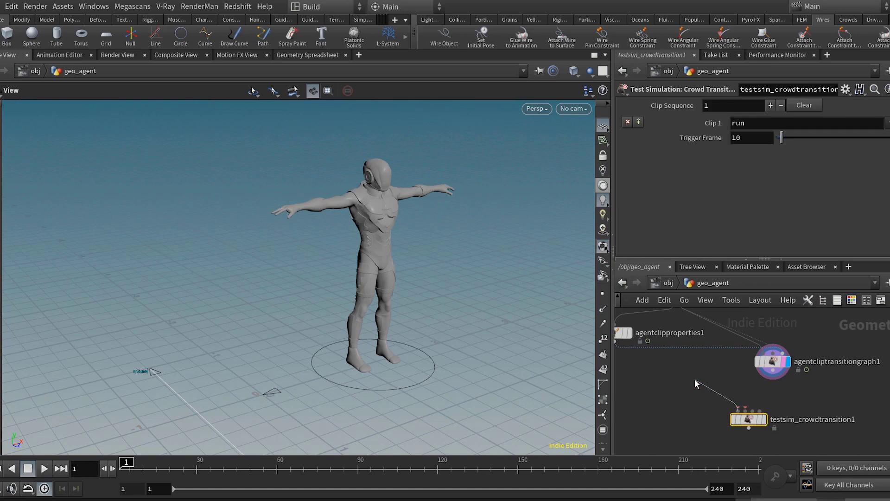
middle_click_drag(695, 383, 749, 378)
left_click(685, 331)
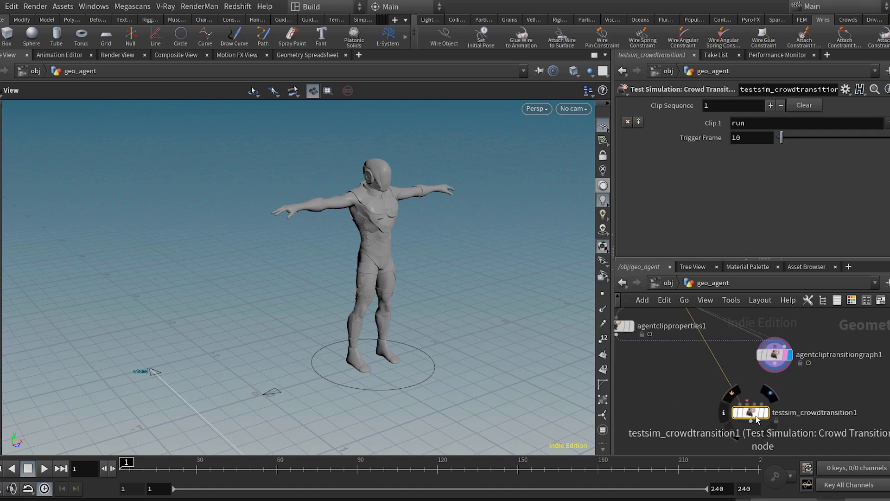
left_click_drag(752, 414, 738, 417)
key("ctrl+b")
Wire agentcliptransitiongraph1 into the second input of testsim_crowdtransition1 and agentclipproperties1 into its fourth, Clip Properties input
scroll(428, 306, "up", 4)
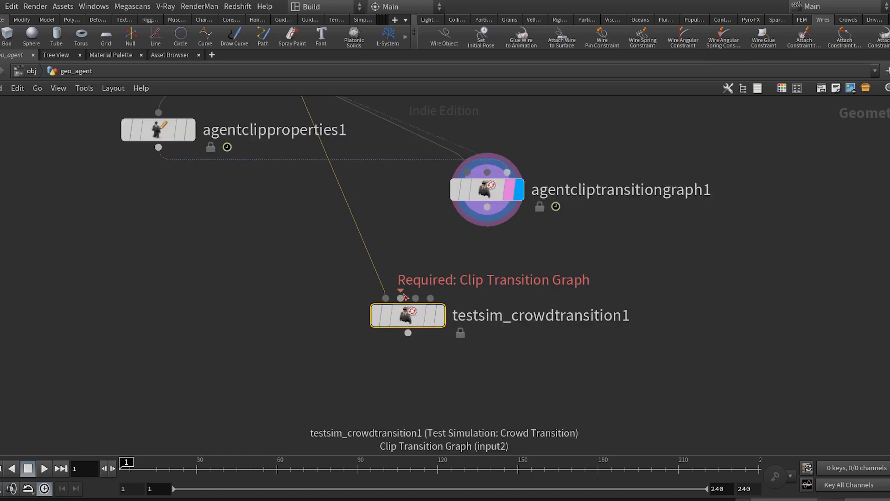
left_click(401, 297)
left_click(487, 207)
middle_click_drag(450, 256, 509, 266)
left_click_drag(467, 326, 417, 332)
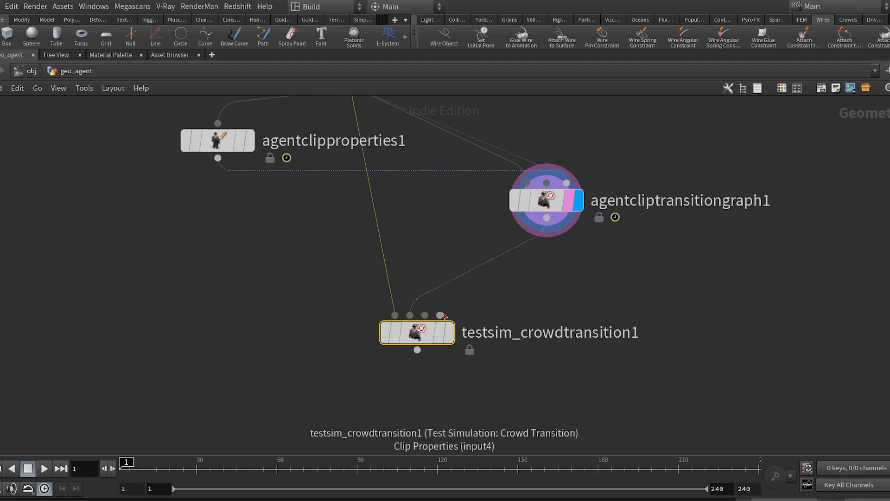
left_click(439, 316)
left_click(217, 158)
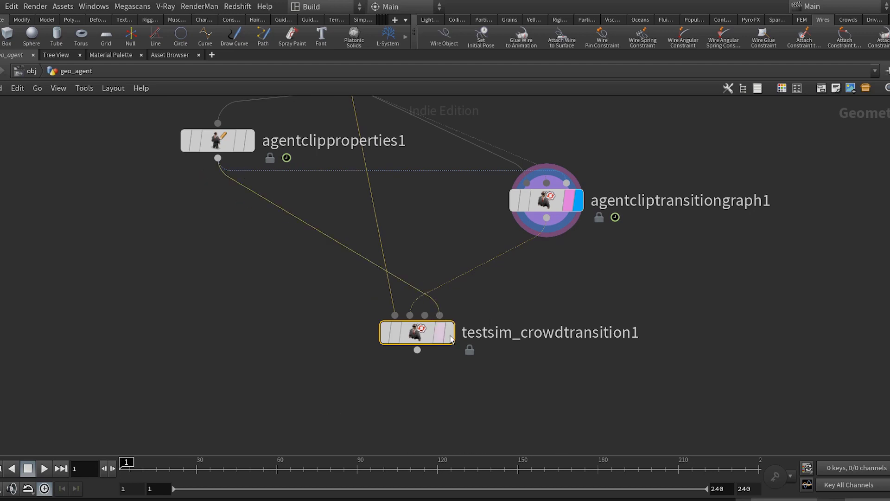
scroll(538, 334, "down", 1)
middle_click_drag(506, 322, 511, 337)
Display testsim_crowdtransition1 and restore the split layout with the viewport and parameters
left_click(466, 352)
left_click(459, 352)
left_click_drag(442, 357, 434, 357)
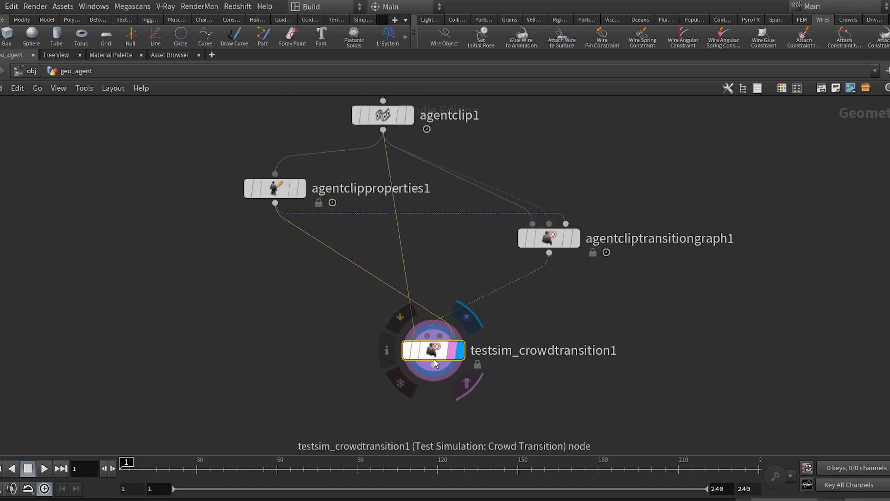
key("ctrl+b")
middle_click_drag(809, 426, 796, 376)
left_click_drag(739, 405, 732, 407)
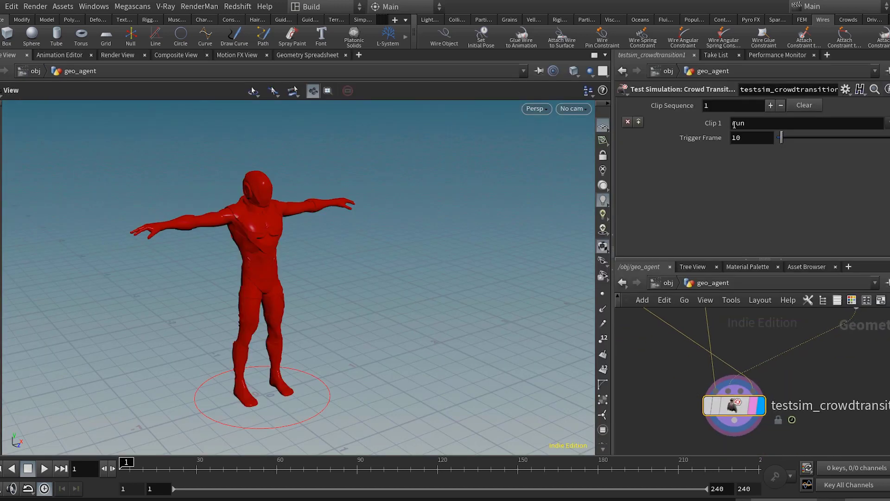
Set Initial Clip to Tpose and Clip 1 to stand on testsim_crowdtransition1, and play the simulation
left_click(887, 123)
left_click(886, 141)
scroll(774, 195, "up", 3)
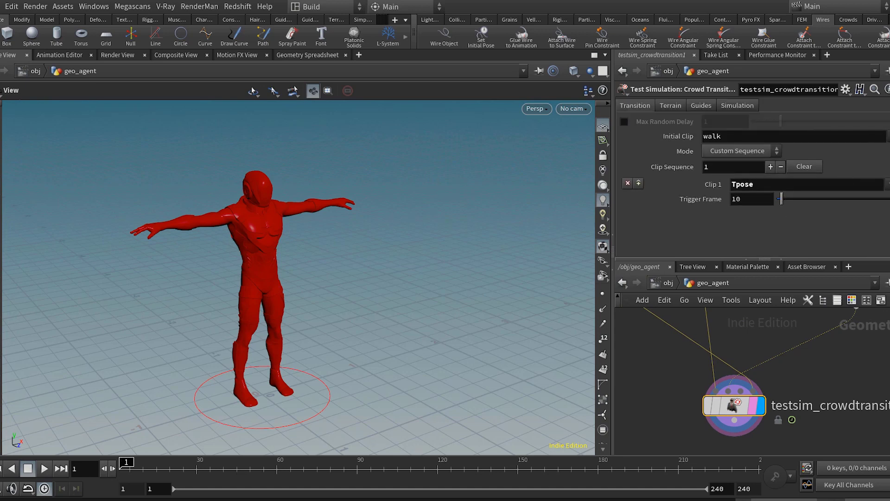
left_click(886, 149)
double_click(714, 140)
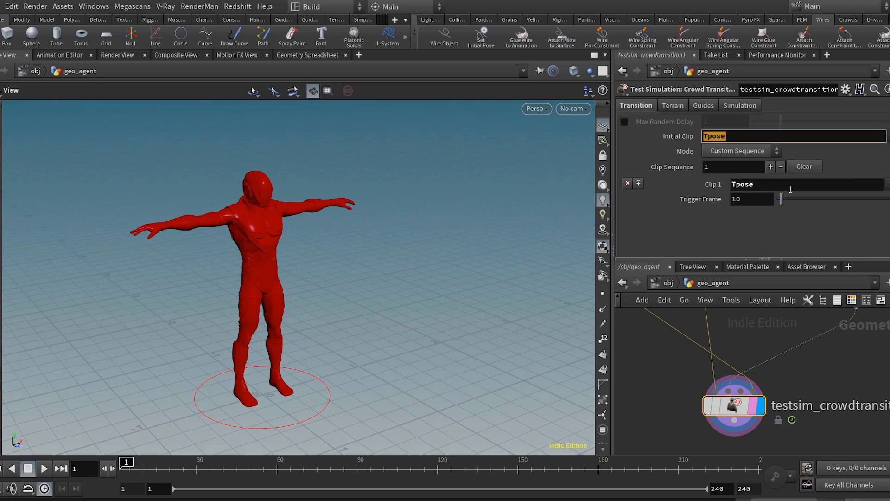
left_click(887, 185)
left_click(881, 209)
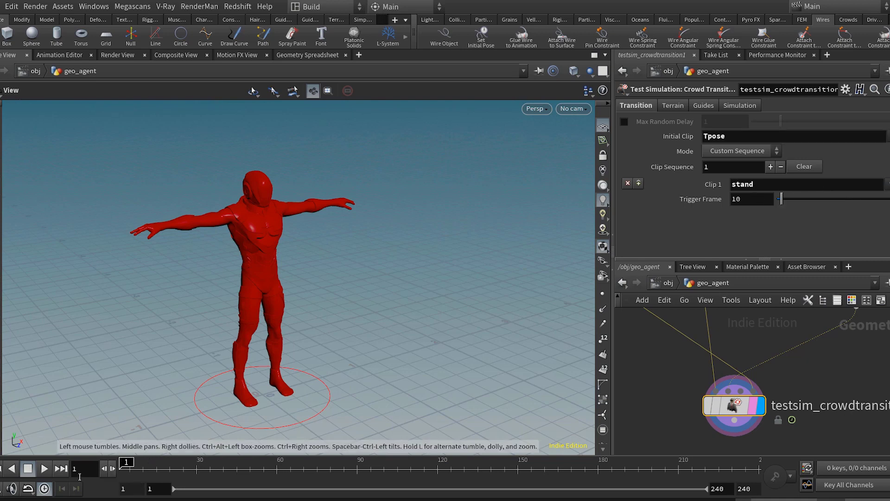
left_click(45, 469)
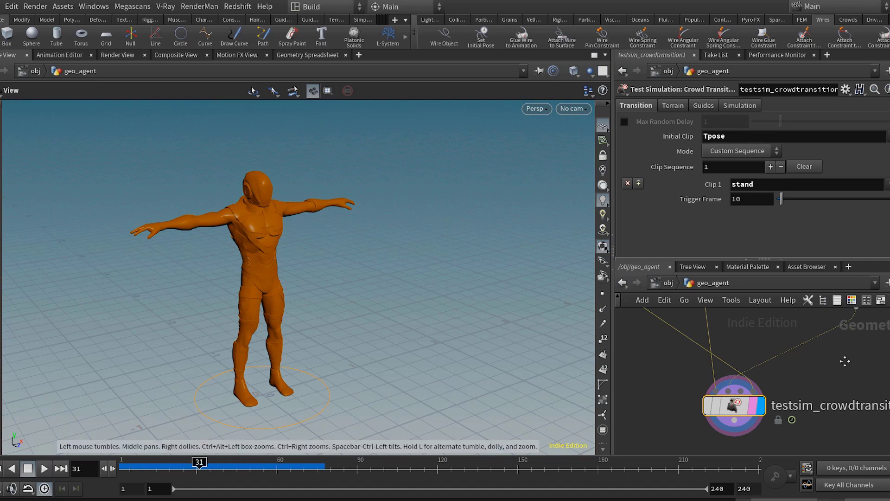
Set Blend Frames to 10 and the end of the Transition Region to 10 on agentcliptransitiongraph1
middle_click_drag(845, 360, 777, 405)
scroll(777, 405, "down", 1)
left_click(789, 354)
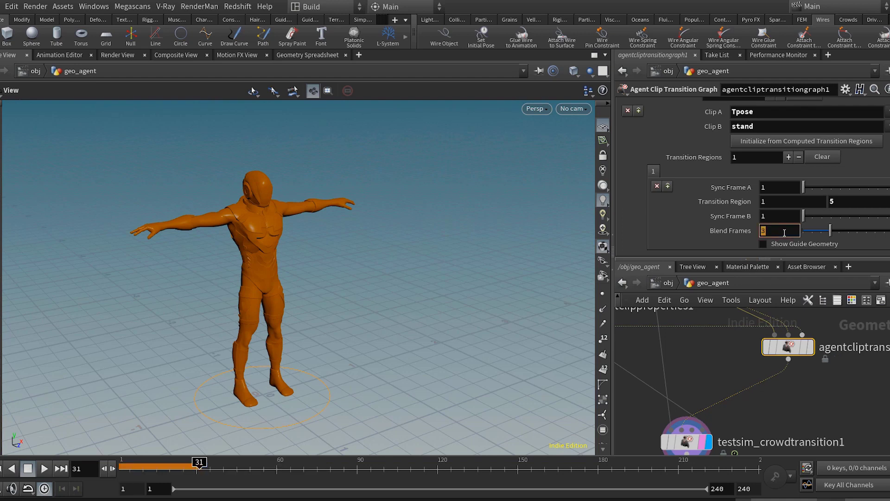
type("8")
type("10")
left_click_drag(843, 200, 762, 228)
type("10")
key("Return")
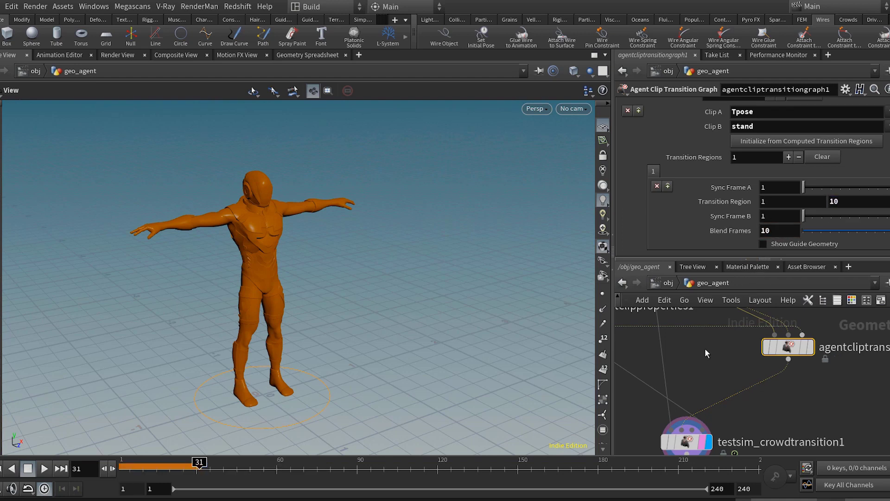
Set the Trigger Frame of testsim_crowdtransition1 to 2 and replay the simulation from frame 1
middle_click_drag(703, 402, 713, 377)
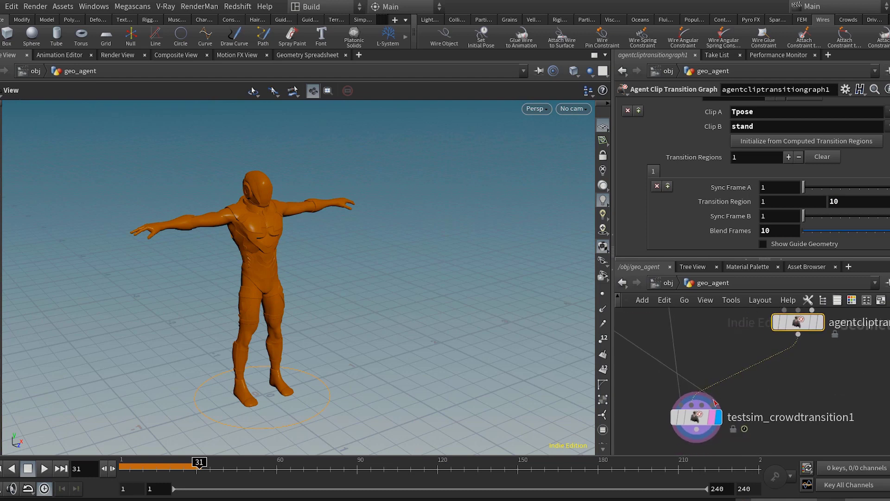
left_click(690, 414)
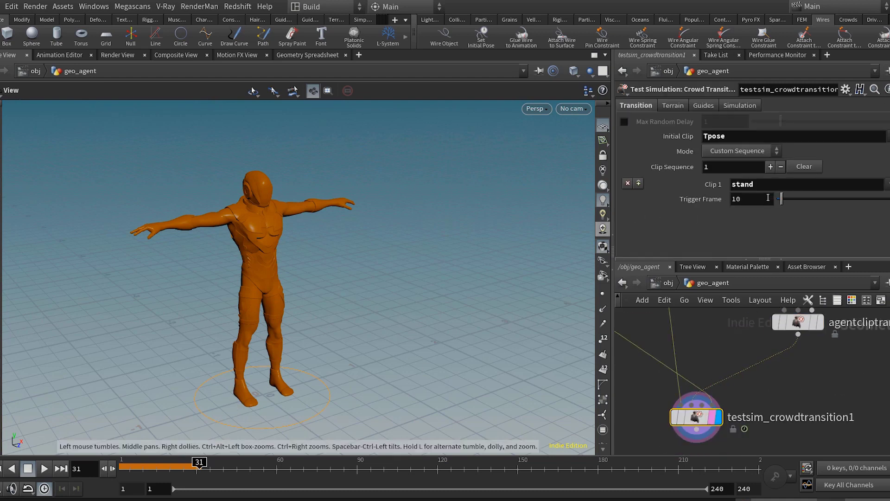
key("Return")
left_click_drag(138, 470, 95, 470)
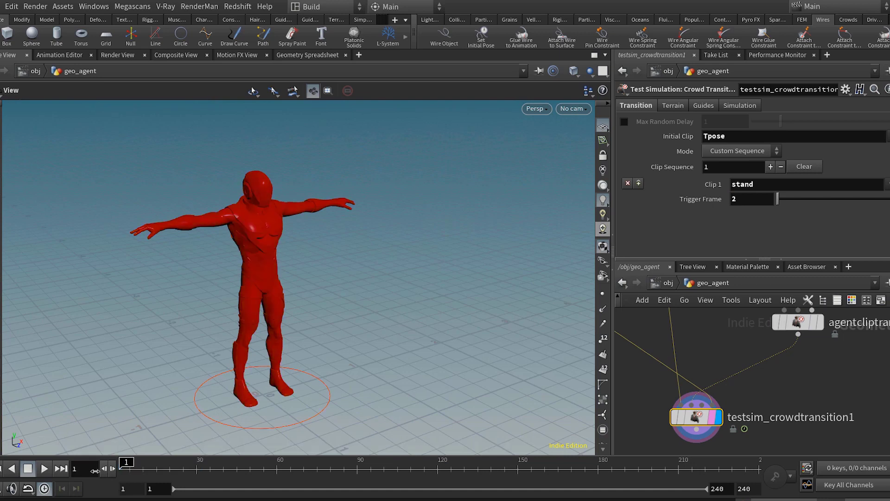
left_click(44, 469)
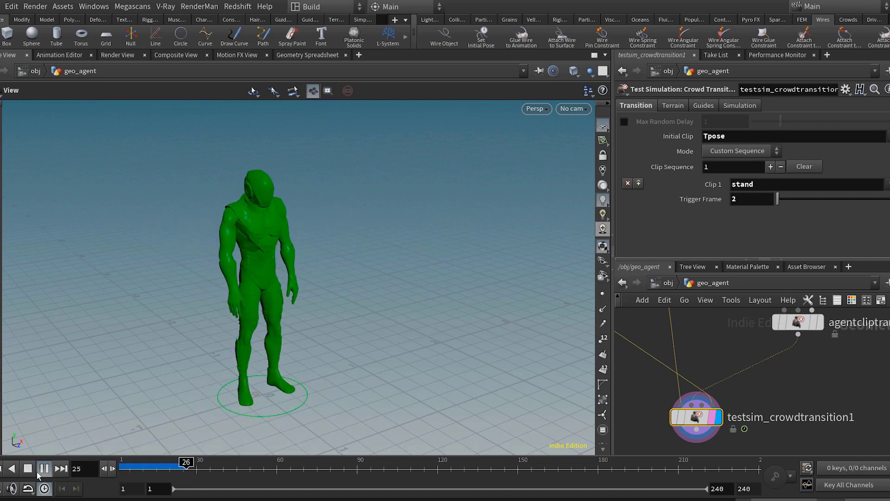
Set Blend Frames to 20 and the end of the Transition Region to 20 on agentcliptransitiongraph1
left_click_drag(781, 335, 781, 333)
left_click(788, 323)
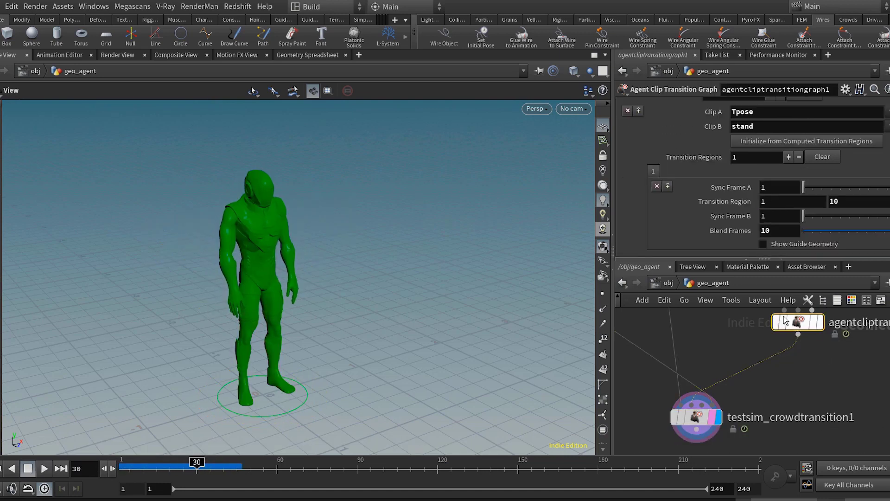
double_click(769, 229)
type("20")
key("Return")
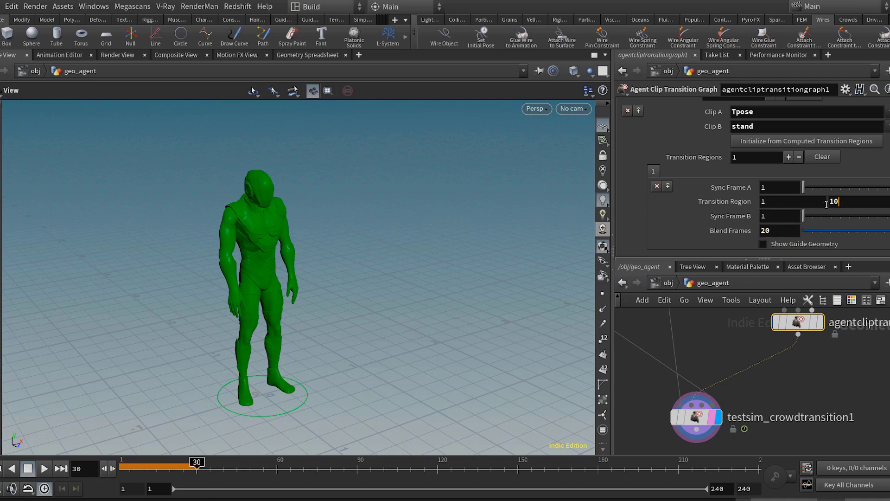
left_click_drag(826, 204, 803, 203)
type("20")
key("Return")
Replay the Tpose to stand transition from frame 1, stop it and scrub through the timeline
left_click_drag(163, 470, 95, 468)
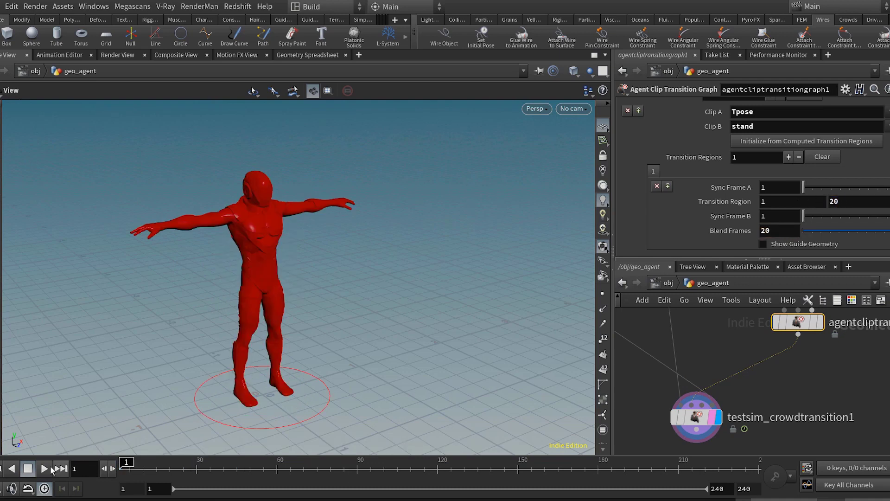
left_click(44, 469)
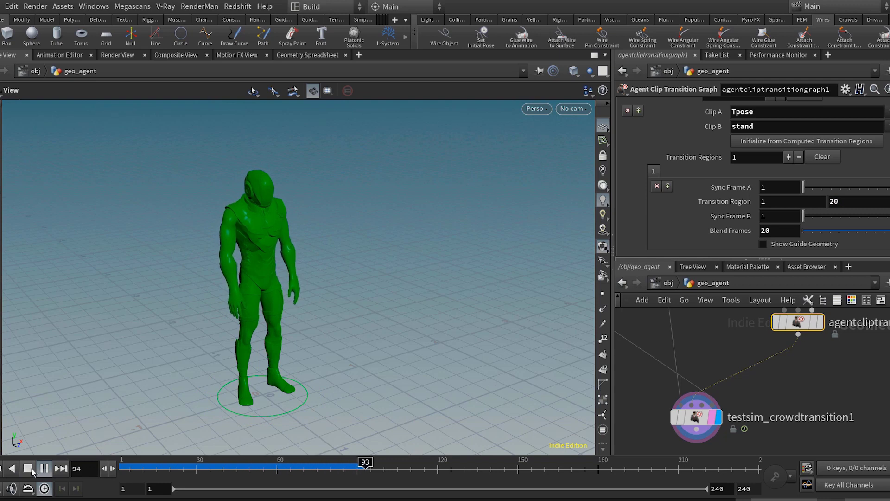
left_click(28, 469)
left_click_drag(166, 467, 328, 461)
Display the agent_run node from the blue group and examine its running animation in the viewport
scroll(805, 394, "down", 5)
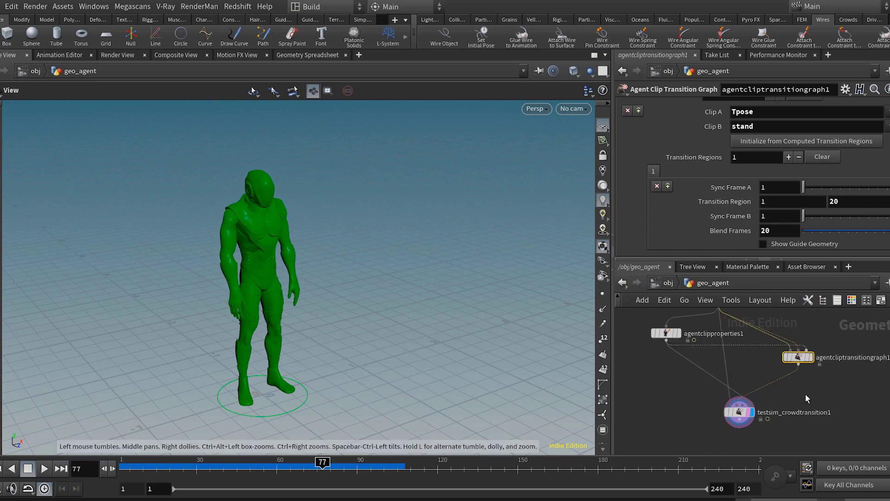
middle_click_drag(805, 393, 782, 435)
middle_click_drag(763, 325, 768, 467)
scroll(858, 382, "up", 2)
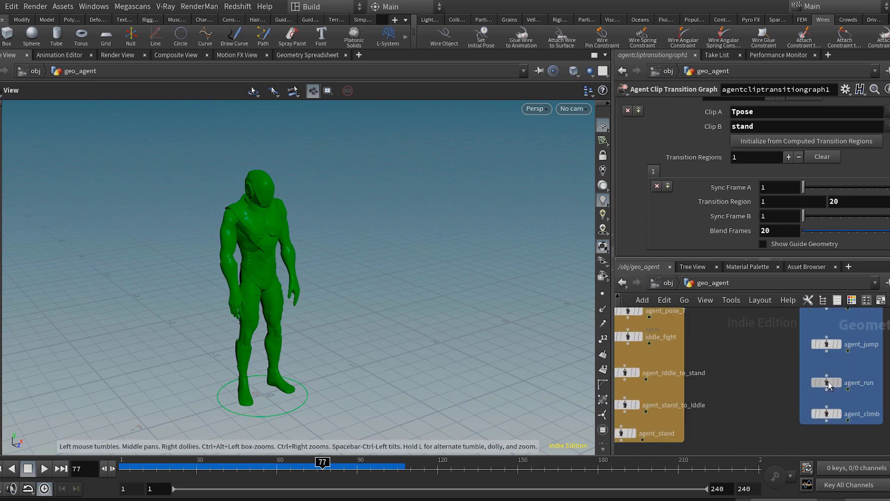
left_click(829, 383)
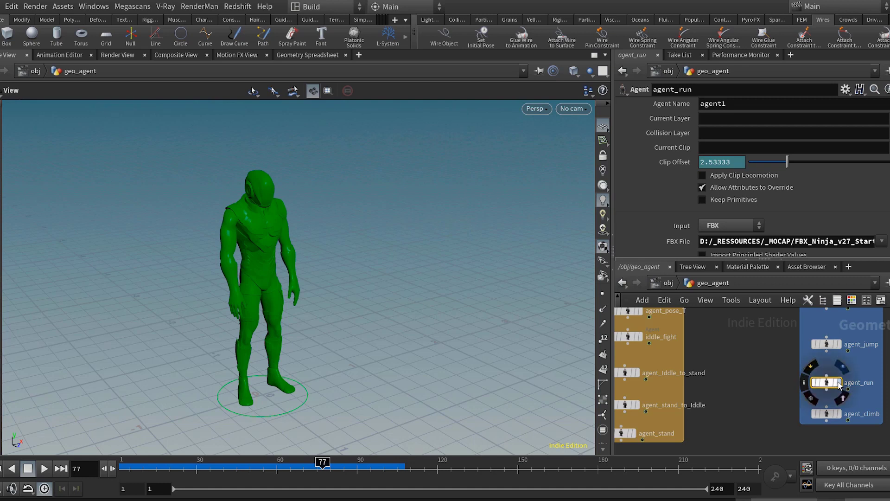
left_click(840, 385)
middle_click_drag(269, 326, 201, 302)
right_click_drag(201, 302, 272, 439)
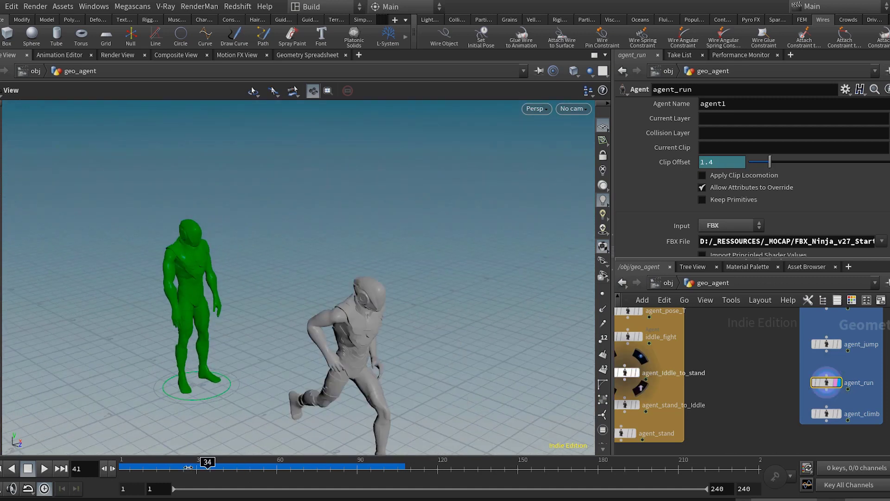
Copy the FBX File path of the agent_run node
scroll(822, 229, "down", 1)
left_click(821, 226)
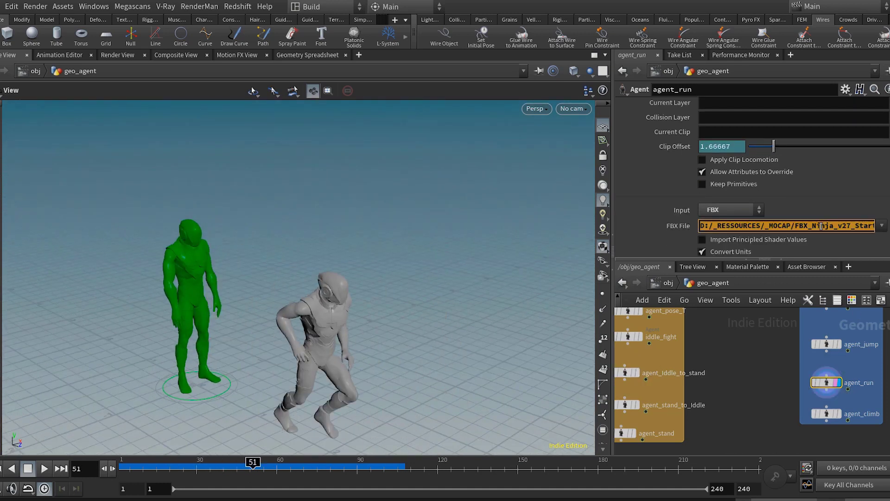
middle_click_drag(730, 425, 777, 318)
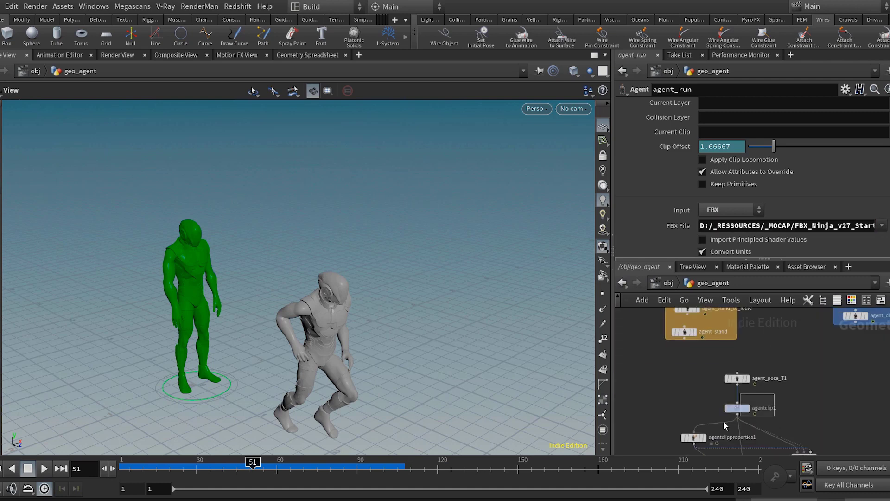
Colour the agentclip1 node green in the network and show its clip parameters
left_click_drag(723, 422, 721, 424)
scroll(782, 415, "up", 3)
key("c")
left_click(857, 410)
key("c")
left_click_drag(750, 387, 699, 420)
scroll(710, 209, "down", 1)
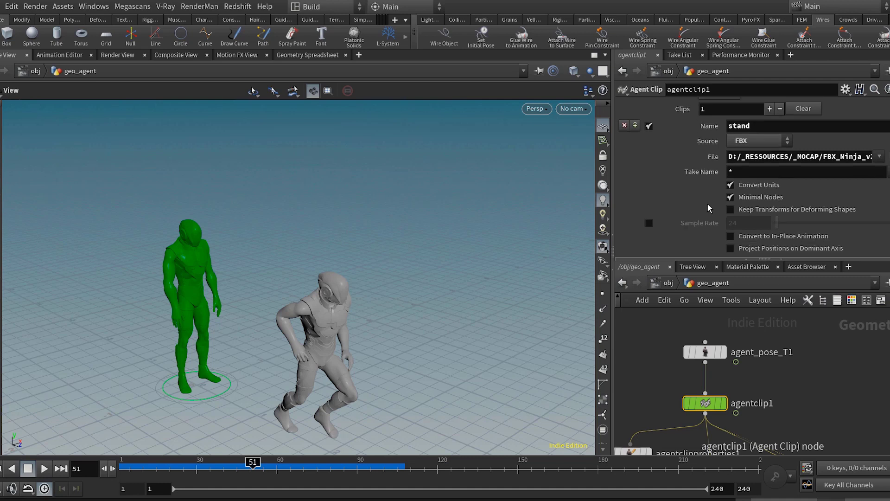
Add a second clip to agentclip1 and name it run
scroll(707, 203, "up", 4)
left_click(766, 171)
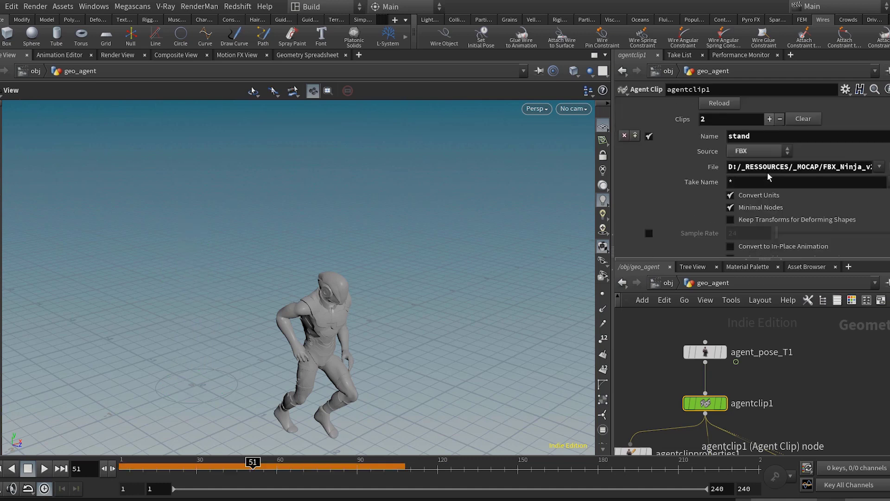
scroll(767, 172, "down", 6)
left_click(767, 156)
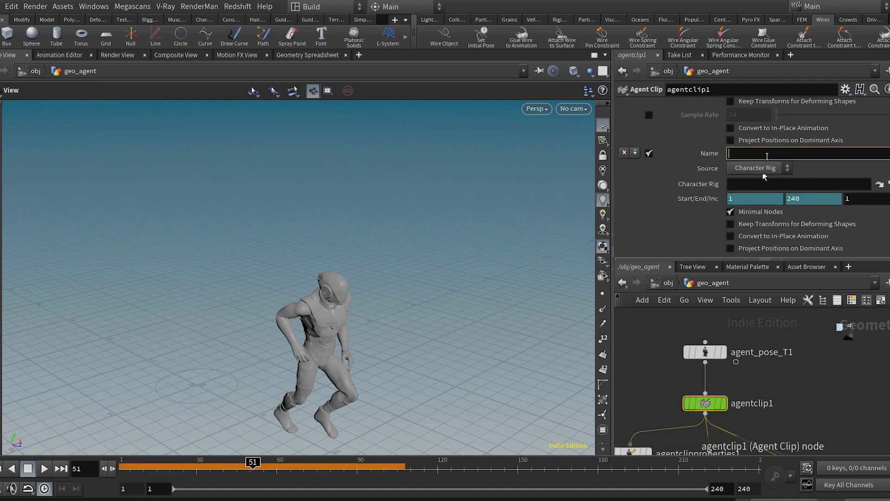
type("run")
key("Return")
Set the run clip's source to FBX and paste the copied path to NJA_Cbt_Run_Forward_Loop.fbx as its file
left_click(765, 169)
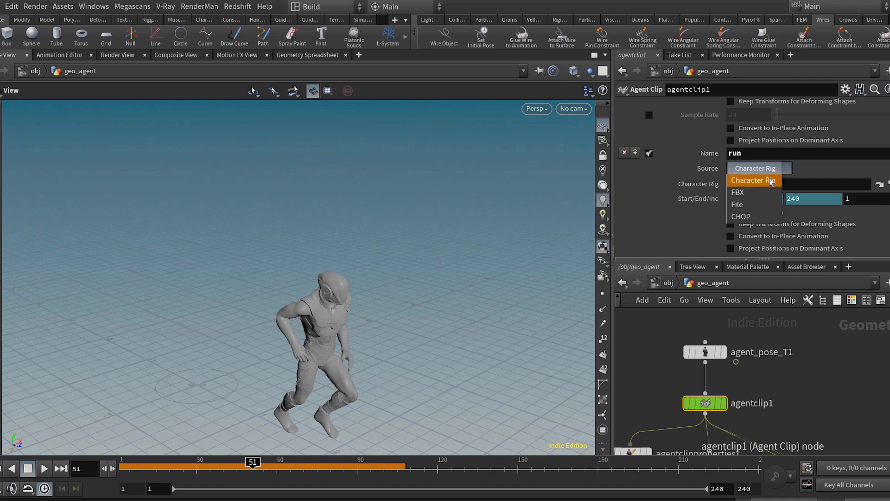
left_click(762, 190)
left_click(755, 157)
key("ctrl+v")
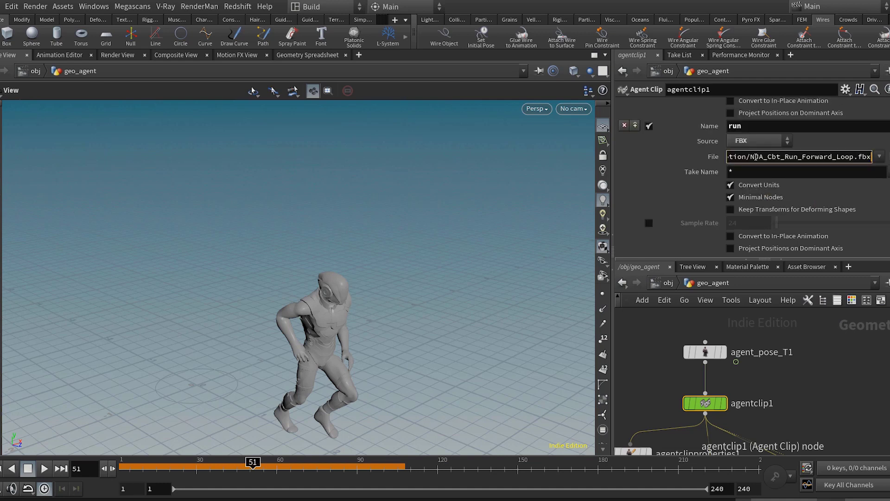
key("Return")
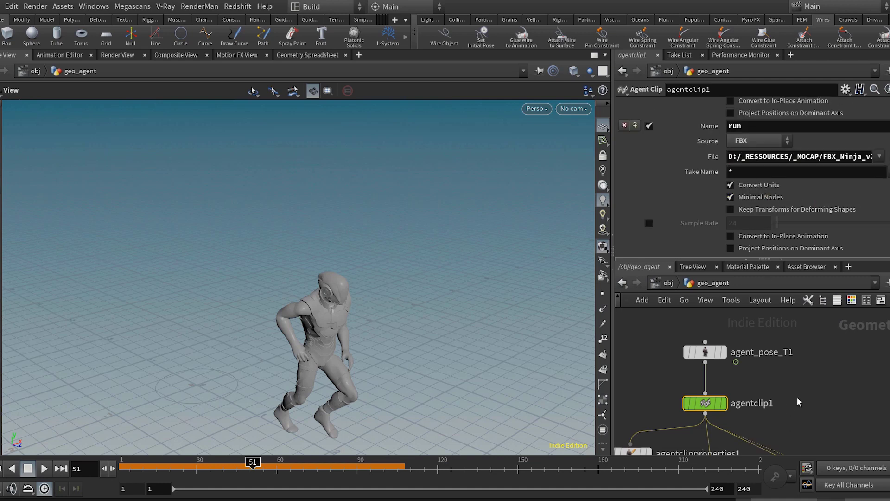
Display agentcliptransitiongraph1 and add a second extra transition to it
scroll(795, 397, "down", 4)
middle_click_drag(791, 396, 776, 361)
scroll(755, 405, "up", 2)
middle_click_drag(755, 406, 748, 350)
scroll(754, 405, "up", 2)
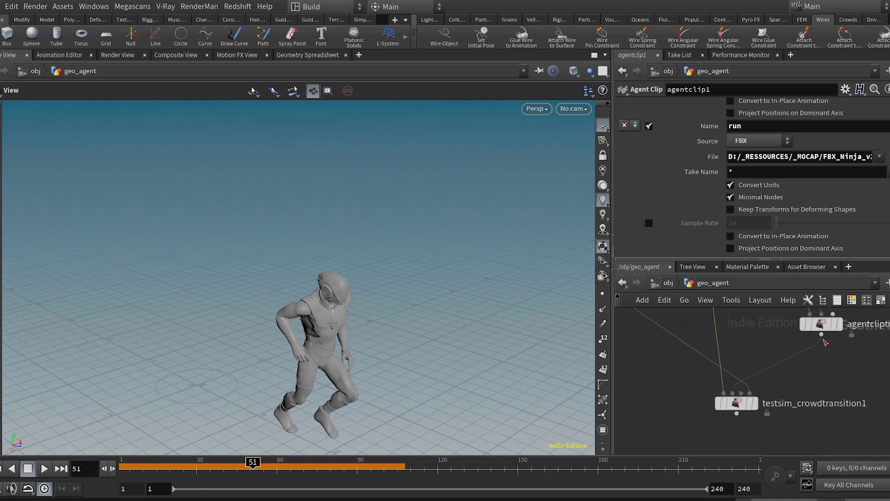
left_click(838, 325)
left_click(824, 328)
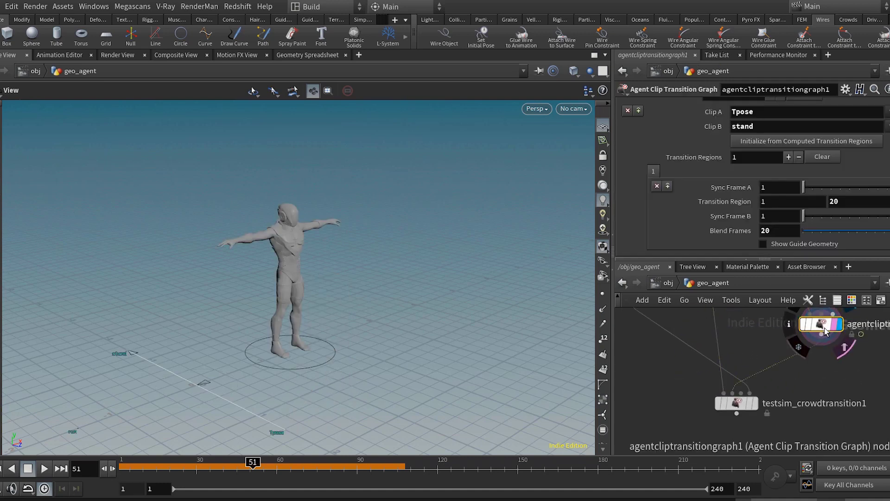
scroll(733, 207, "up", 3)
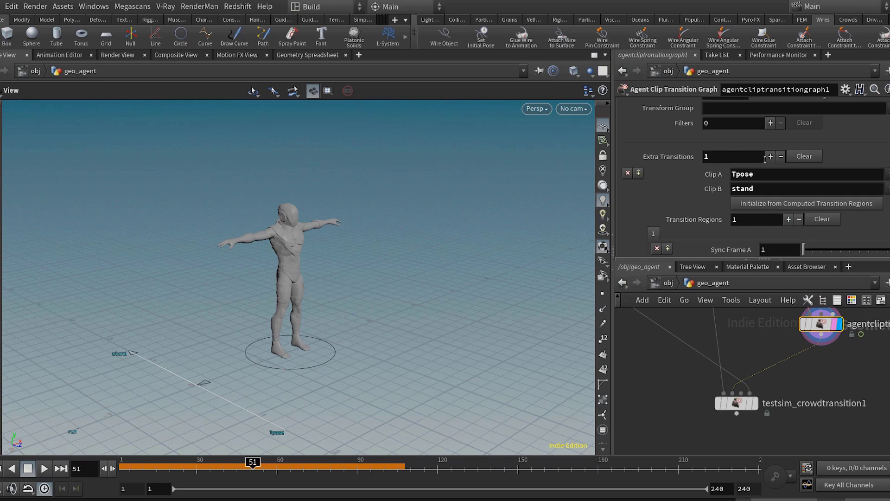
left_click(770, 156)
scroll(769, 162, "down", 3)
scroll(771, 192, "down", 4)
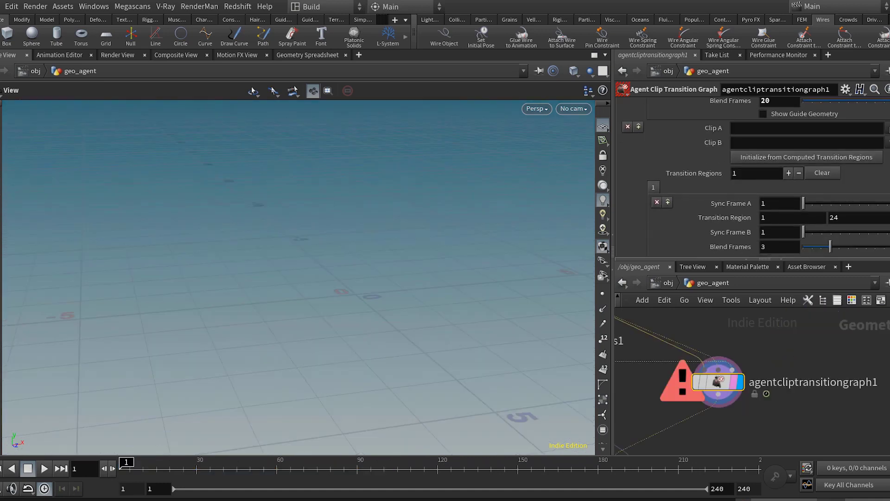
Set Clip A of the new transition to stand and Clip B to run, and view the resulting graph in the viewport
left_click(888, 128)
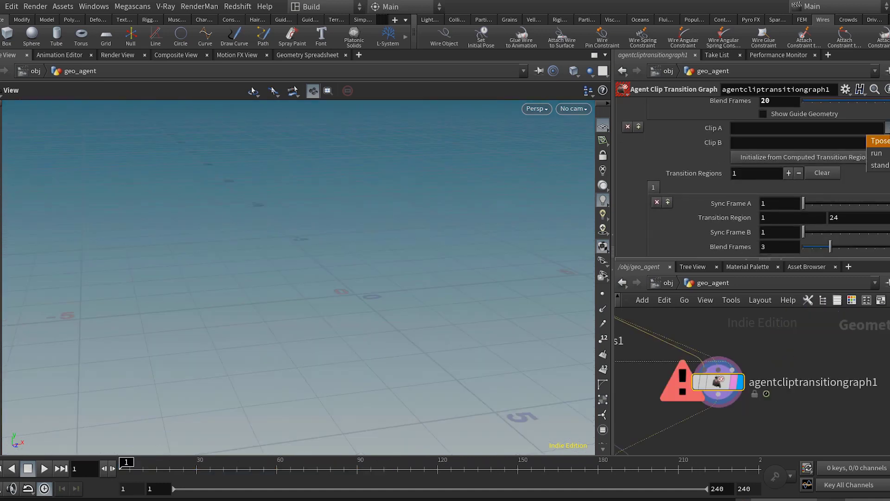
left_click(887, 165)
left_click(887, 142)
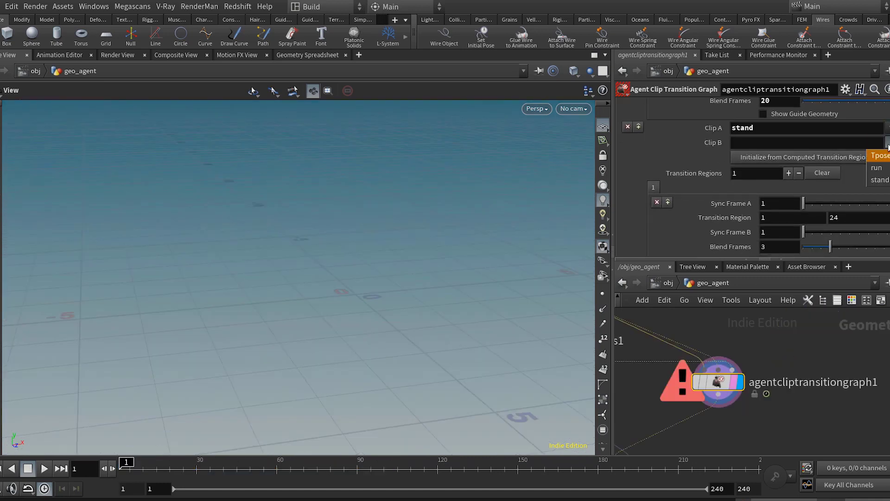
left_click(887, 172)
key("space+f")
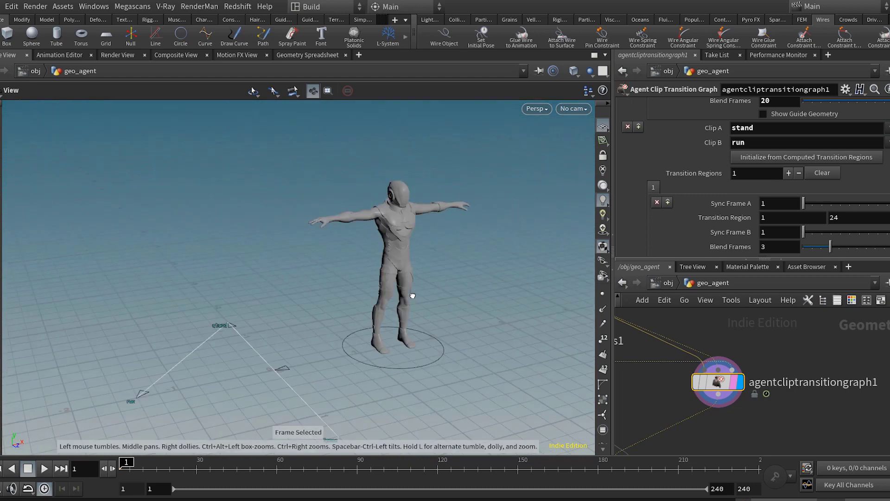
left_click_drag(345, 295, 395, 312)
middle_click_drag(395, 312, 363, 313)
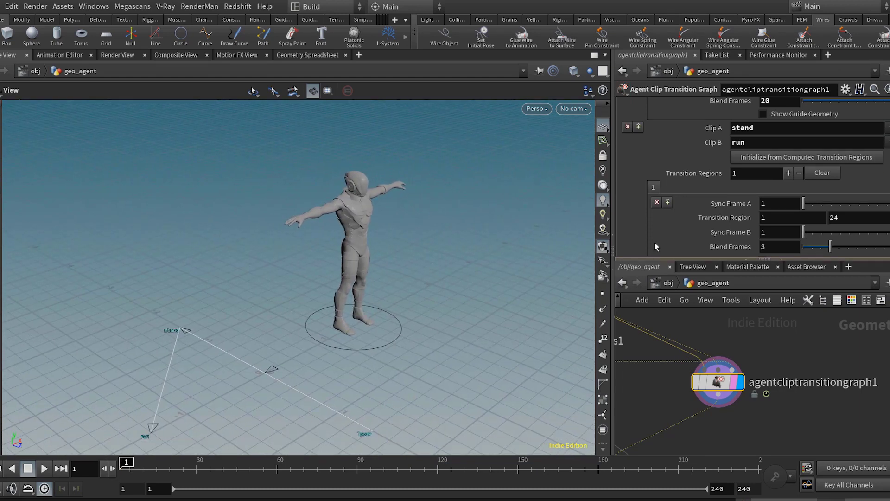
Set the end of the stand to run Transition Region to 5 and its Blend Frames to 4
scroll(741, 198, "down", 1)
left_click_drag(856, 203, 707, 234)
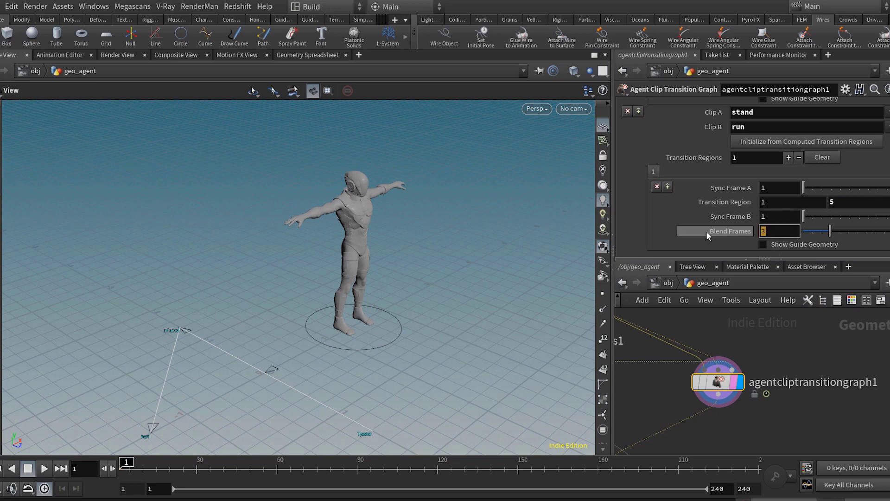
type("4")
key("Return")
Display testsim_crowdtransition1 and add run as Clip 2 of the clip sequence with Trigger Frame 50
middle_click_drag(700, 427, 863, 335)
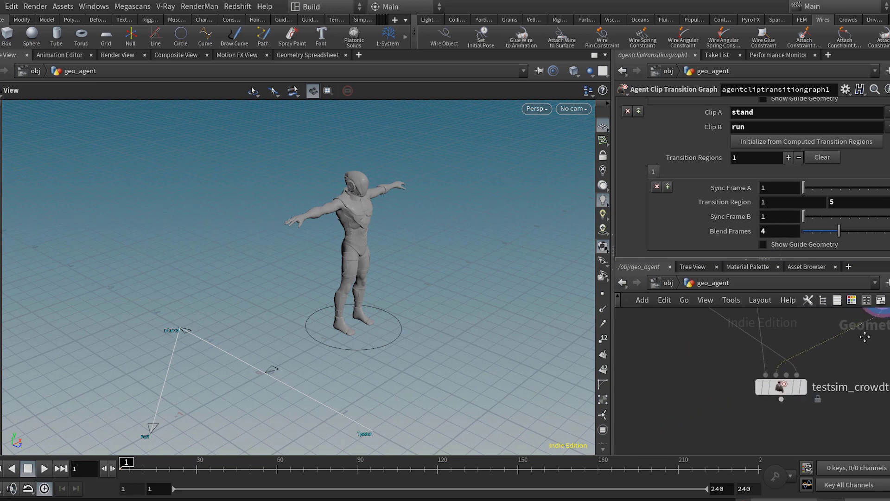
scroll(823, 376, "up", 1)
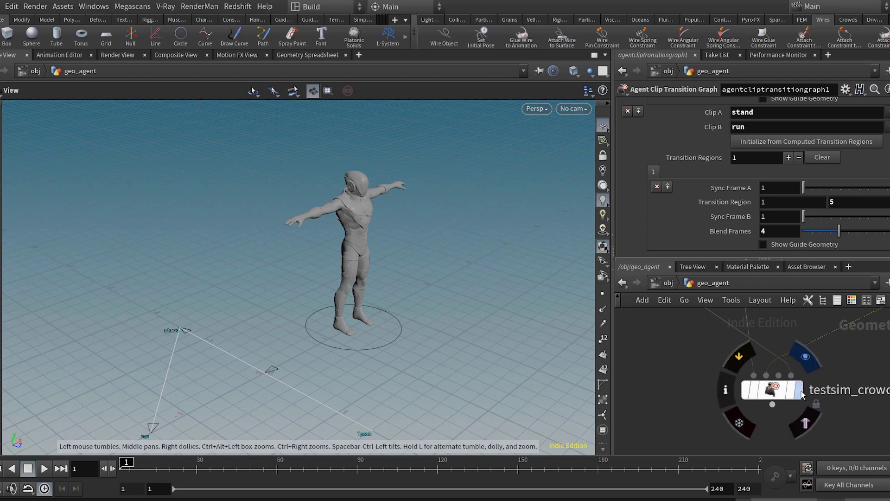
left_click(799, 390)
left_click(770, 394)
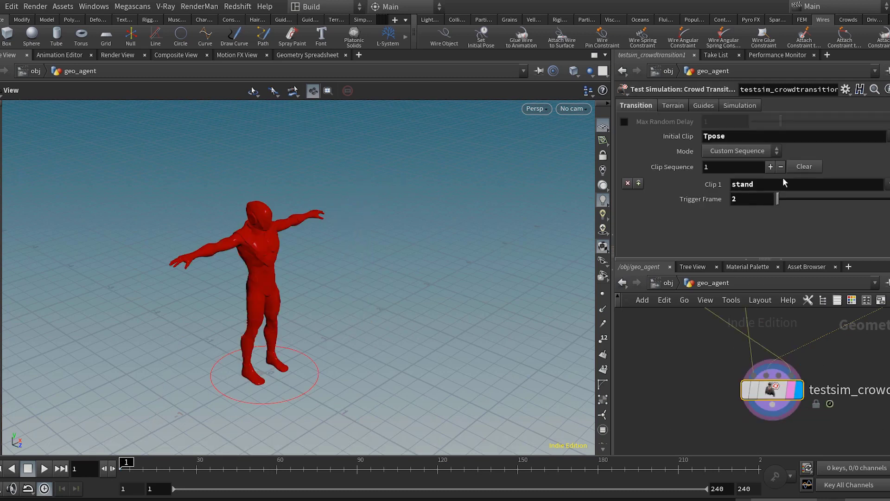
left_click(770, 167)
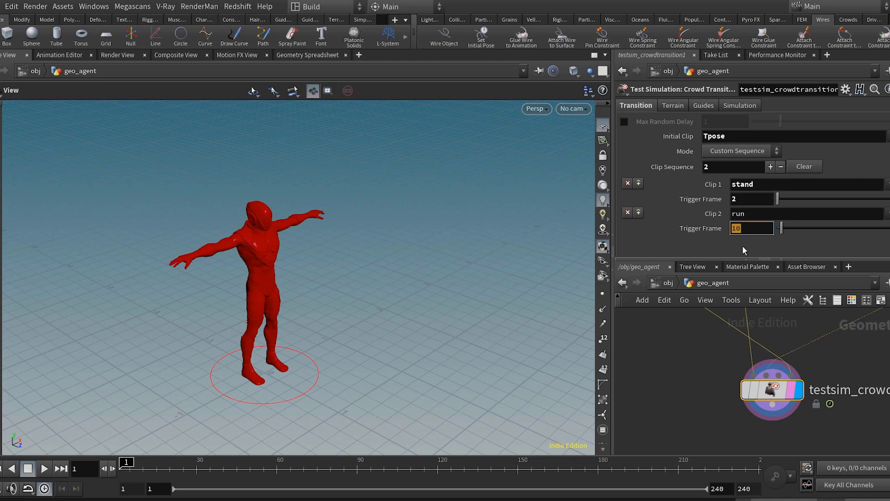
type("50")
key("Return")
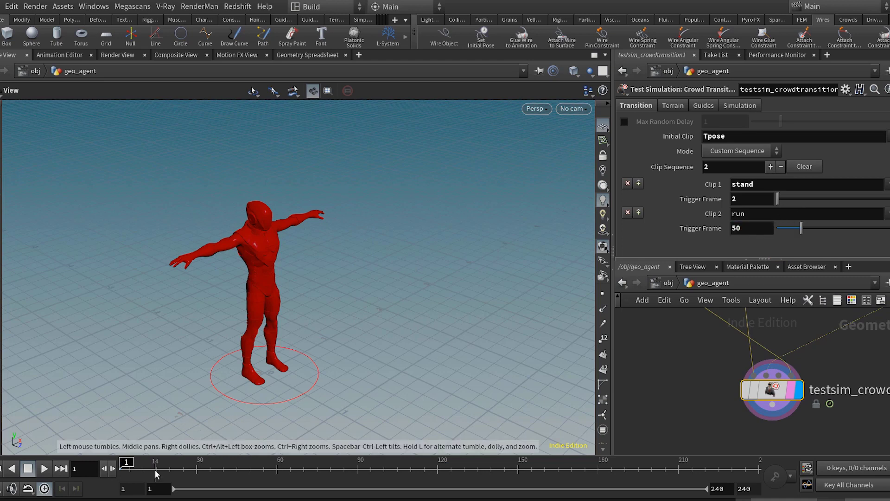
Play the Tpose, stand and run sequence from frame 1, stop it and scrub through the stand to run transition
left_click(45, 469)
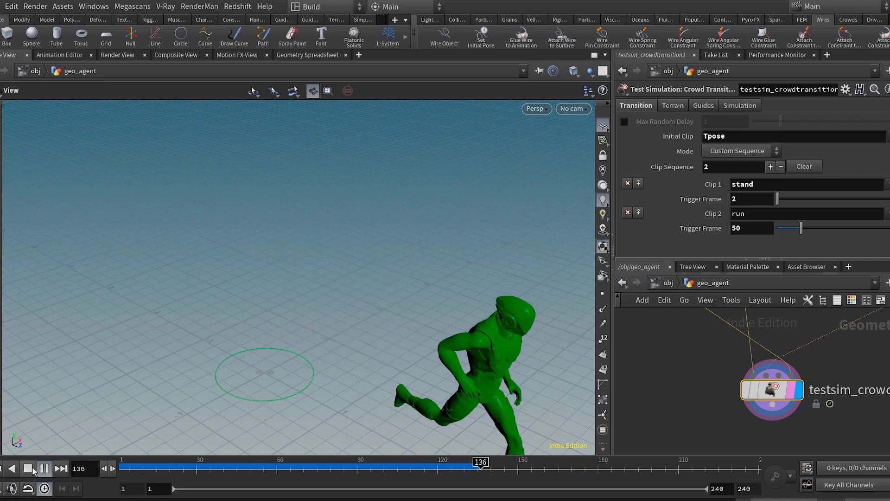
left_click(29, 469)
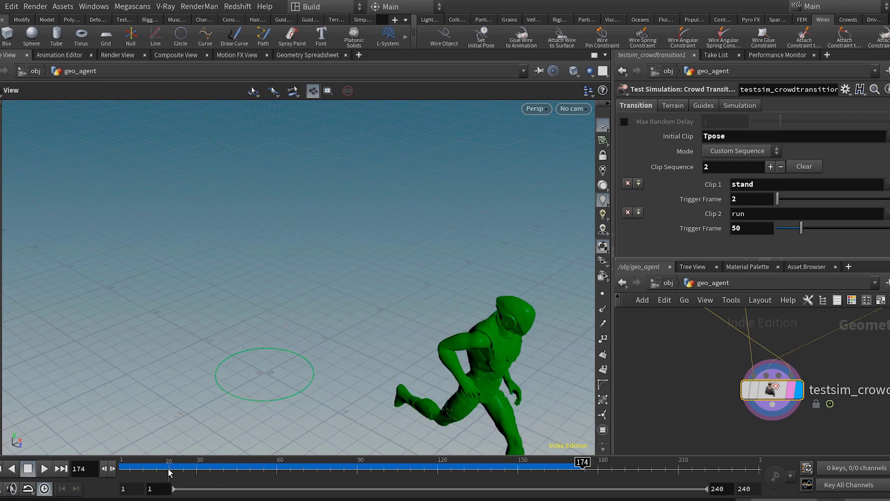
left_click_drag(169, 472, 262, 470)
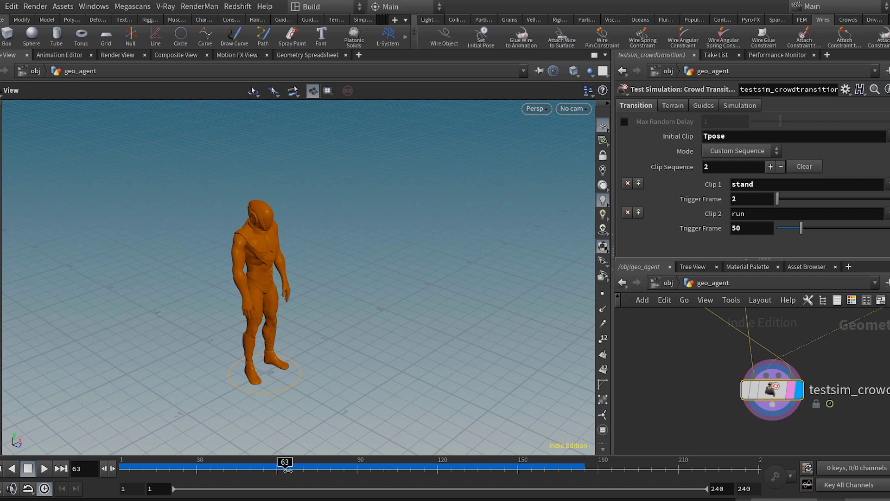
mouse_move(322, 468)
left_mouse_down()
mouse_move(364, 468)
mouse_move(339, 469)
left_mouse_up()
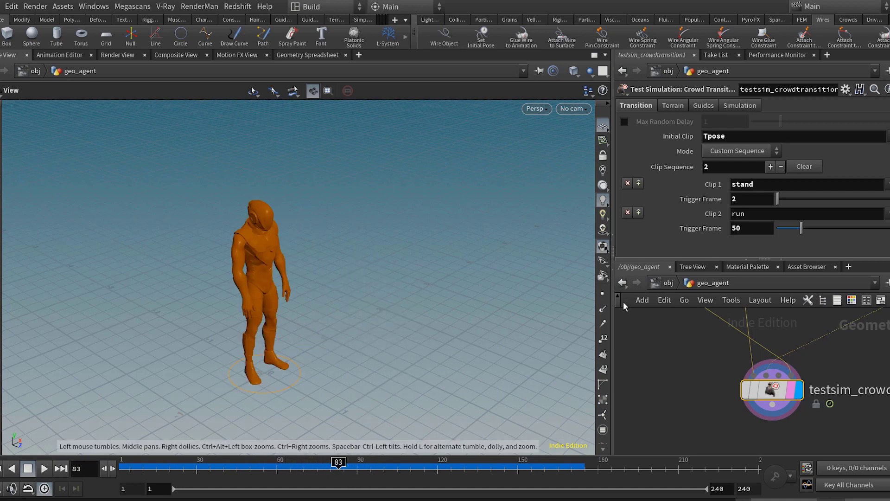
Examine the guide colours that testsim_crowdtransition1 uses for the transition states
left_click(710, 107)
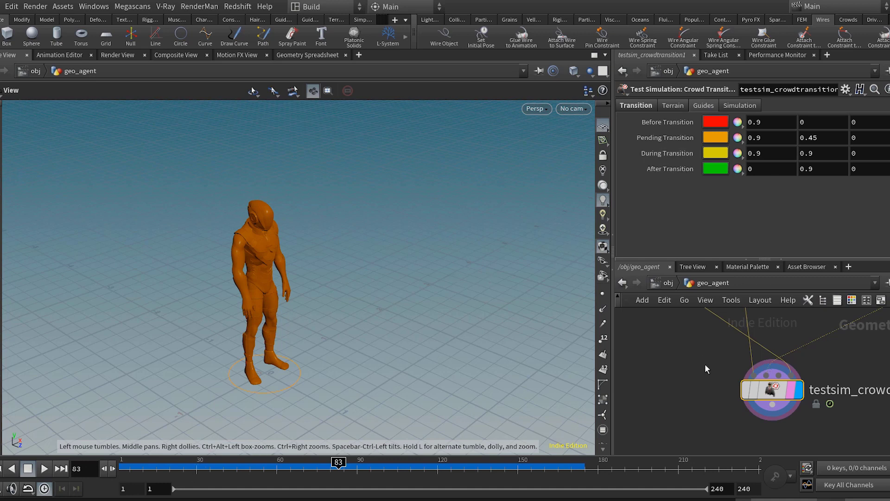
middle_click_drag(695, 366, 697, 387)
scroll(702, 384, "down", 3)
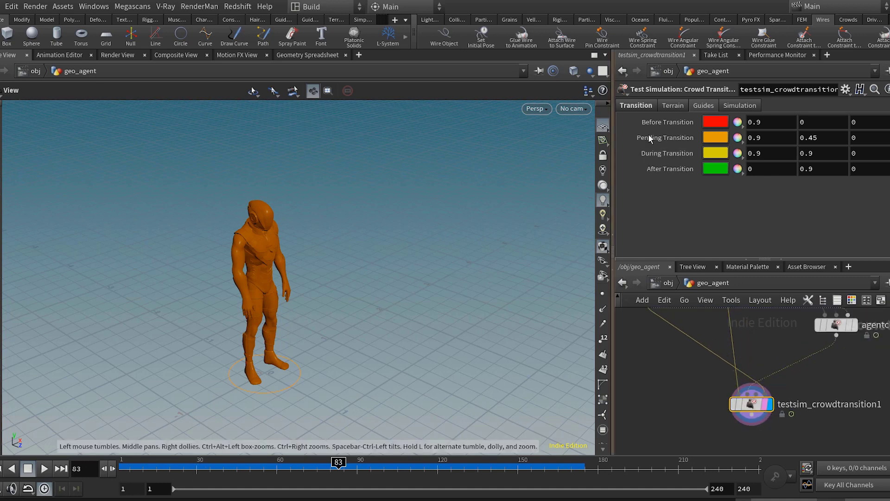
Set the Trigger Frame of Clip 2 in testsim_crowdtransition1 to 20
left_click(643, 108)
left_click(752, 228)
type("20")
key("Return")
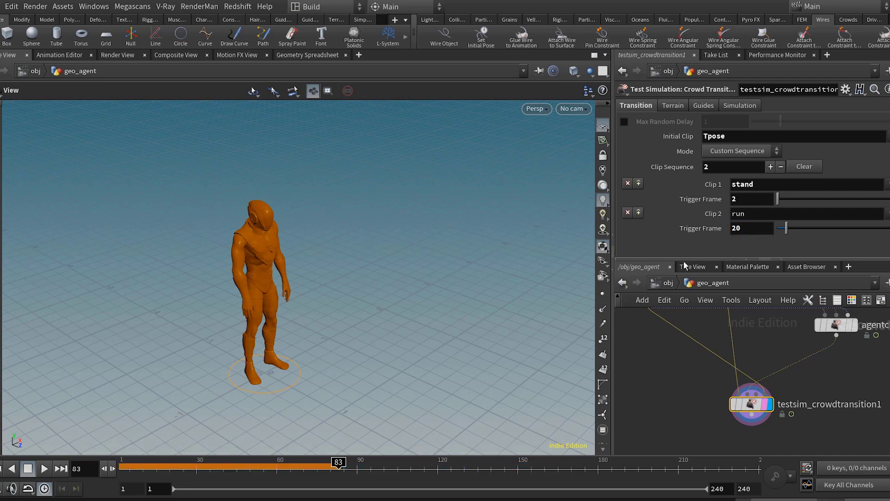
Replay the clip sequence from the first frame, stop it and scrub through the start of the run
key("ctrl+Up")
left_click(45, 470)
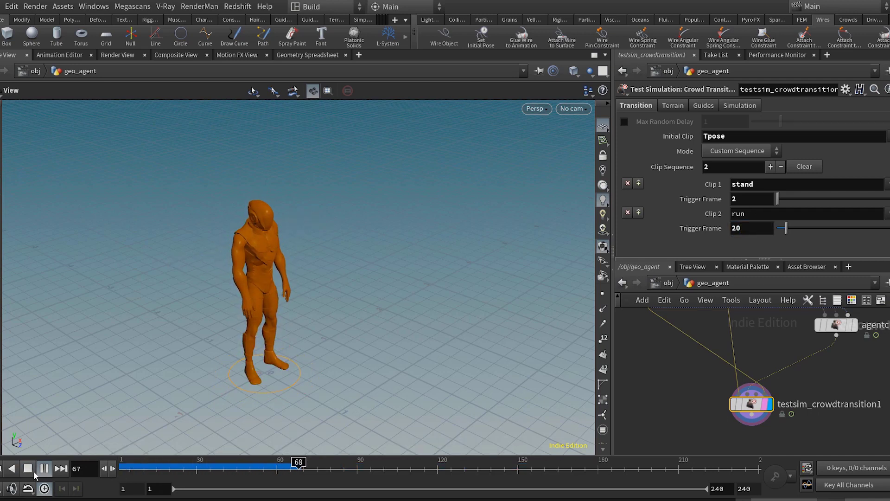
left_click(32, 471)
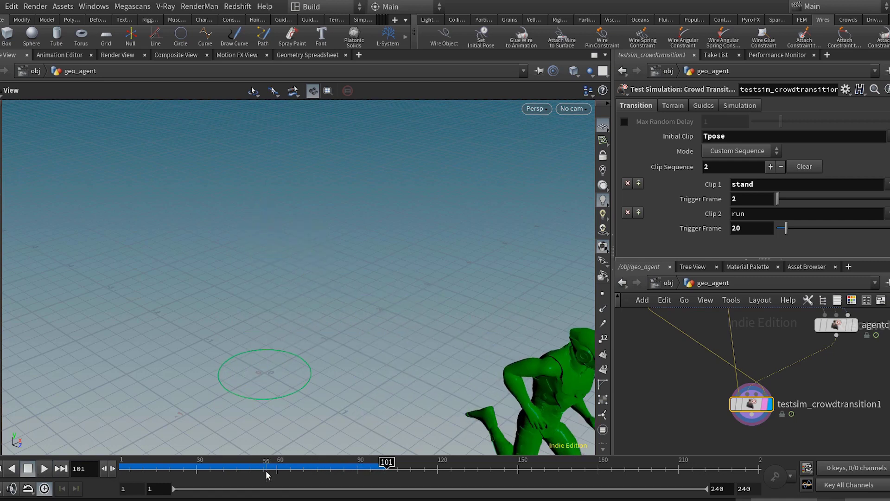
left_click_drag(267, 472, 352, 470)
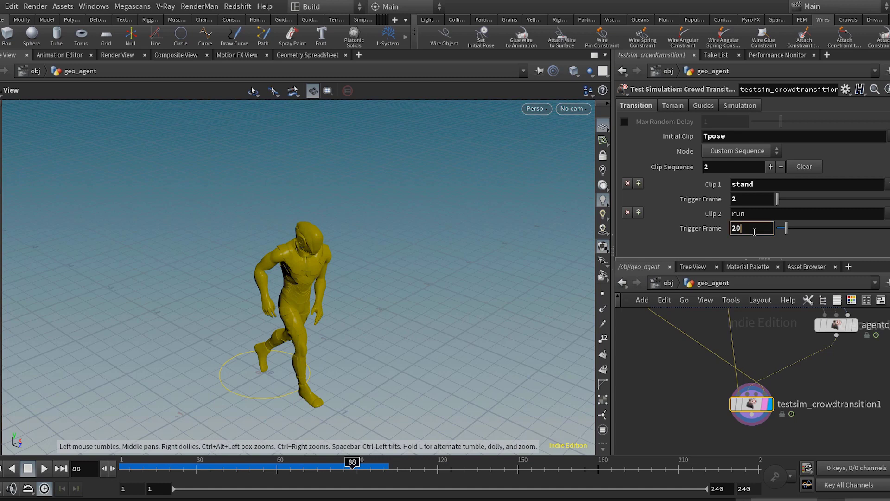
Set the Trigger Frame of Clip 2 to 35, replay the simulation from frame 1 and scrub through the stand to run transition
key("Return")
left_click_drag(147, 470, 119, 469)
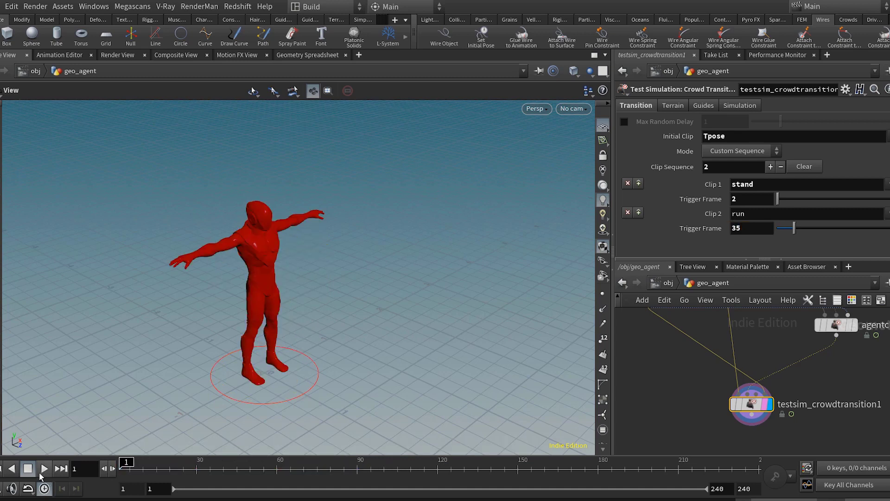
left_click(41, 473)
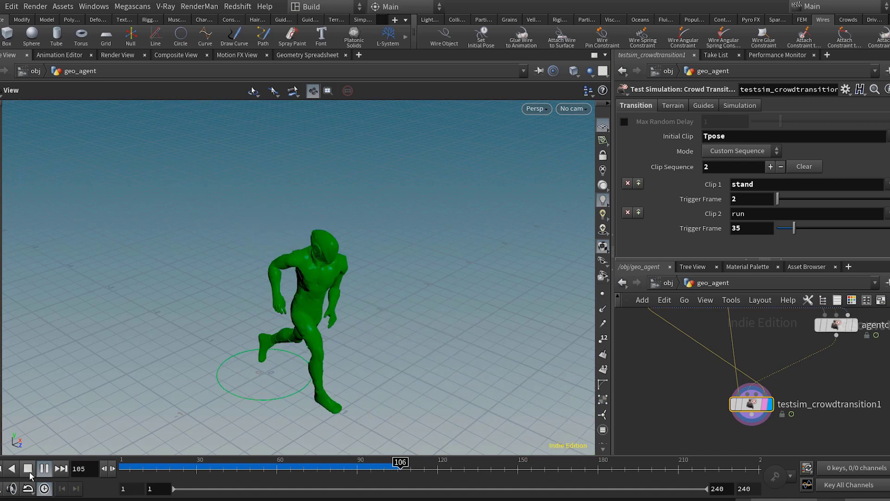
left_click_drag(154, 471, 351, 477)
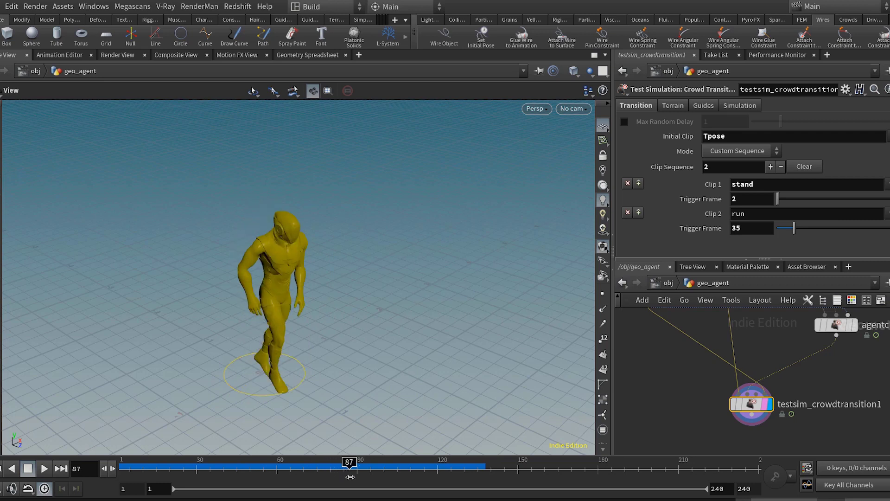
Enable the Loop Range for the stand clip in agentclipproperties1 and set it to 1 to 50
left_click_drag(310, 306, 350, 283)
middle_click_drag(681, 362, 709, 432)
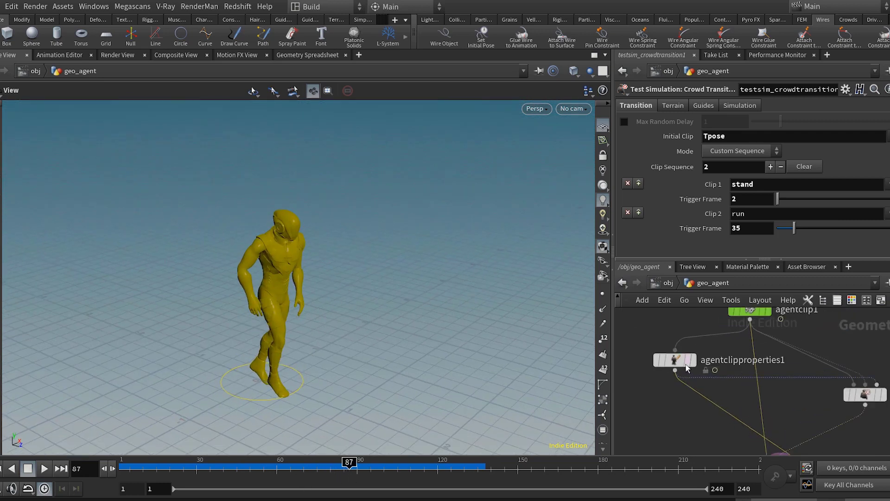
scroll(683, 364, "up", 1)
left_click(684, 364)
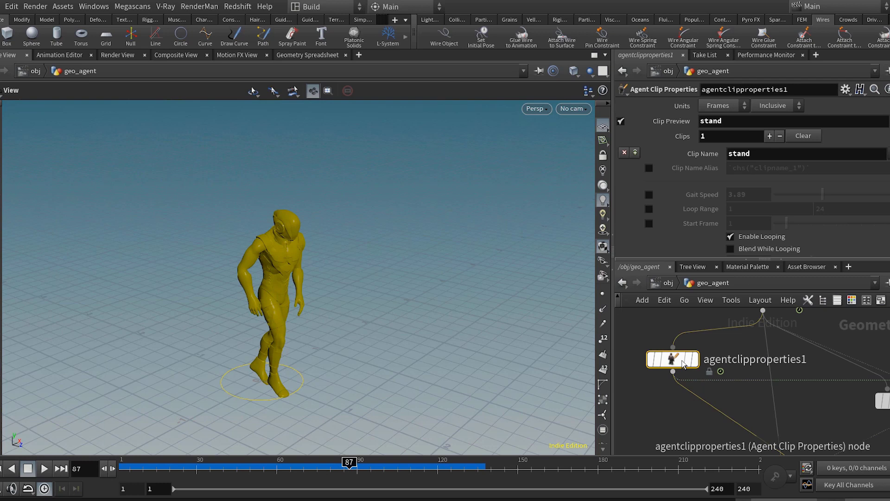
left_click(647, 209)
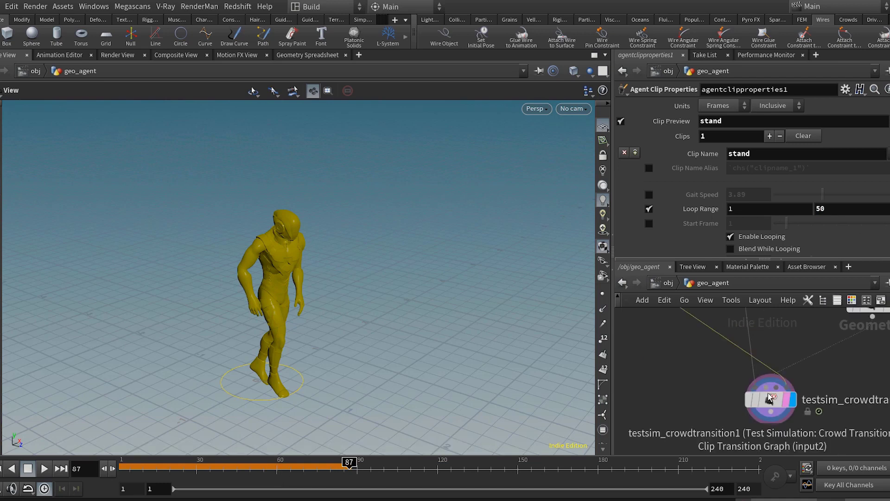
Set the Trigger Frame of Clip 2 in testsim_crowdtransition1 to 40, replay from frame 1 and scrub through the start
left_click(771, 399)
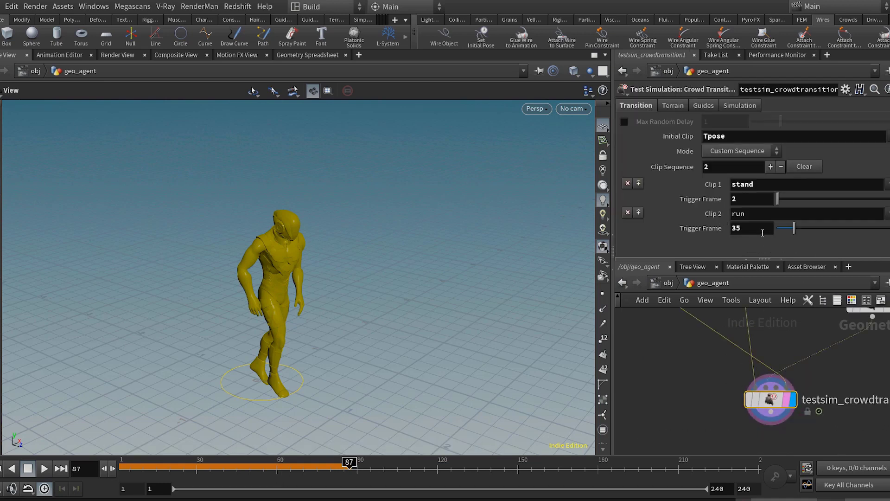
key("Return")
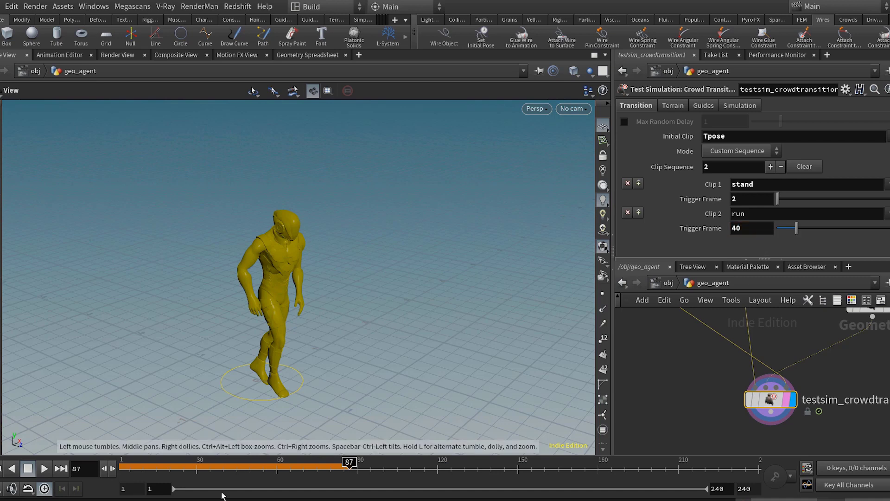
left_click_drag(218, 472, 74, 479)
left_click(46, 469)
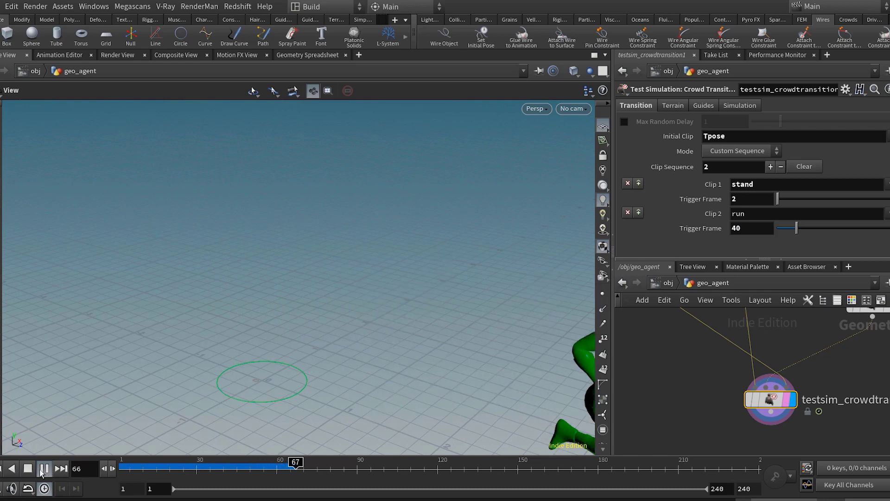
left_click(35, 470)
left_click_drag(157, 462, 141, 481)
Scrub the simulation into the run to frame 68 and bring the running agent into view
scroll(756, 394, "down", 4)
middle_click_drag(808, 378, 773, 420)
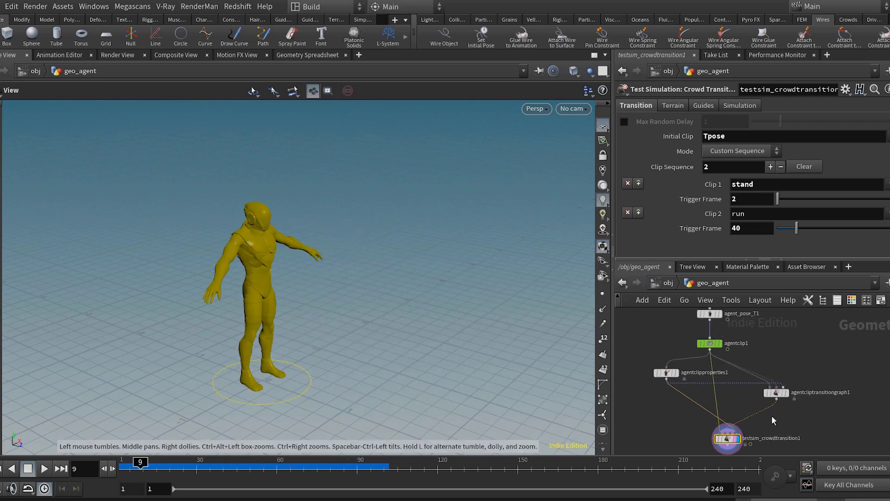
left_click_drag(203, 468, 293, 474)
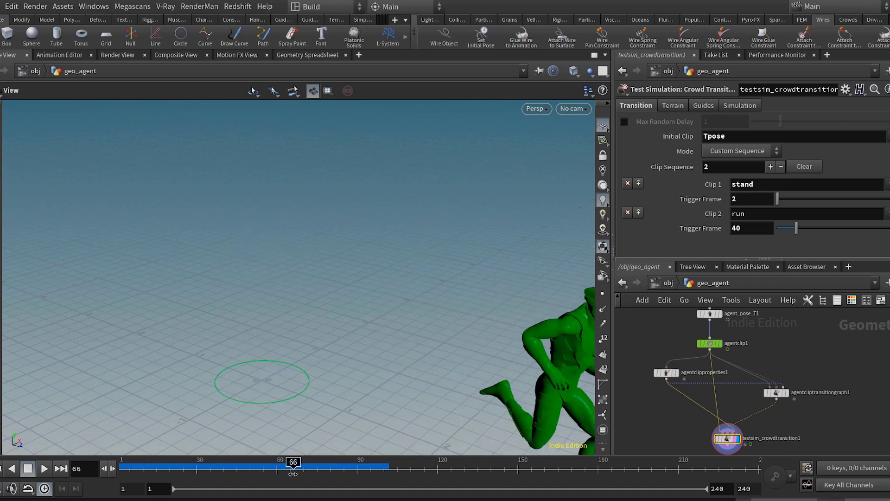
middle_click_drag(395, 287, 241, 248)
middle_click_drag(305, 373, 297, 334)
left_click_drag(295, 465, 300, 467)
Add a Retime node below testsim_crowdtransition1, wire it to that node's output and display it
middle_click_drag(763, 421, 765, 374)
scroll(734, 428, "up", 3)
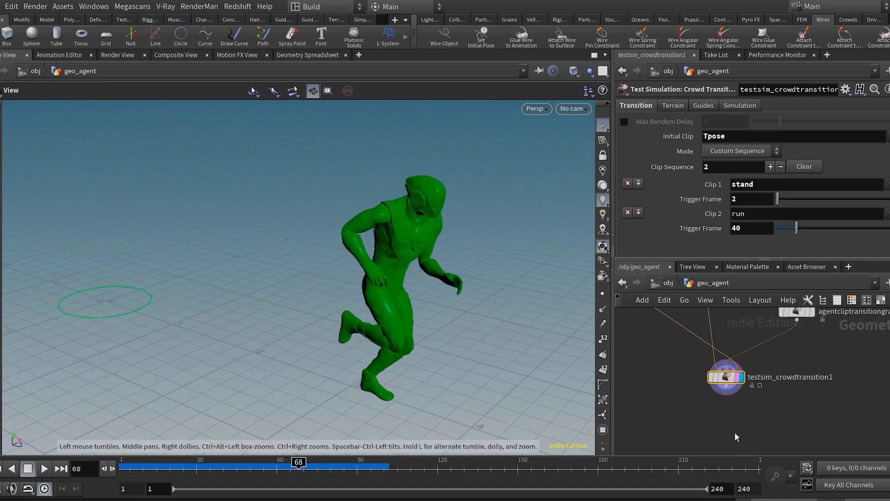
key("Tab")
type("blend")
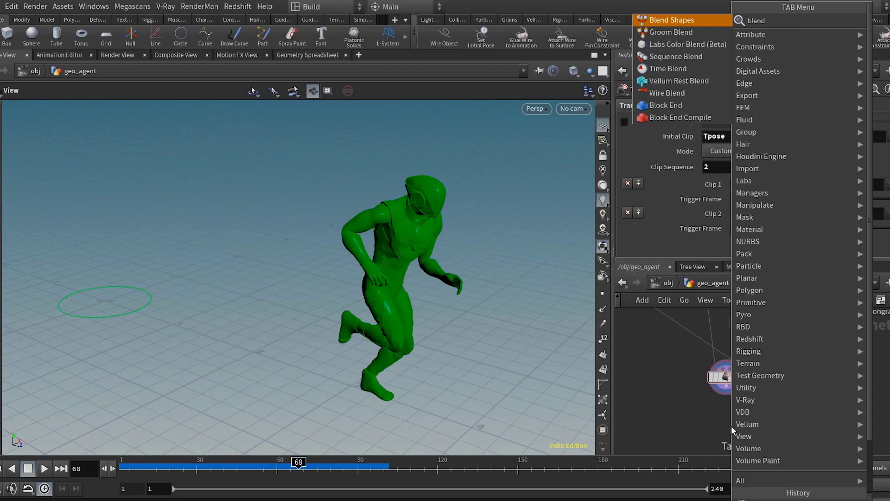
type(" t")
key("Return")
left_click(731, 426)
scroll(731, 426, "up", 3)
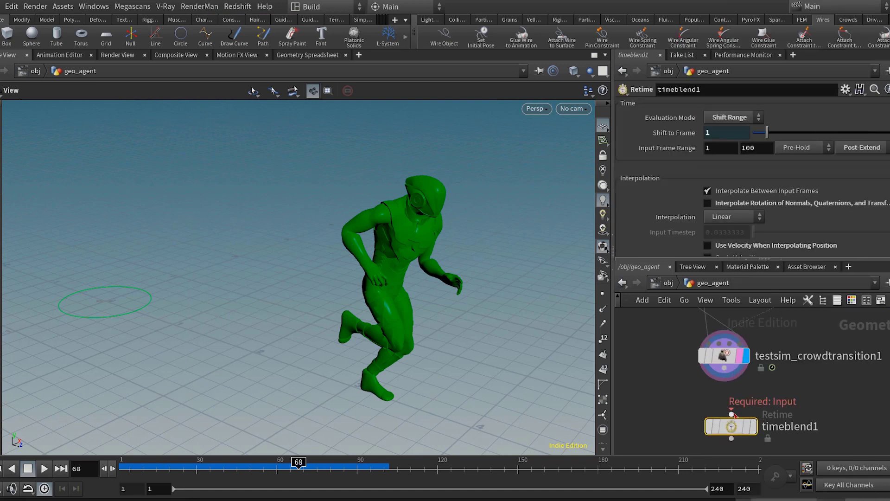
left_click(753, 426)
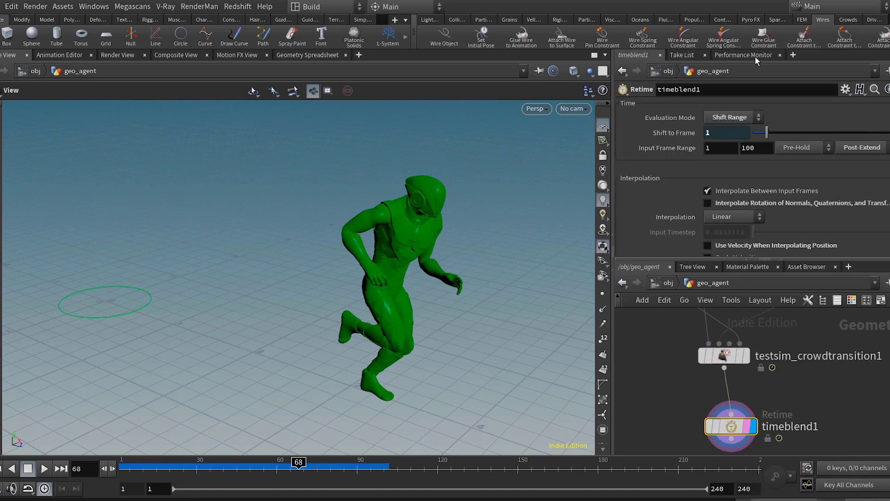
Set timeblend1's Evaluation Mode to By Frame and delete the Frame parameter's channel to freeze the pose at frame 68
left_click(740, 118)
left_click(734, 130)
right_click(684, 134)
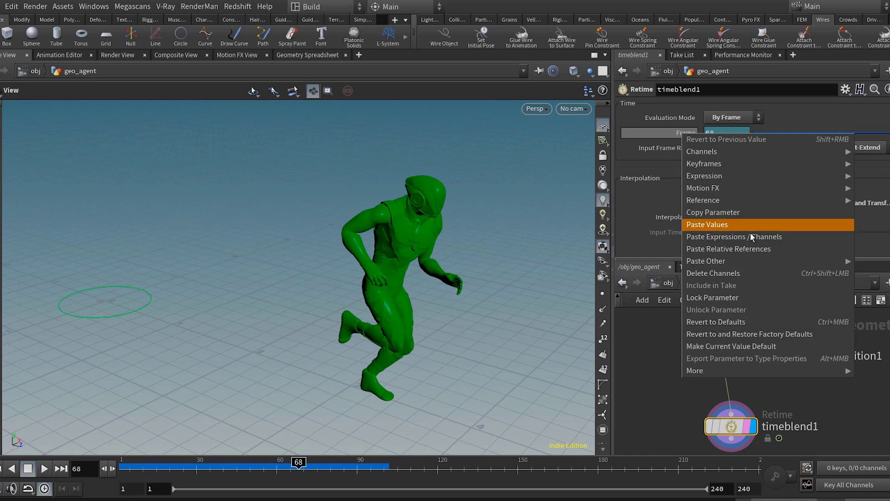
left_click(735, 272)
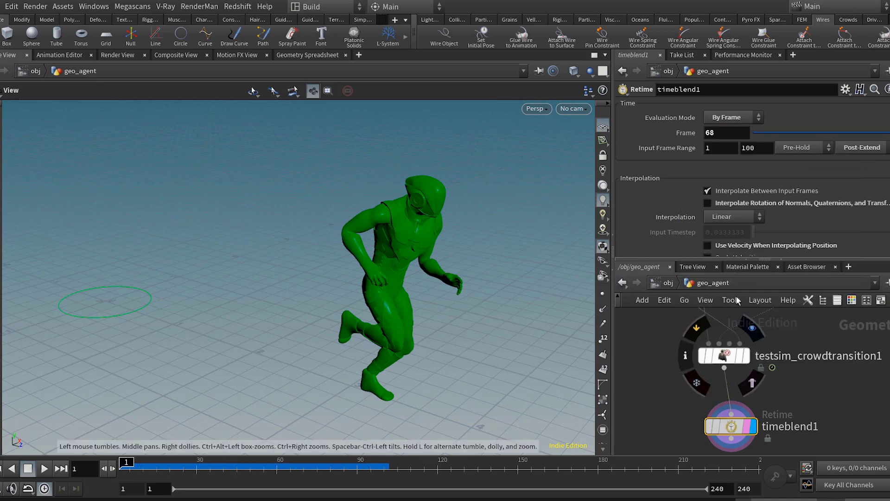
Display agent_jump from the ACTION group and inspect its pose in the viewport
middle_click_drag(817, 353, 768, 397)
scroll(774, 385, "down", 6)
middle_click_drag(825, 309, 803, 357)
scroll(805, 361, "up", 5)
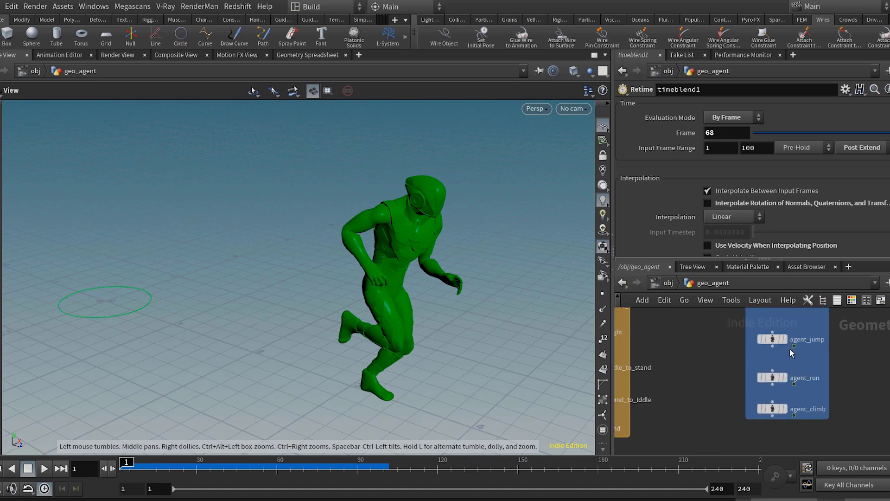
left_click(788, 354)
left_click(785, 339)
left_click(773, 339)
left_click_drag(307, 351, 362, 343)
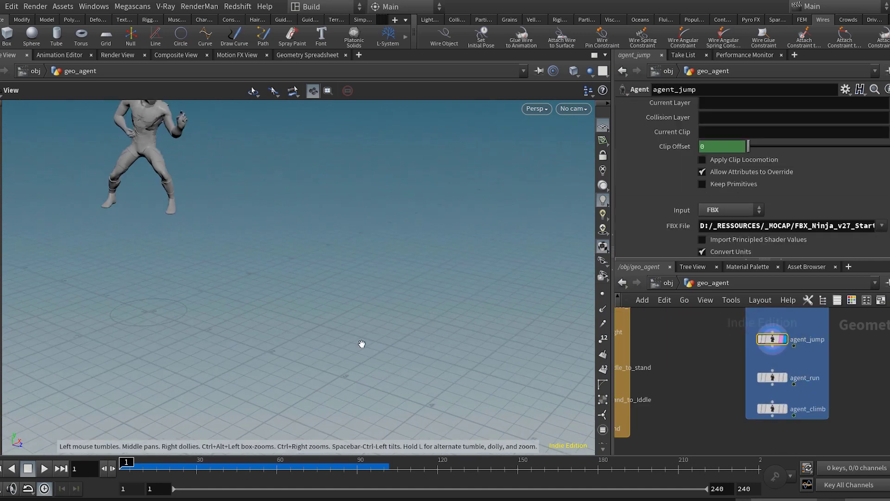
Display agent_climb and scrub its clip to frame 46
scroll(786, 382, "up", 2)
left_click(783, 421)
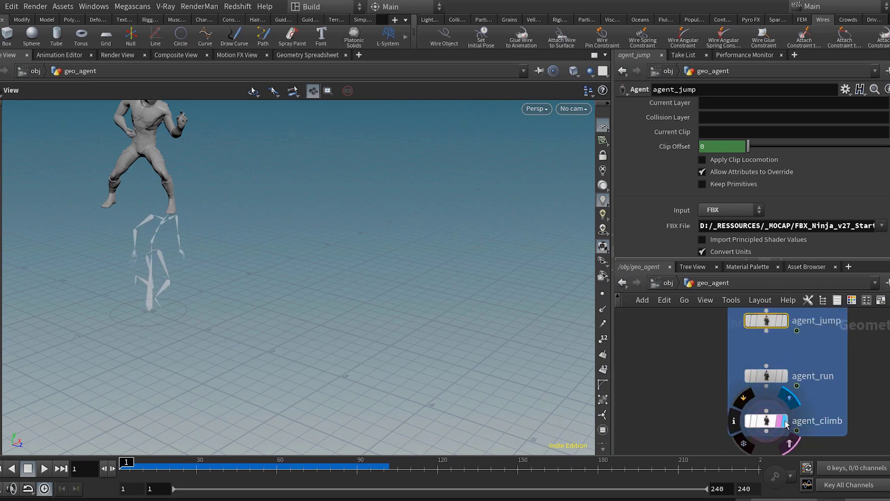
left_click(784, 422)
left_click_drag(128, 468, 239, 468)
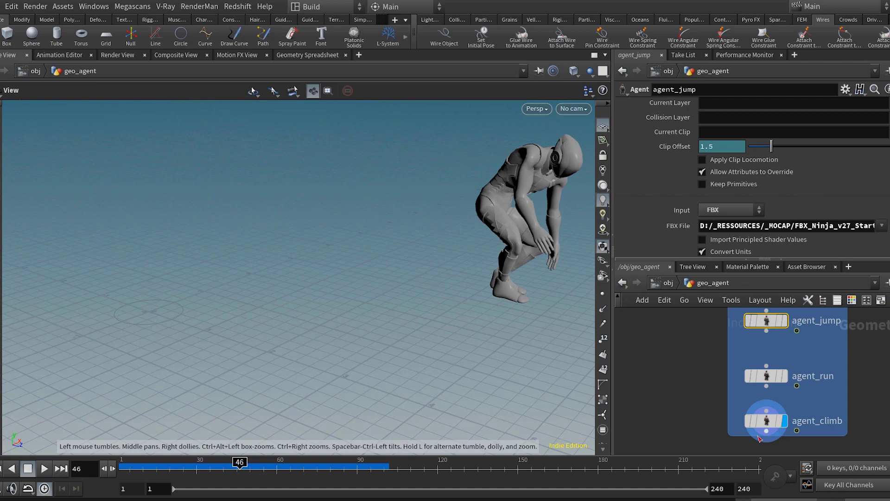
Copy agent_climb's FBX file path and import that file into the scene as Filmbox FBX with the default options
left_click(766, 420)
left_click(785, 226)
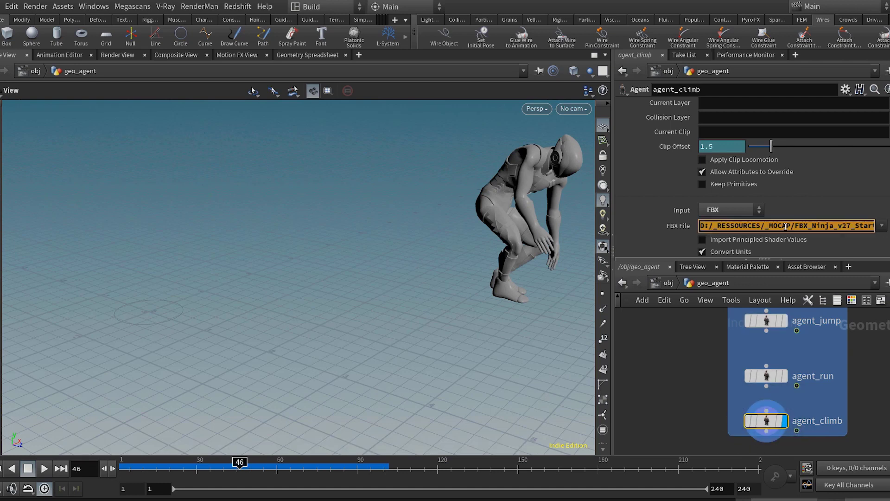
left_click(3, 6)
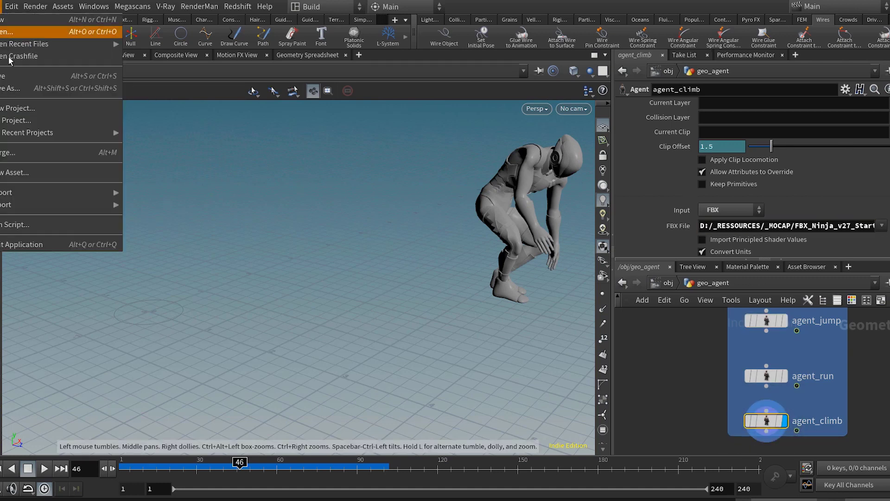
mouse_move(105, 192)
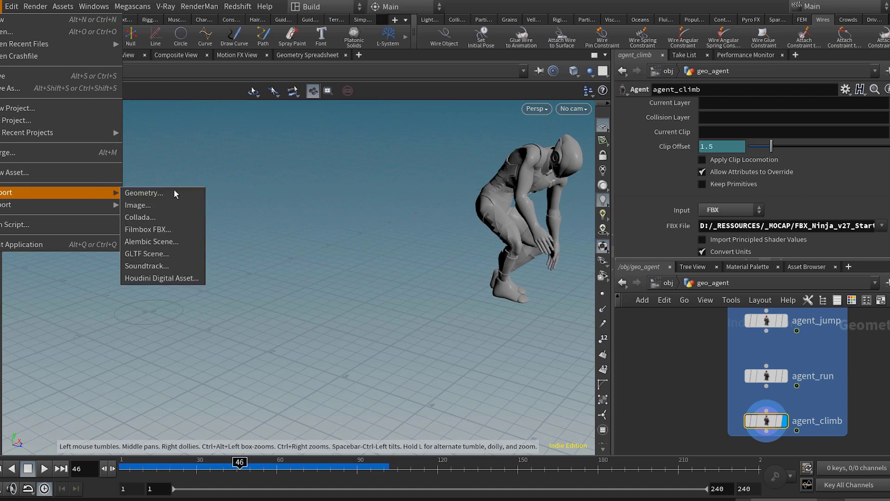
left_click(159, 229)
key("ctrl+v")
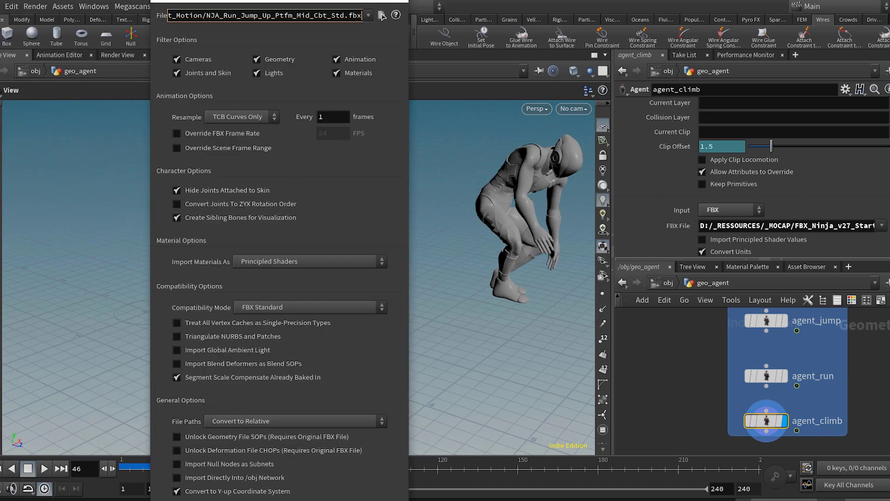
key("Return")
left_click(669, 282)
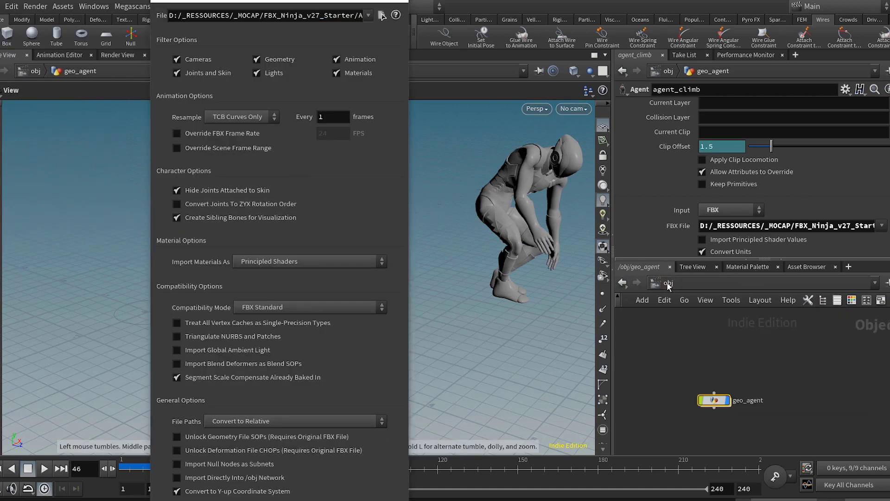
left_click_drag(307, 0, 305, 0)
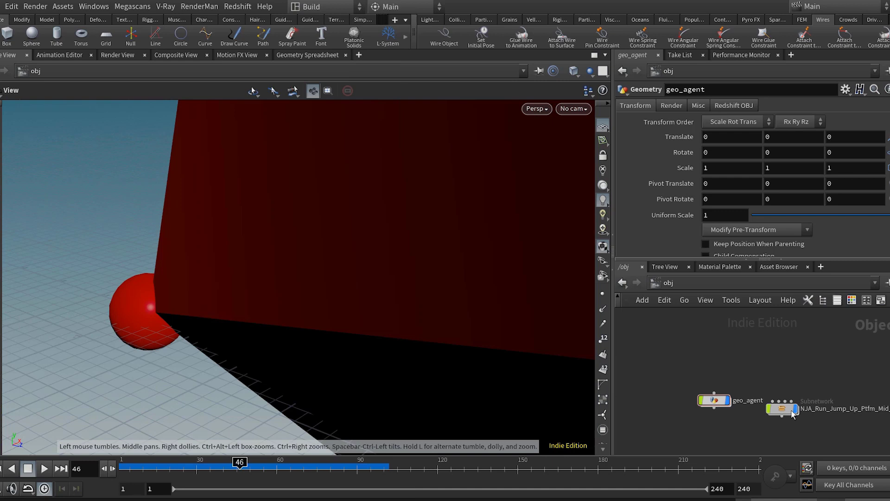
Rename the imported FBX subnetwork as climb and set its Uniform Scale to 0.01
left_click_drag(791, 410, 803, 412)
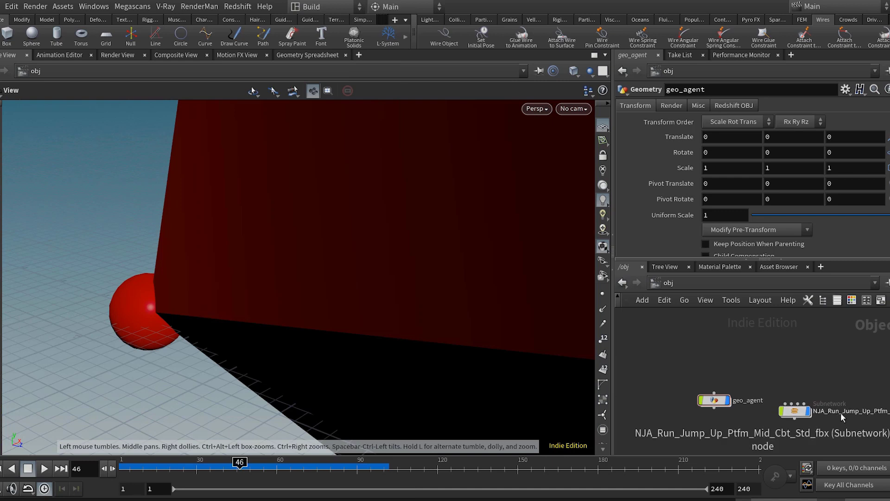
double_click(841, 411)
type("climb")
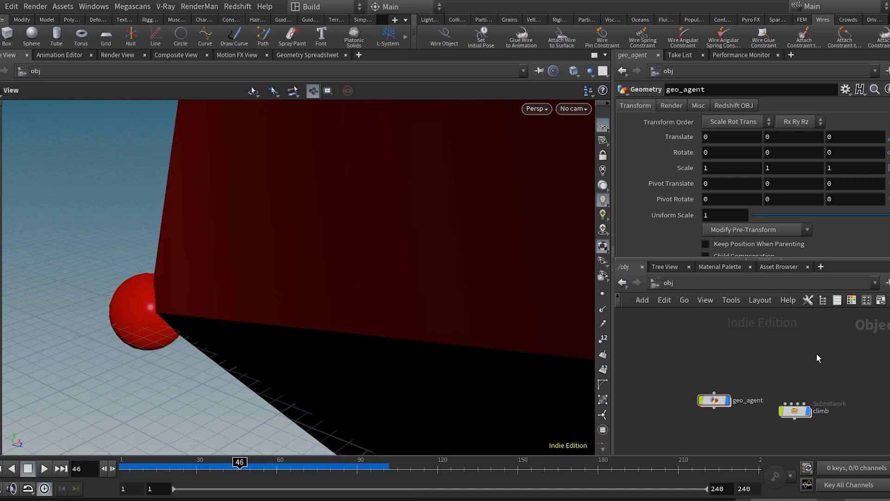
scroll(806, 420, "up", 2)
left_click(792, 408)
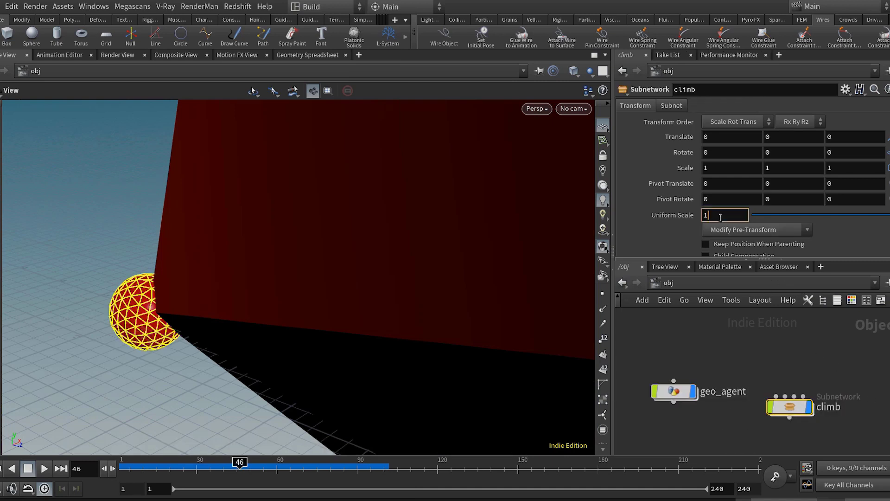
Enter geo_agent and display the timeblend1 node with the frozen running pose
left_click(675, 391)
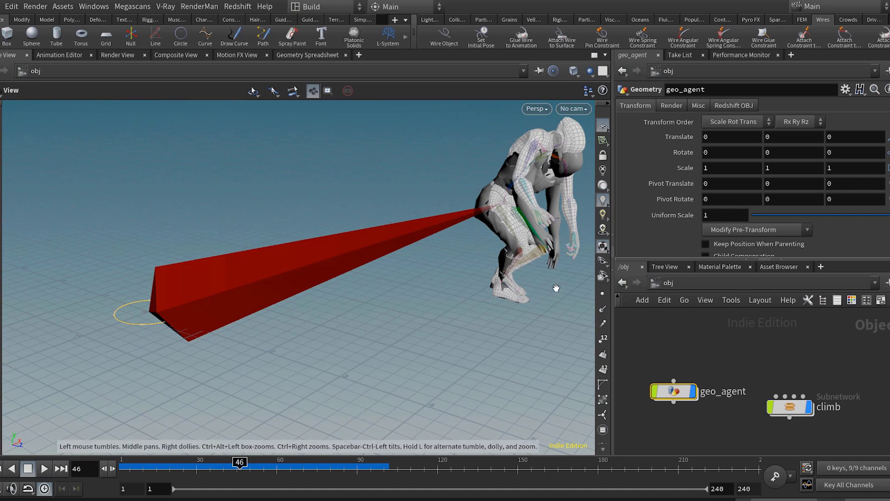
double_click(674, 392)
scroll(796, 421, "down", 3)
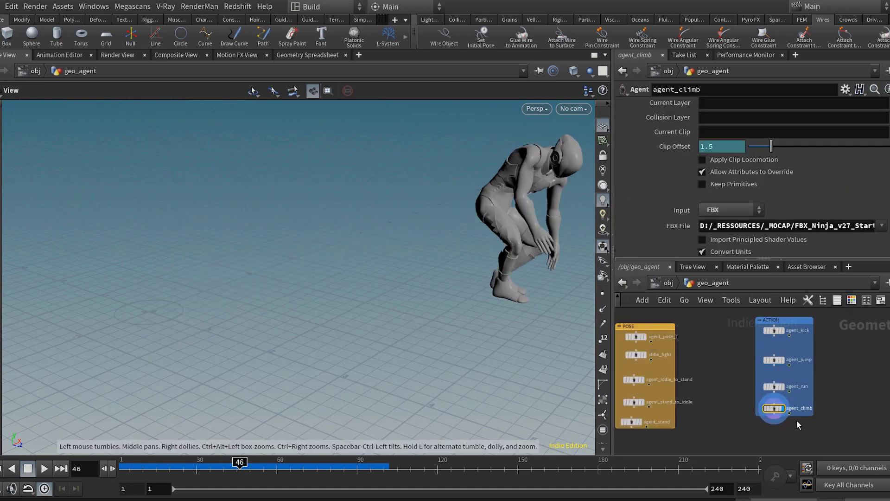
scroll(720, 422, "up", 2)
middle_click_drag(721, 422, 721, 277)
middle_click_drag(759, 438, 754, 364)
scroll(705, 373, "up", 5)
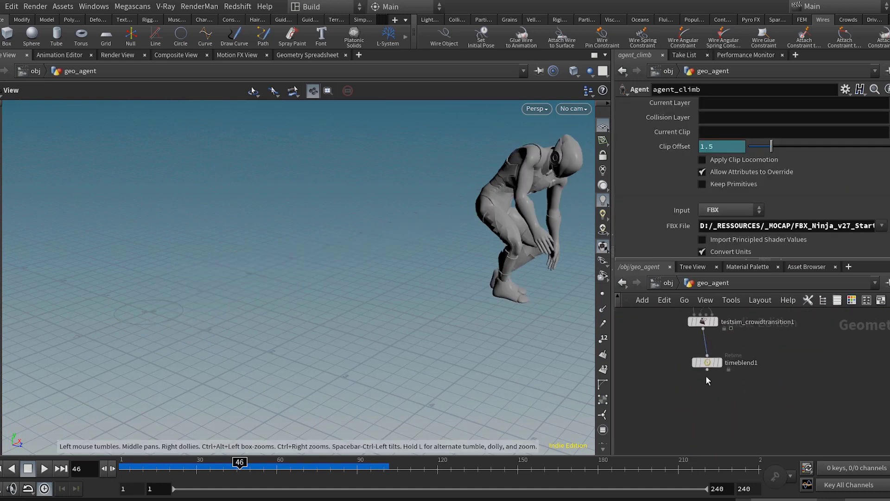
left_click(726, 376)
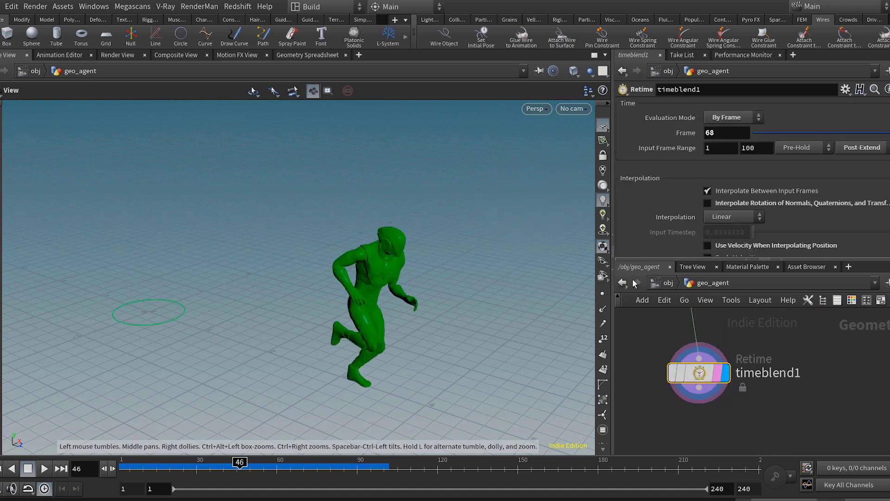
At object level, move the climb subnetwork down to about -0.68 in Y and return the timeline to frame 1
left_click(666, 283)
left_click(781, 394)
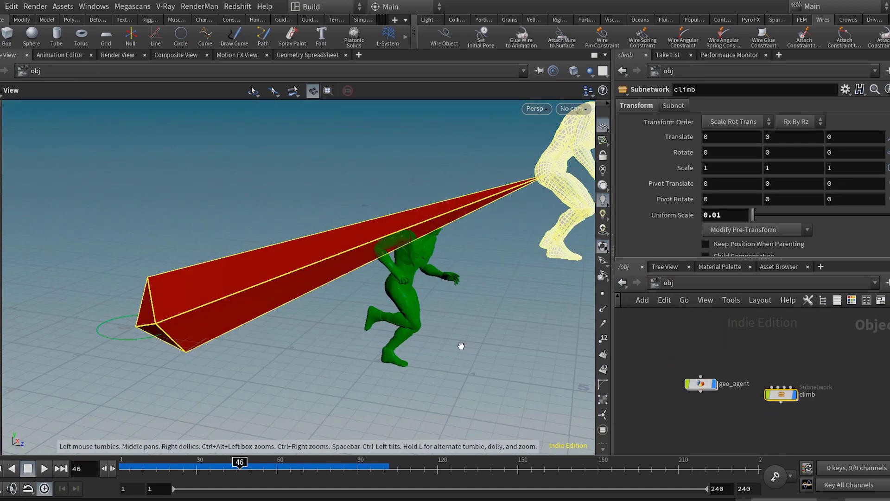
left_click_drag(95, 320, 94, 372)
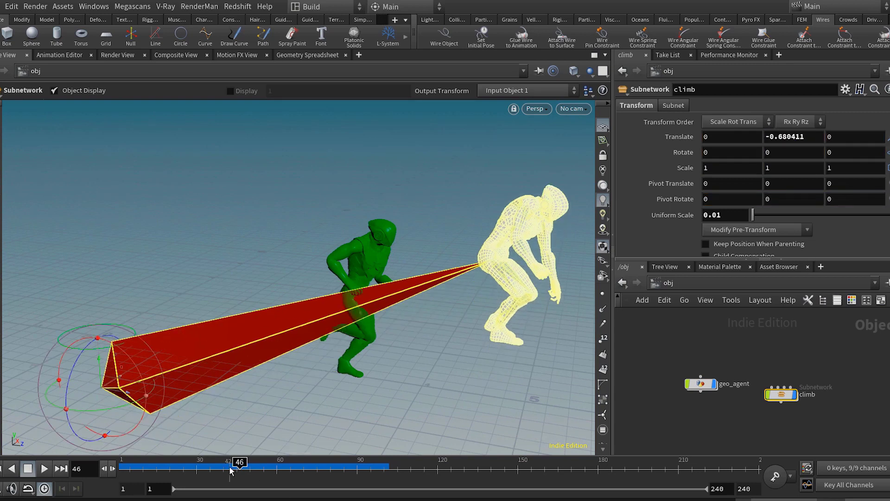
left_click_drag(233, 469, 108, 470)
Move the climb subnetwork onto the frozen running agent, to a Translate of about -0.13, 0, 3.19
left_click_drag(83, 411, 241, 369, "alt")
middle_click_drag(242, 368, 348, 324, "alt")
left_click_drag(348, 325, 427, 341, "alt")
right_click_drag(426, 340, 432, 367, "alt")
left_click_drag(432, 367, 538, 366, "alt")
middle_click_drag(538, 366, 450, 367, "alt")
left_click_drag(449, 364, 519, 354)
left_click_drag(419, 344, 393, 362)
left_click_drag(392, 361, 302, 368, "alt")
left_click_drag(384, 365, 383, 366)
left_click_drag(383, 366, 158, 278, "alt")
left_click_drag(407, 295, 461, 317, "alt")
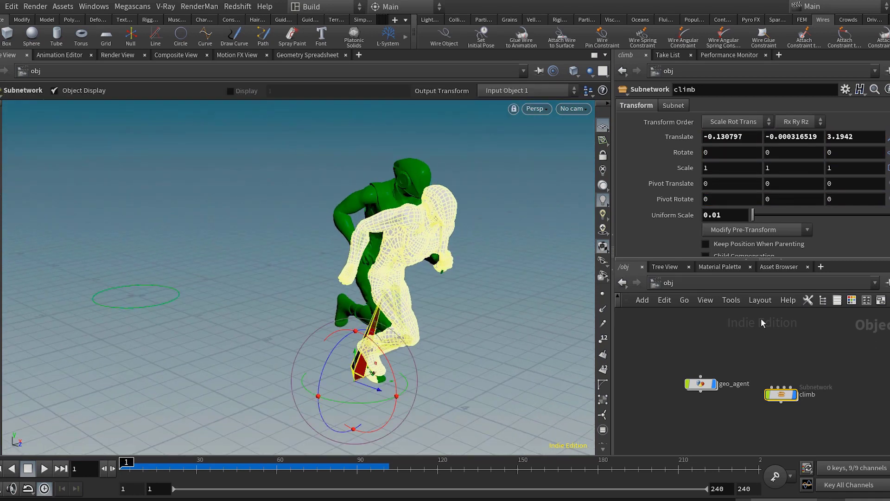
Enter geo_agent and bypass the timeblend1 retime node
double_click(709, 386)
scroll(712, 381, "up", 3)
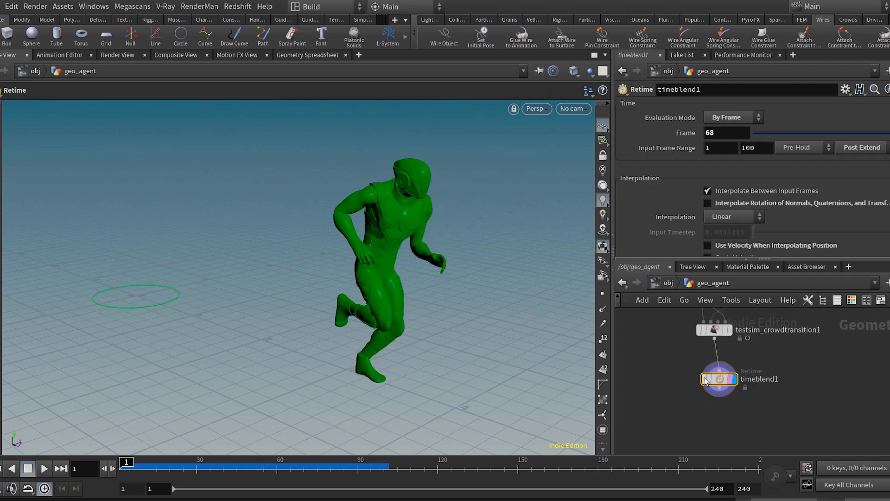
left_click(702, 379)
Add a third clip entry to the agentclip1 node
middle_click_drag(756, 413, 741, 437)
scroll(741, 436, "down", 4)
scroll(723, 331, "up", 1)
middle_click_drag(723, 331, 777, 369)
scroll(722, 419, "up", 2)
left_click(721, 425)
scroll(777, 370, "up", 2)
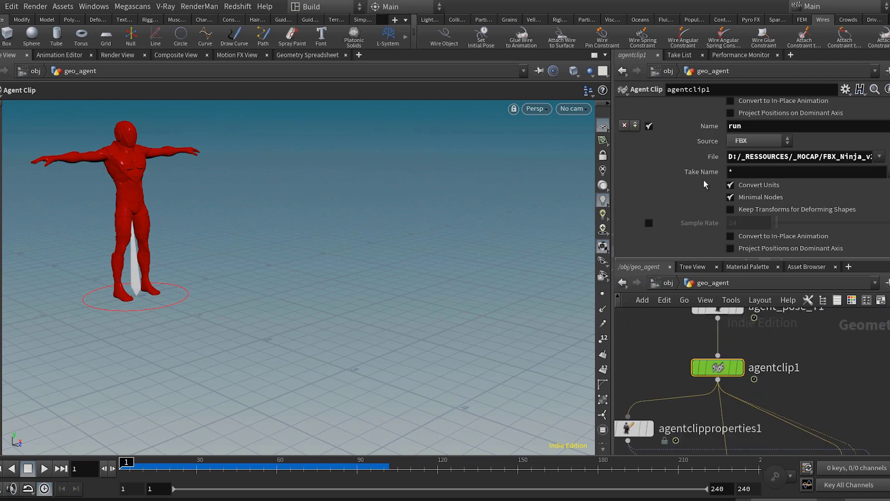
scroll(722, 202, "up", 8)
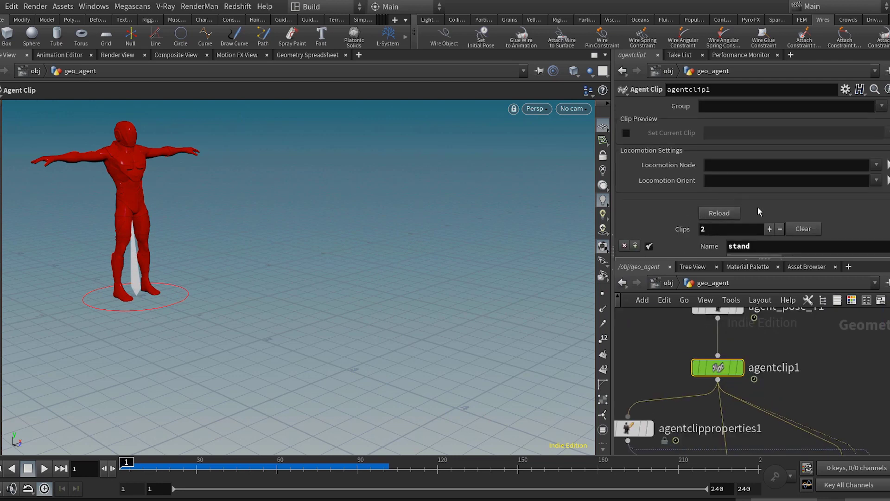
left_click(769, 229)
scroll(766, 182, "down", 8)
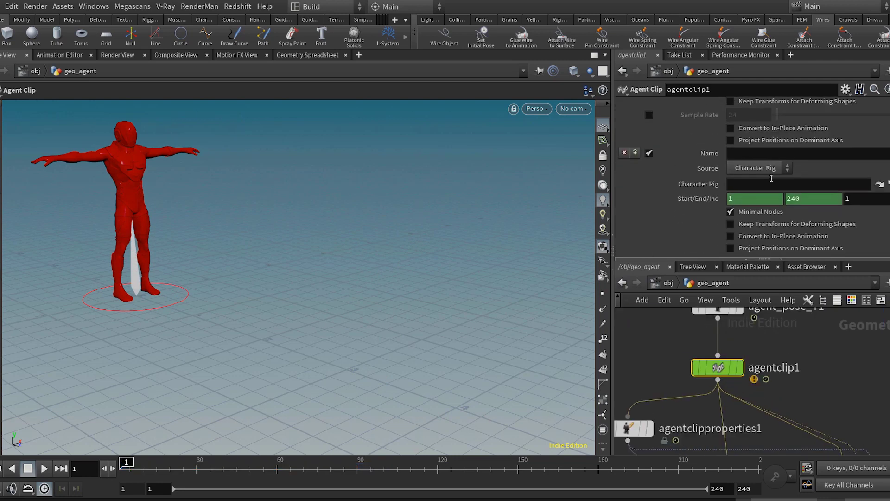
Name the new clip climb and assign /obj/climb as its character rig
left_click(751, 158)
type("climb")
key("Return")
left_click(776, 167)
left_click(771, 180)
left_click(888, 184)
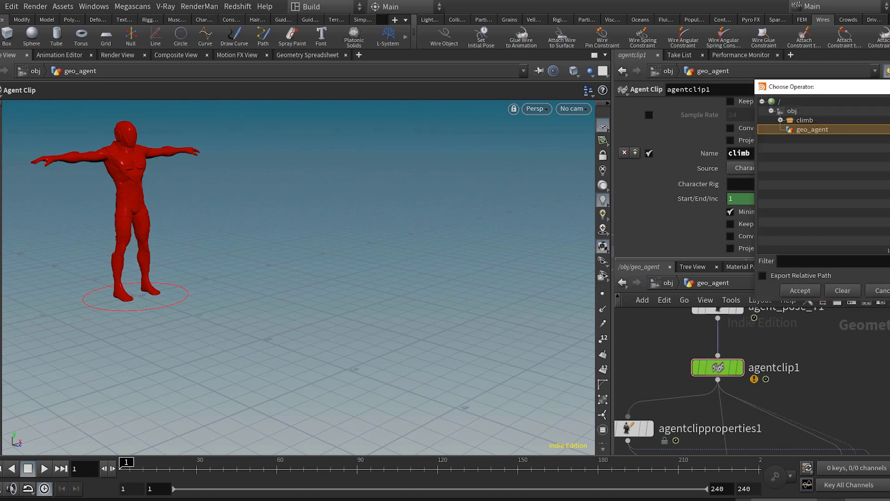
double_click(810, 121)
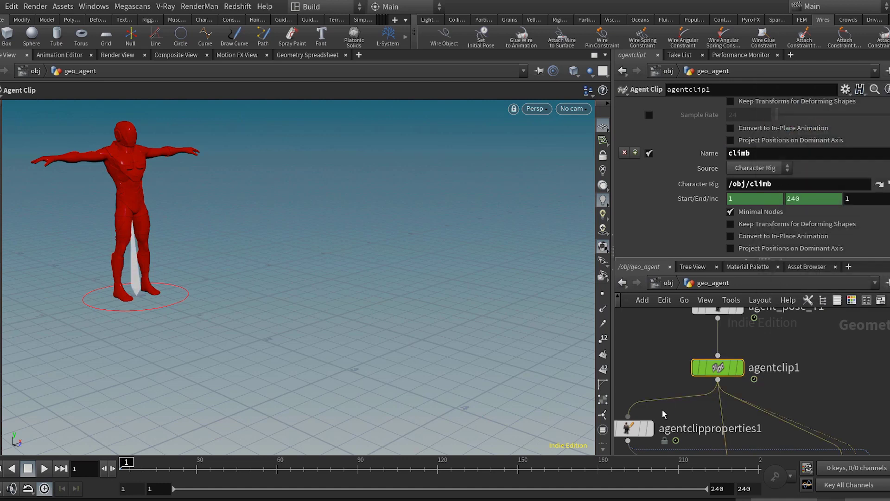
Display agentclipproperties1 and add a second clip entry with the clip name climb
middle_click_drag(662, 410, 722, 358)
left_click(710, 377)
left_click(687, 371)
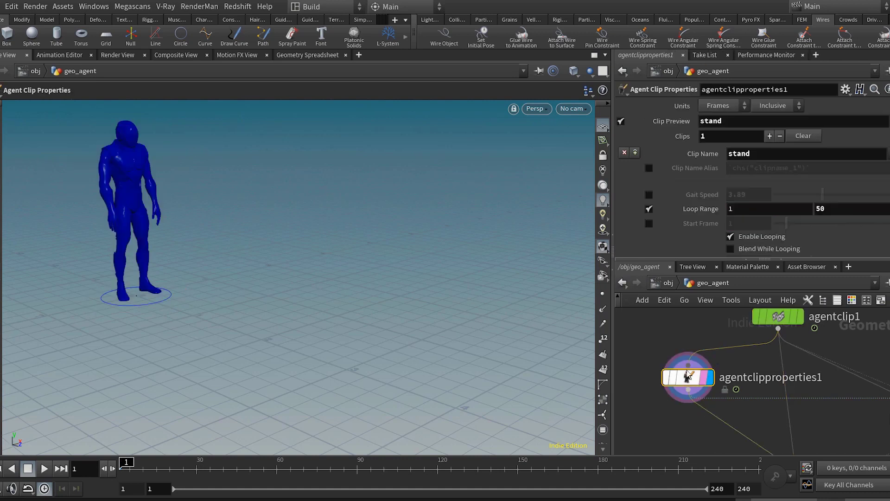
left_click(769, 137)
scroll(770, 140, "down", 5)
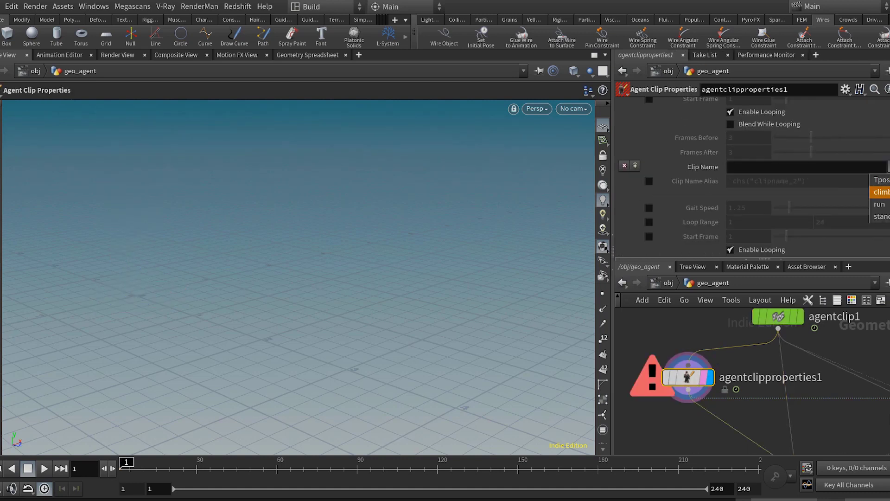
left_click(878, 192)
scroll(846, 191, "up", 5)
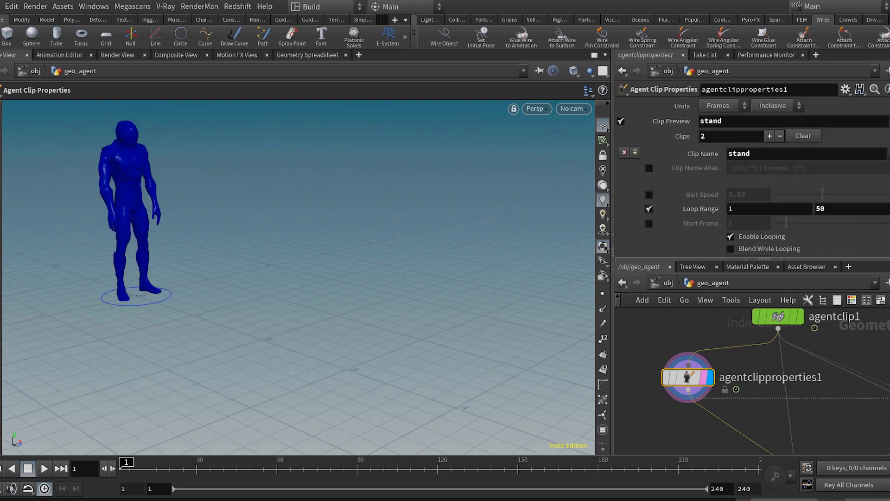
Set the clip preview to climb and scrub through its animation, returning to frame 1
left_click(883, 146)
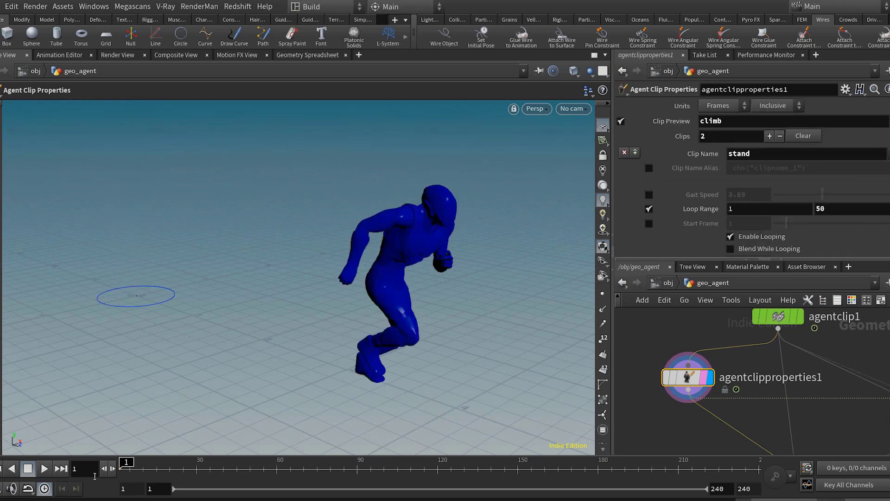
left_click_drag(128, 467, 73, 478)
right_click_drag(203, 342, 207, 296, "alt")
mouse_move(207, 296)
left_mouse_down("alt")
mouse_move(246, 307)
mouse_move(207, 307)
left_mouse_up("alt")
Display the agentcliptransitiongraph1 node and add a third extra transition to it
scroll(781, 389, "down", 5)
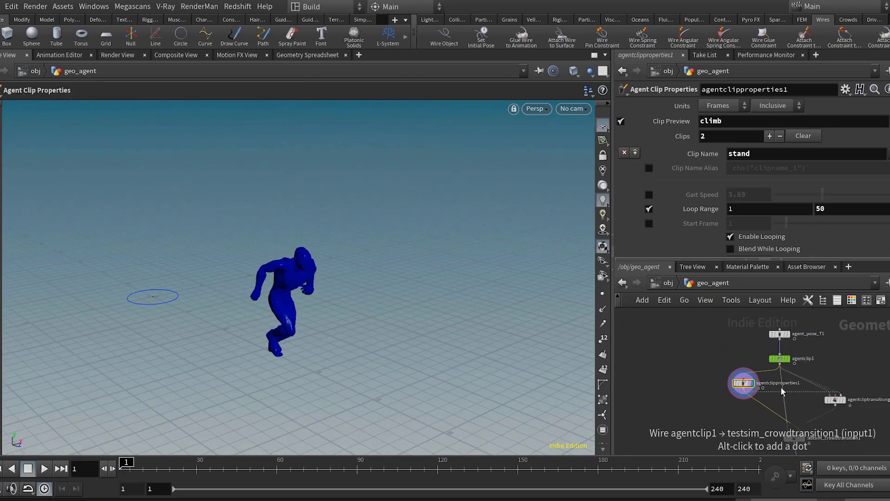
middle_click_drag(844, 433, 792, 410)
scroll(762, 362, "up", 3)
scroll(792, 410, "up", 2)
scroll(792, 374, "up", 2)
left_click(804, 369)
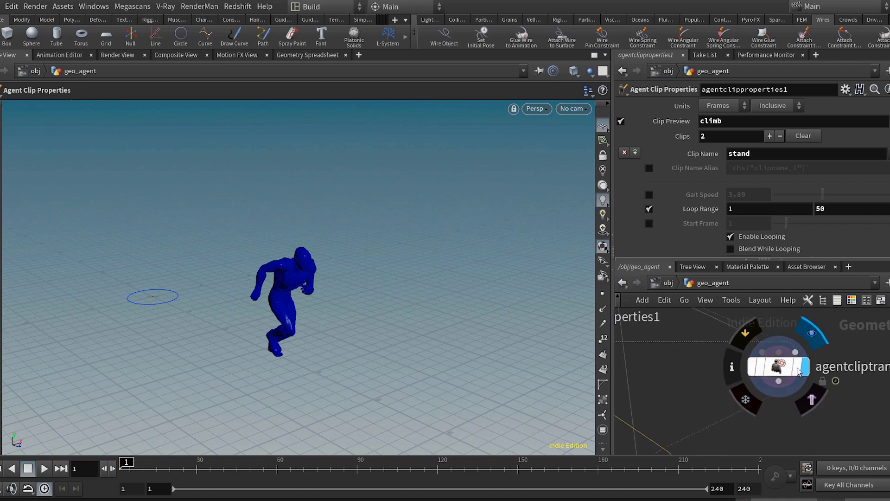
left_click(797, 369)
left_click(783, 370)
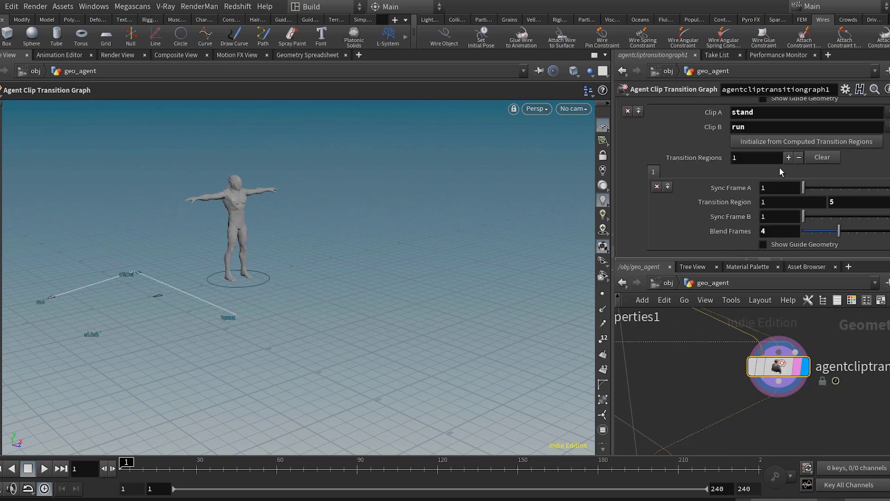
scroll(780, 167, "up", 8)
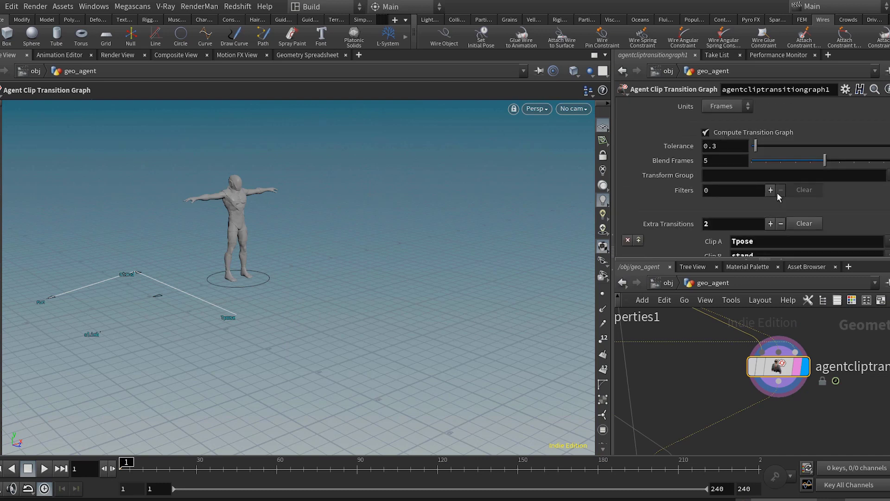
scroll(773, 189, "down", 2)
left_click(770, 177)
Set the new transition's Clip A to run and Clip B to climb
scroll(784, 188, "down", 12)
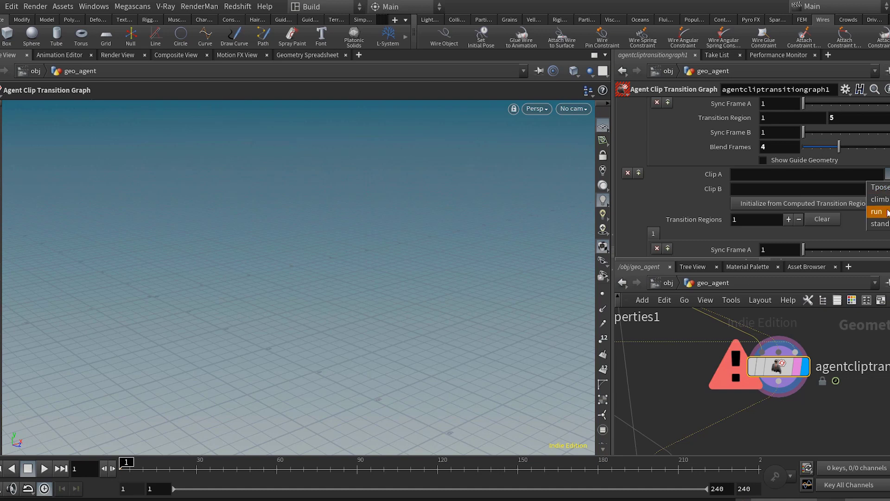
left_click(877, 211)
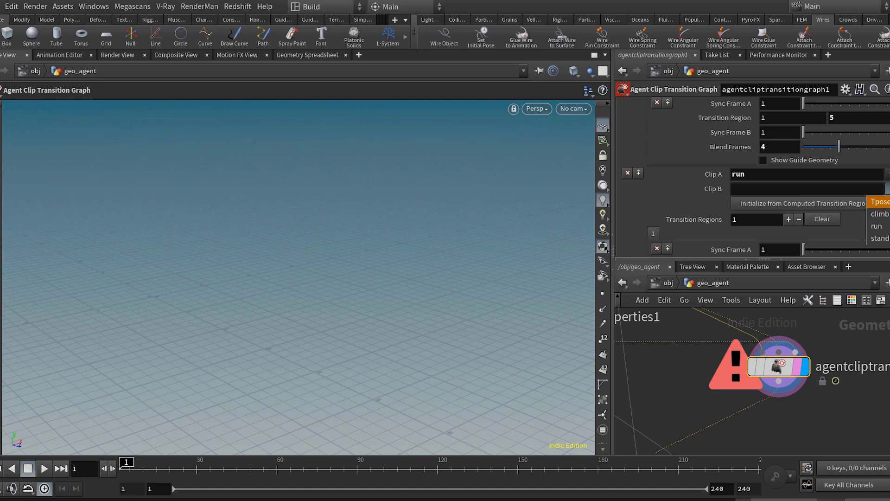
left_click(880, 214)
scroll(868, 199, "down", 4)
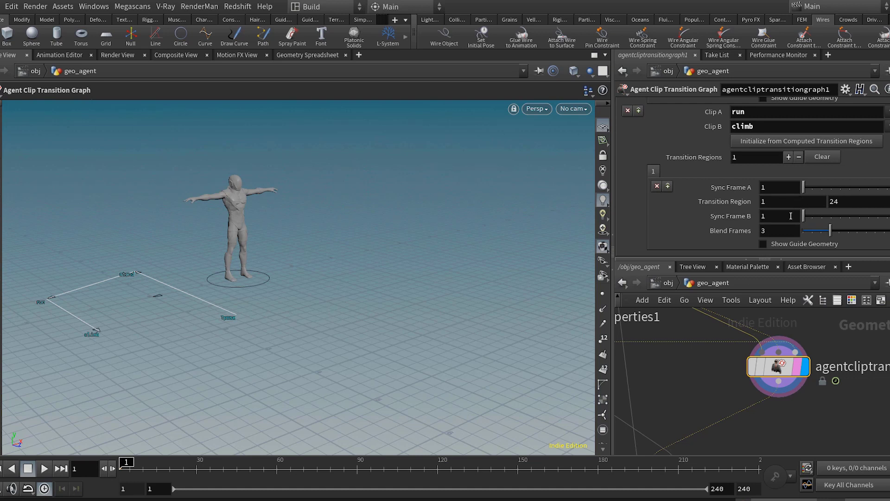
Show the run to climb transition's guide geometry and set its Sync Frame A and transition region start to 18
left_click(805, 246)
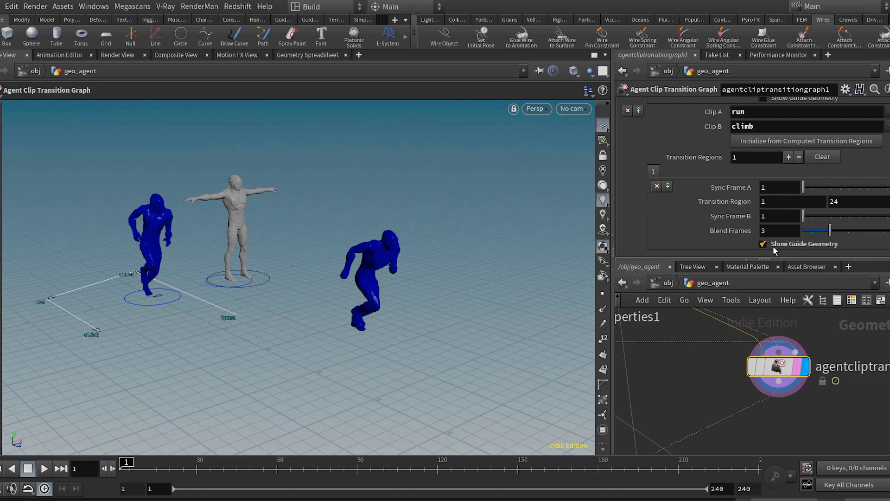
left_click_drag(429, 259, 426, 267, "alt")
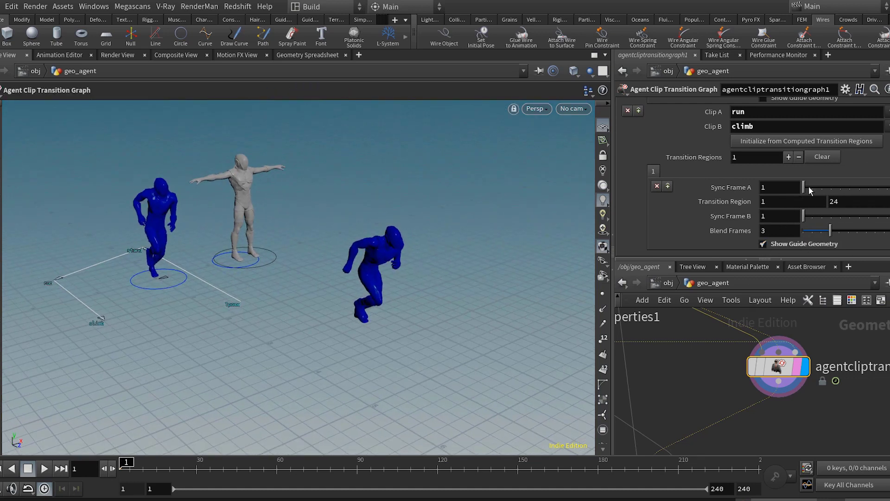
left_click_drag(805, 187, 810, 191)
left_click_drag(397, 350, 475, 331, "alt")
right_click_drag(274, 311, 391, 314, "alt")
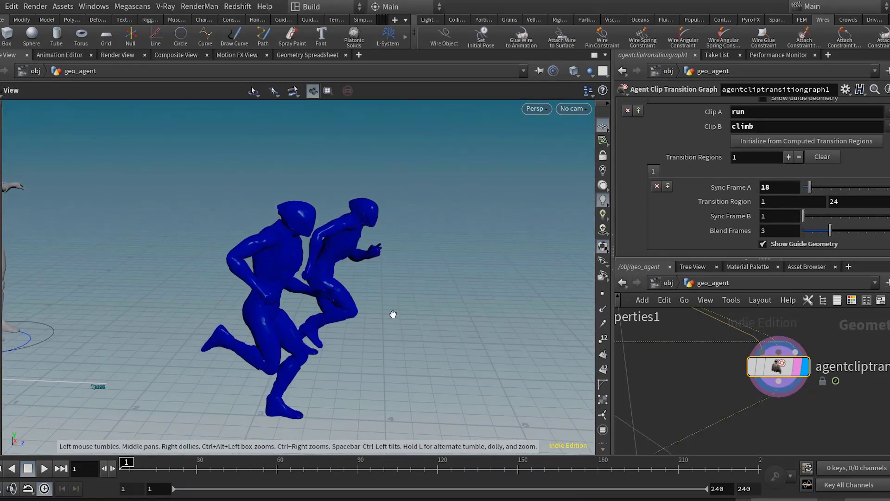
left_click_drag(391, 314, 352, 328, "alt")
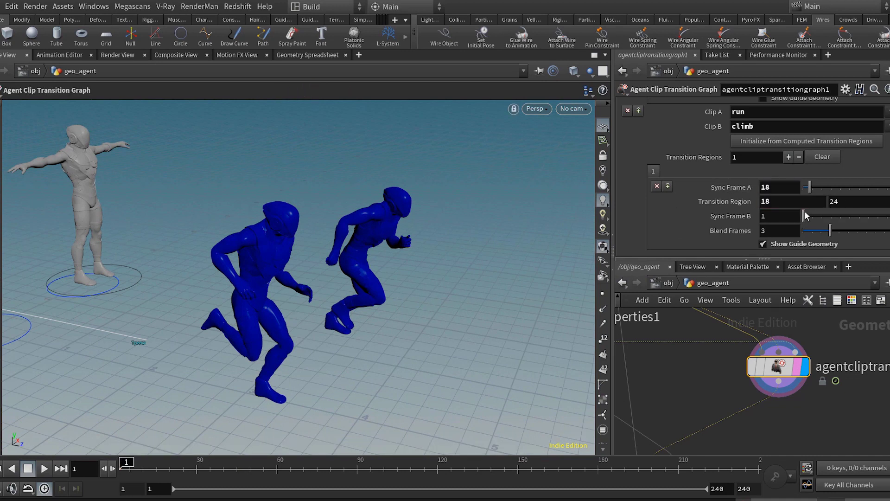
left_click(776, 229)
Display testsim_crowdtransition1 and add climb as the third clip of the sequence with trigger frame 68
scroll(729, 436, "down", 3)
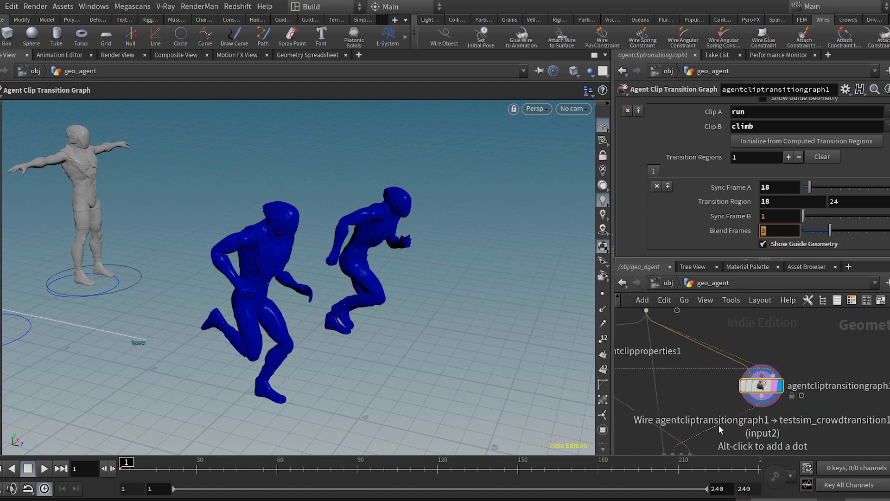
middle_click_drag(720, 442, 757, 385)
scroll(757, 388, "up", 3)
left_click(725, 393)
left_click(699, 392)
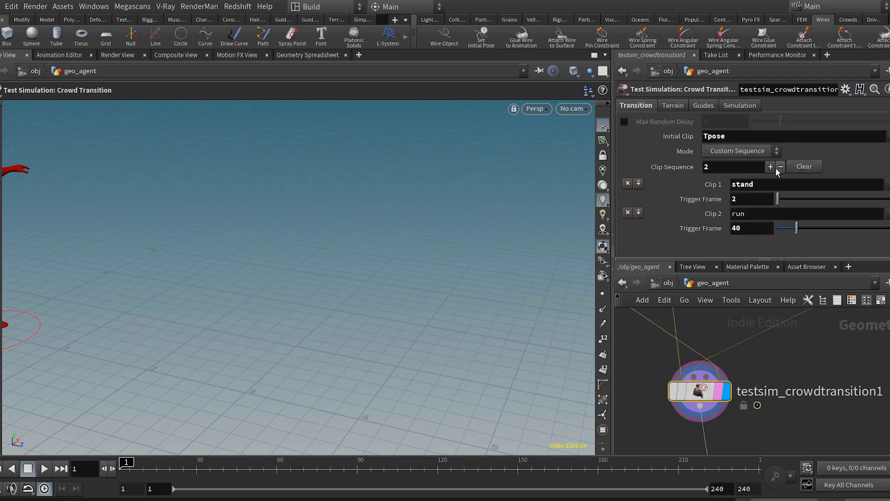
left_click(770, 167)
scroll(868, 218, "down", 2)
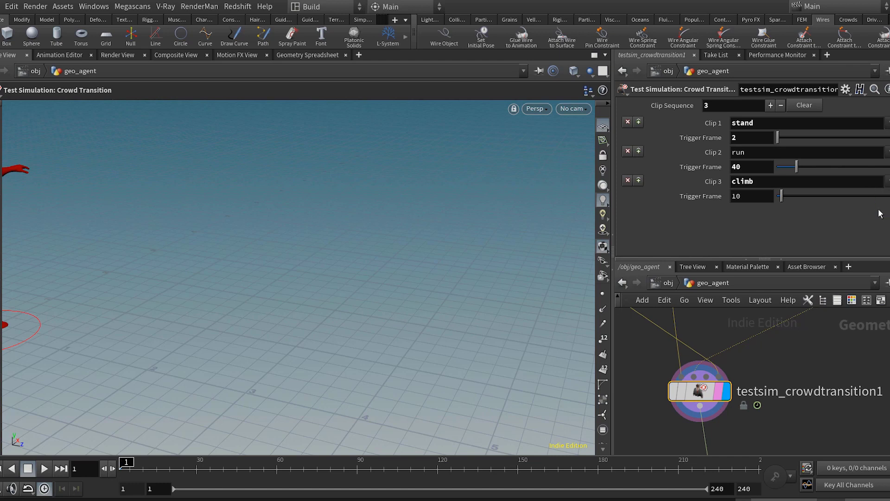
left_click(750, 199)
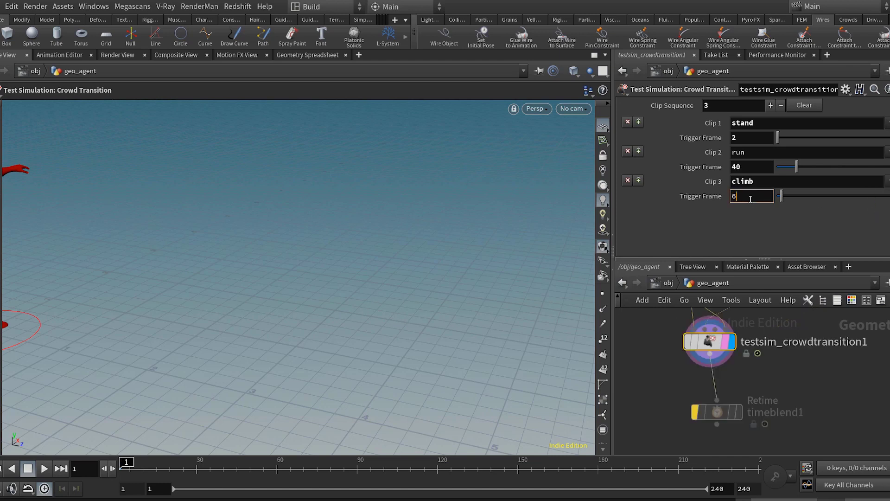
middle_click_drag(772, 377, 774, 376)
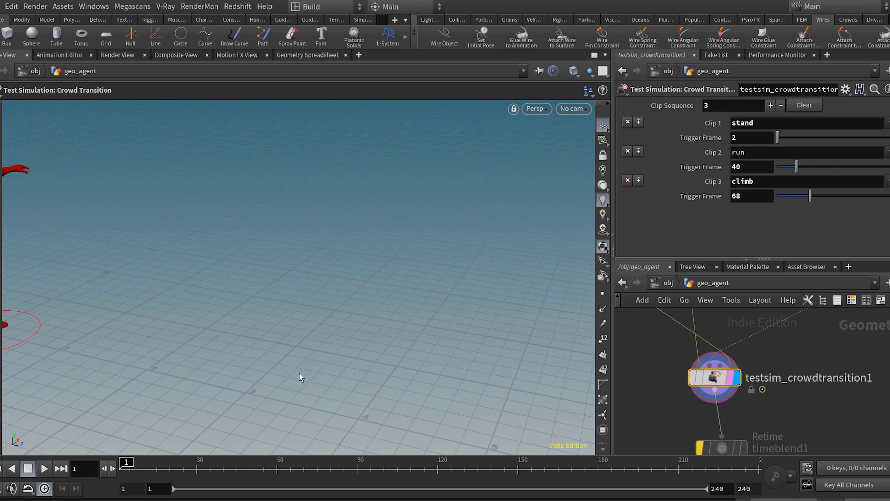
Play the test simulation and examine the run to climb transition closely around frames 67 to 70
left_click_drag(325, 350, 110, 410, "alt")
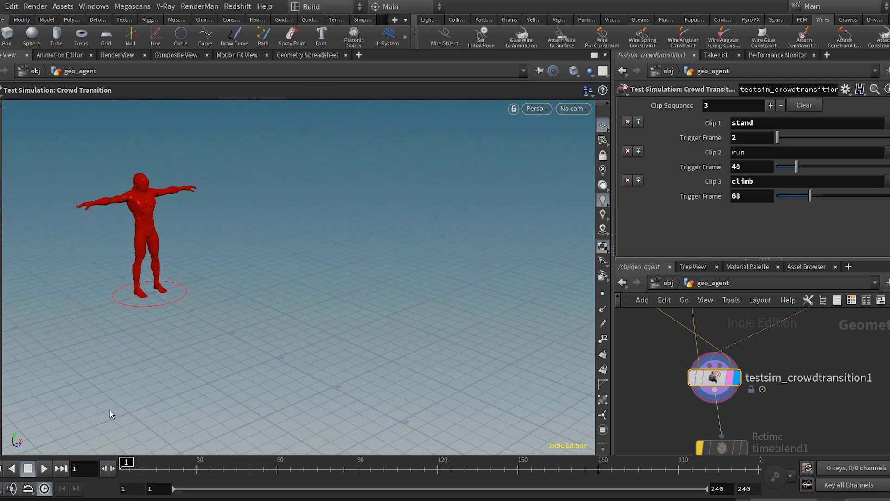
left_click(47, 471)
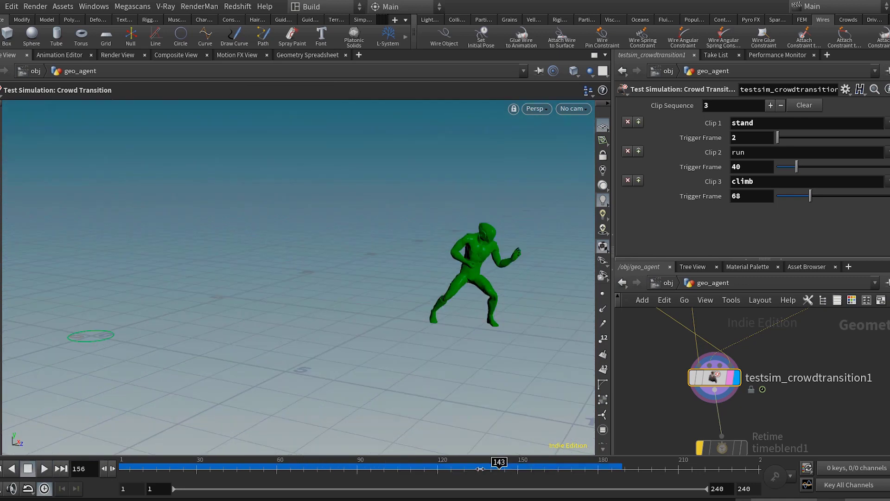
left_click_drag(480, 474, 298, 479)
right_click_drag(334, 371, 421, 366, "alt")
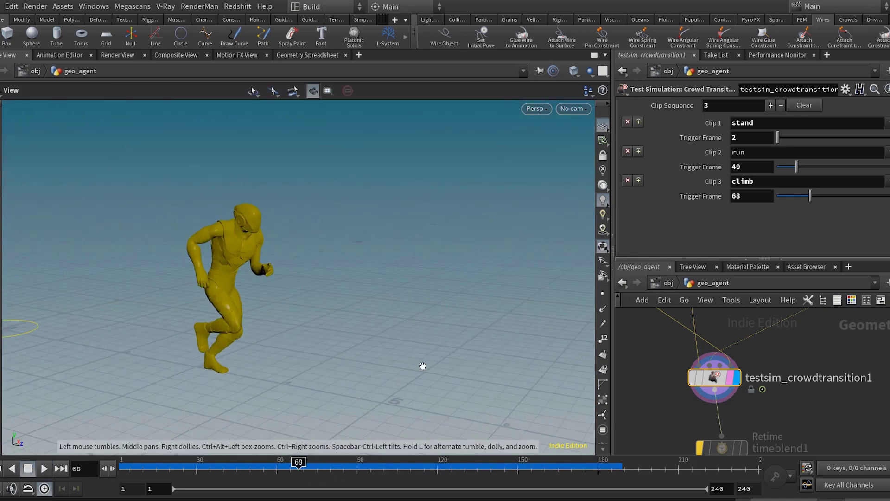
middle_click_drag(421, 365, 468, 369, "alt")
left_click_drag(296, 465, 298, 465)
left_click_drag(293, 463, 302, 468)
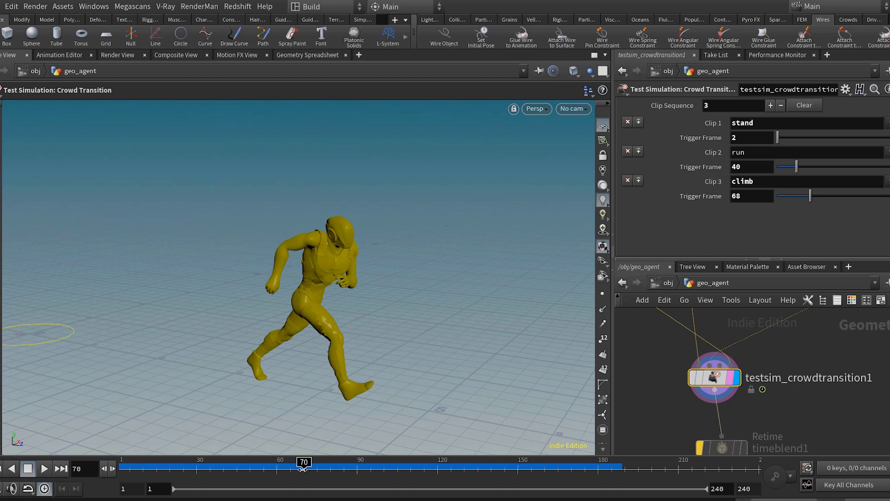
left_click_drag(364, 405, 349, 399, "alt")
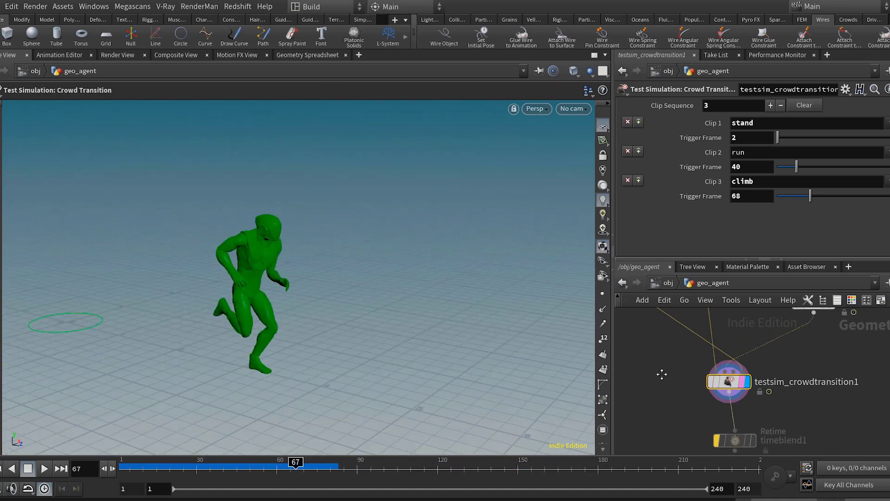
Display agentclipproperties1 and insert a clip entry for the run clip before stand
middle_click_drag(661, 374, 665, 436)
scroll(665, 427, "down", 2)
scroll(665, 425, "down", 1)
middle_click_drag(656, 405, 673, 417)
scroll(668, 384, "up", 2)
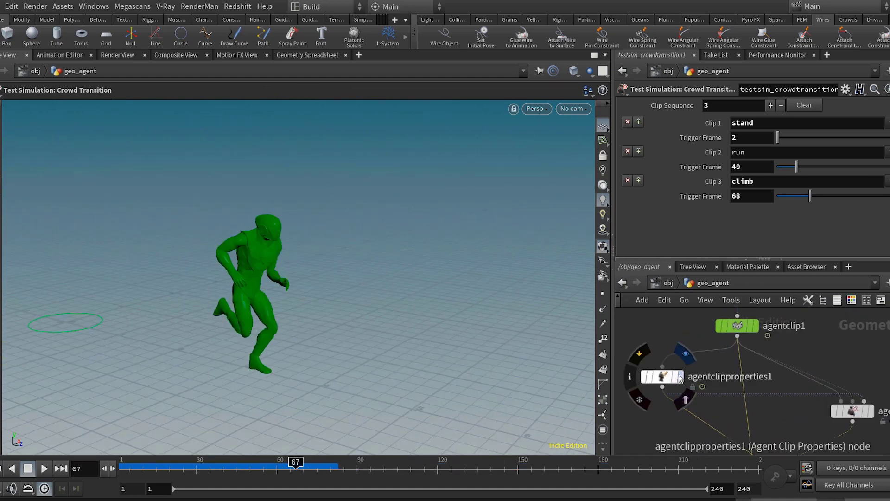
left_click(679, 377)
left_click(664, 377)
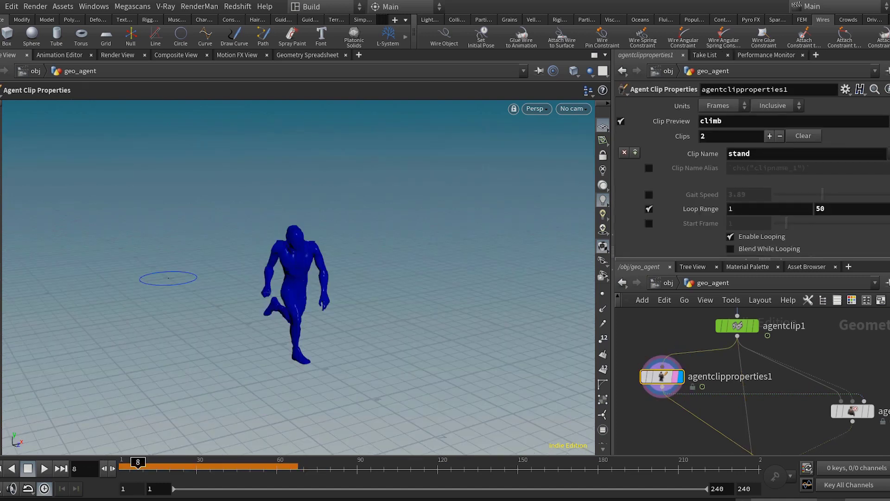
left_click(635, 152)
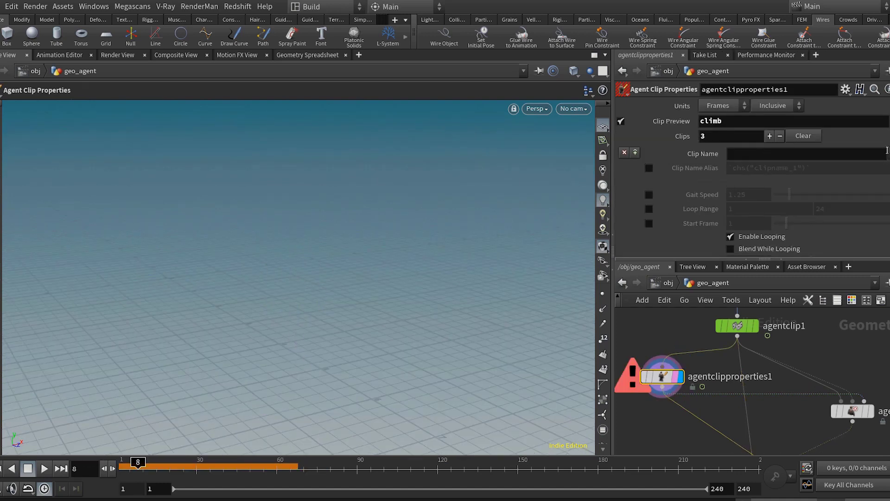
left_click(879, 191)
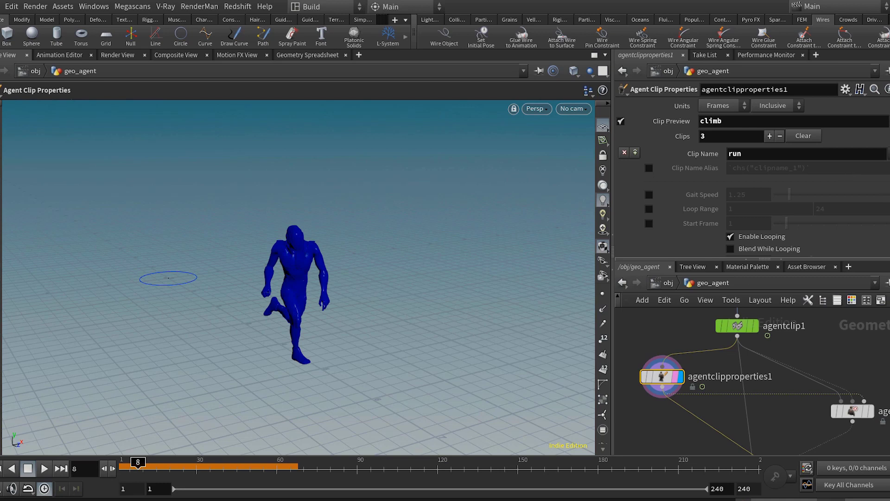
Preview the run clip, enable its loop range with frames 1 to 19, and turn off looping for it
left_click_drag(300, 274, 319, 280, "alt")
left_click_drag(140, 461, 167, 463)
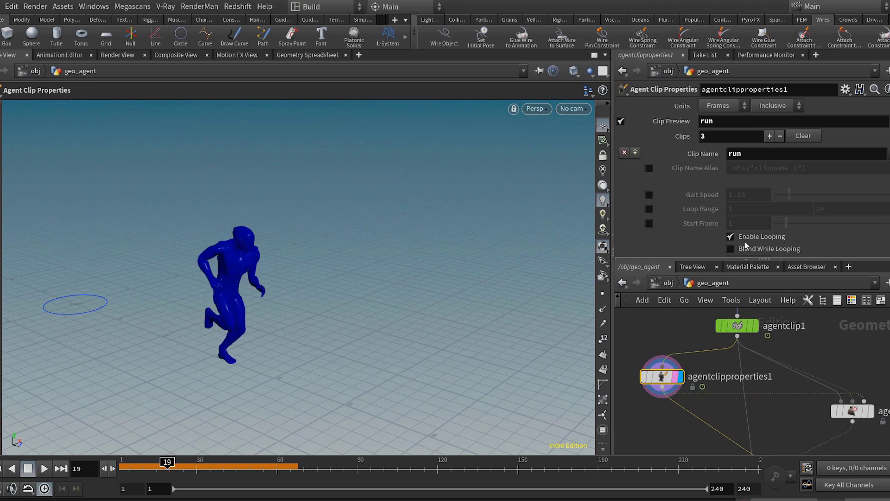
left_click(648, 208)
type("1")
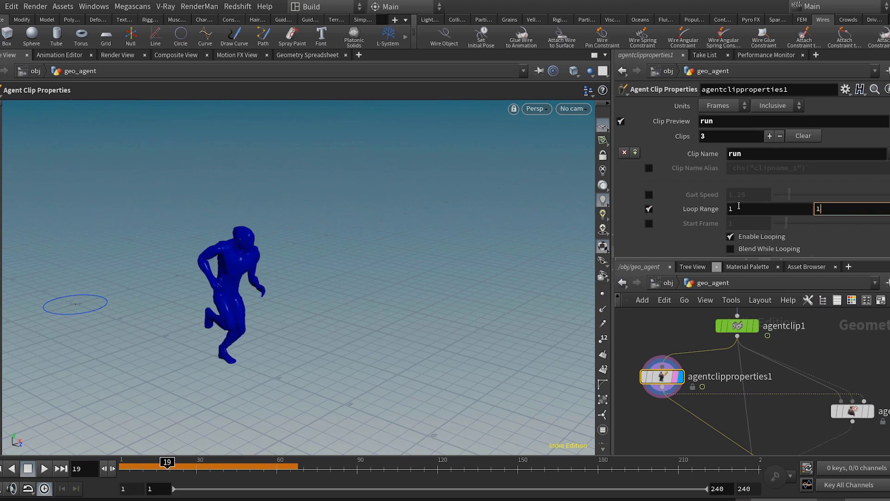
type("9")
key("Return")
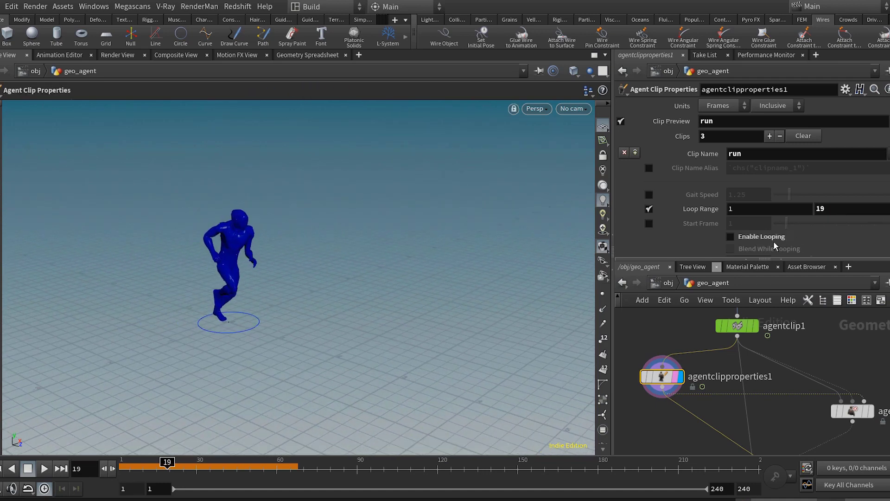
Extend the end of the run clip's loop range to frame 21 and scrub the previewed clip around frame 20
left_click_drag(166, 463, 207, 462)
type("20")
key("Return")
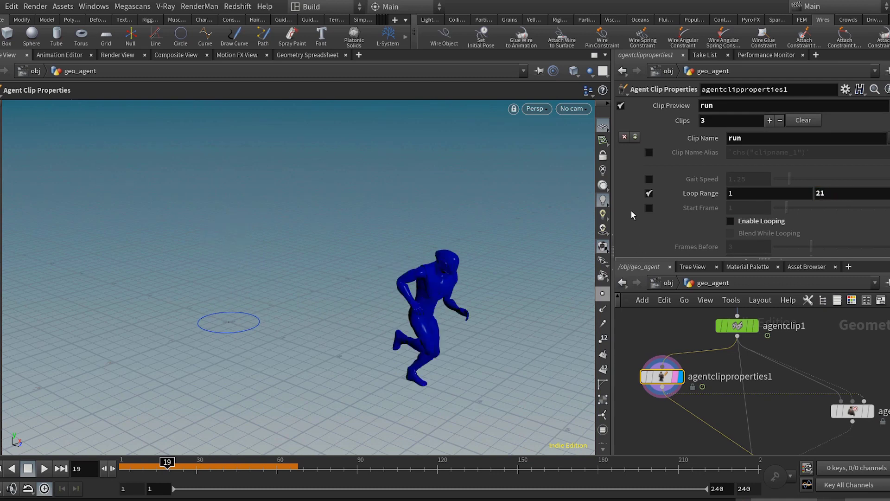
left_click_drag(167, 474, 171, 469)
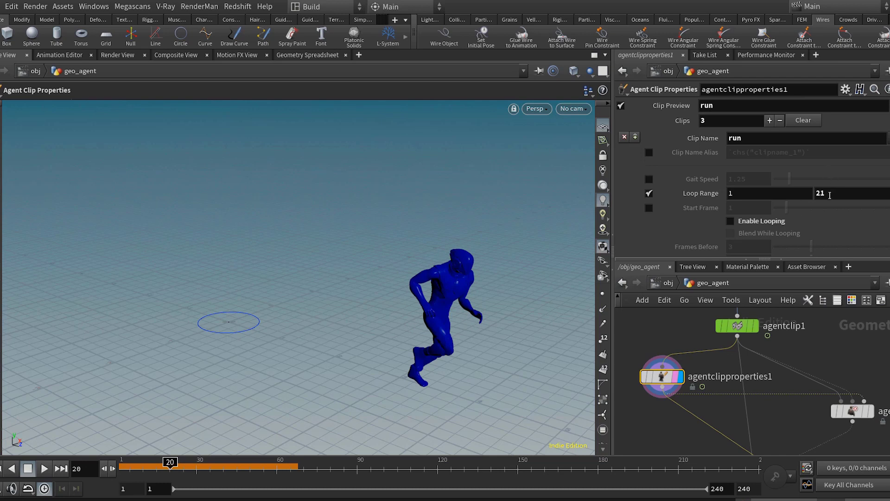
Display testsim_crowdtransition1, play it from the first frame, and check the run to climb transition around frame 70
key("ctrl+Up")
scroll(777, 388, "down", 4)
middle_click_drag(817, 432, 813, 407)
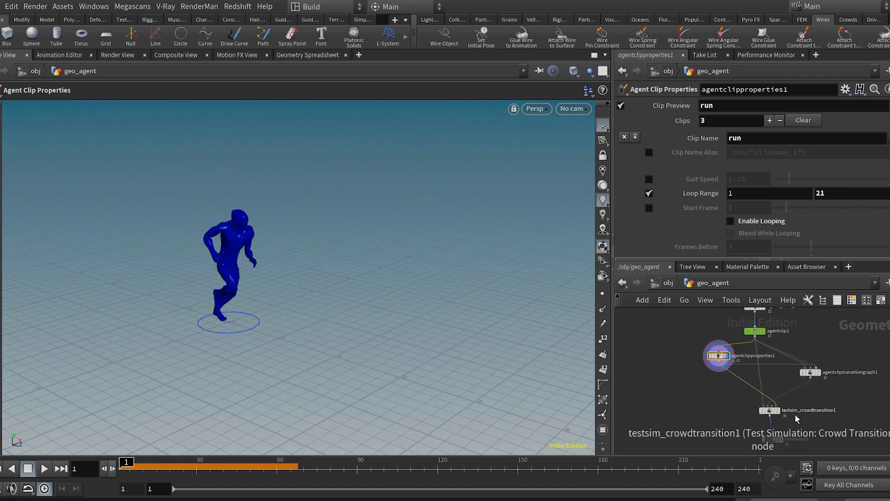
scroll(785, 416, "up", 4)
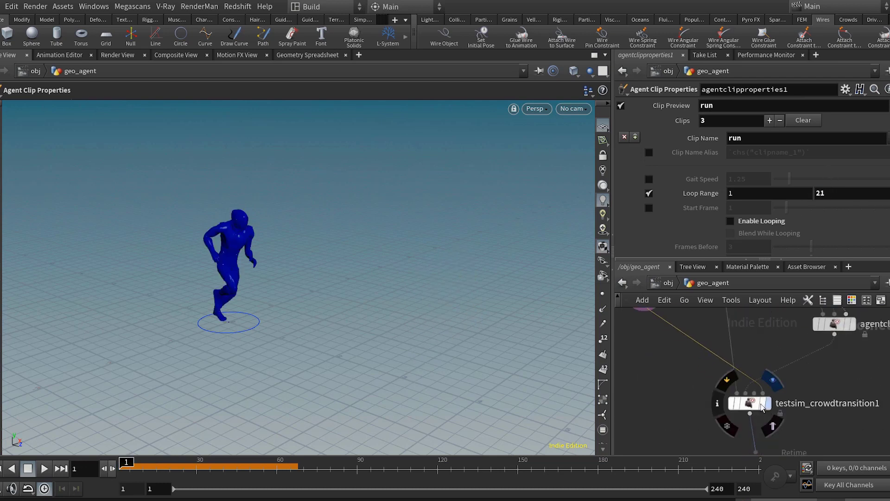
left_click(761, 407)
left_click(750, 404)
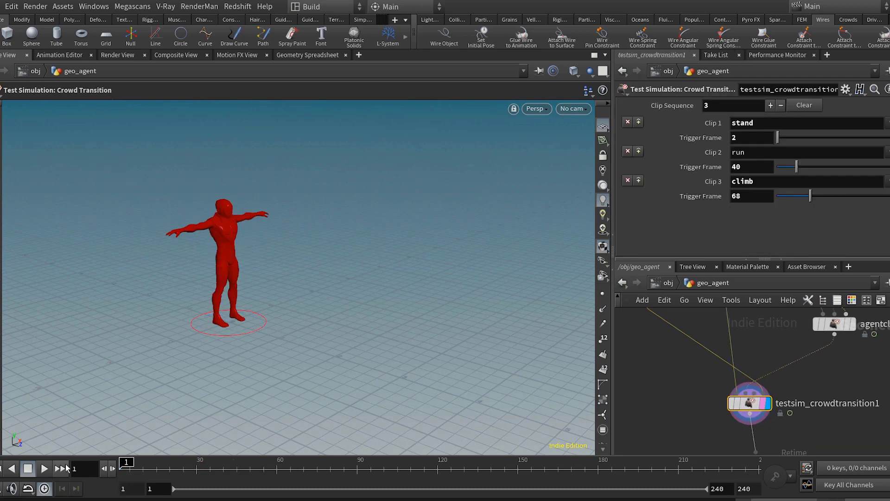
left_click(42, 470)
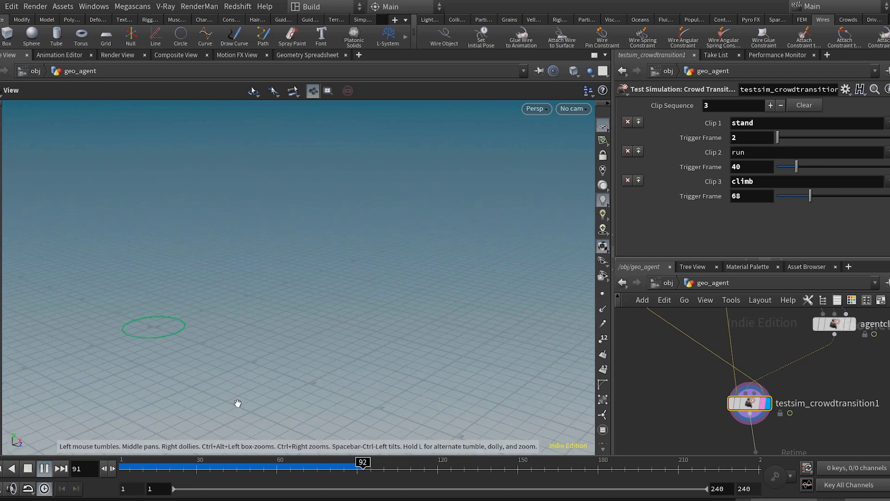
mouse_move(298, 466)
left_mouse_down()
mouse_move(330, 468)
mouse_move(302, 468)
left_mouse_up()
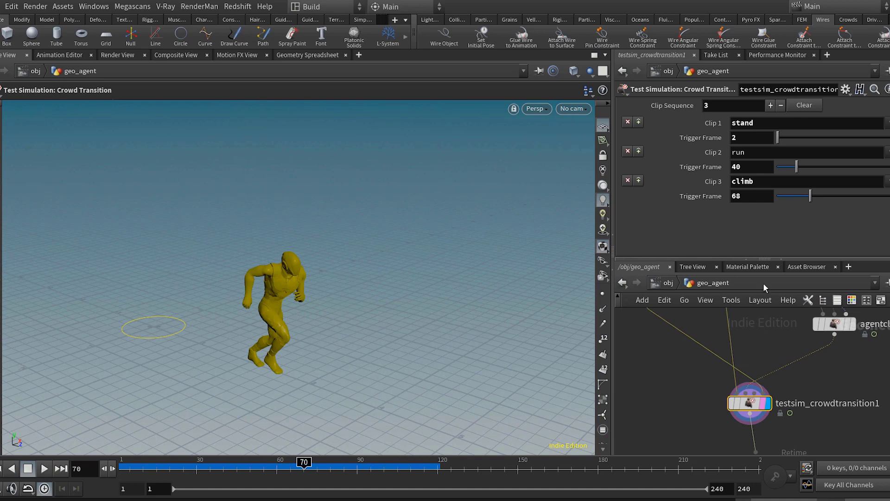
Set the end of the run clip's loop range in agentclipproperties1 to frame 20
middle_click_drag(720, 359, 747, 410)
scroll(747, 410, "down", 2)
left_click(691, 362)
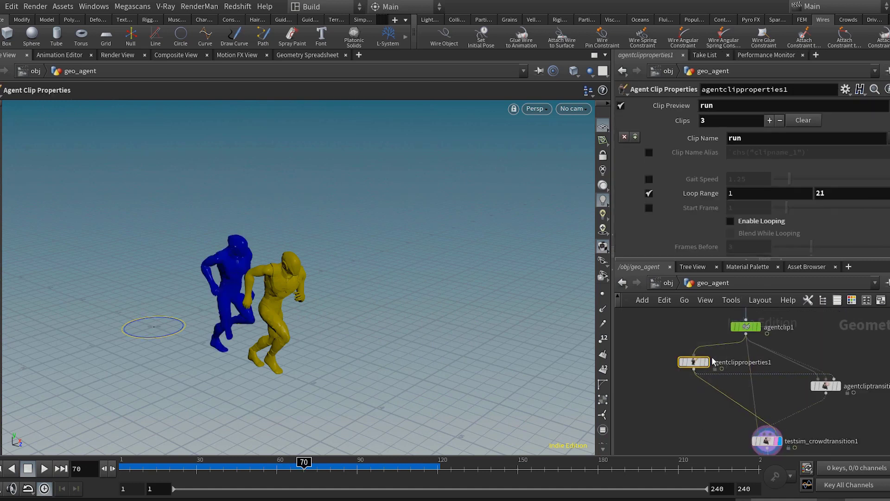
type("20")
key("Return")
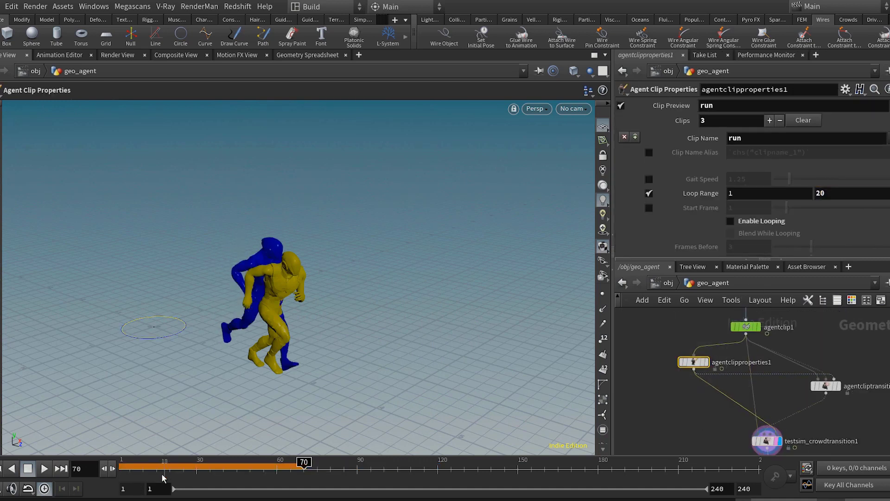
Play testsim_crowdtransition1 from frame 1 and examine the agent's run to climb transition around frame 67
left_click_drag(163, 478, 97, 477)
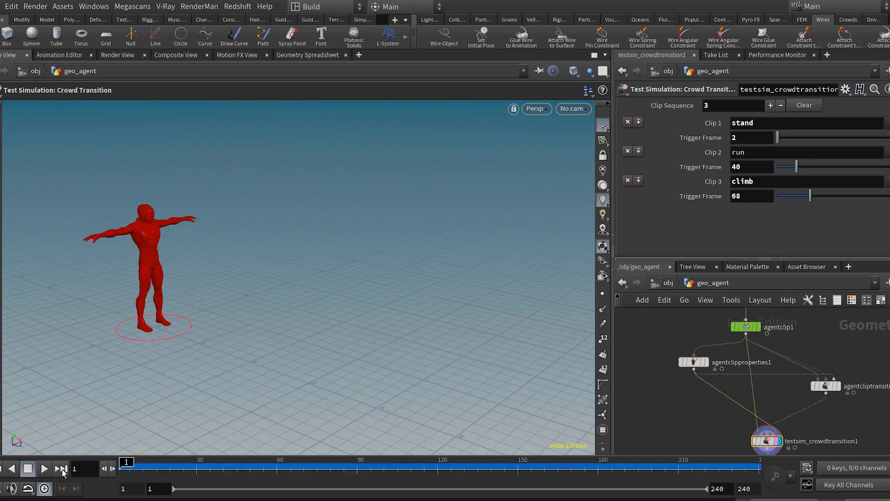
left_click(43, 472)
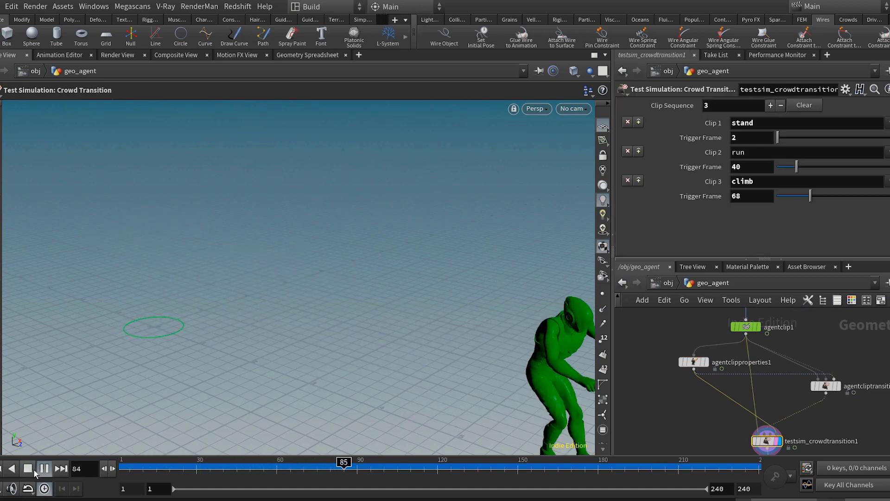
right_click_drag(395, 344, 135, 294, "alt")
middle_click_drag(356, 340, 311, 342, "alt")
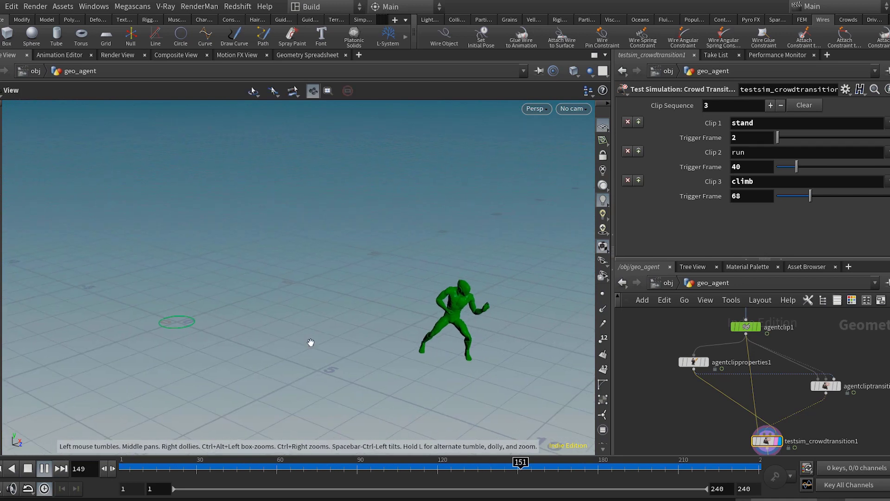
left_click_drag(329, 342, 295, 344, "alt")
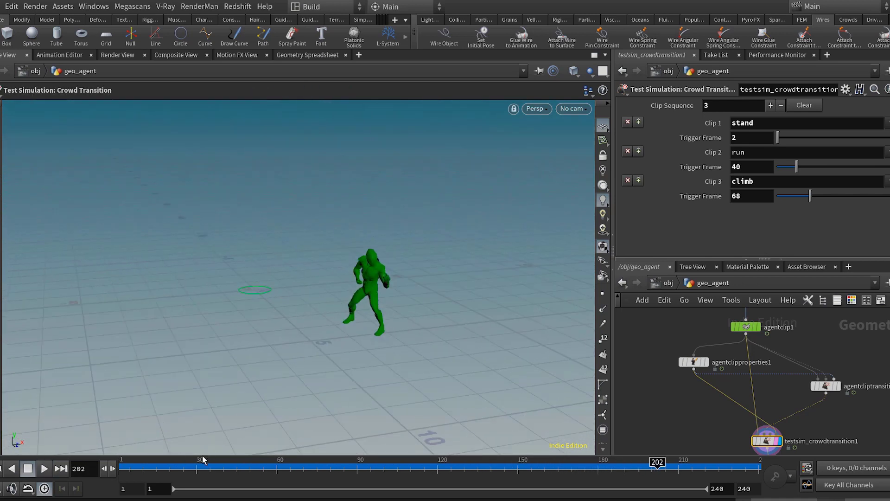
left_click_drag(187, 462, 295, 463)
right_click_drag(309, 328, 358, 364, "alt")
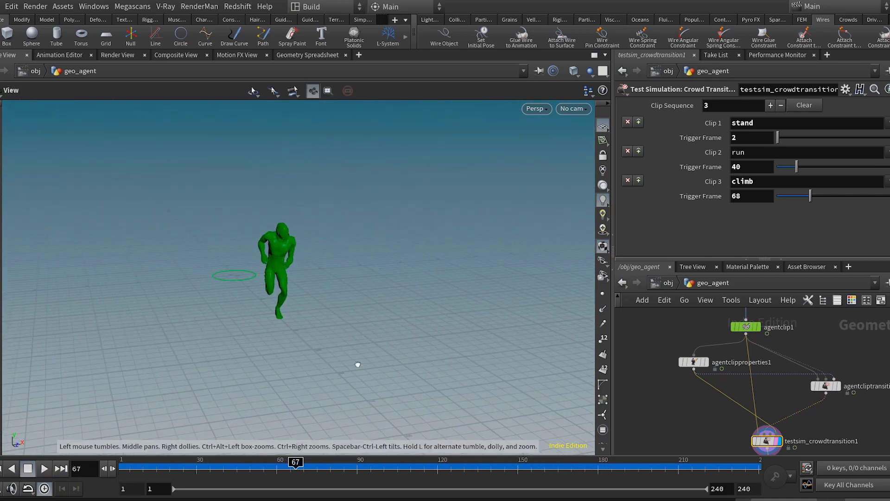
Examine the agent's run-to-climb blend around frame 66 against the clip transition graph's guides, then play the crowd transition test
left_click_drag(357, 364, 475, 355, "alt")
middle_click_drag(475, 355, 270, 324, "alt")
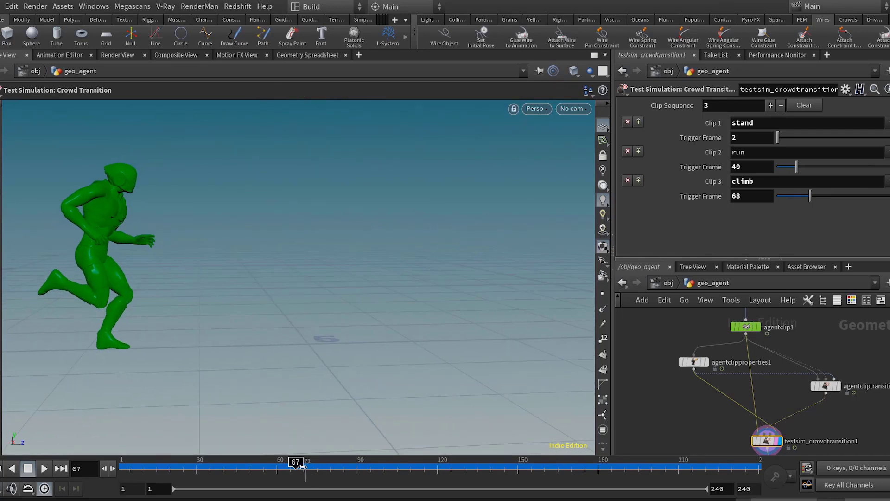
mouse_move(304, 466)
left_mouse_down()
mouse_move(314, 468)
mouse_move(294, 468)
mouse_move(317, 469)
mouse_move(280, 469)
mouse_move(319, 464)
mouse_move(302, 460)
left_mouse_up()
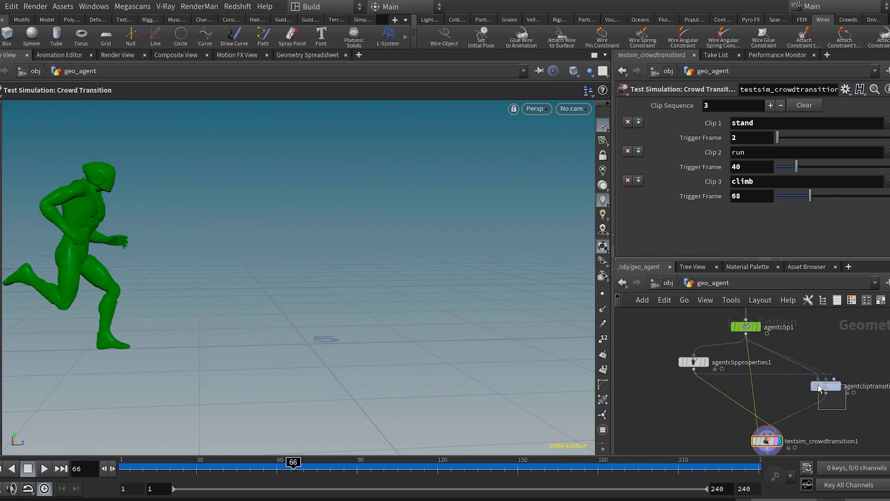
left_click(816, 383)
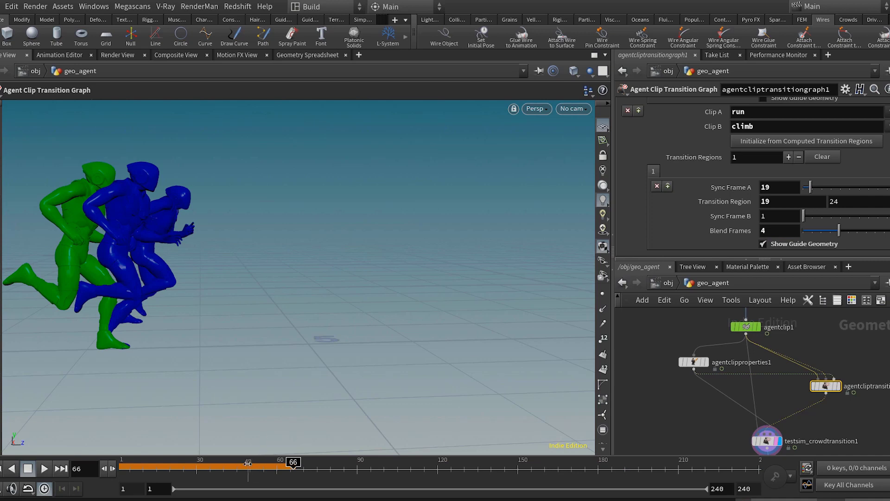
left_click(766, 441)
left_click(44, 468)
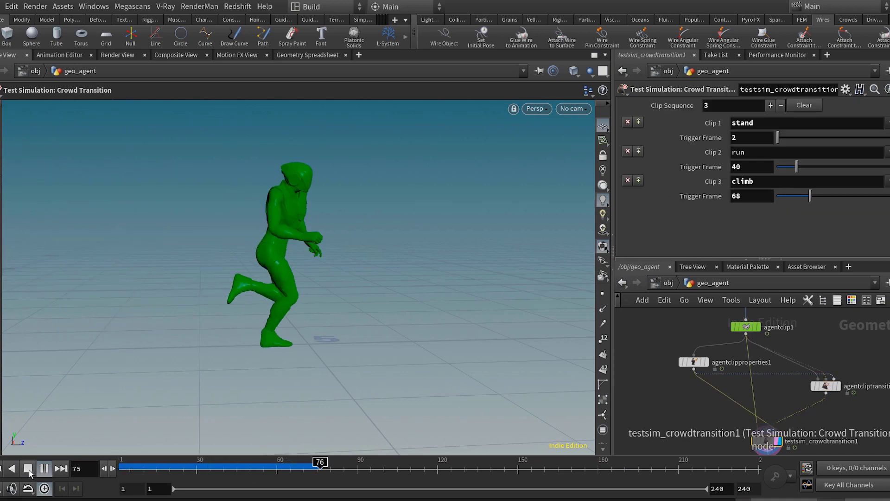
left_click(44, 469)
Check the climb clip from frame 94 onward by playing the crowd transition test and viewing the agent's final pose
left_click_drag(272, 464, 368, 463)
middle_click_drag(480, 370, 345, 396)
right_click_drag(345, 397, 344, 358)
left_click_drag(345, 357, 283, 366)
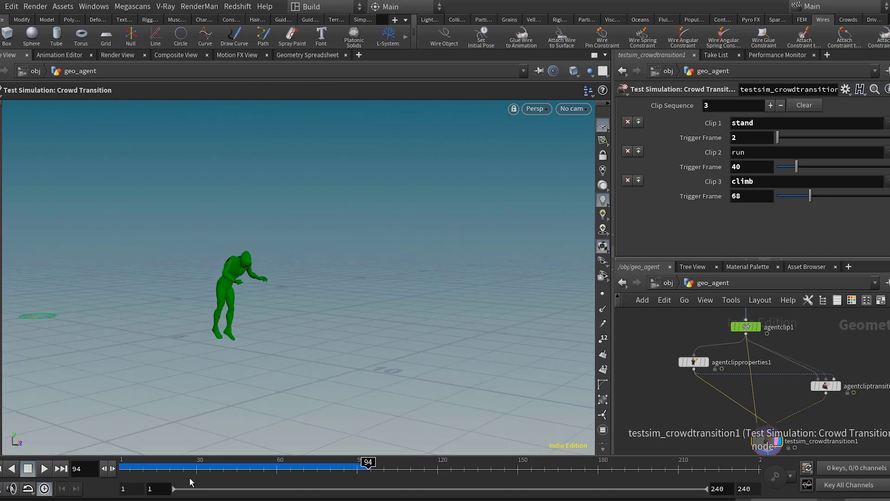
left_click(40, 469)
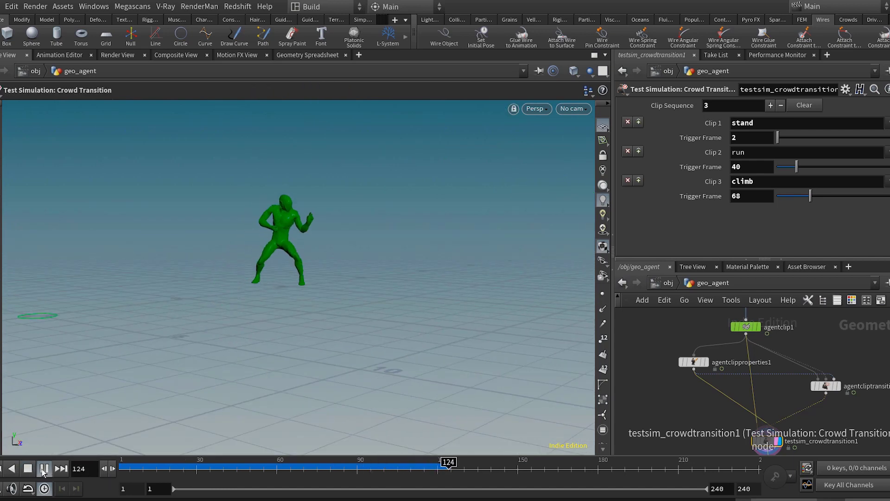
middle_click_drag(346, 304, 427, 297)
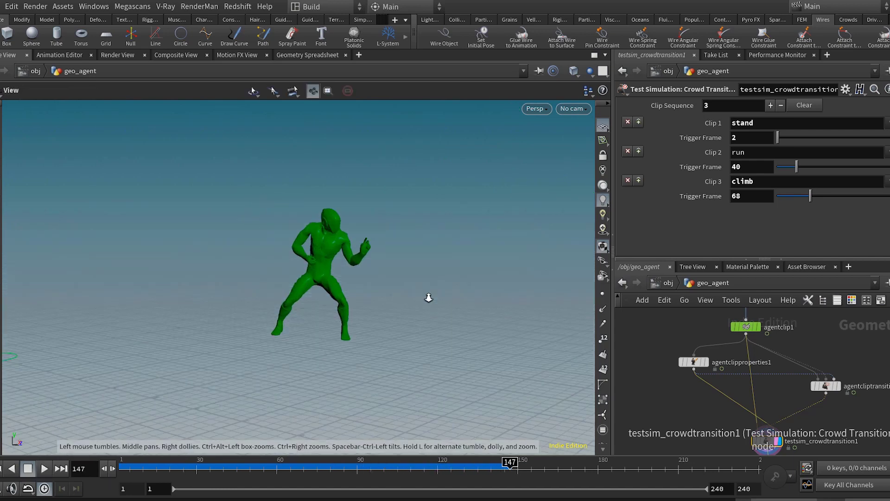
right_click_drag(426, 296, 399, 302)
left_click_drag(399, 302, 446, 373)
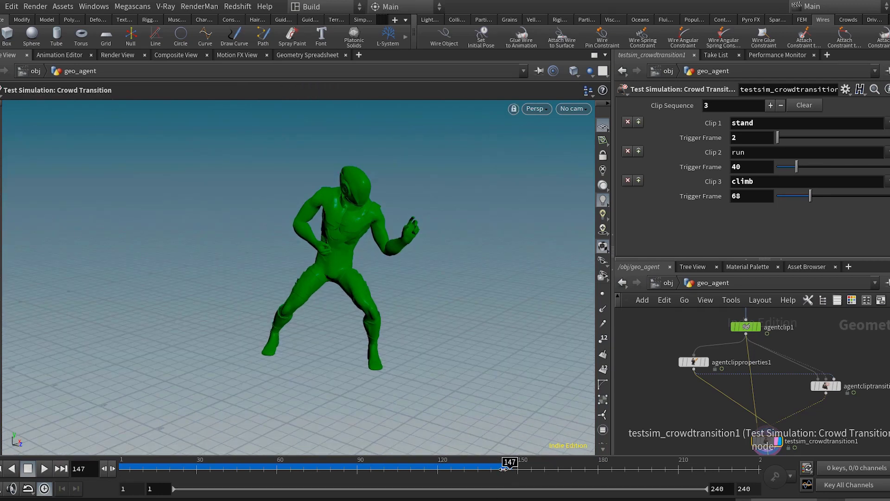
Hold the crowd transition result at frame 140 with the timeblend1 Retime node and display that node
mouse_move(466, 469)
left_mouse_down()
mouse_move(437, 469)
mouse_move(468, 472)
left_mouse_up()
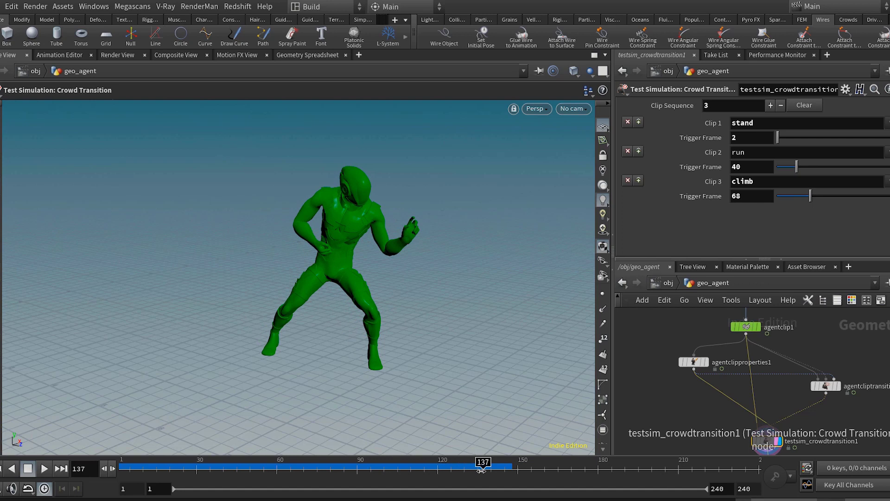
scroll(856, 359, "down", 1)
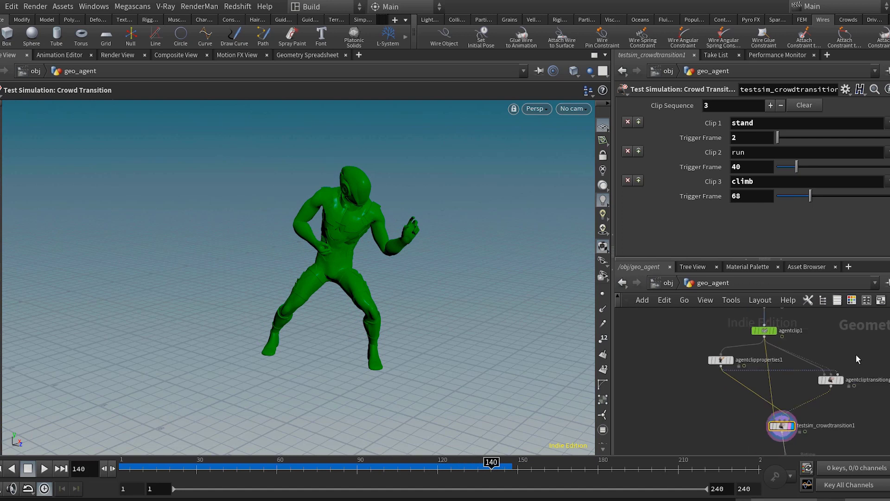
middle_click_drag(838, 420, 815, 361)
scroll(758, 418, "up", 4)
left_click_drag(732, 408, 723, 408)
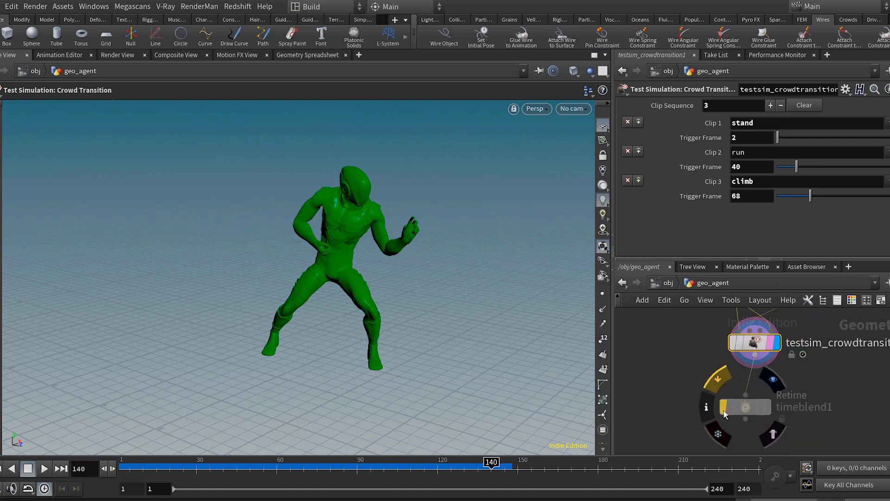
left_click(723, 407)
left_click(745, 408)
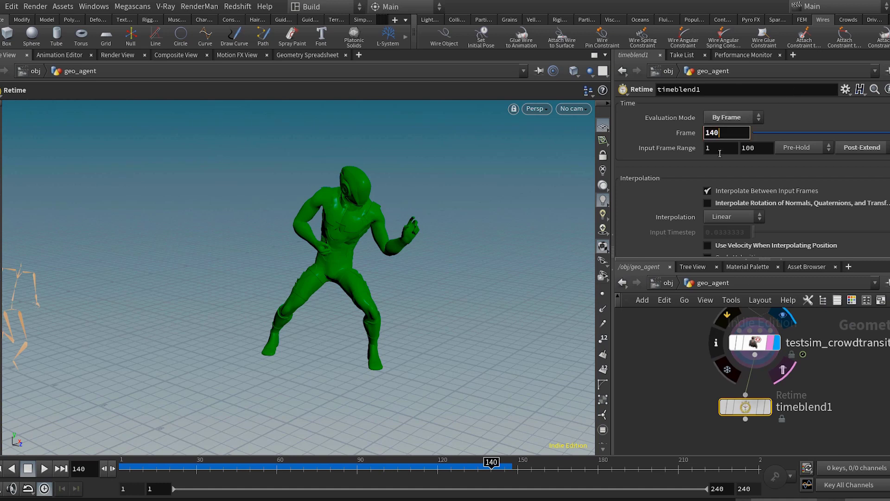
left_click(772, 380)
left_click(773, 432)
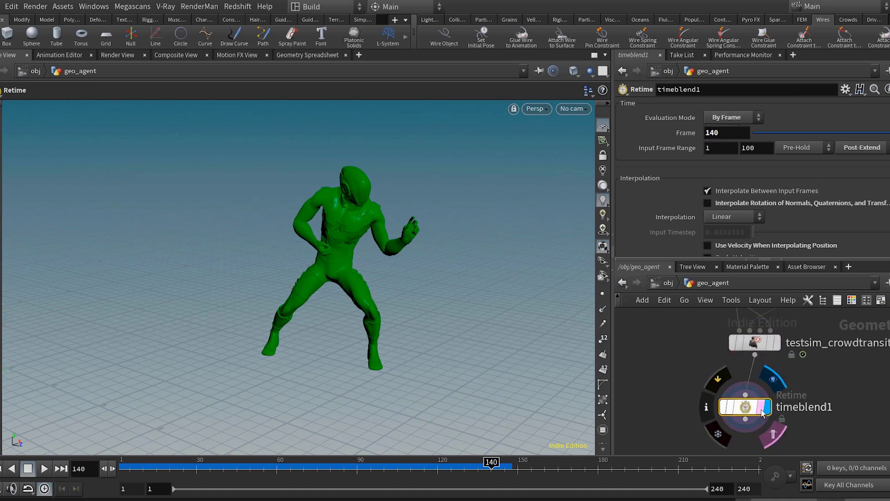
Display the agent_jump node from the ACTION group and inspect its starting pose at frame 1
scroll(779, 410, "down", 5)
middle_click_drag(842, 371, 809, 468)
scroll(830, 344, "up", 3)
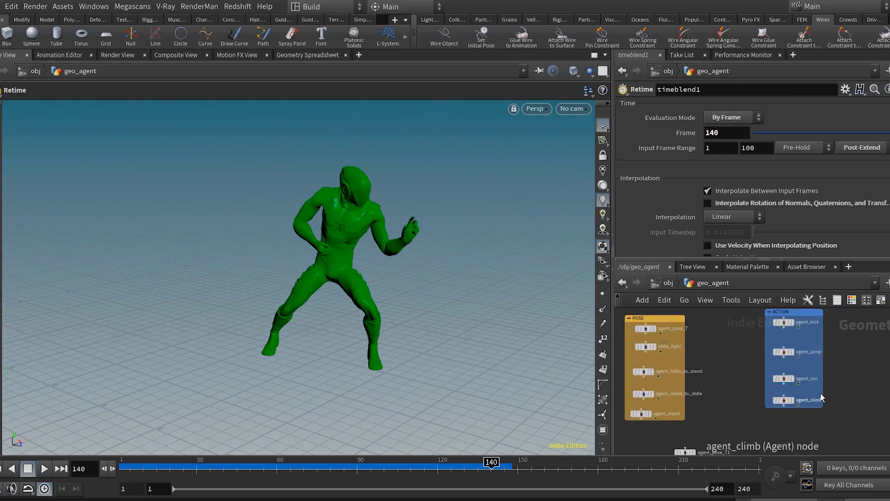
scroll(802, 410, "up", 3)
middle_click_drag(803, 330, 795, 363)
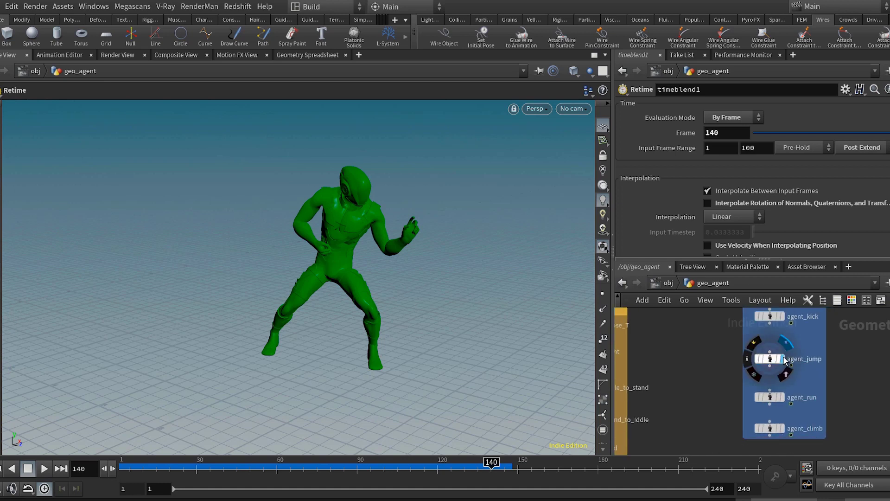
left_click(782, 358)
left_click(772, 359)
middle_click_drag(304, 384, 447, 368, "alt")
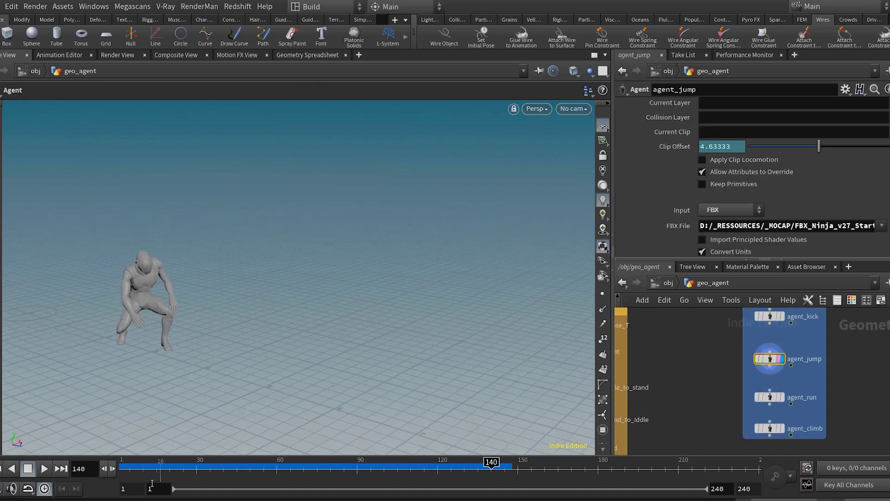
left_click_drag(128, 466, 95, 461)
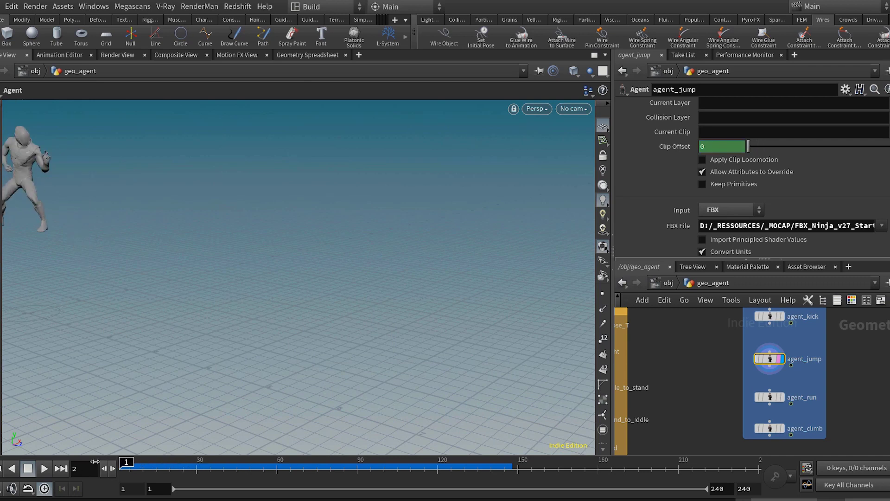
left_click_drag(413, 273, 383, 264, "alt")
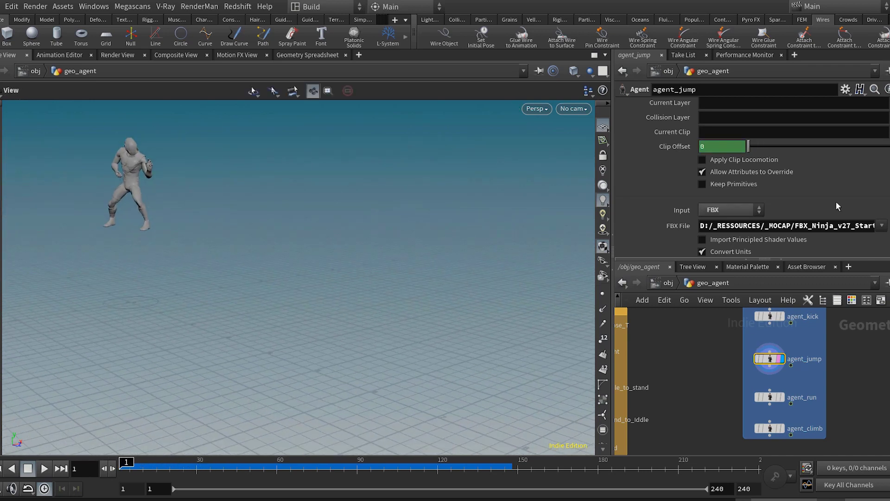
Copy the FBX file path from agent_jump, then display the timeblend1 Retime node again
double_click(776, 226)
scroll(774, 354, "down", 4)
middle_click_drag(676, 375, 765, 209)
scroll(765, 342, "up", 2)
scroll(764, 343, "up", 3)
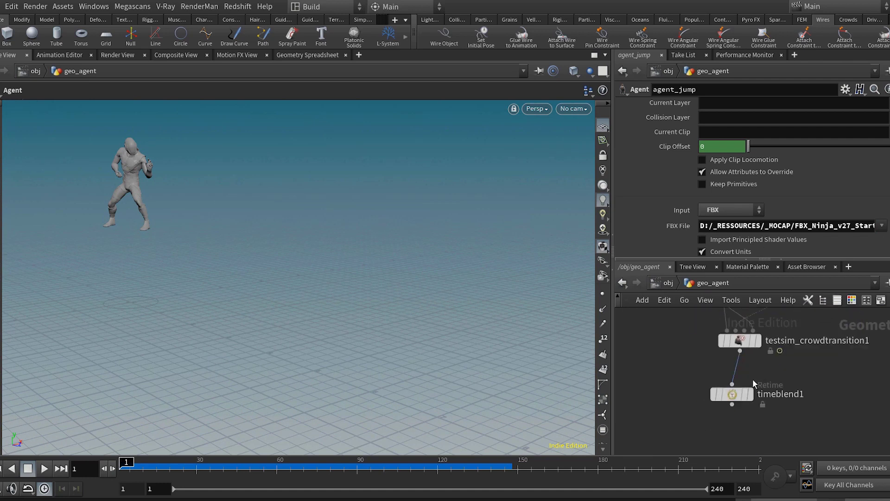
left_click(735, 394)
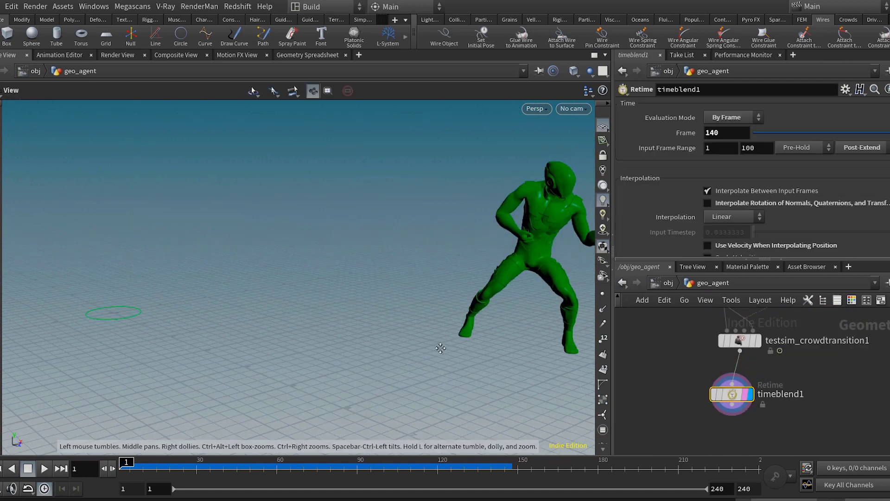
Import the jump motion's FBX file into the scene at object level
left_click(659, 283)
left_click(1, 7)
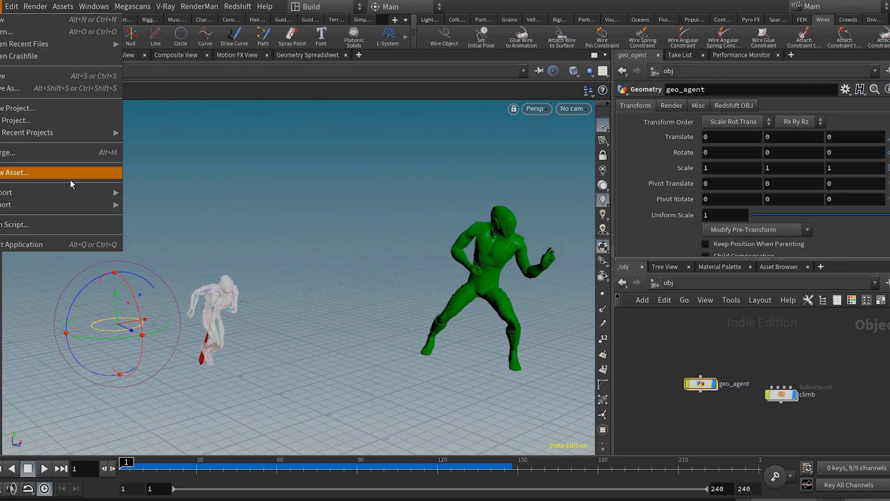
mouse_move(85, 191)
left_click(154, 230)
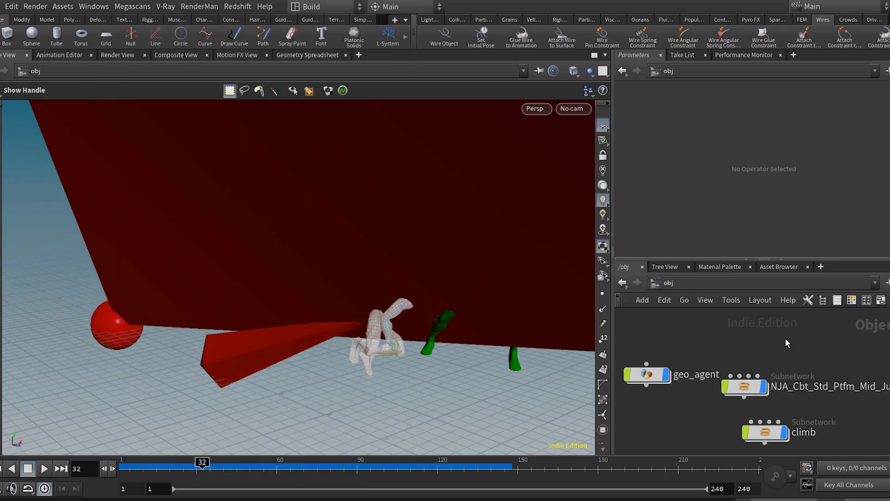
Set the imported NJA_Cbt_Std_Ptfm_Mid_Jump subnetwork's uniform scale to 0.01 and rename it jump
left_click_drag(786, 337, 728, 399)
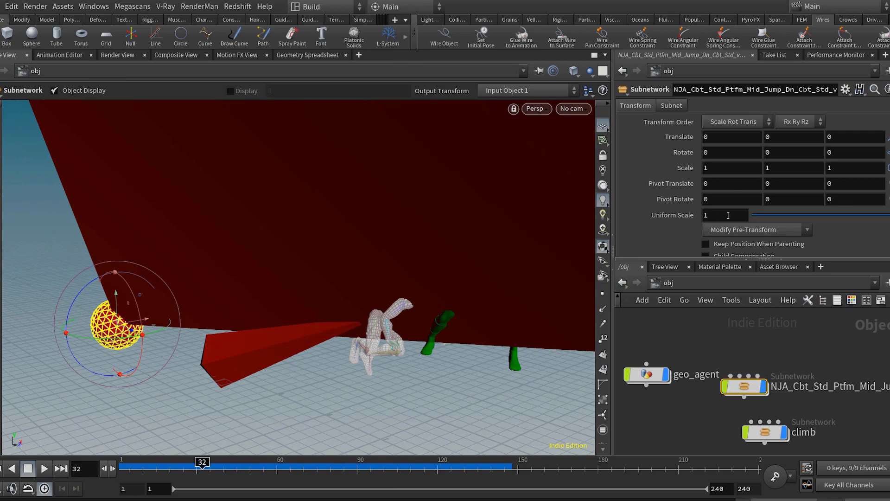
key("Return")
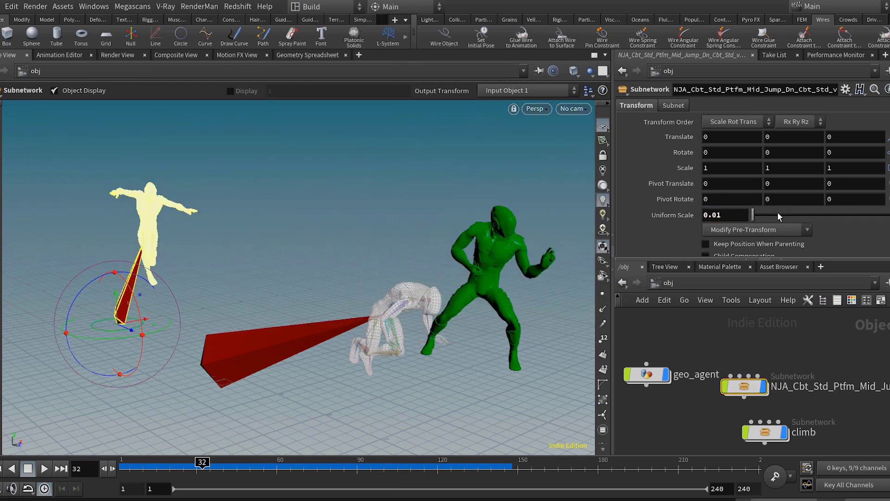
double_click(805, 385)
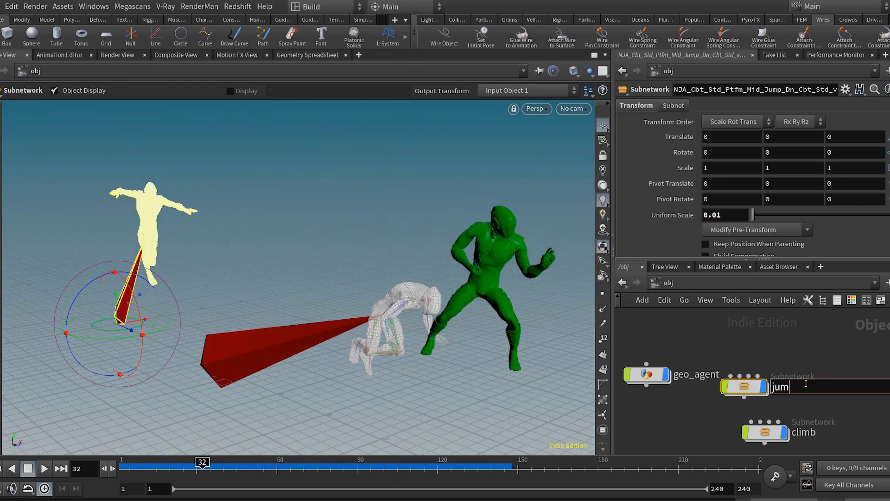
key("Return")
Preview the imported jump animation on the timeline and return to frame 1
left_click_drag(148, 467, 285, 466)
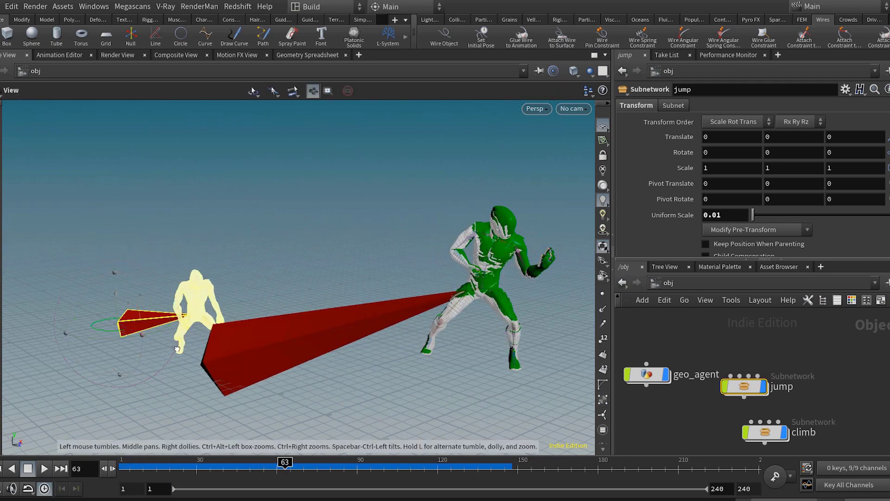
left_click_drag(267, 300, 181, 358, "alt")
left_click_drag(156, 468, 97, 480)
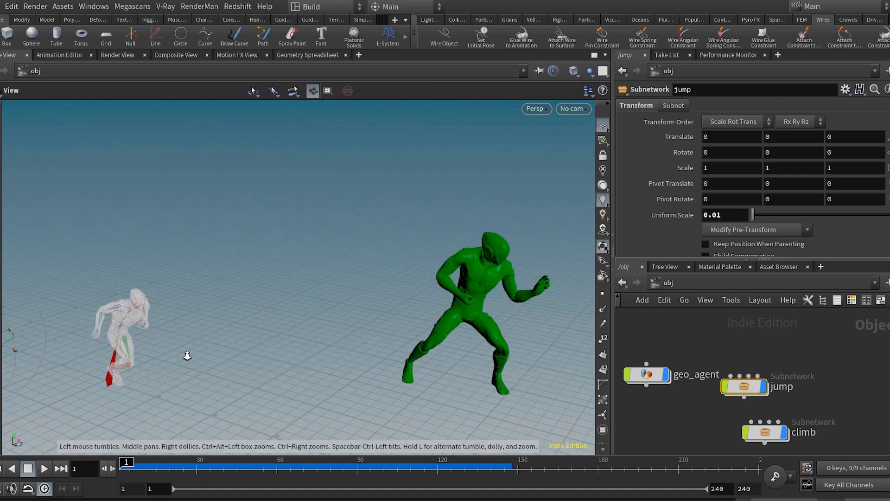
Move the jump subnetwork to about 7.64 in Z, near the green agent, and hide the climb subnetwork
right_click_drag(186, 355, 125, 347, "alt")
left_click_drag(53, 351, 349, 441)
left_click(784, 432)
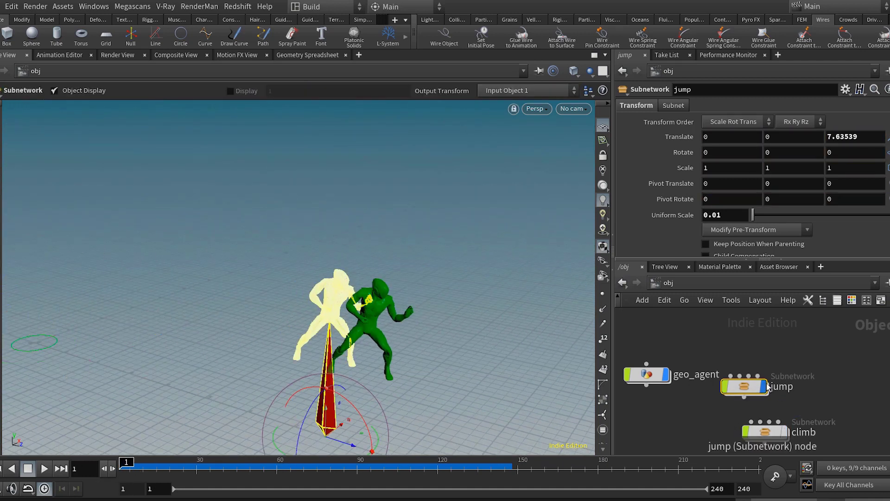
Align the jump character with the green agent by moving its subnetwork to about -0.117 in X and 8.367 in Z
left_click_drag(764, 386, 780, 384)
left_click_drag(360, 368, 355, 344, "alt")
left_click_drag(337, 398, 368, 406)
left_click_drag(449, 389, 393, 370, "alt")
left_click_drag(319, 368, 354, 338, "alt")
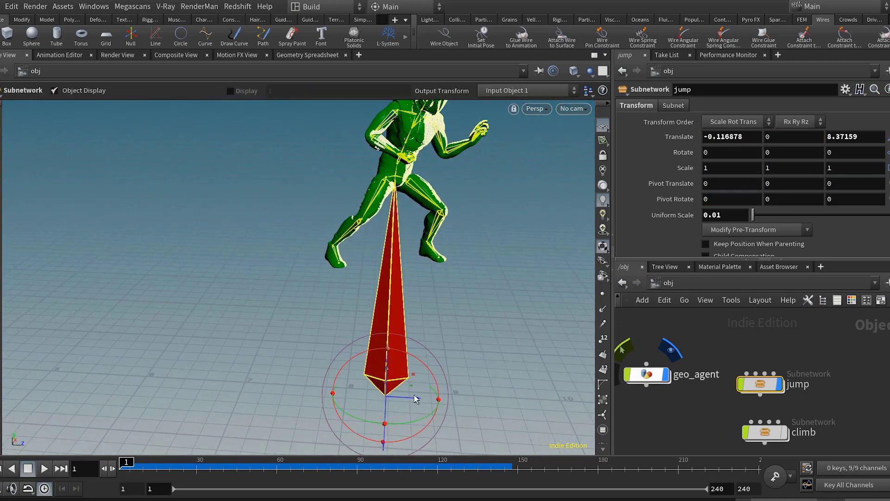
left_click_drag(412, 397, 411, 398)
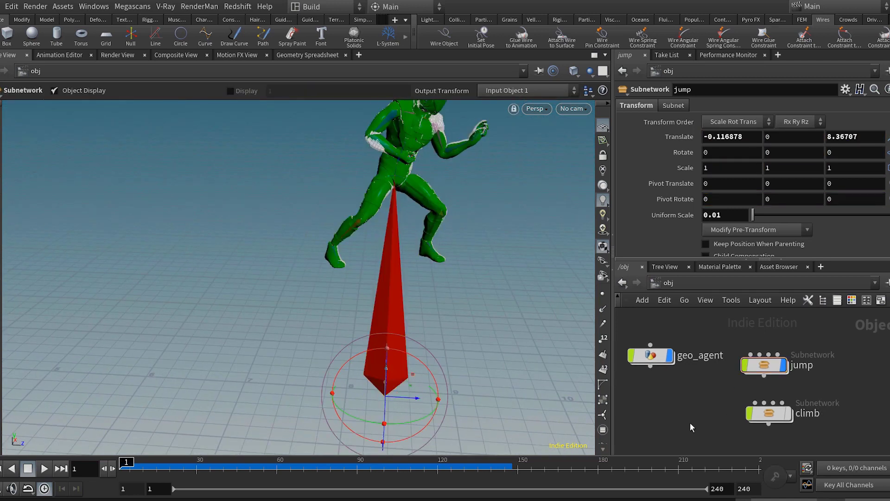
Create a new Geometry object and add a Box node inside it
key("Tab")
type("geo")
key("Return")
key("Return")
key("Return")
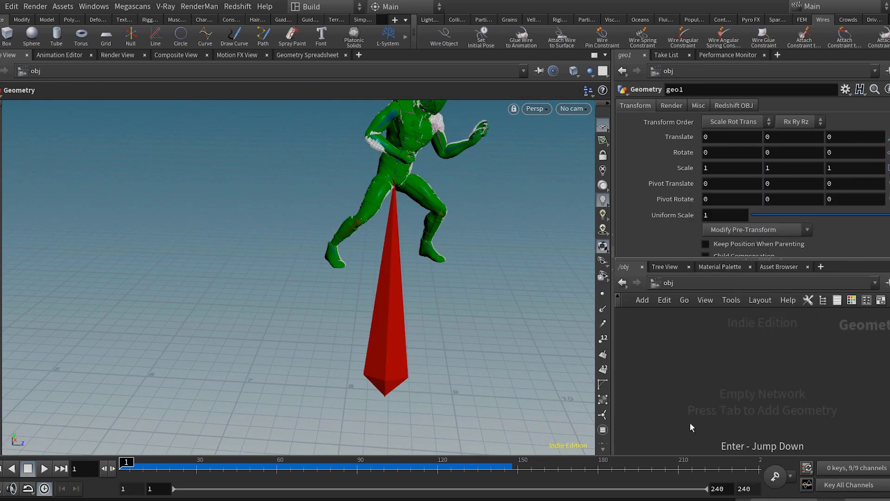
key("Tab")
type("cube")
key("Return")
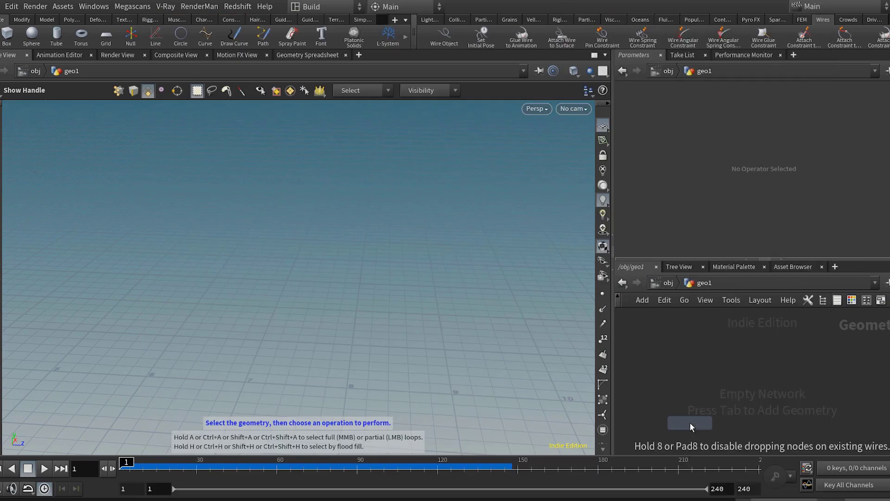
key("Return")
Show the other scene objects in the viewport while working inside the new geometry object
left_click(587, 74)
left_click(590, 97)
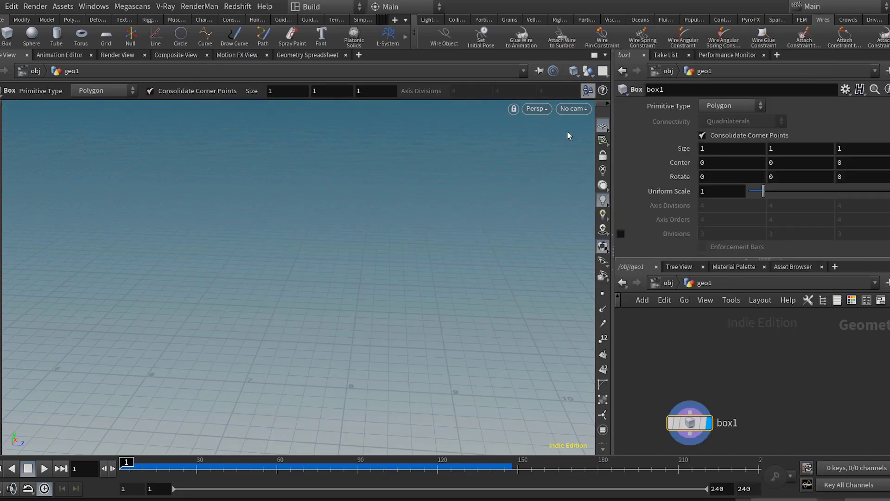
key("space")
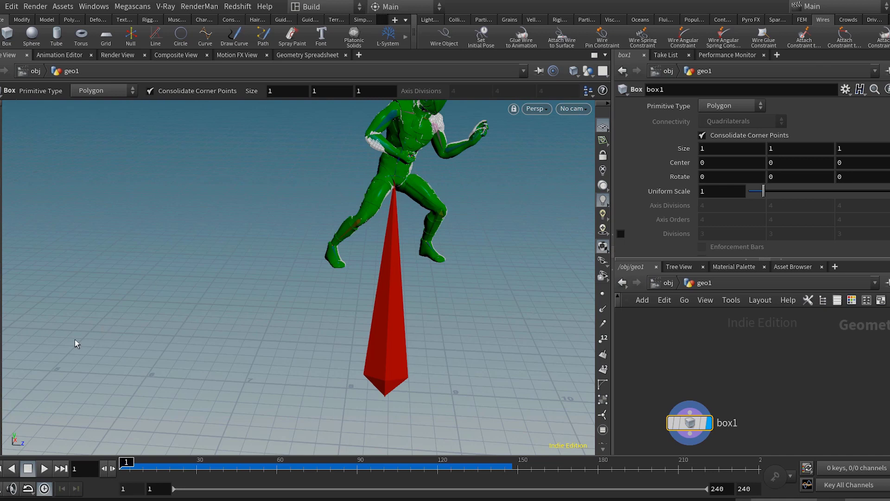
Move the box beneath the character to about 8.24 in Z and stretch its Z size to about 1.83
left_click_drag(143, 336, 95, 334, "alt")
left_click_drag(246, 225, 268, 240, "alt")
left_click_drag(150, 204, 332, 320)
left_click_drag(214, 252, 390, 362)
left_click_drag(358, 296, 408, 309, "alt")
left_click_drag(511, 395, 182, 323)
left_click_drag(172, 317, 314, 336)
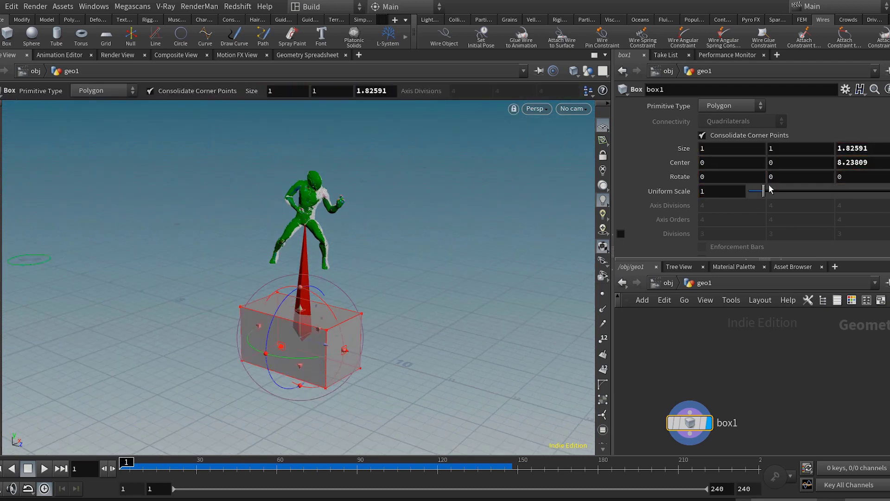
Link the box's Center Y to half its Y size with the expression ch("sizey")/2
right_click(797, 148)
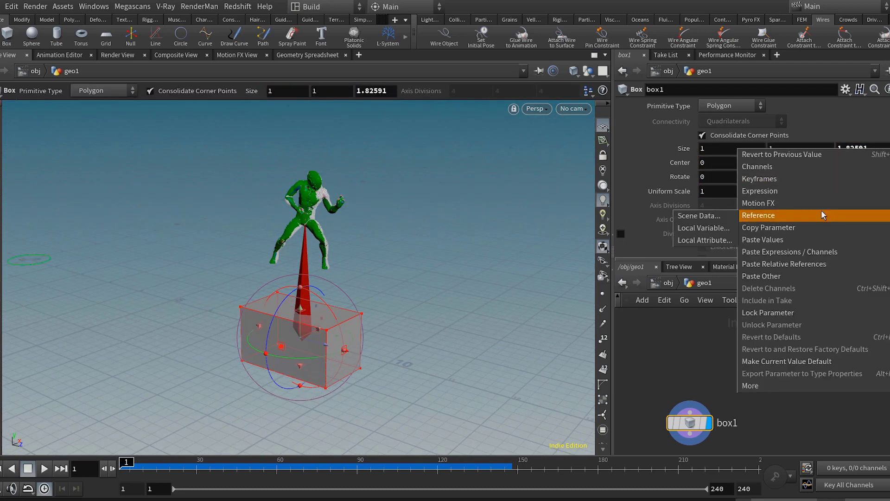
left_click(811, 228)
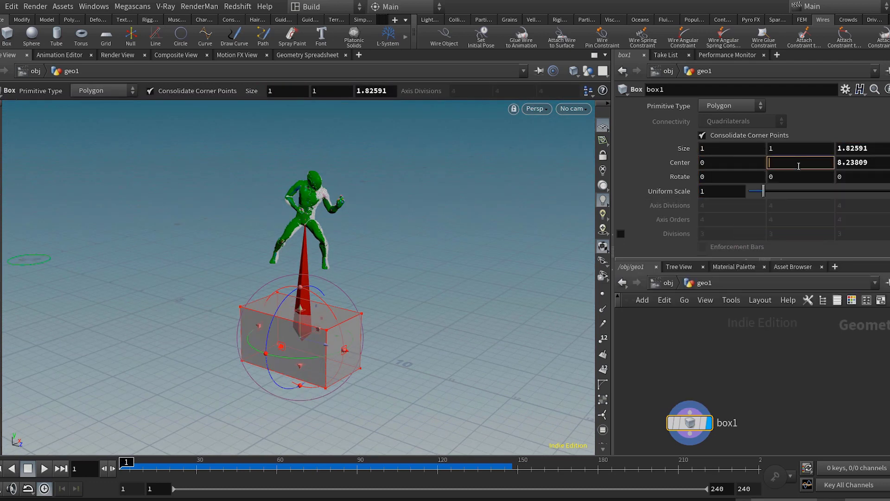
right_click(798, 166)
left_click(804, 283)
type("/2")
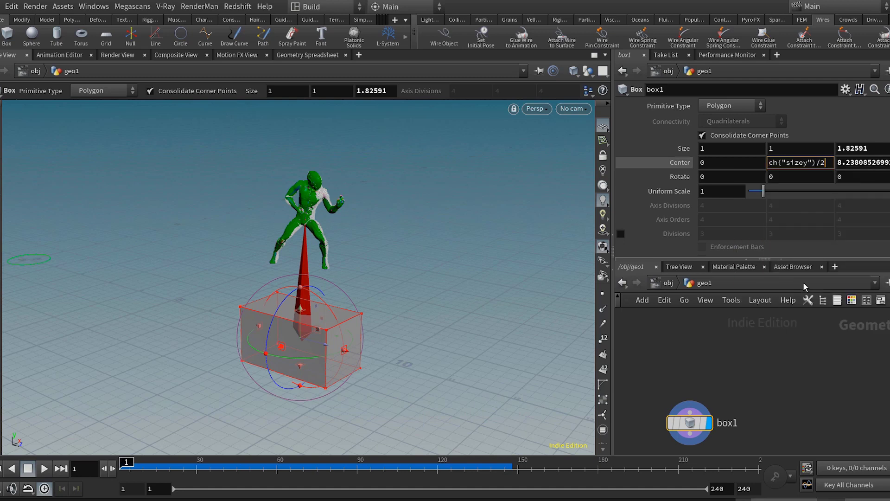
key("Return")
Resize the box into a platform under the character's feet, about 3.46 by 1.34 by 1.62, centred at about 8.34 in Z
right_click_drag(274, 268, 318, 297, "alt")
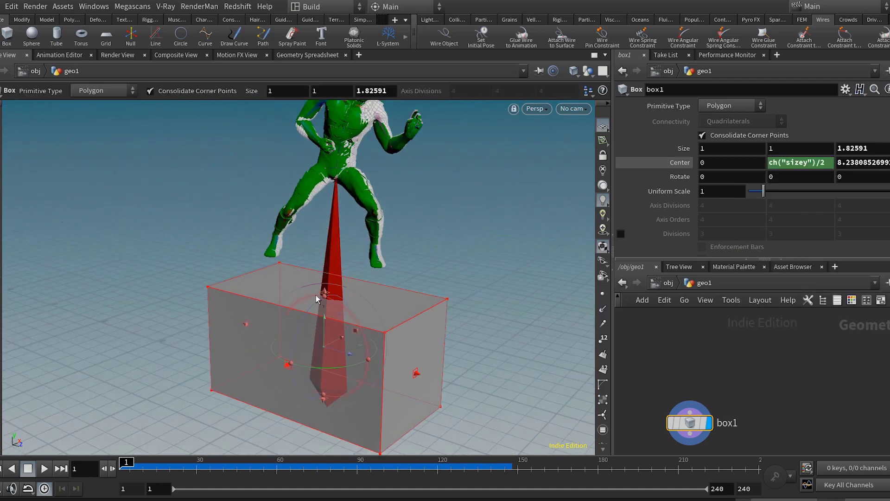
left_click_drag(280, 260, 282, 245)
left_click_drag(348, 312, 332, 350, "alt")
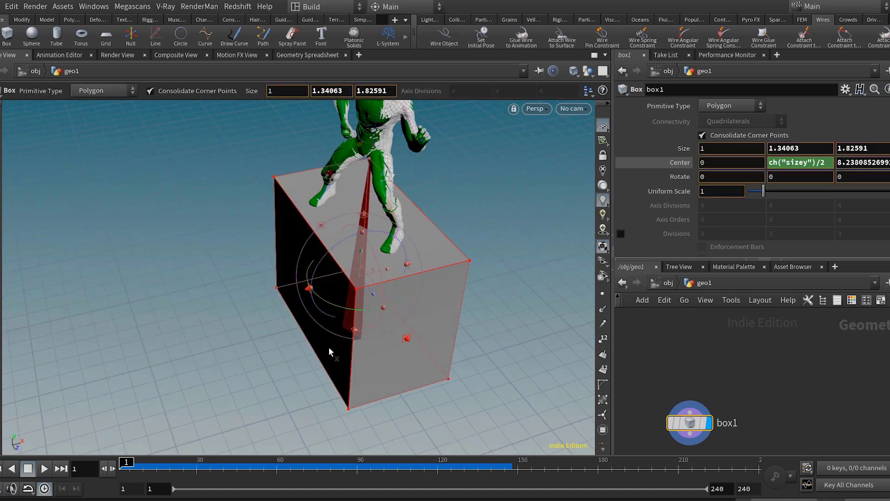
left_click_drag(311, 288, 190, 321)
left_click_drag(394, 316, 232, 299, "alt")
left_click_drag(512, 322, 589, 366)
left_click_drag(326, 296, 413, 345, "alt")
left_click_drag(209, 296, 249, 341)
left_click_drag(385, 320, 327, 326, "alt")
middle_click_drag(327, 326, 382, 351, "alt")
left_click_drag(382, 351, 320, 351, "alt")
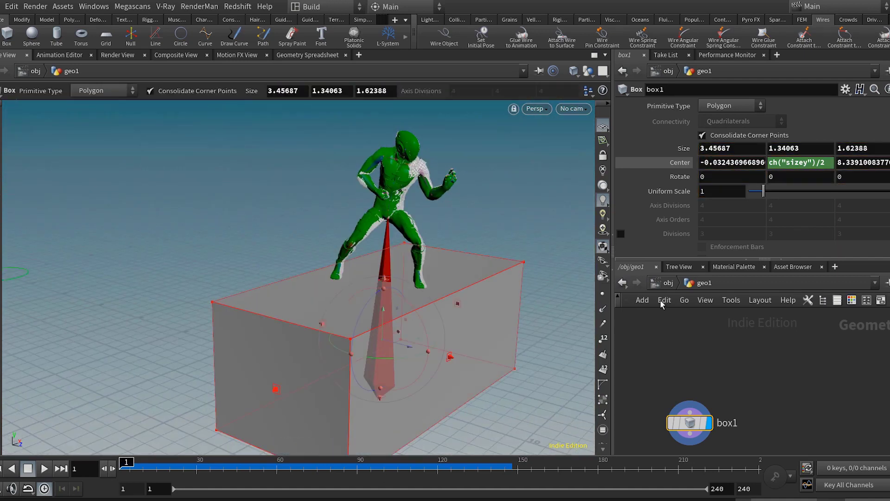
Return to the object level and display the jump subnetwork together with the agent on the box
left_click(667, 283)
left_click_drag(699, 425, 642, 422)
middle_click_drag(707, 385, 742, 391)
left_click(818, 372)
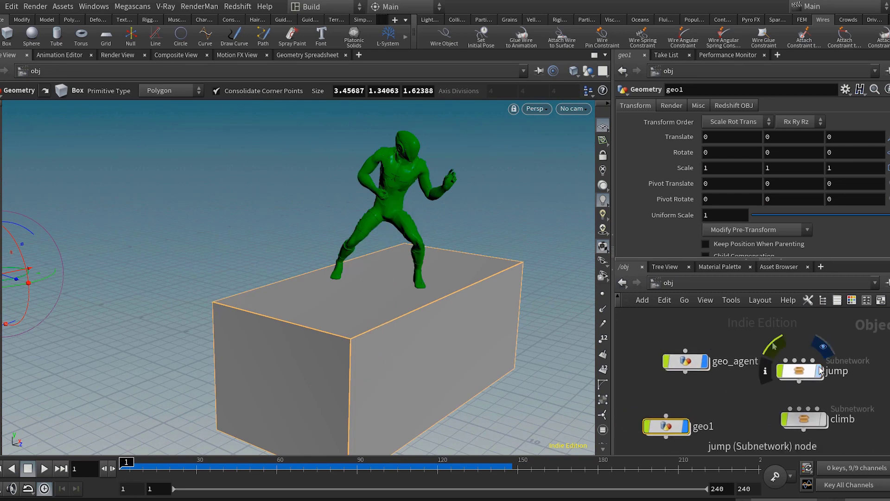
left_click(818, 371)
left_click_drag(364, 284, 424, 306, "alt")
scroll(371, 267, "up", 4, "alt")
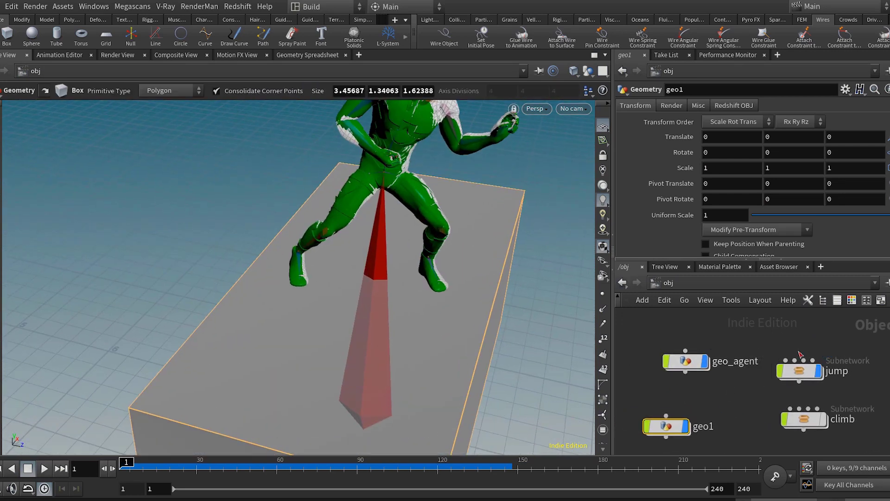
Nudge the jump subnetwork to about 8.345 in Z to match the agent's pose, and hide it
left_click(799, 371)
left_click_drag(376, 212, 331, 324, "alt")
left_click_drag(327, 367, 323, 366)
left_click_drag(260, 381, 316, 287, "alt")
middle_click_drag(317, 286, 309, 309, "alt")
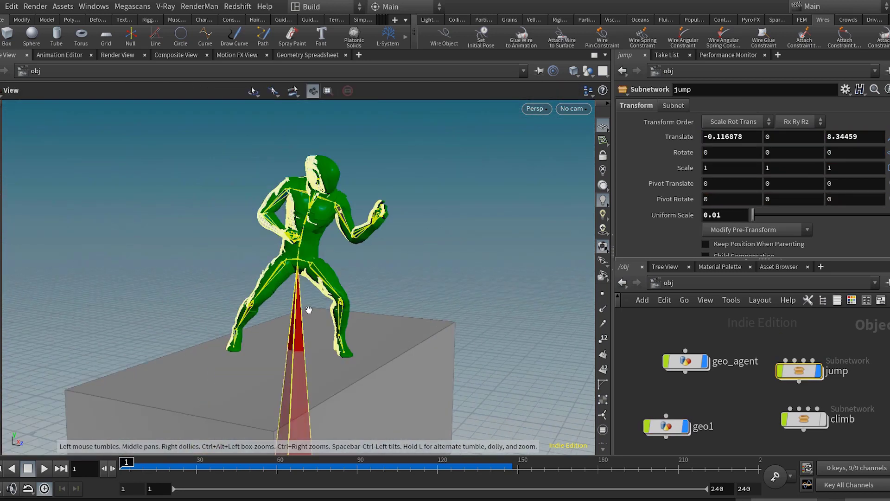
left_click(818, 371)
Inside geo_agent, add a clip named jump with Character Rig as its source to agentclip1
left_click(692, 365)
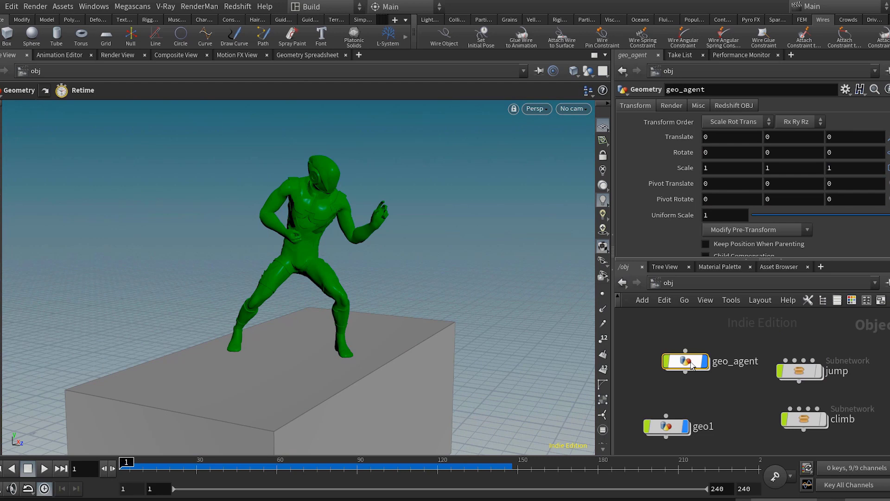
double_click(692, 364)
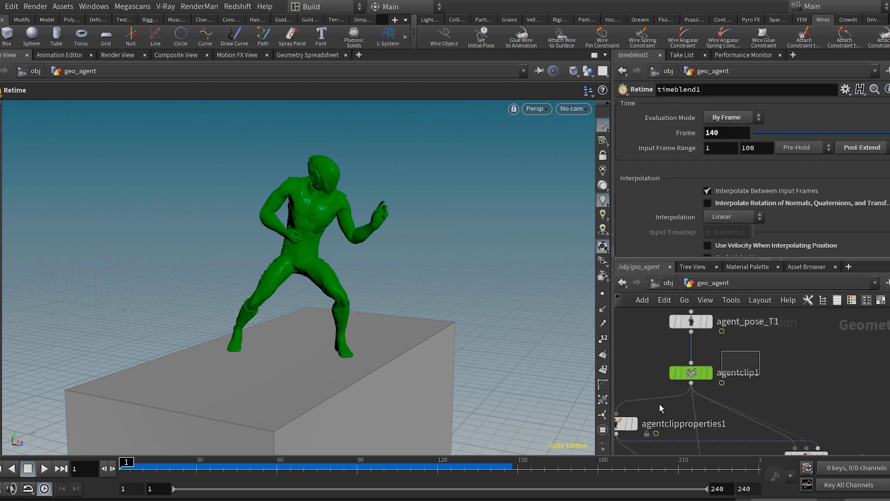
left_click_drag(760, 350, 659, 403)
scroll(713, 178, "up", 7)
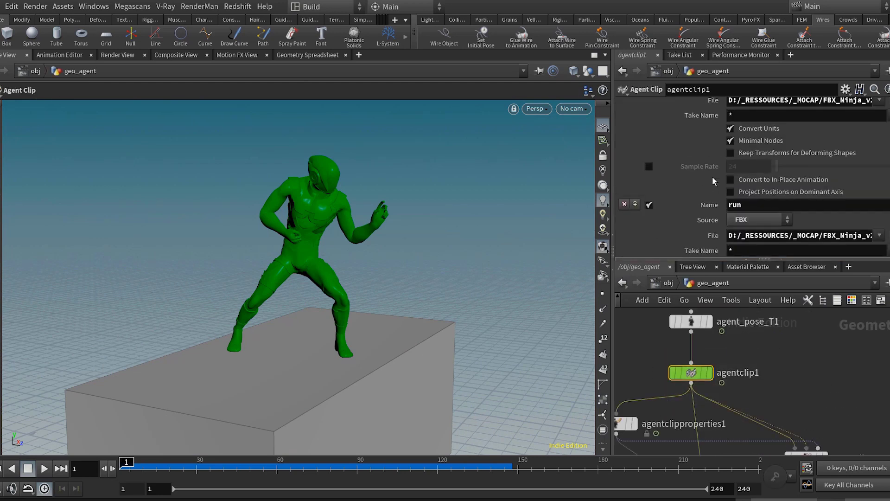
scroll(712, 176, "up", 4)
scroll(764, 192, "down", 10)
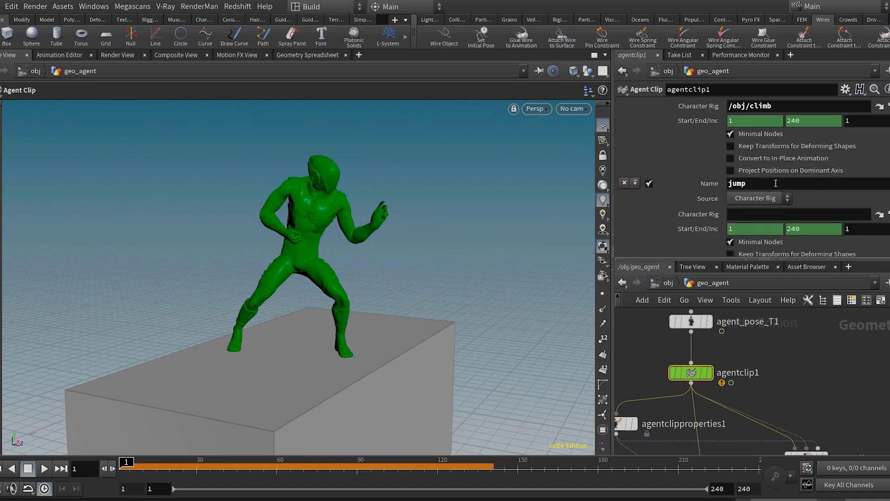
Set the jump clip's character rig to /obj/jump
left_click(888, 214)
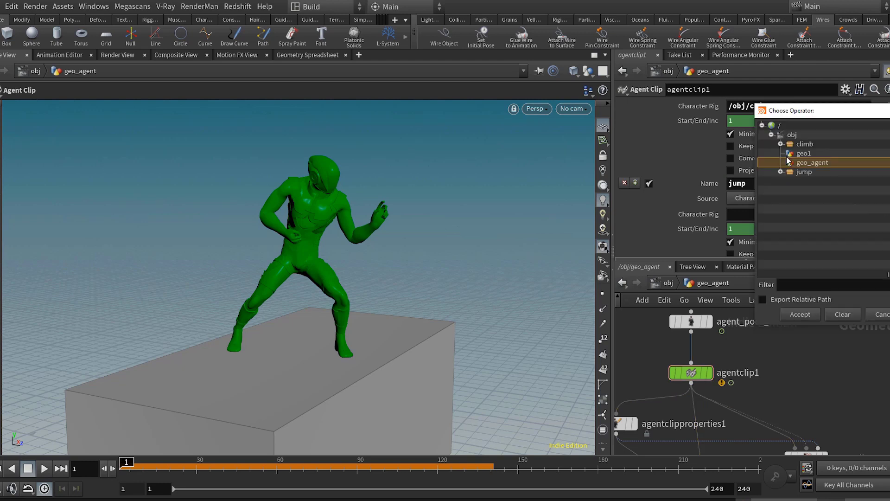
left_click(804, 171)
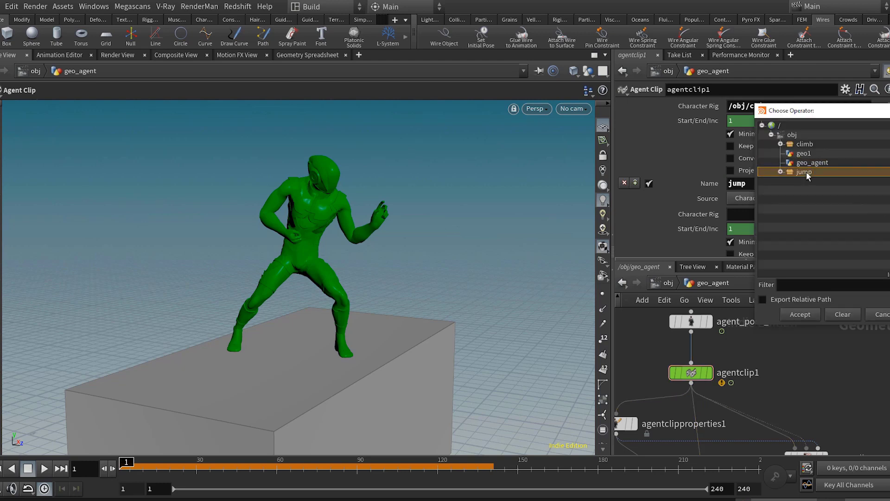
double_click(806, 172)
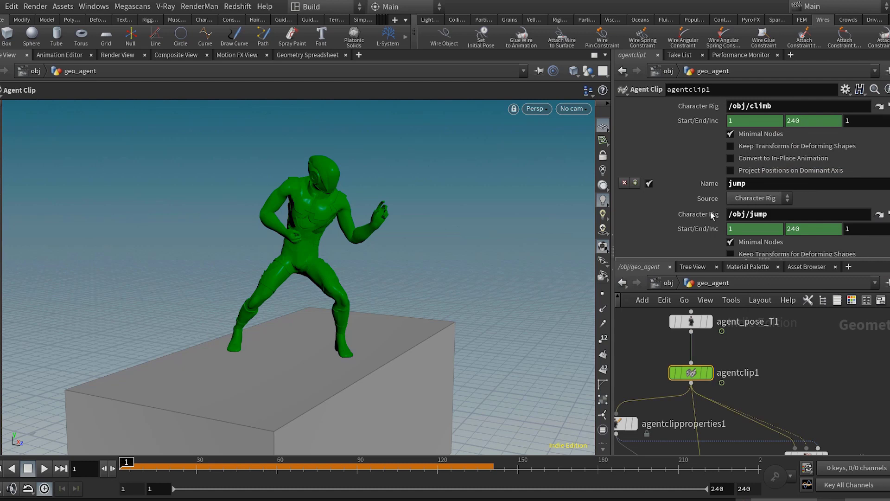
Display agentclipproperties1 and add a fourth clip entry for the jump clip
left_click_drag(331, 273, 316, 279, "alt")
middle_click_drag(681, 412, 733, 385)
scroll(682, 402, "up", 3)
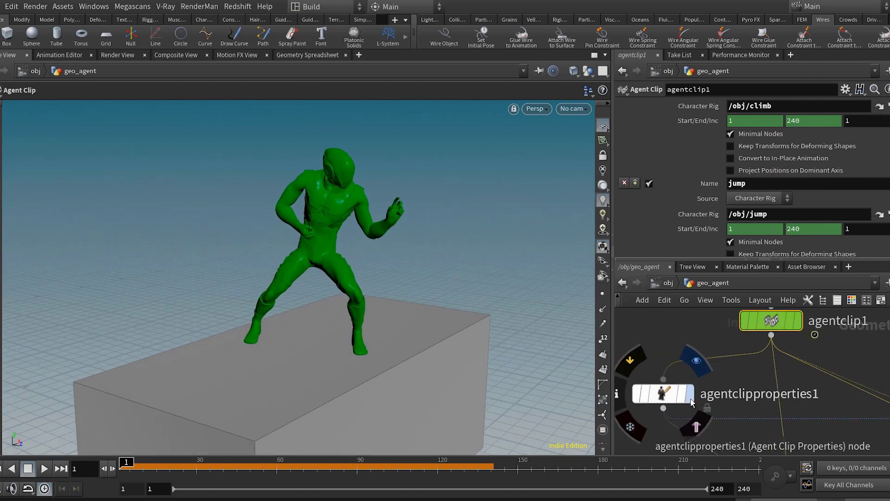
left_click(689, 396)
left_click(660, 396)
scroll(813, 134, "up", 1)
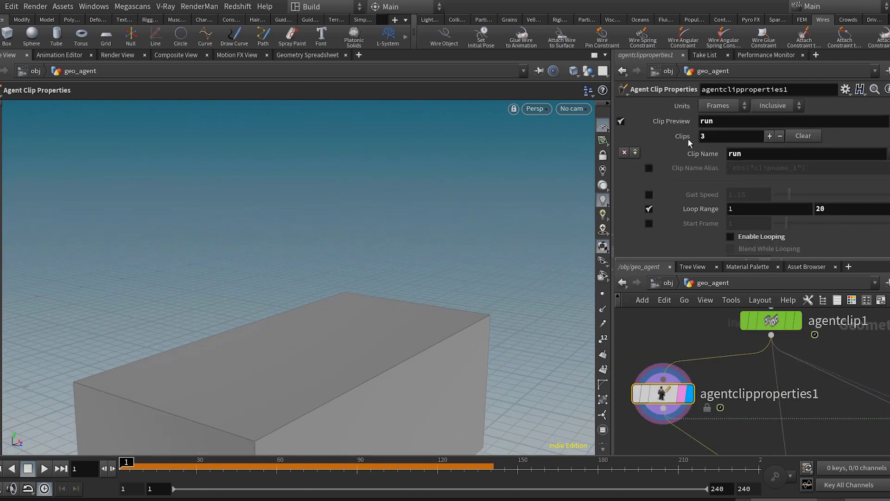
left_click(769, 135)
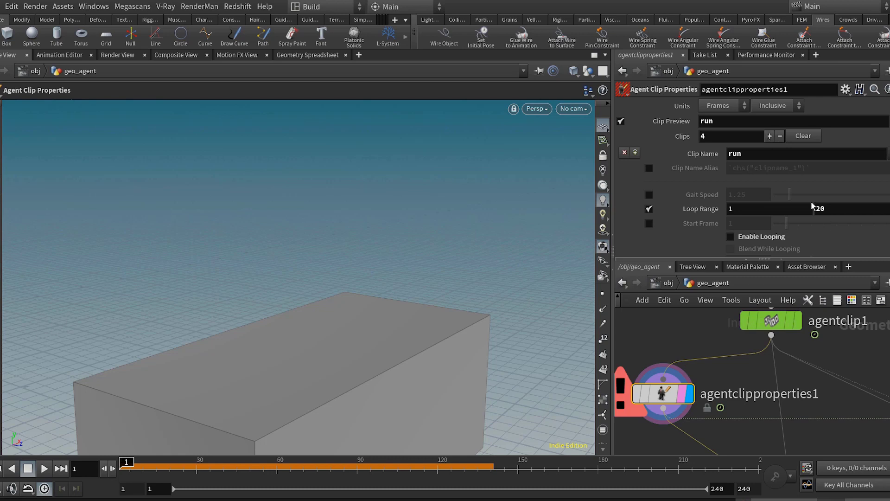
scroll(811, 205, "down", 6)
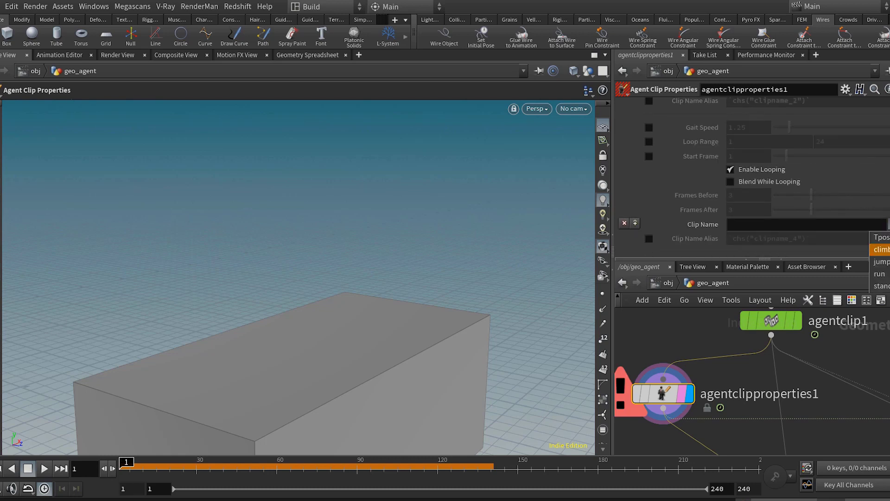
left_click(883, 261)
Set the clip preview to jump and check the animation at frame 8
scroll(806, 179, "up", 7)
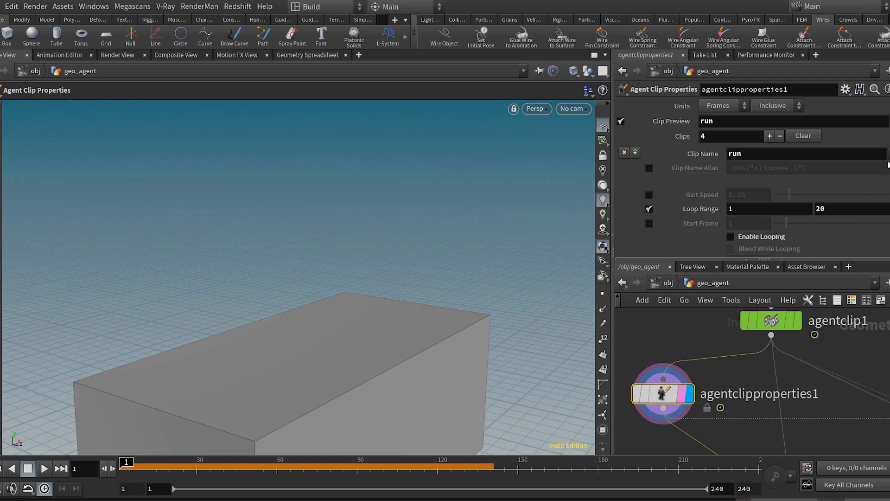
left_click(887, 163)
left_click_drag(348, 324, 321, 325, "alt")
mouse_move(138, 468)
left_mouse_down()
mouse_move(239, 467)
mouse_move(138, 466)
left_mouse_up()
Display agentcliptransitiongraph1 and turn off the guide geometry of the run-to-climb transition
scroll(810, 382, "down", 2)
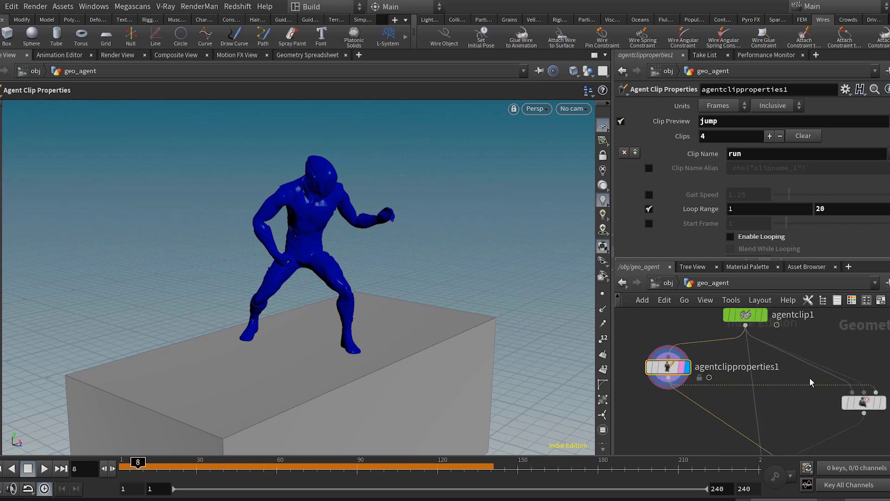
middle_click_drag(810, 382, 749, 374)
scroll(792, 380, "up", 1)
left_click(827, 397)
left_click(808, 398)
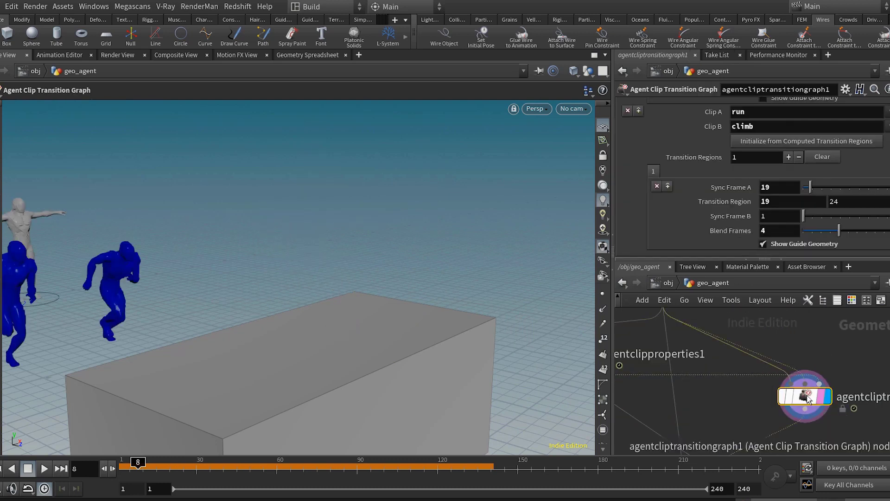
left_click(810, 246)
Add a fourth extra transition with climb as Clip A and jump as Clip B
scroll(751, 195, "up", 3)
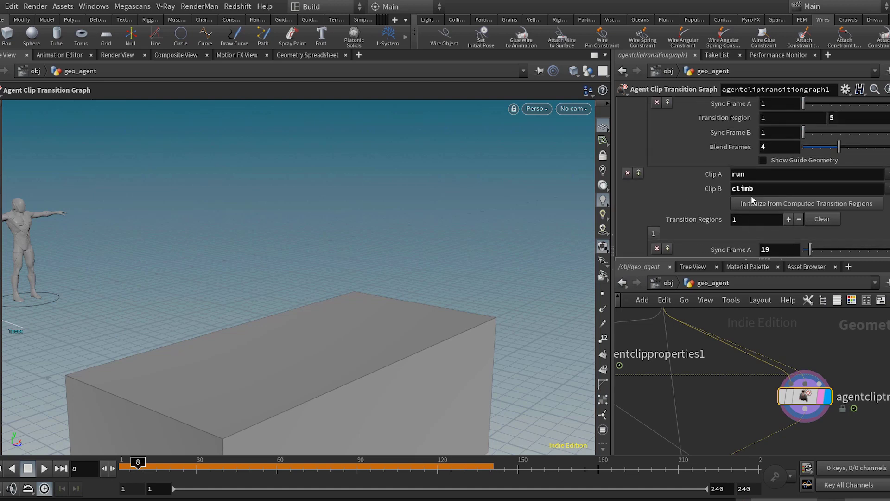
scroll(751, 195, "up", 5)
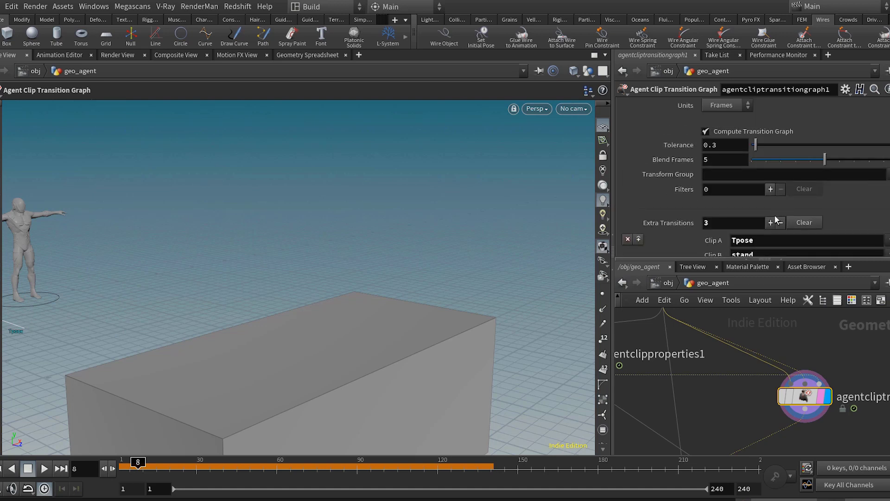
left_click(770, 222)
scroll(772, 204, "down", 5)
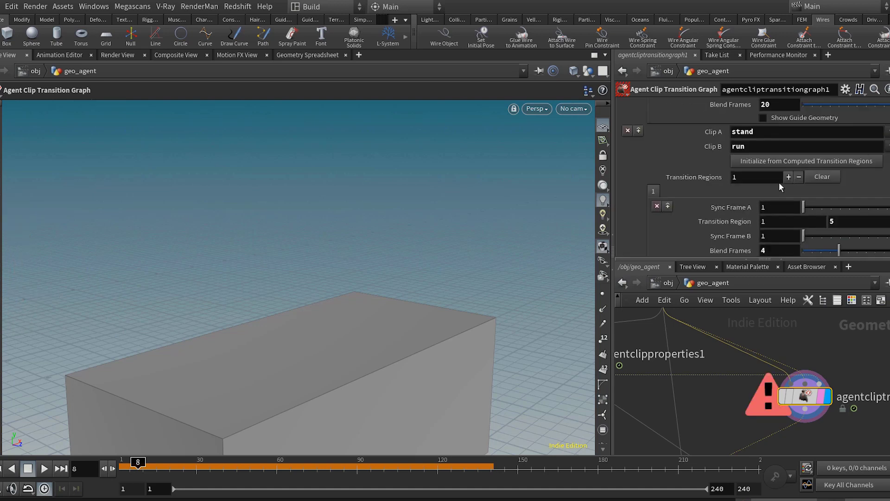
scroll(779, 185, "down", 4)
scroll(779, 184, "up", 2)
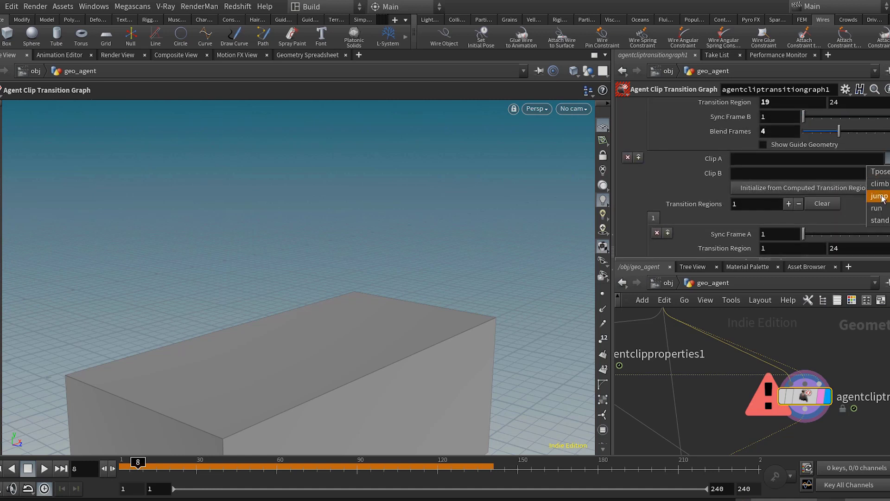
left_click(882, 199)
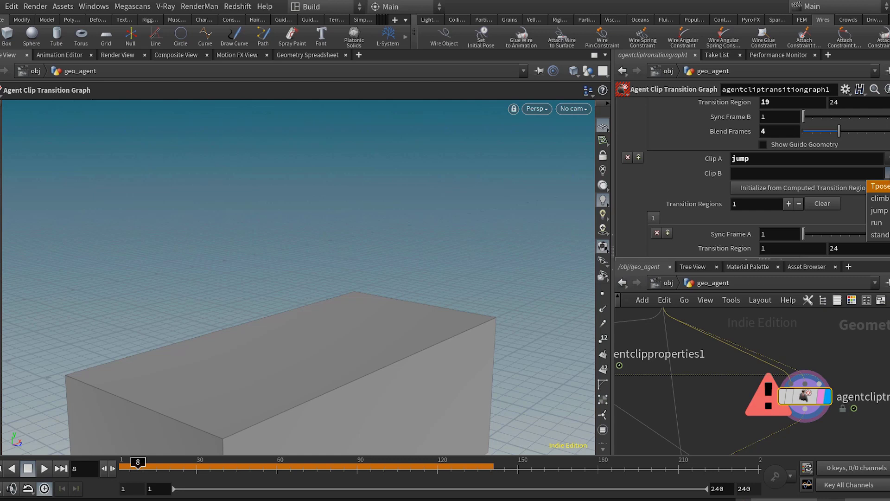
left_click(883, 184)
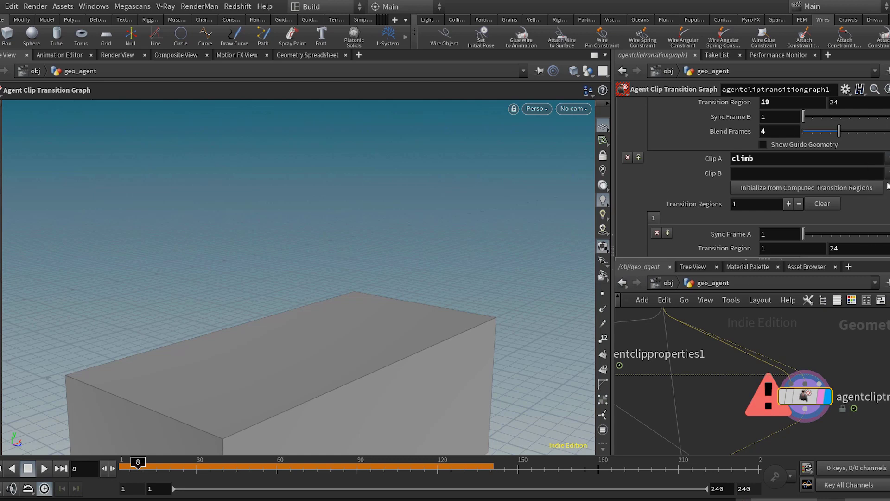
left_click(885, 211)
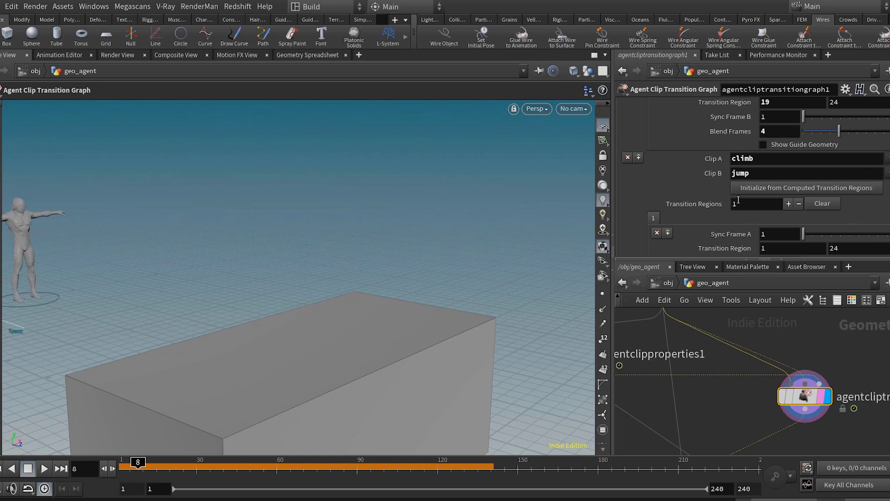
Turn on the guide geometry for the climb-to-jump transition
left_click_drag(533, 279, 509, 292, "alt")
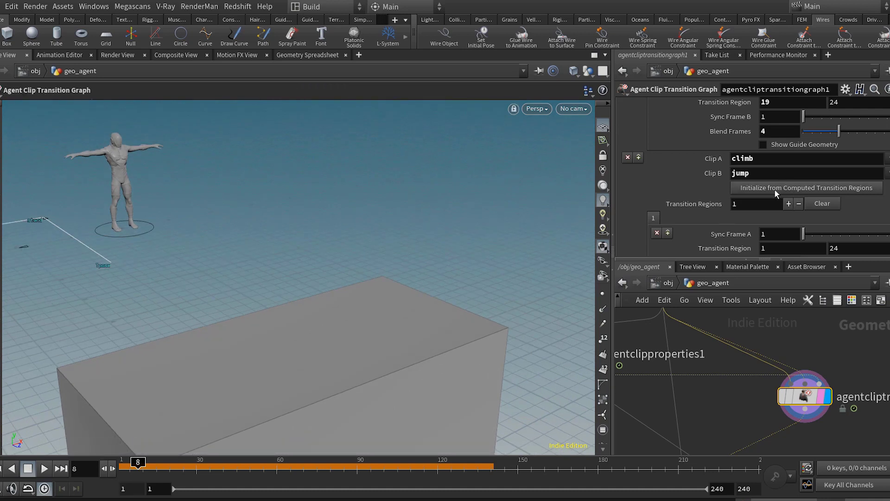
scroll(774, 188, "down", 2)
left_click(787, 244)
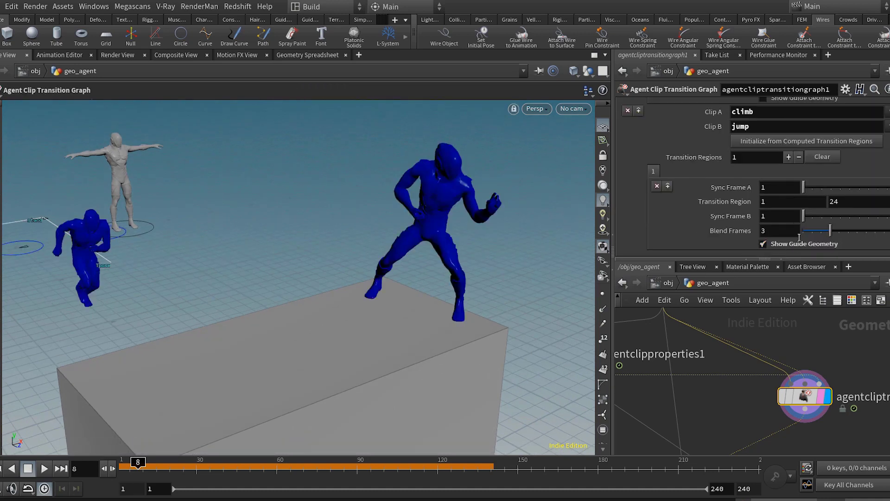
Set the climb-to-jump transition's Sync Frame A to 60 and its transition region start to 60
left_click_drag(808, 190, 826, 184)
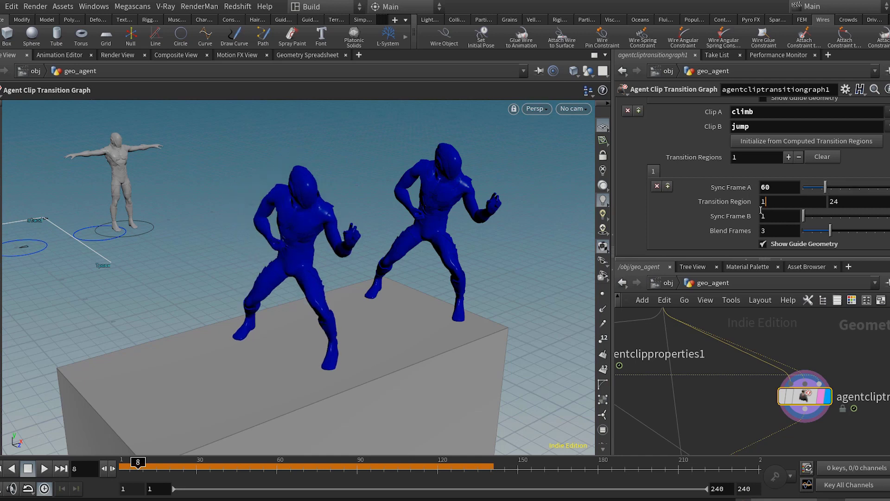
left_click_drag(760, 210, 731, 216)
type("60")
key("Return")
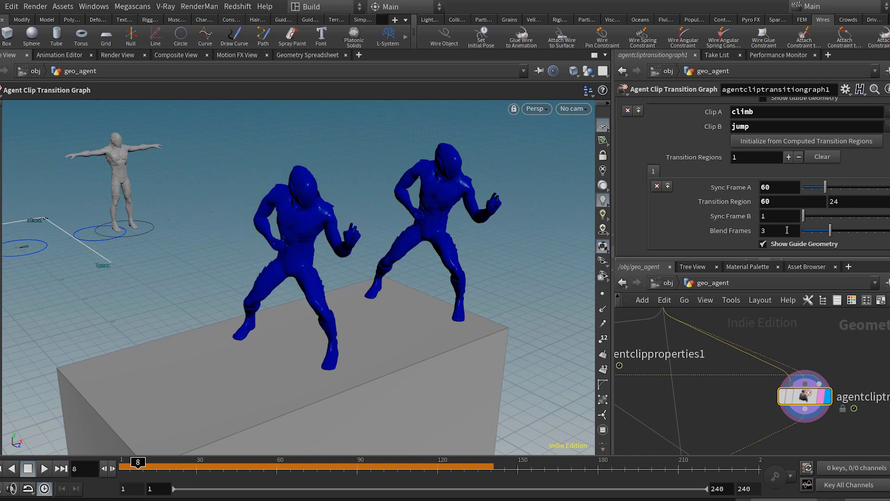
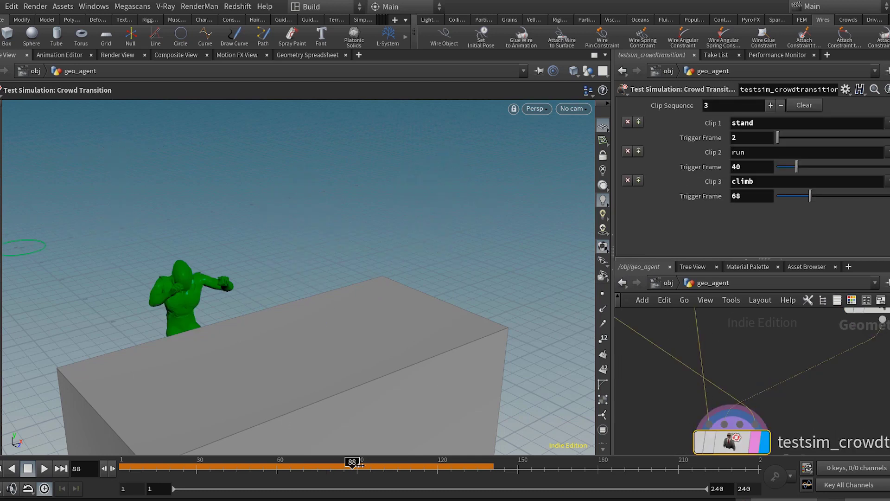
Add a fourth clip to the crowd transition's clip sequence, set to jump with trigger frame 123
left_click_drag(361, 464, 458, 461)
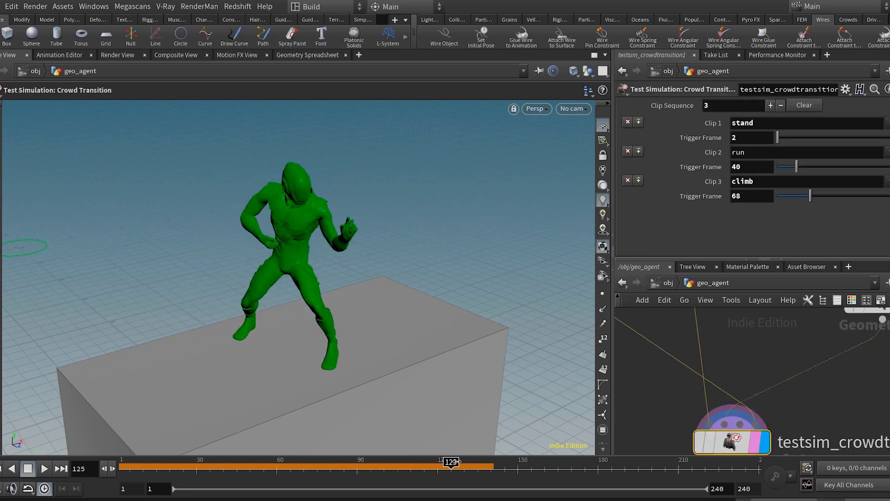
left_click(771, 106)
left_click(887, 210)
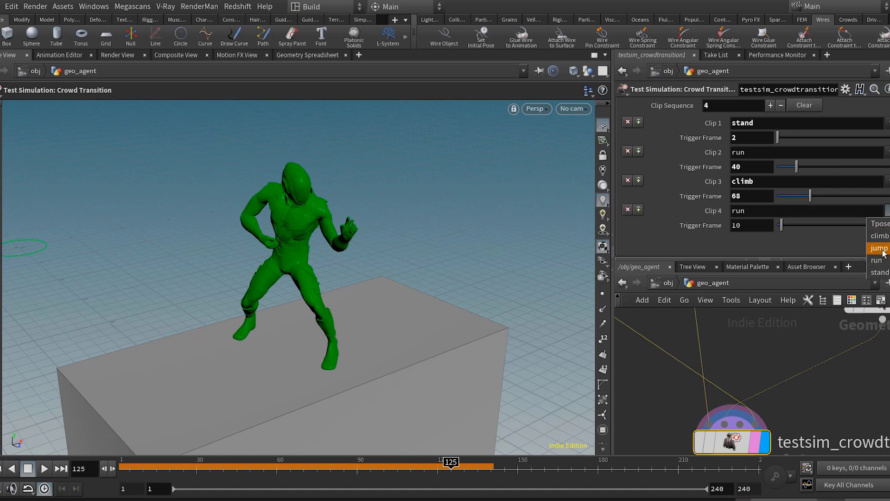
left_click(879, 249)
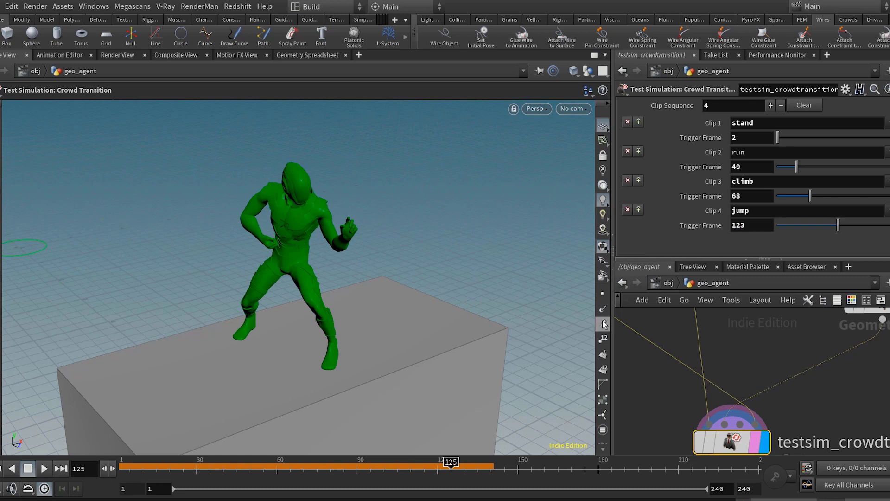
Play the stand-run-climb-jump sequence from frame 1 and examine the agent's motion over the box
left_click_drag(144, 469, 139, 469)
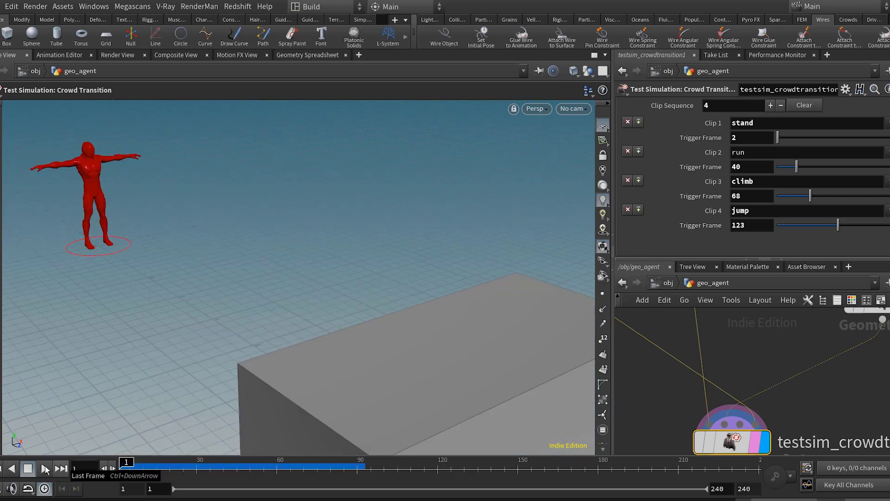
left_click(46, 470)
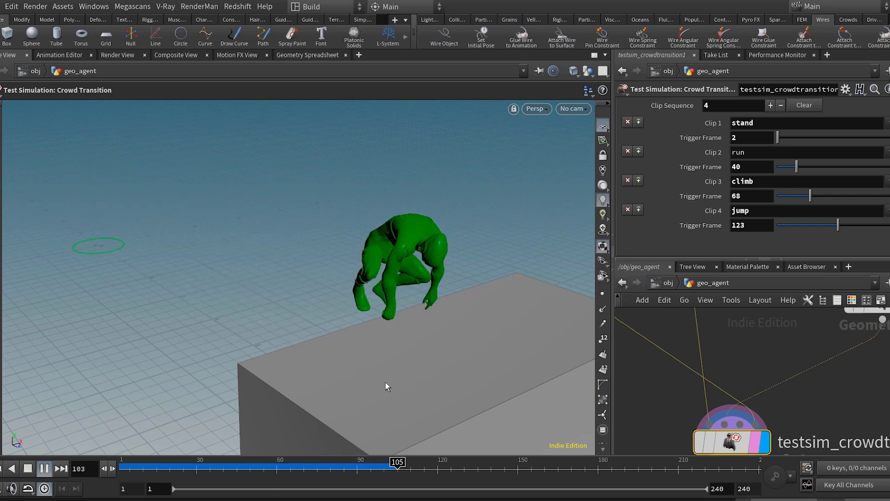
middle_click_drag(452, 383, 356, 306, "alt")
scroll(356, 340, "down", 5, "alt")
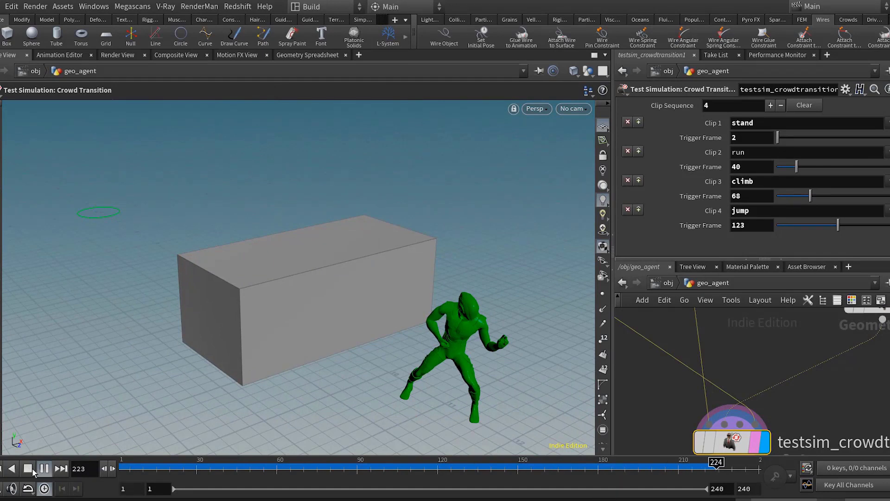
Scrub from about frame 108 to frame 203 and inspect the climb-to-jump transition and the landing beside the box
left_click_drag(389, 468, 406, 468)
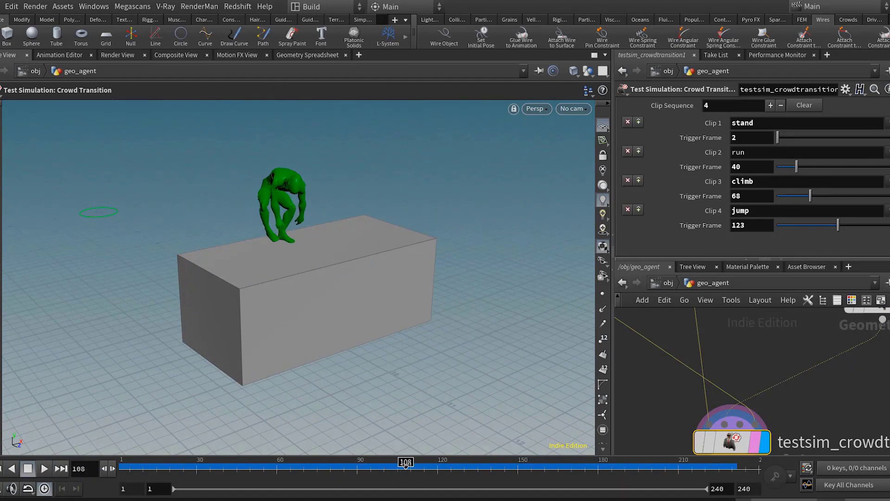
left_click_drag(360, 326, 264, 280, "alt")
right_click_drag(264, 280, 417, 243, "alt")
middle_click_drag(345, 242, 341, 310, "alt")
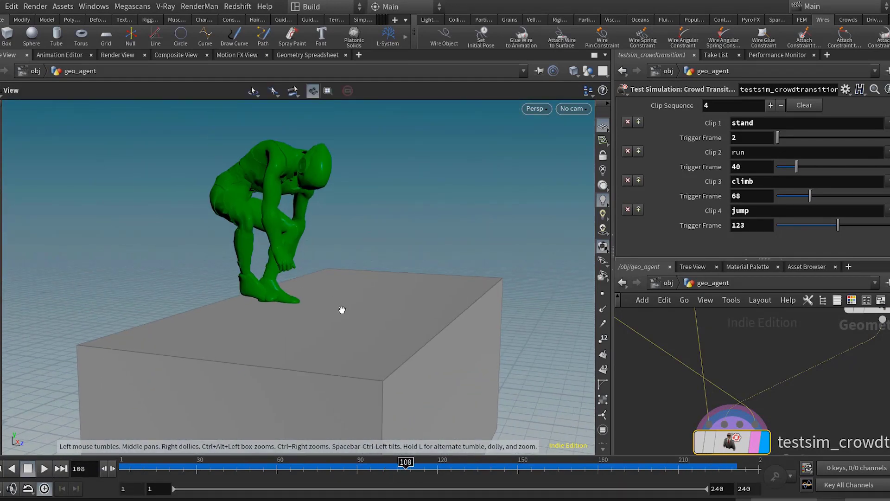
left_click_drag(394, 473, 524, 465)
left_click_drag(487, 297, 418, 284, "alt")
right_click_drag(417, 284, 387, 282, "alt")
left_click_drag(387, 281, 408, 282, "alt")
left_click_drag(521, 467, 652, 467)
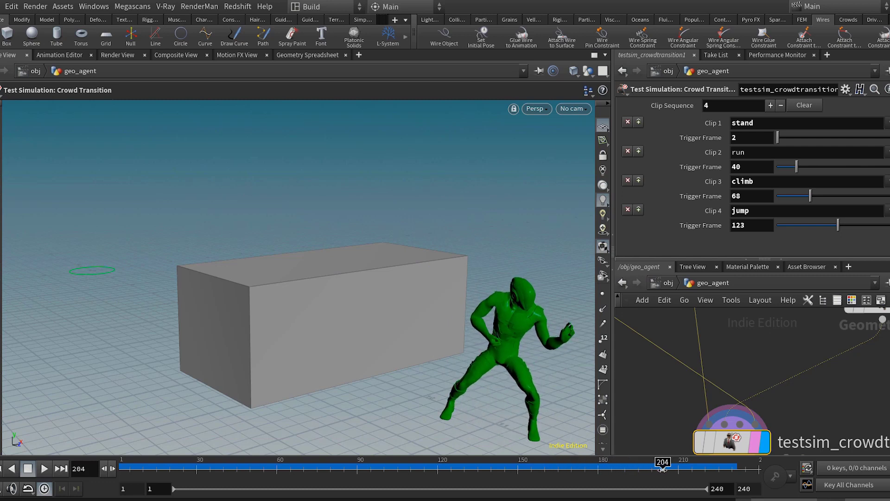
right_click_drag(477, 370, 332, 352, "alt")
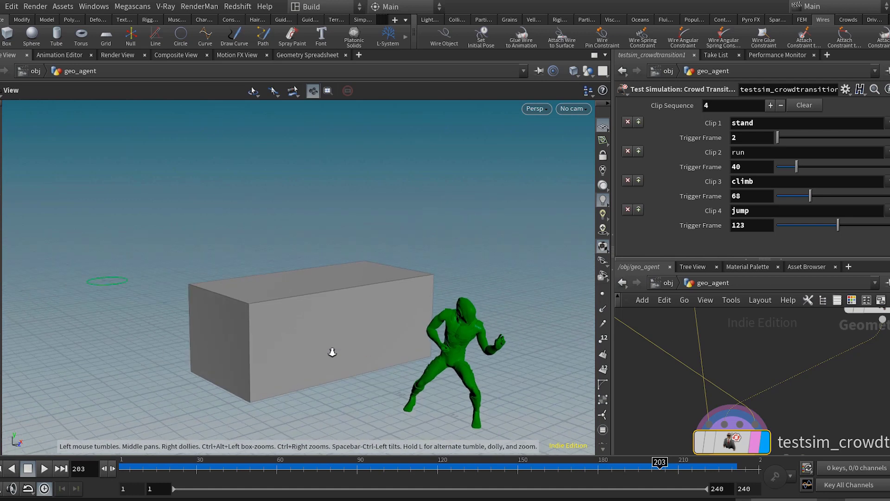
left_click_drag(332, 352, 403, 361, "alt")
scroll(742, 408, "down", 5)
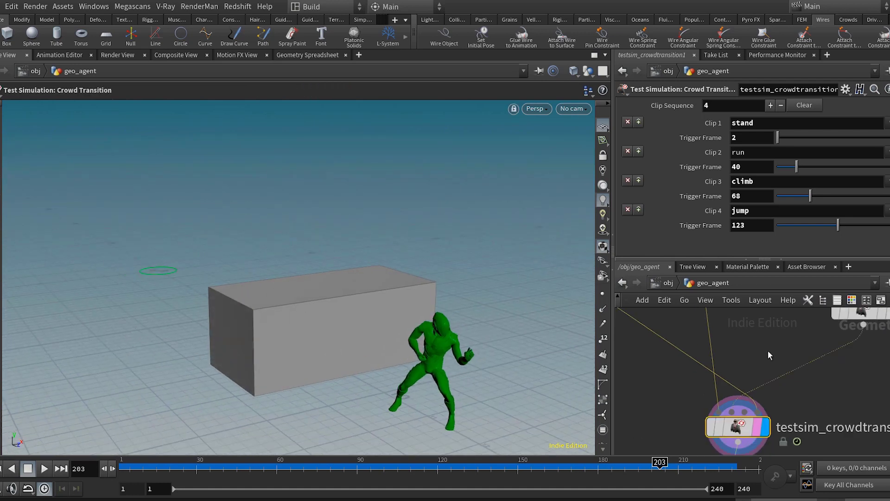
Display and select the agent_kick node in the ACTION network box, with the timeline at frame 1
scroll(787, 434, "down", 2)
middle_click_drag(815, 317, 769, 431)
scroll(777, 363, "up", 4)
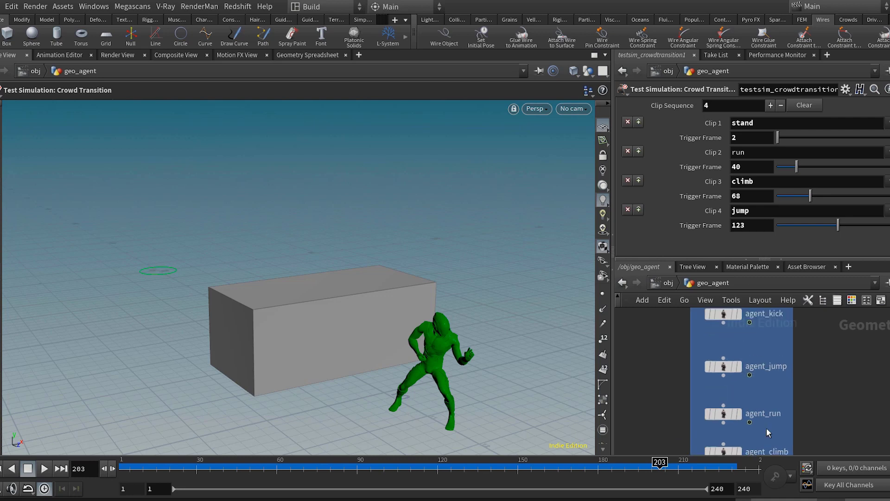
middle_click_drag(757, 340, 764, 375)
scroll(737, 349, "up", 3)
left_click(754, 351)
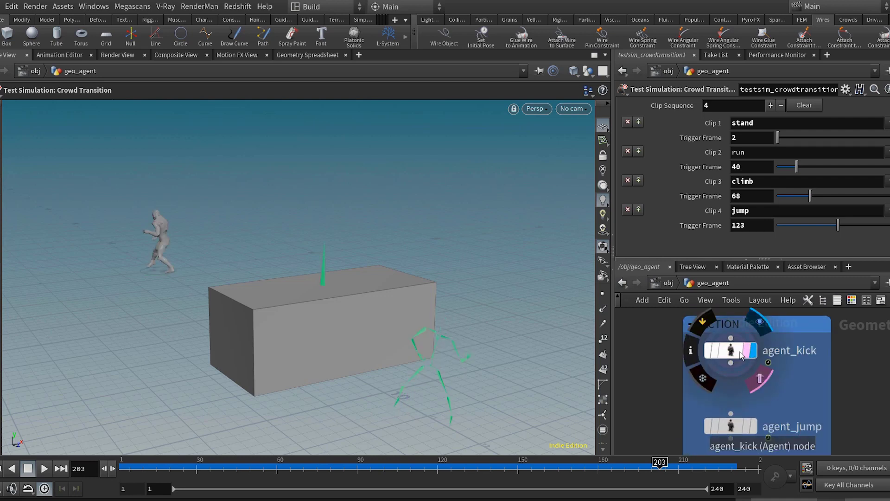
left_click(736, 353)
left_click_drag(133, 462, 107, 457)
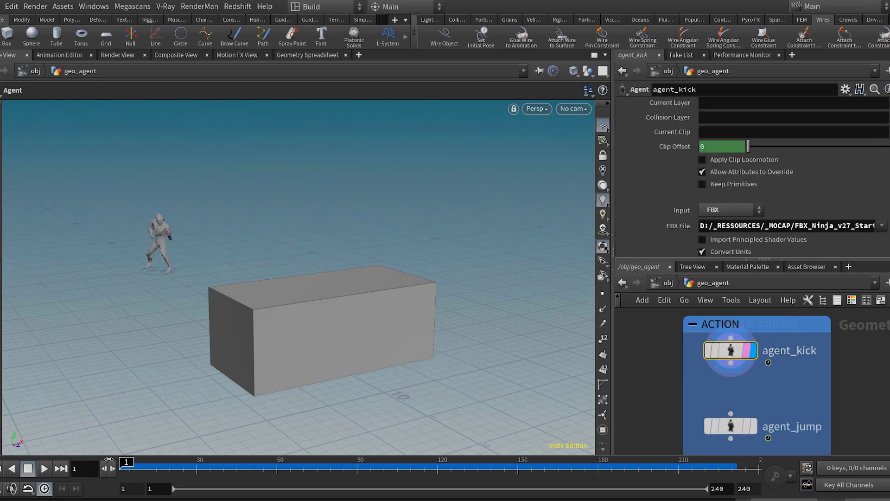
Frame the kick agent and scrub its animation from frame 1 to 44
left_click_drag(192, 297, 371, 302, "alt")
middle_click_drag(132, 332, 493, 256, "alt")
right_click_drag(493, 256, 175, 304, "alt")
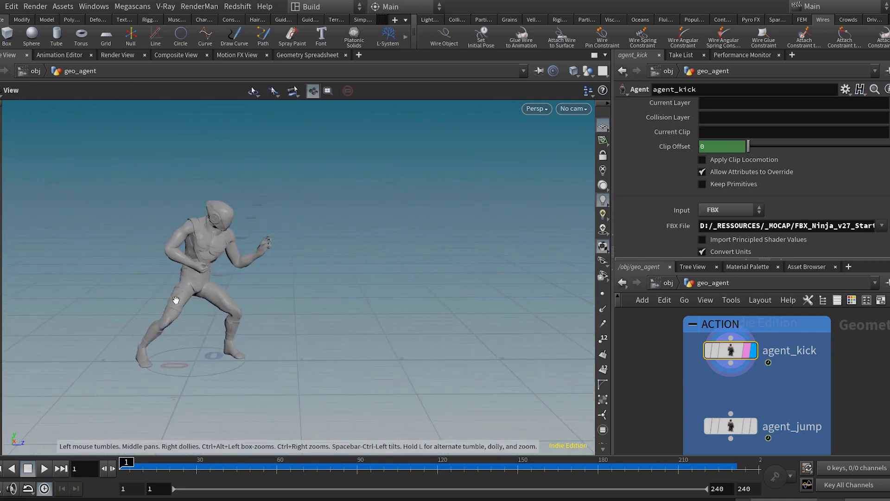
left_click_drag(174, 304, 161, 431, "alt")
left_click_drag(125, 463, 242, 461)
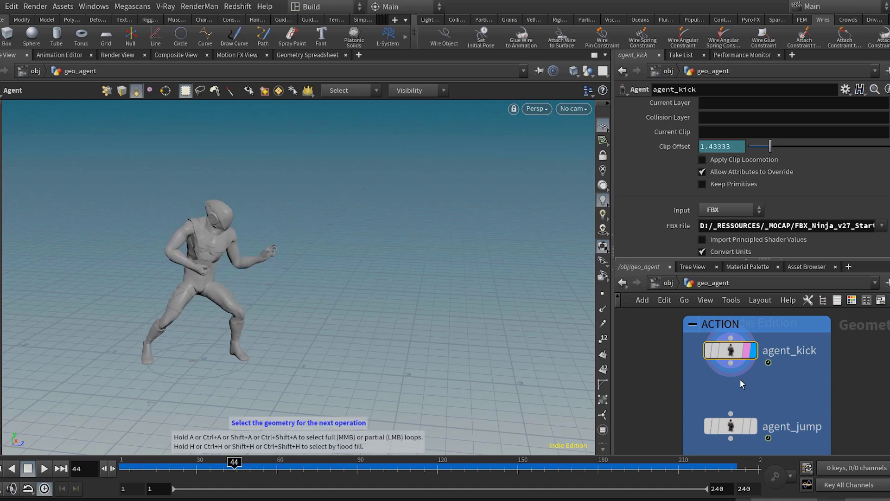
Copy agent_kick's FBX file path and import that FBX at the obj level
left_click(734, 351)
double_click(748, 226)
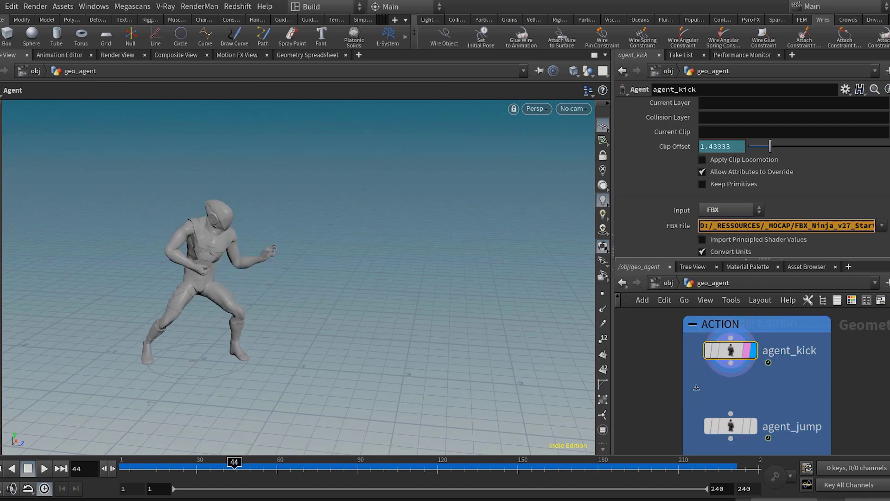
scroll(695, 396, "up", 1)
left_click(666, 282)
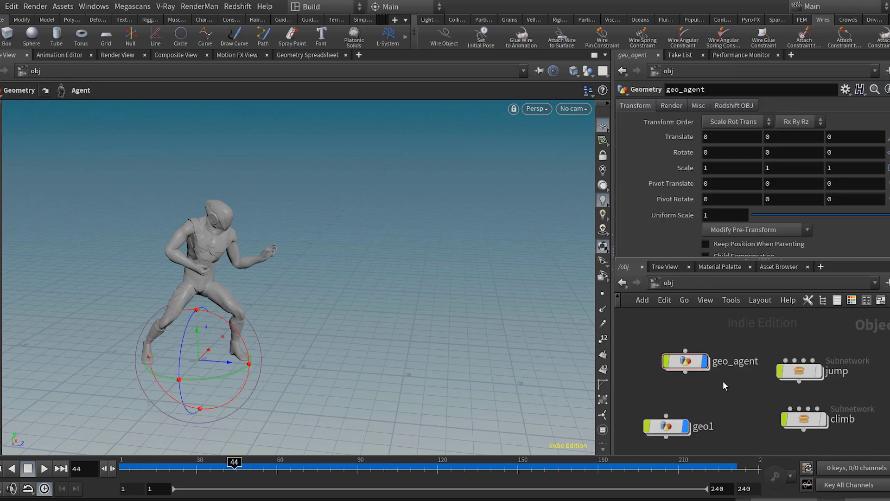
left_click(1, 7)
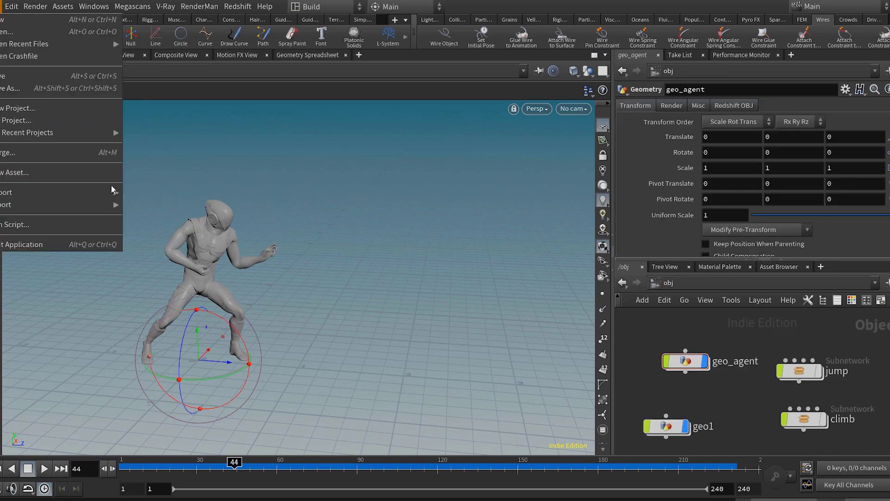
mouse_move(106, 190)
left_click(181, 229)
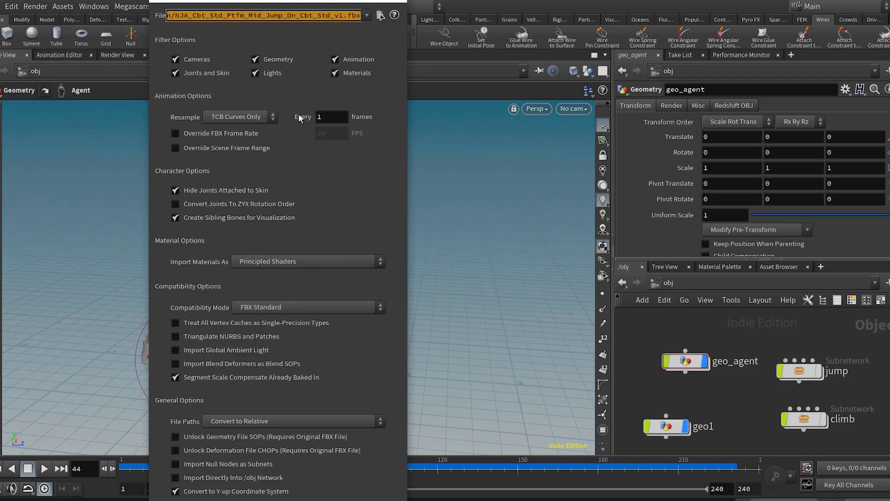
key("ctrl+v")
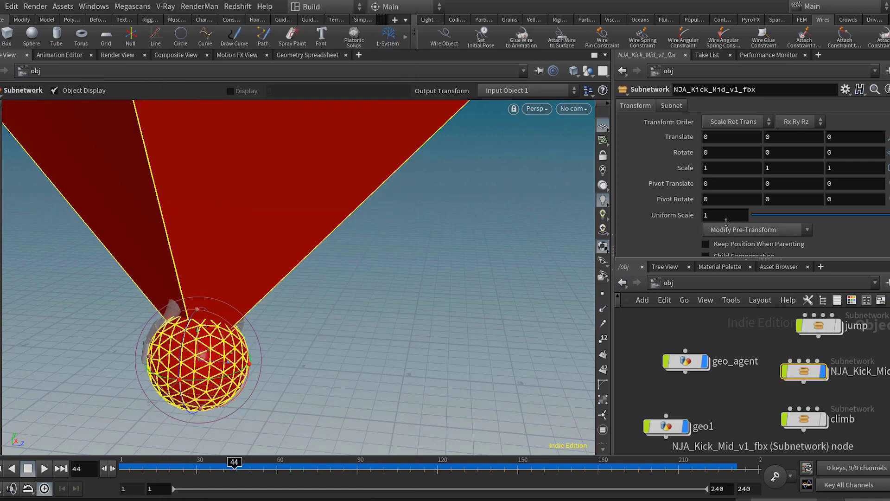
Set the imported NJA_Kick_Mid_v1_fbx subnetwork's Uniform Scale to 0.01 and rename it kick
key("Return")
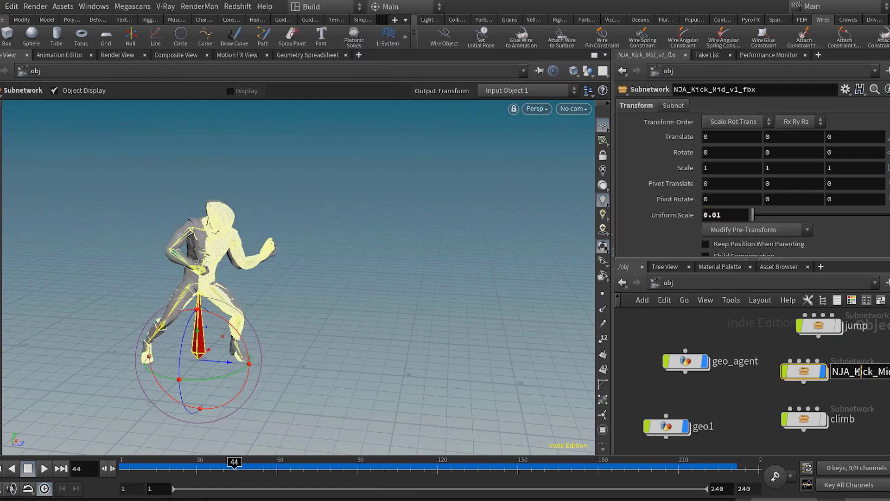
left_click(858, 372)
type("kick")
key("Return")
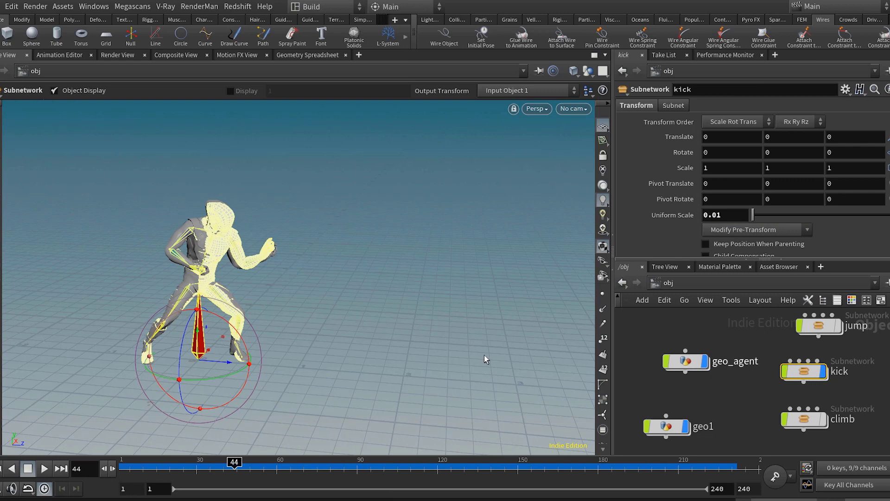
left_click_drag(286, 304, 245, 315, "alt")
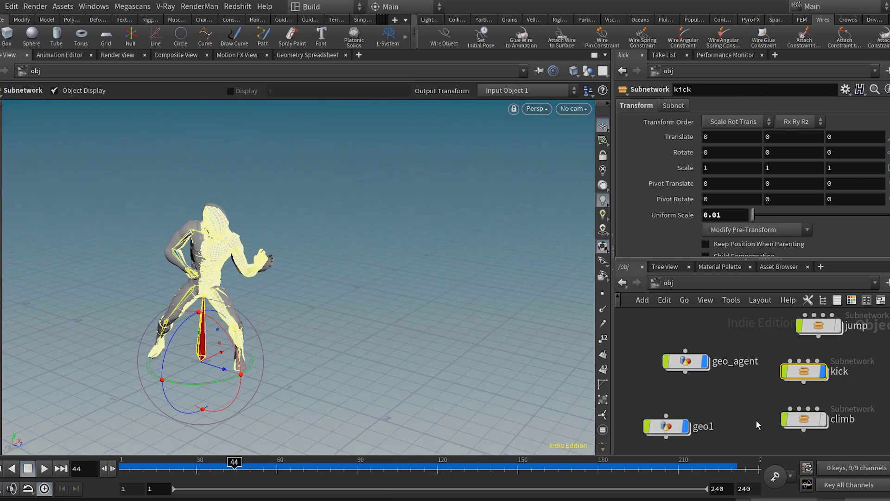
Inside geo_agent, display the timeblend1 retime node below testsim_crowdtransition1 and bypass it
double_click(686, 362)
scroll(750, 384, "down", 5)
middle_click_drag(813, 354, 818, 227)
scroll(755, 387, "up", 1)
middle_click_drag(755, 387, 794, 301)
middle_click_drag(747, 415, 800, 313)
scroll(741, 397, "up", 3)
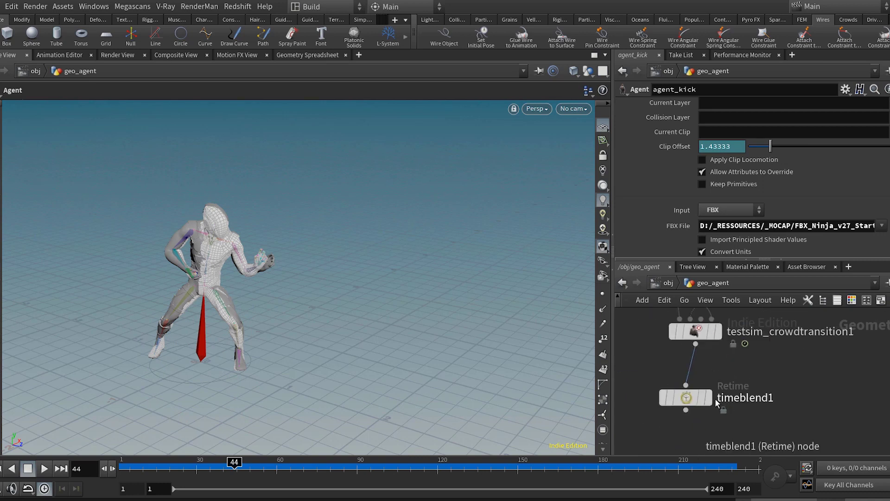
left_click(707, 400)
left_click(695, 401)
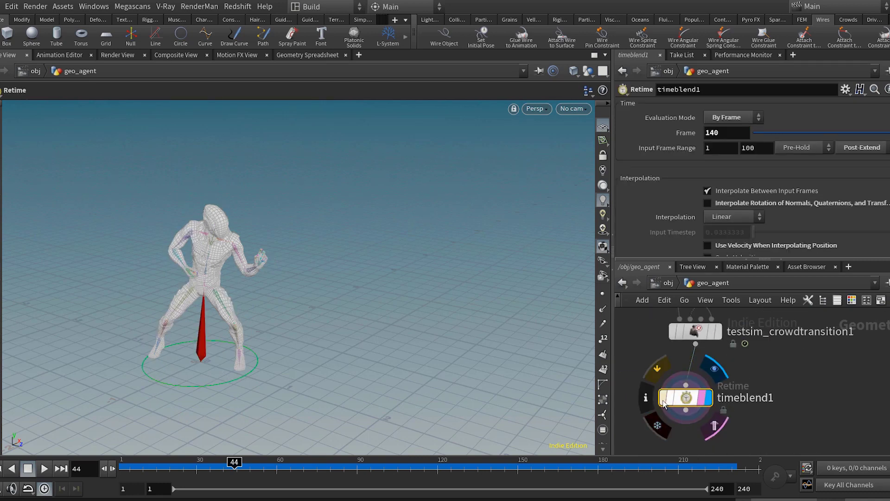
left_click(663, 398)
Scrub the timeline to frame 199 to find the agent's standing pose after the jump
left_click_drag(386, 469, 427, 469)
middle_click_drag(348, 327, 192, 319, "alt")
scroll(296, 352, "down", 8, "alt")
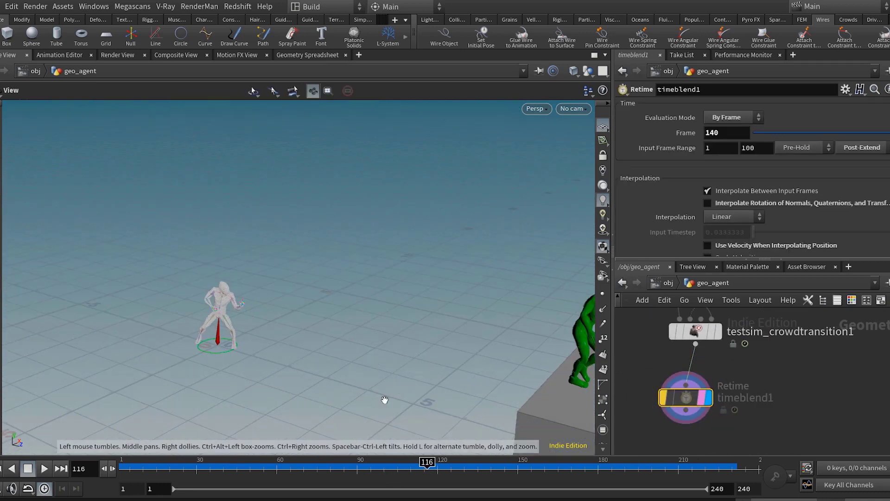
middle_click_drag(575, 431, 479, 410, "alt")
left_click_drag(429, 468, 659, 469)
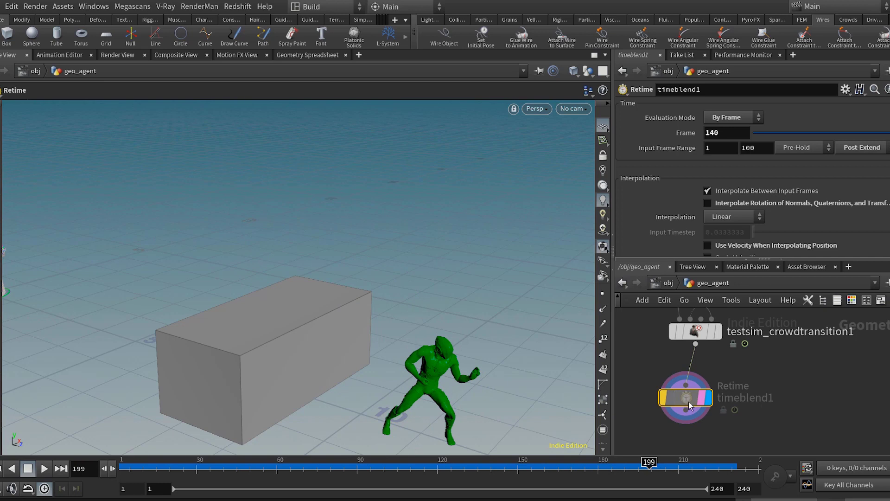
Re-enable timeblend1 and set its Frame to 199
key("b")
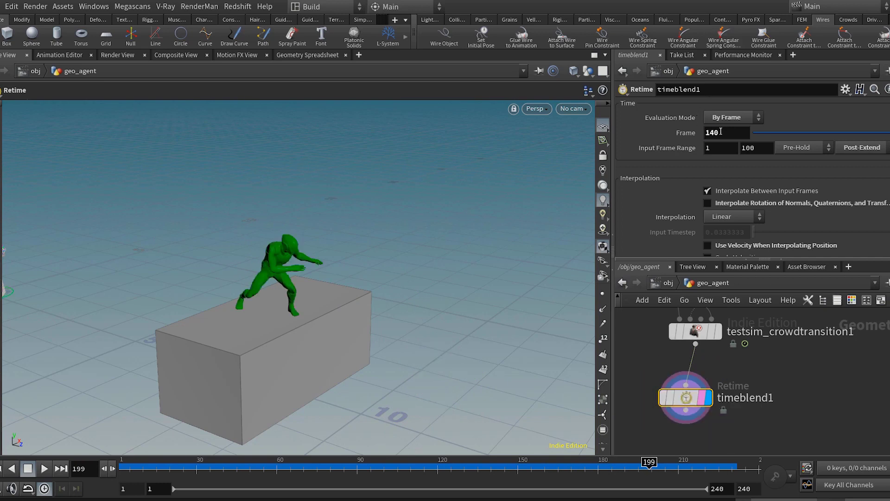
left_click_drag(720, 133, 646, 135)
type("199")
key("Return")
At the obj level, move the kick subnetwork onto the landed agent, at about -0.12, -0.005, 11.05
left_click_drag(414, 372, 403, 299, "alt")
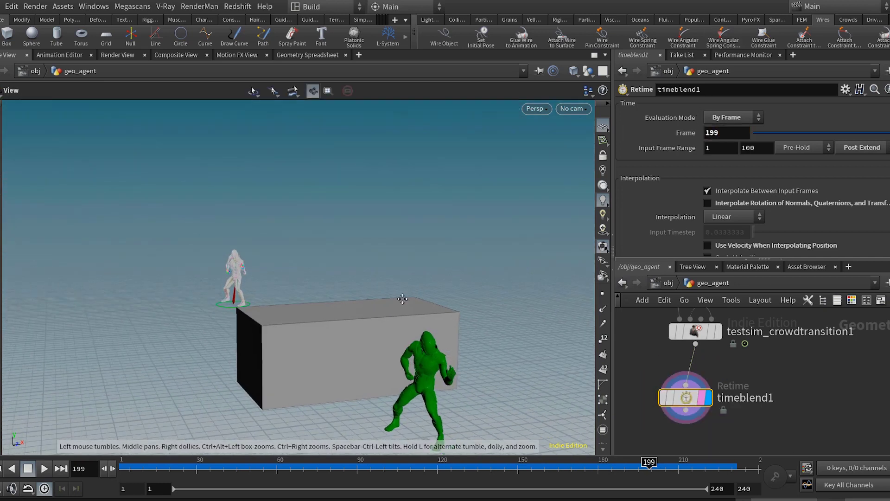
middle_click_drag(402, 299, 371, 232, "alt")
right_click_drag(371, 232, 582, 310, "alt")
left_click(667, 283)
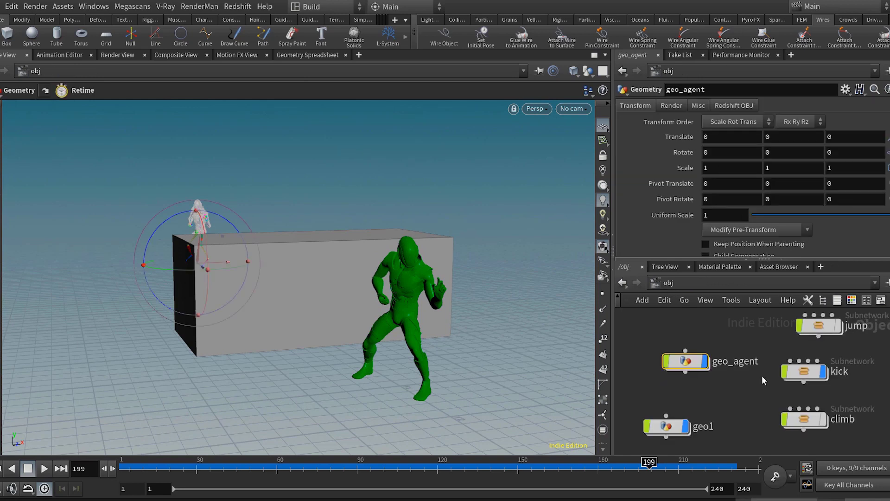
middle_click_drag(740, 400, 730, 394)
left_click(793, 365)
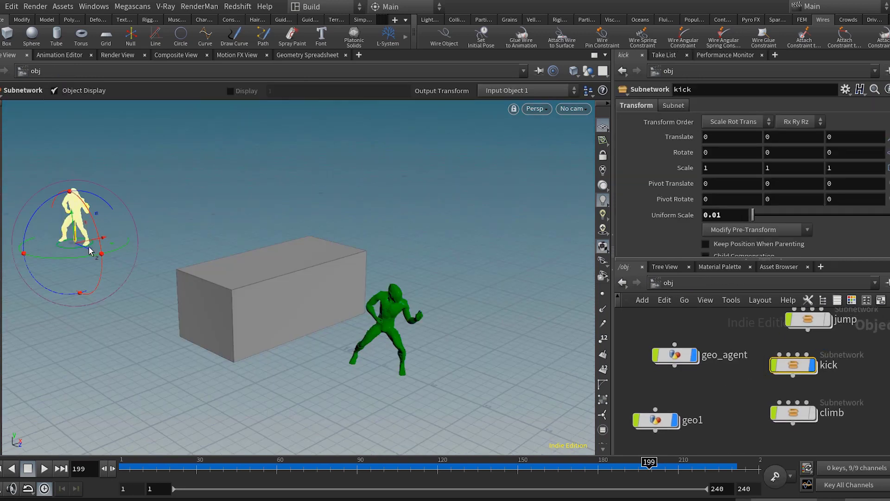
left_click_drag(88, 249, 412, 385)
mouse_move(413, 385)
right_mouse_down("alt")
mouse_move(431, 390)
mouse_move(419, 391)
right_mouse_up("alt")
left_click_drag(419, 391, 324, 306, "alt")
left_click_drag(259, 306, 343, 301, "alt")
left_click_drag(371, 290, 375, 293)
left_click_drag(357, 278, 417, 287, "alt")
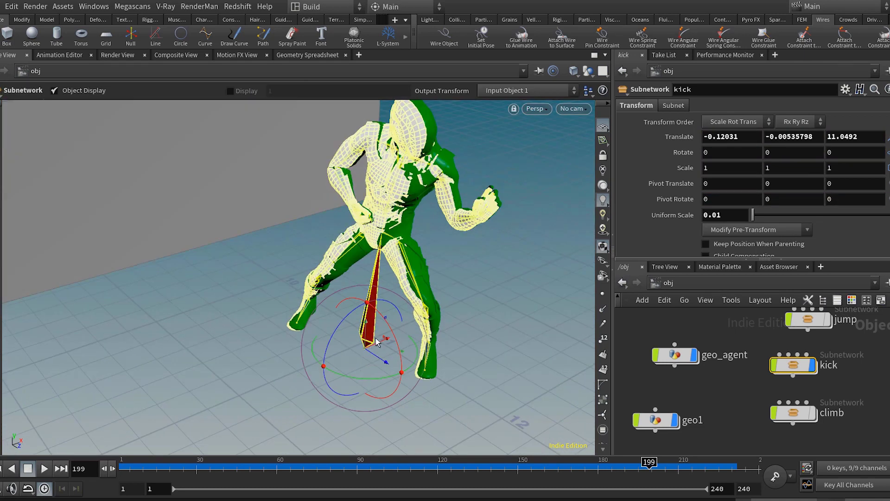
Refine the kick subnetwork's Translate to -0.115349, -0.00535798, 11.0562 to match the agent's pose, and select geo_agent
left_click_drag(376, 342, 417, 320)
middle_click_drag(694, 391, 718, 391)
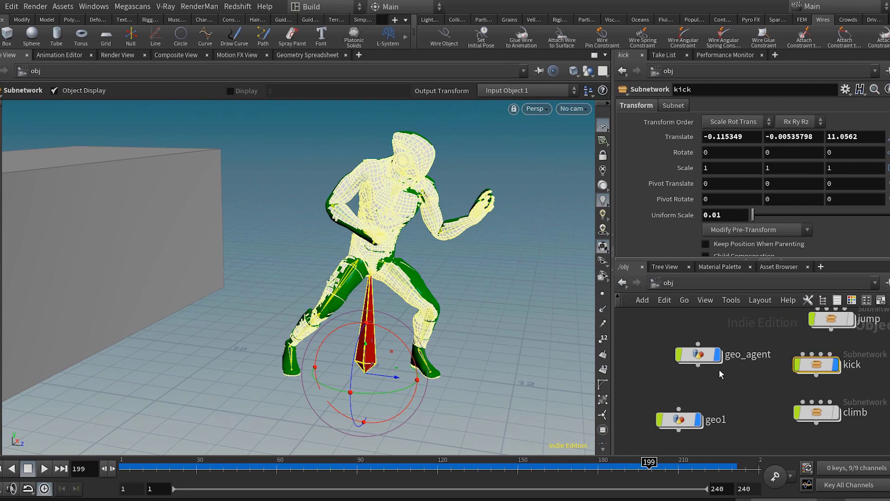
left_click(704, 359)
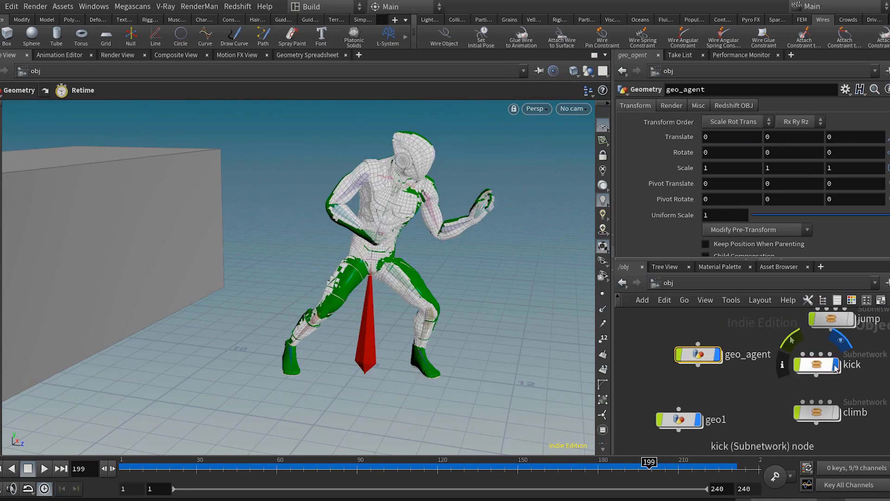
Hide the kick subnetwork in the scene and go inside the geo_agent network
left_click(836, 367)
double_click(701, 357)
scroll(730, 369, "down", 7)
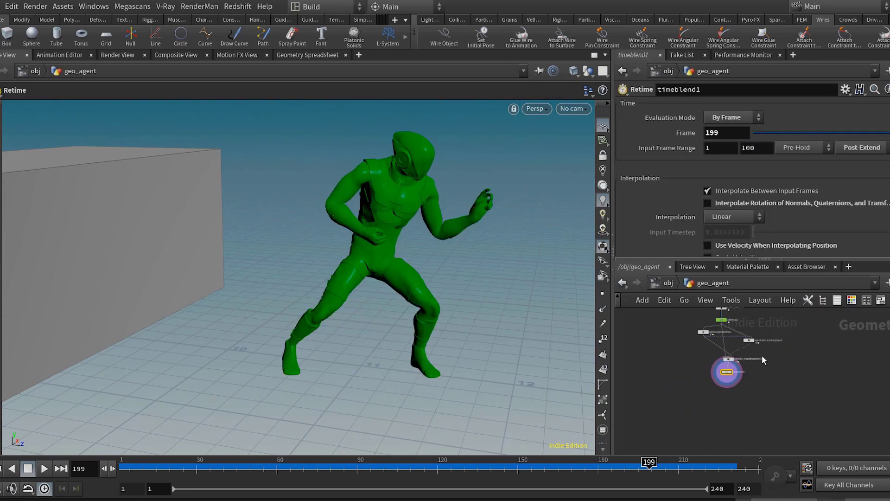
middle_click_drag(761, 356, 753, 406)
scroll(723, 362, "up", 6)
scroll(729, 376, "down", 1)
In agentclip1, add a clip named kick that uses /obj/kick as its Character Rig
left_click(685, 391)
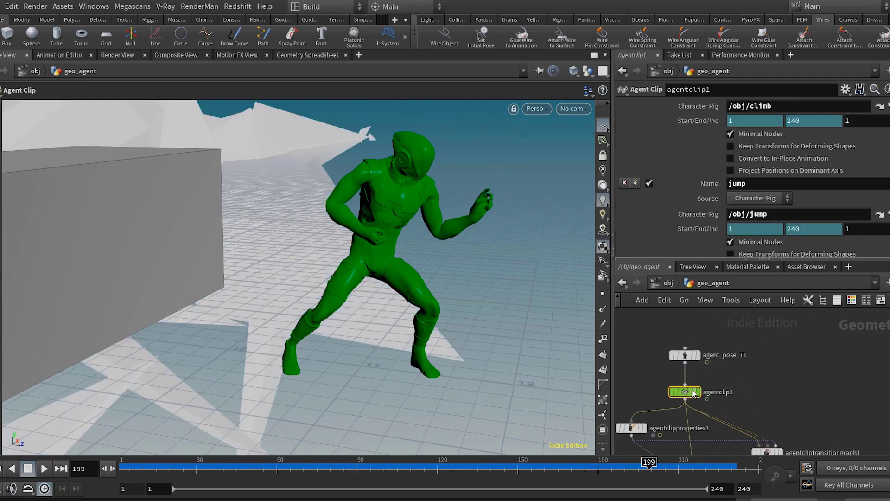
scroll(692, 206, "up", 10)
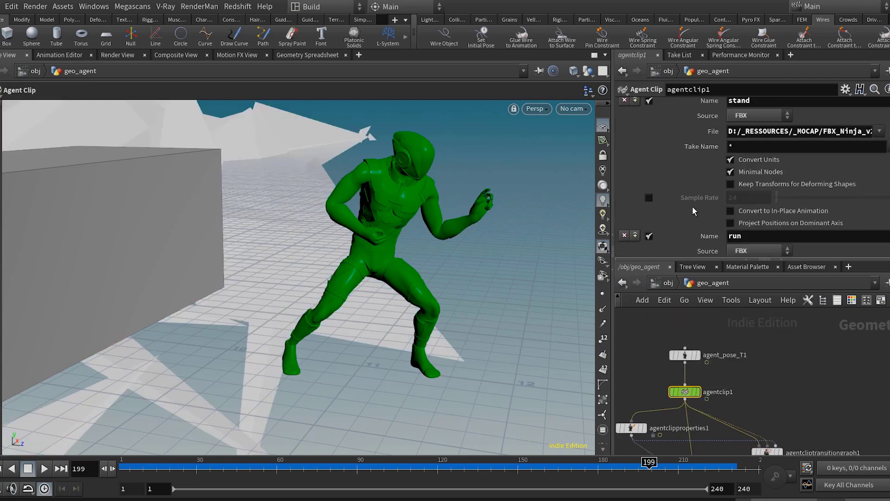
left_click(769, 177)
scroll(734, 164, "down", 12)
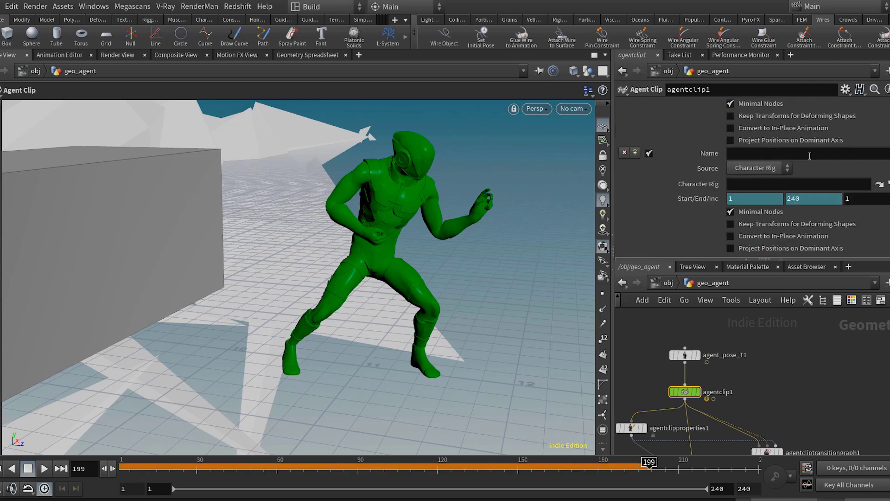
left_click(809, 155)
type("kick")
key("Return")
left_click(886, 184)
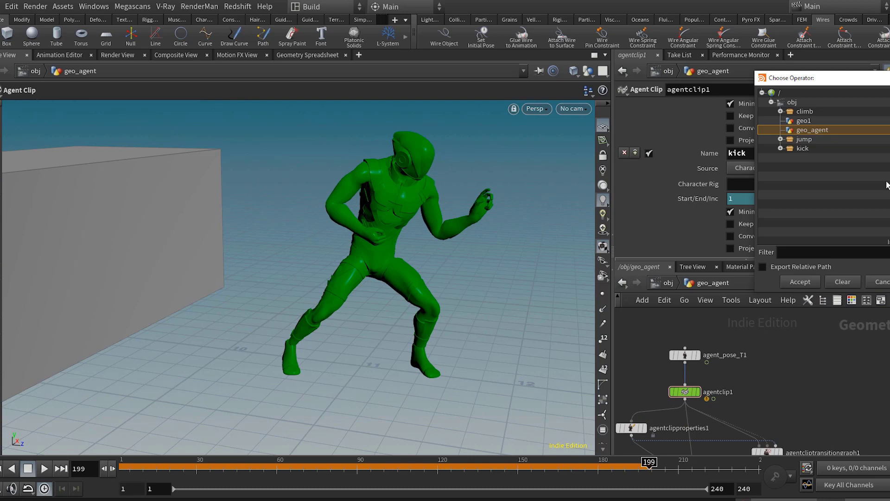
double_click(811, 148)
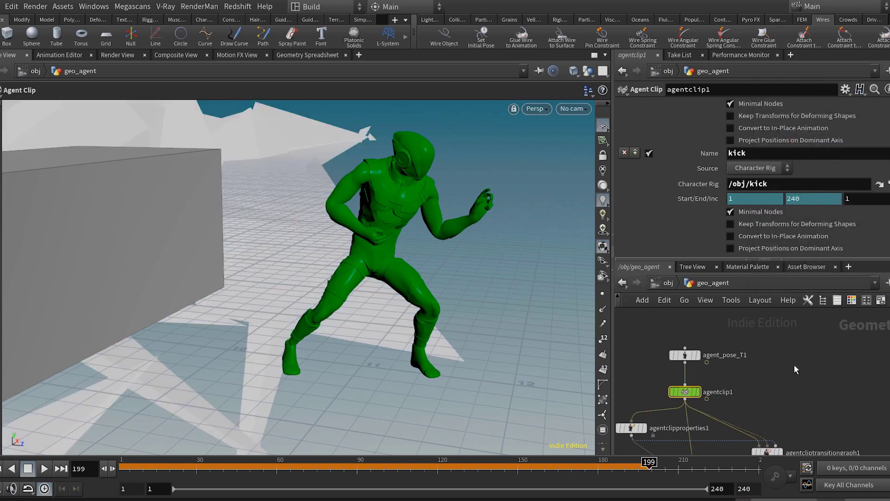
Display agentclipproperties1 and add a fifth clip entry with kick as its Clip Name
middle_click_drag(782, 398, 804, 327)
scroll(803, 372, "up", 3)
middle_click_drag(652, 399, 818, 408)
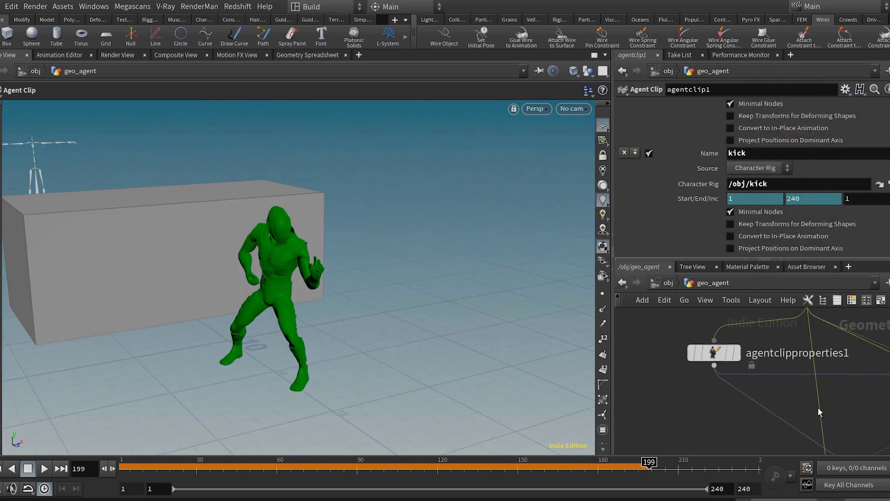
scroll(777, 364, "up", 3)
left_click(718, 353)
left_click(693, 354)
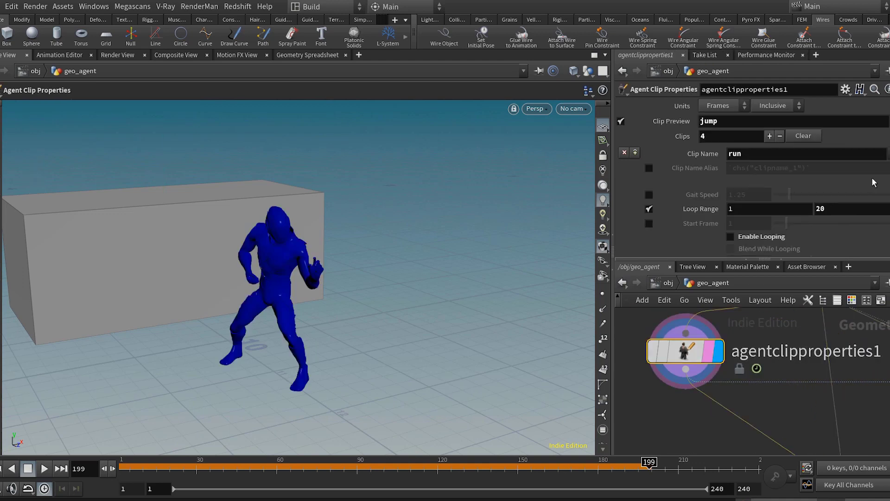
left_click(769, 136)
scroll(788, 183, "down", 10)
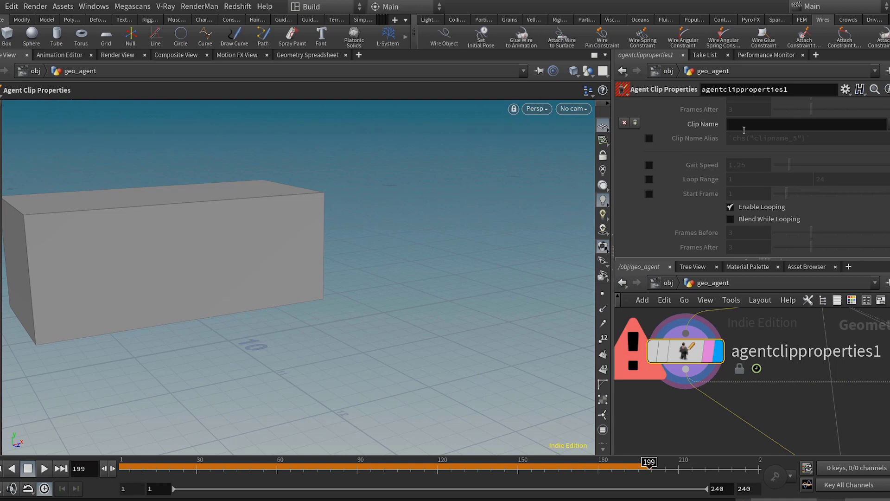
left_click(888, 124)
left_click(883, 174)
Set the Clip Preview to kick and enable the kick clip's Loop Range from 1 to 50
scroll(886, 162, "up", 10)
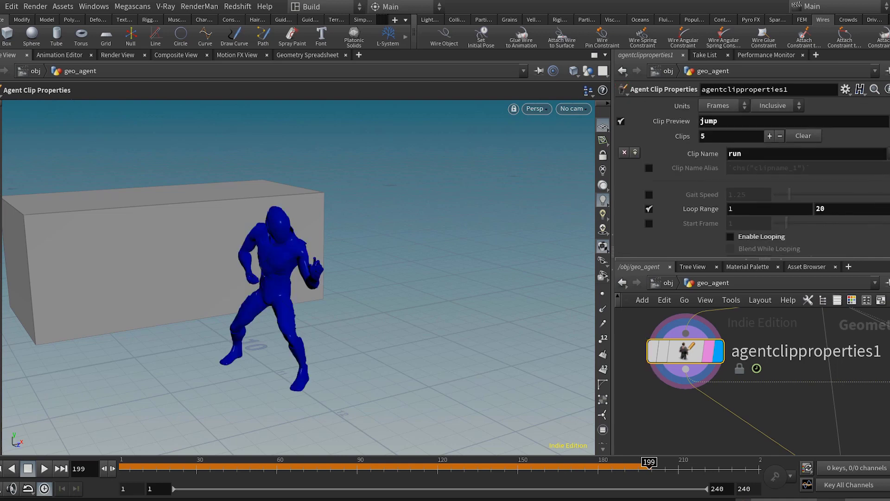
left_click(887, 171)
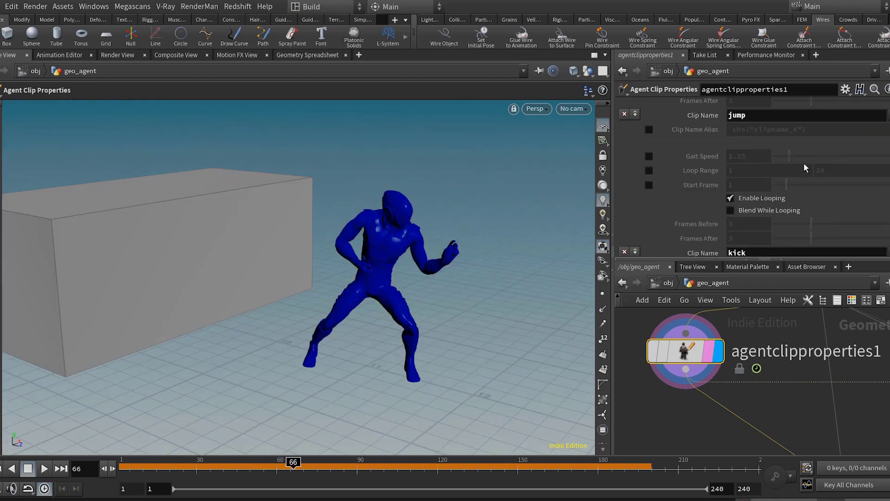
scroll(804, 162, "down", 4)
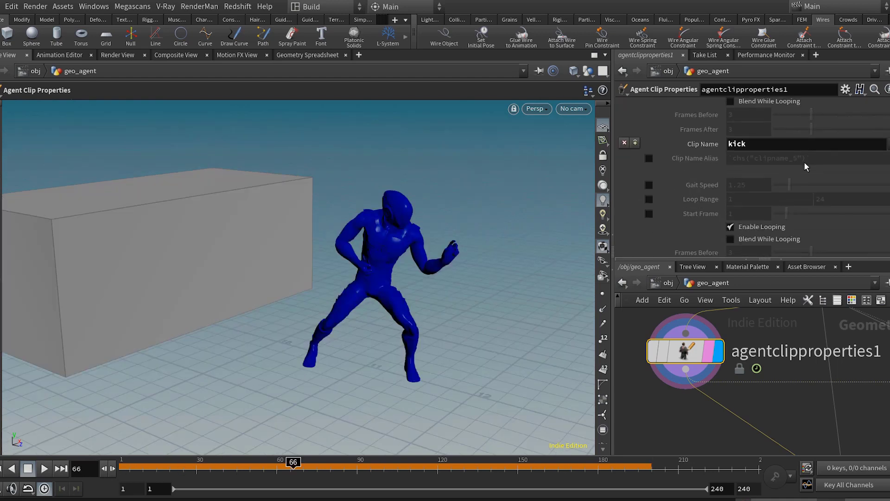
scroll(754, 164, "down", 1)
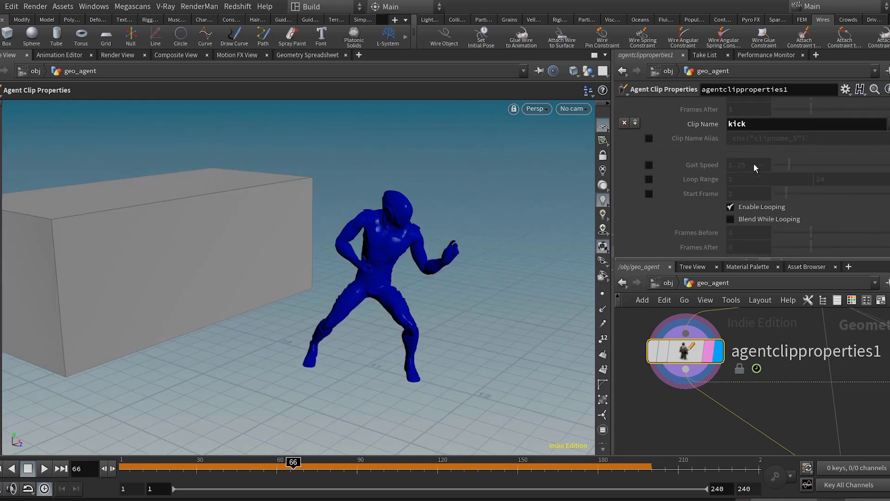
left_click(649, 179)
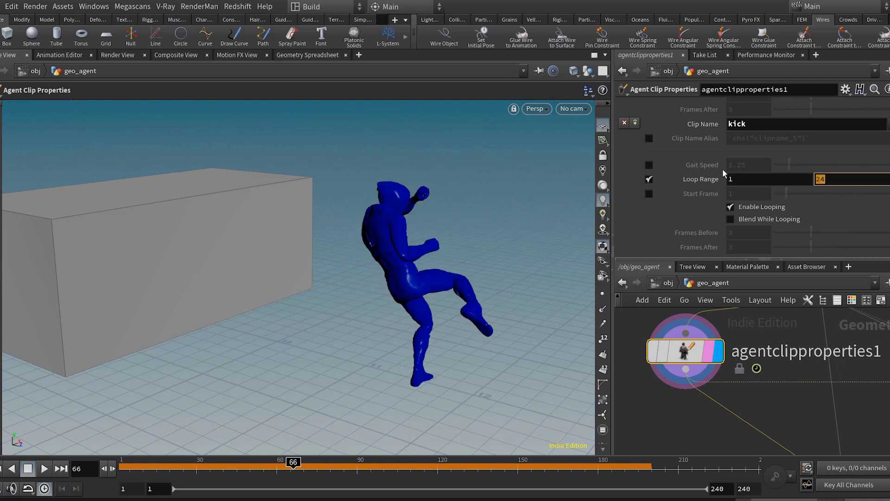
type("50")
key("Return")
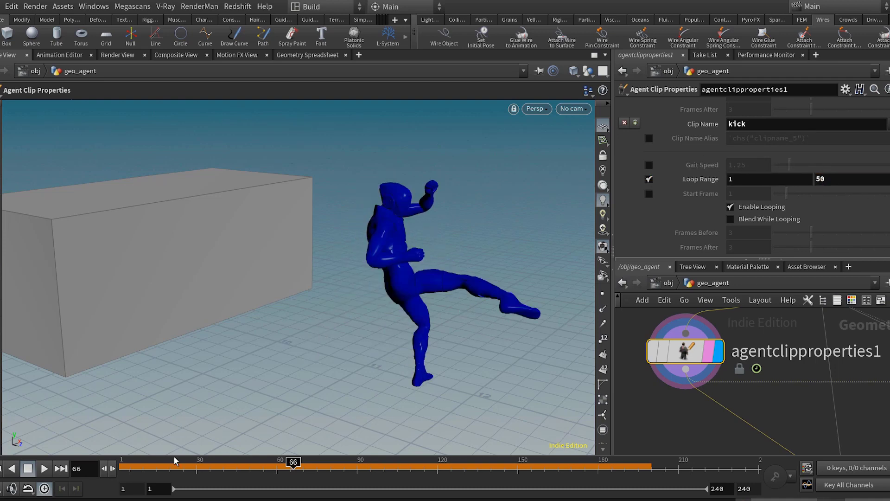
Scrub through the previewed kick, turn off Enable Looping for the kick clip, and return to frame 1
left_click_drag(194, 467, 248, 466)
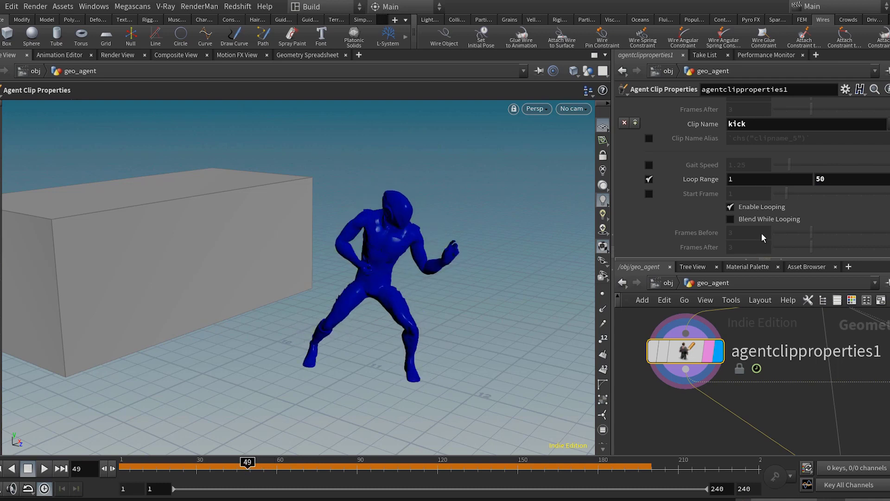
left_click_drag(306, 469, 122, 468)
scroll(790, 376, "down", 5)
scroll(790, 374, "down", 5)
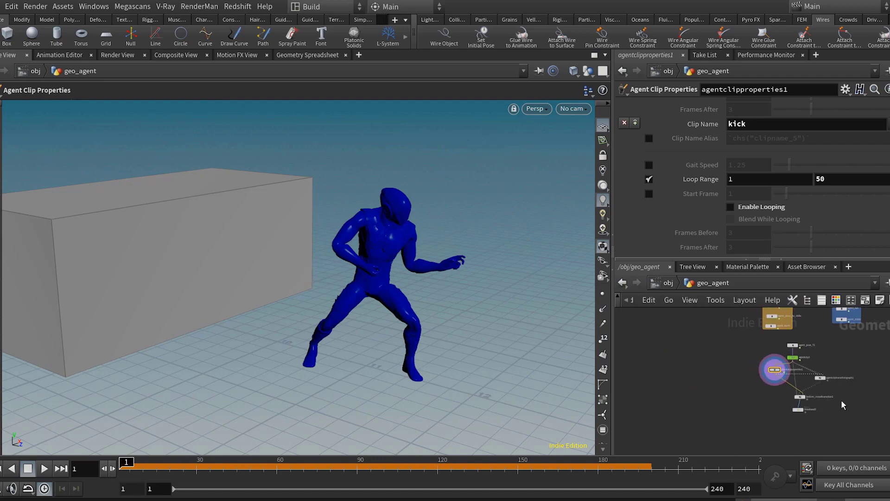
Display the testsim_crowdtransition1 node and open the Extra Transitions settings of agentcliptransitiongraph1
scroll(823, 406, "up", 8)
left_click(769, 375)
left_click(750, 374)
middle_click_drag(846, 340, 767, 409)
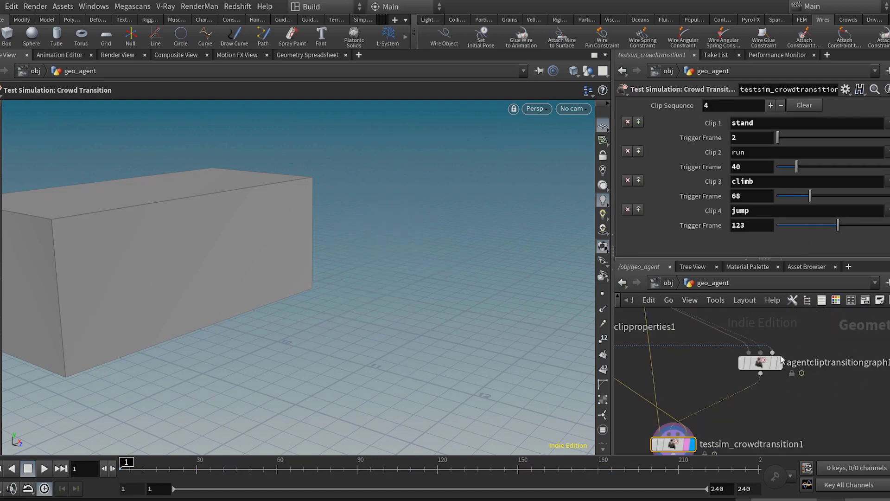
left_click(761, 363)
scroll(716, 174, "up", 10)
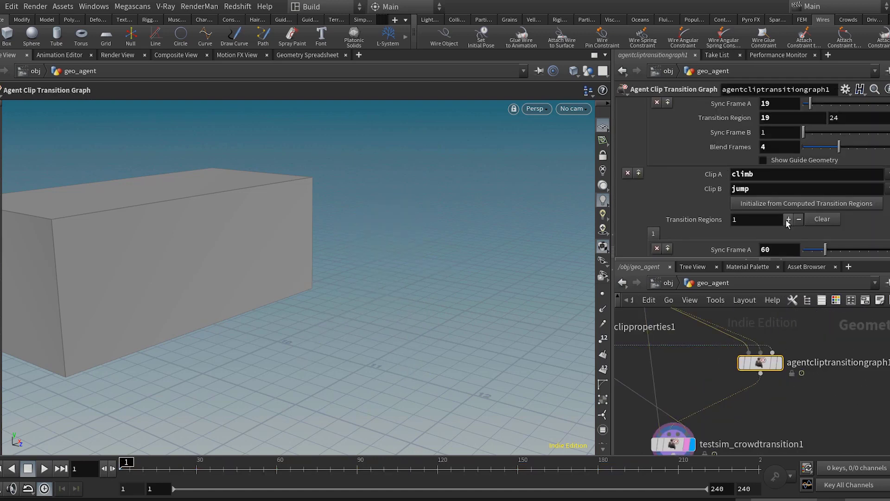
scroll(788, 219, "up", 3)
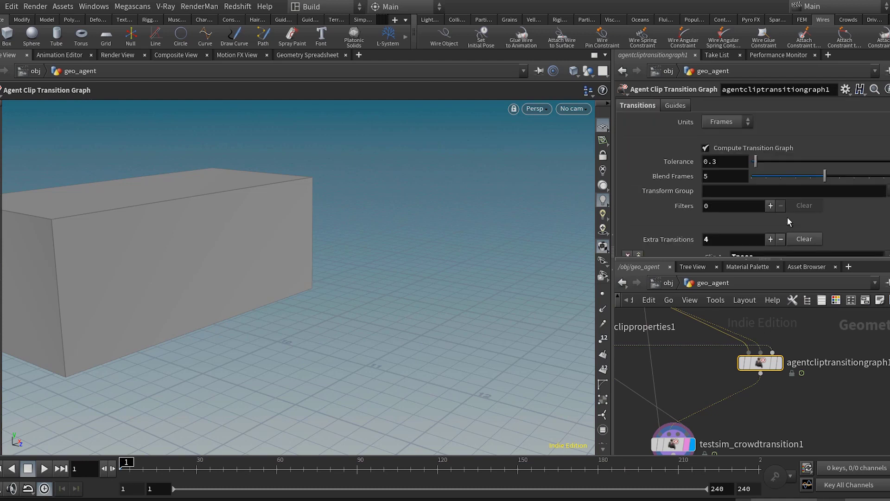
Add a fifth extra transition with Clip A set to jump and Clip B set to kick
left_click(770, 240)
scroll(771, 209, "down", 6)
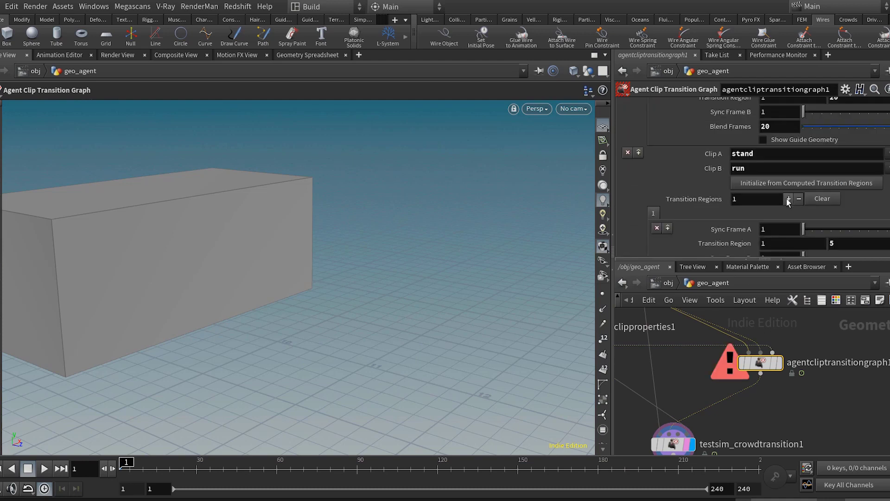
left_click(887, 127)
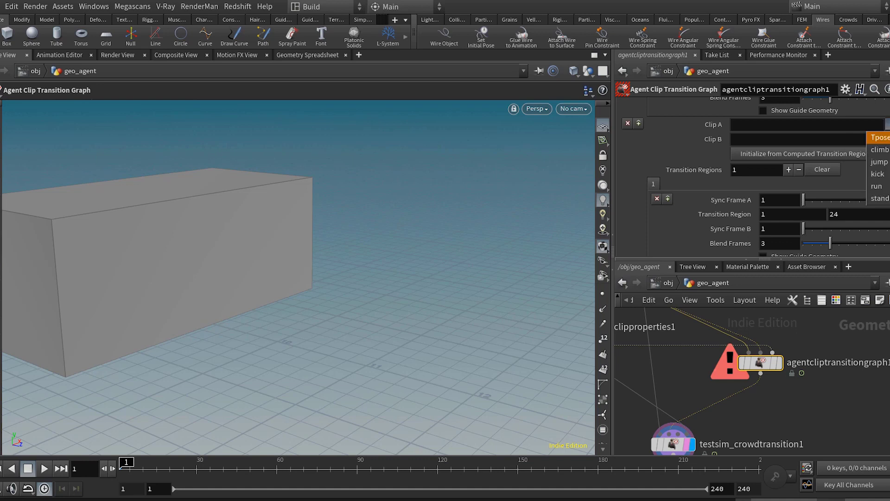
left_click(886, 161)
left_click(887, 139)
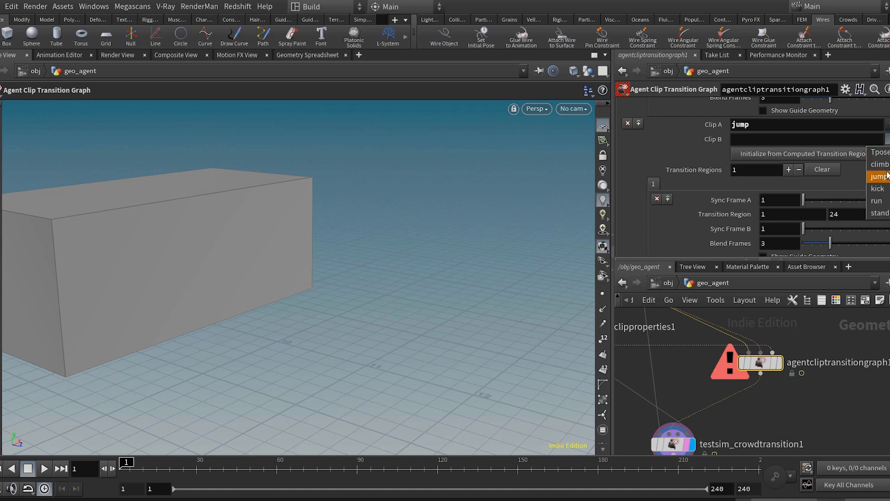
left_click(878, 188)
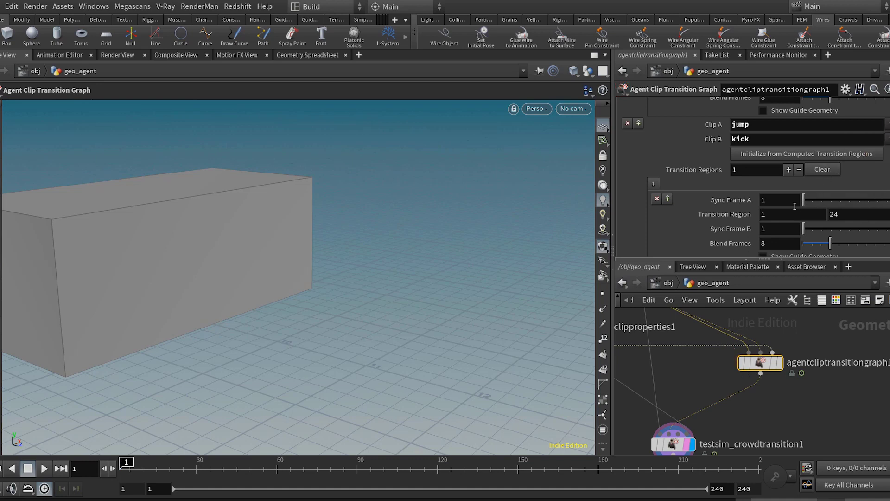
Display the transition graph with guide geometry for jump to kick, setting Sync Frame A to 70 and Transition Region to 70–74
scroll(779, 215, "down", 2)
left_click(785, 245)
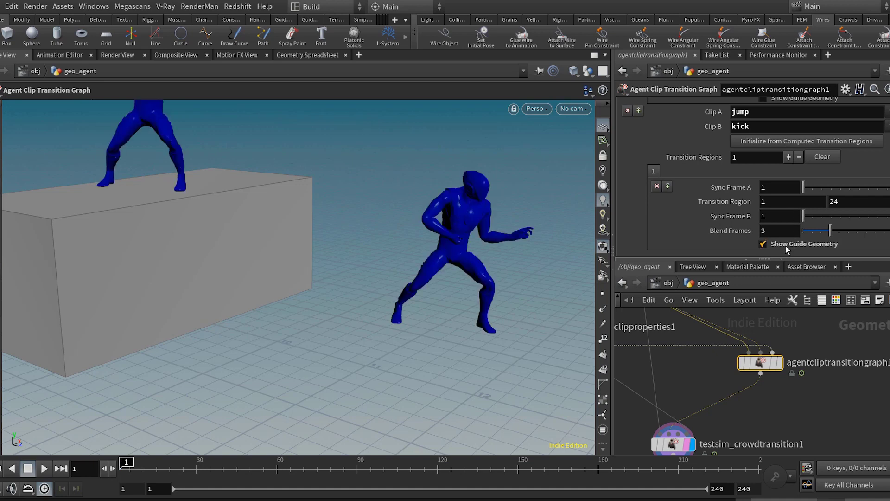
left_click(780, 363)
middle_click_drag(374, 304, 364, 347, "alt")
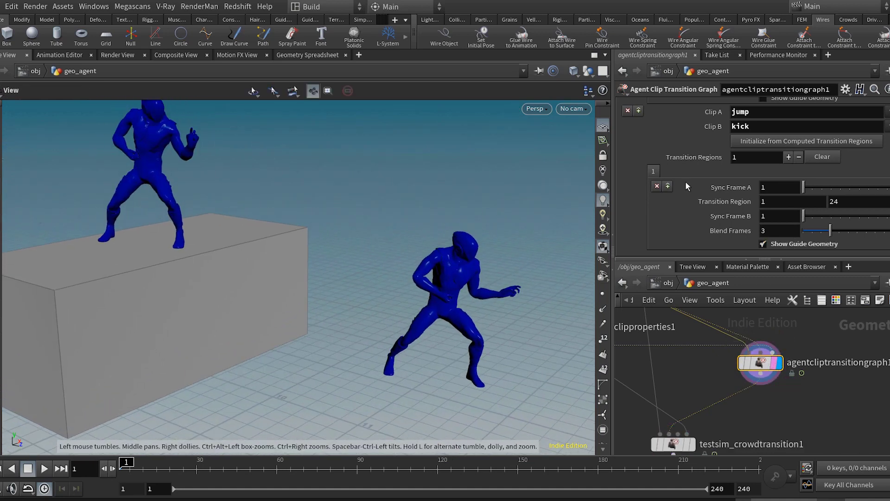
left_click_drag(803, 188, 830, 187)
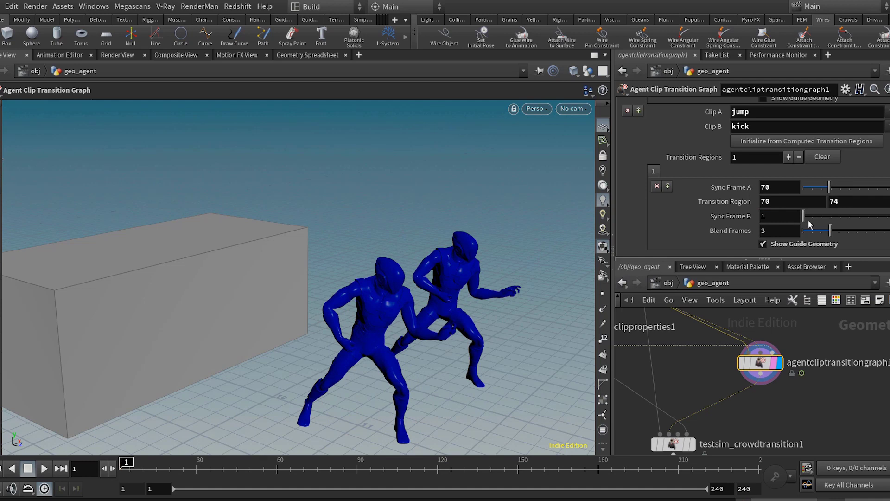
left_click_drag(447, 274, 425, 267, "alt")
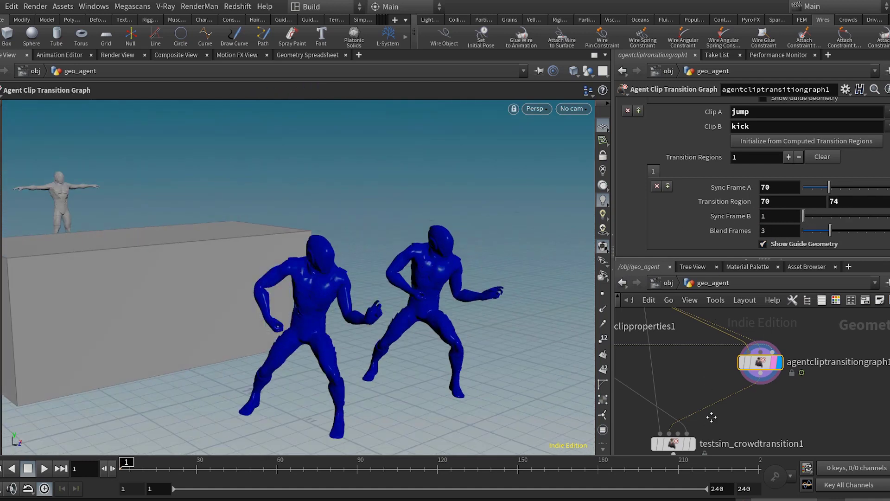
Add kick as the fifth clip in the clip sequence of testsim_crowdtransition1
middle_click_drag(711, 417, 763, 366)
scroll(738, 400, "up", 2)
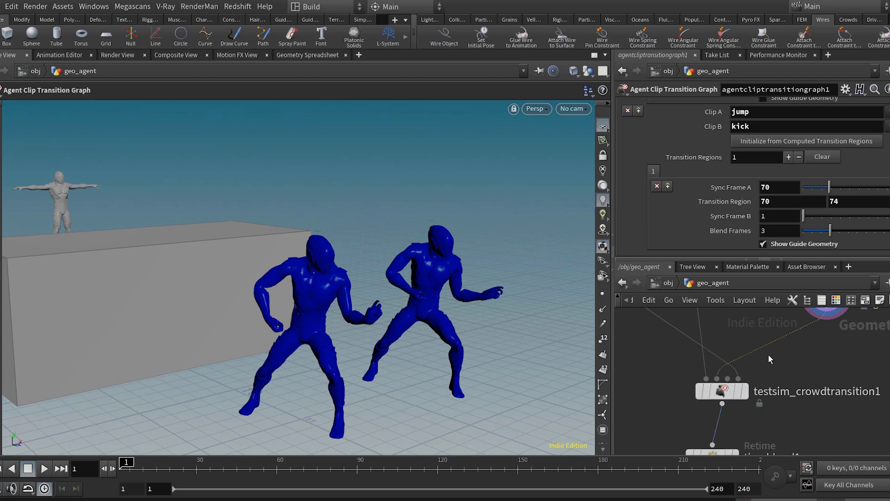
left_click(728, 392)
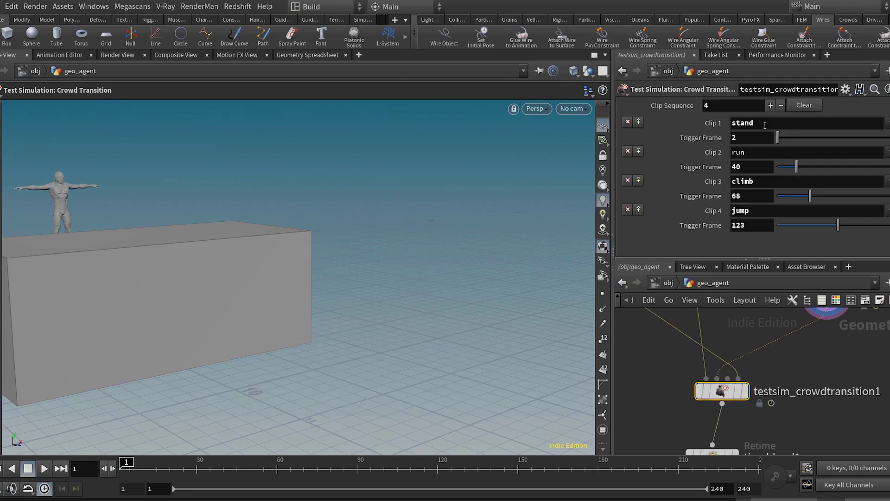
scroll(781, 122, "up", 3)
left_click(770, 137)
scroll(830, 160, "down", 4)
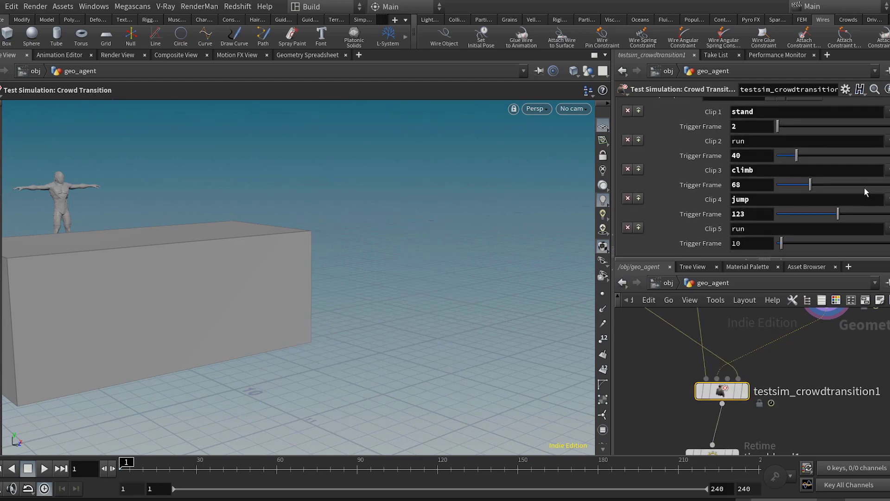
left_click(886, 230)
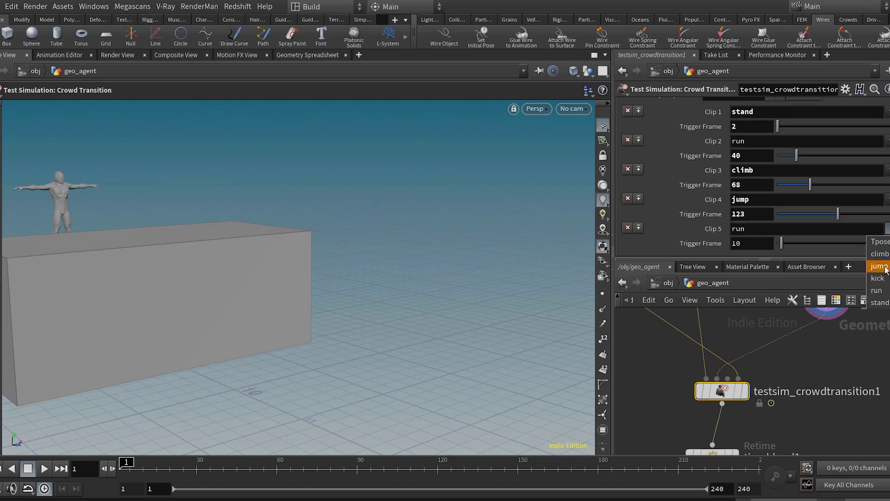
left_click(878, 278)
Set the kick clip's Trigger Frame to 160 and play the test simulation from frame 1
left_click(746, 244)
key("BackSpace")
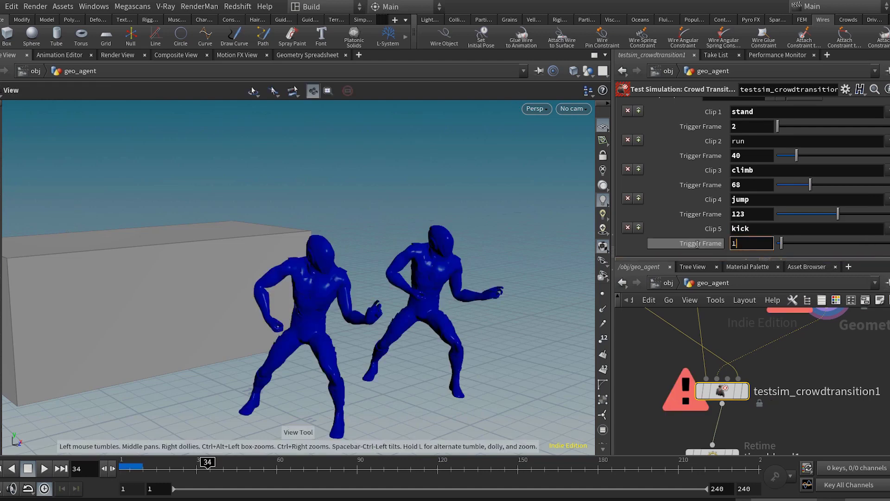
type("60")
key("Return")
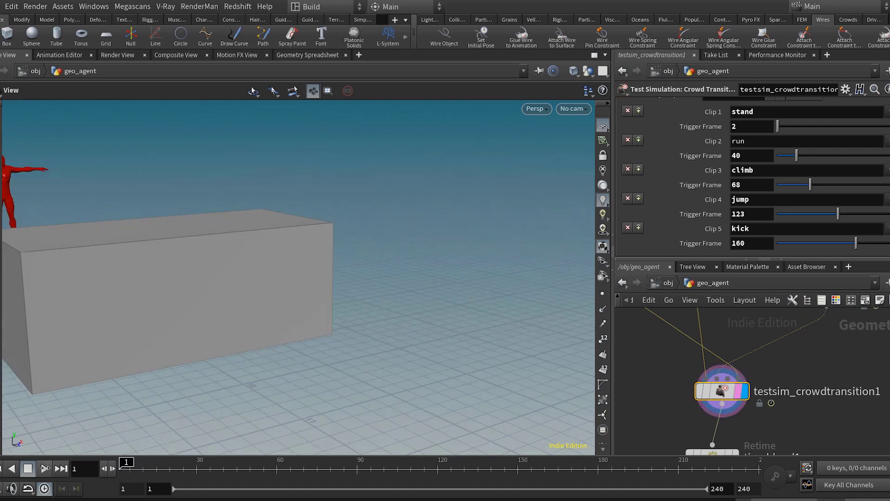
left_click(45, 470)
scroll(186, 362, "down", 3)
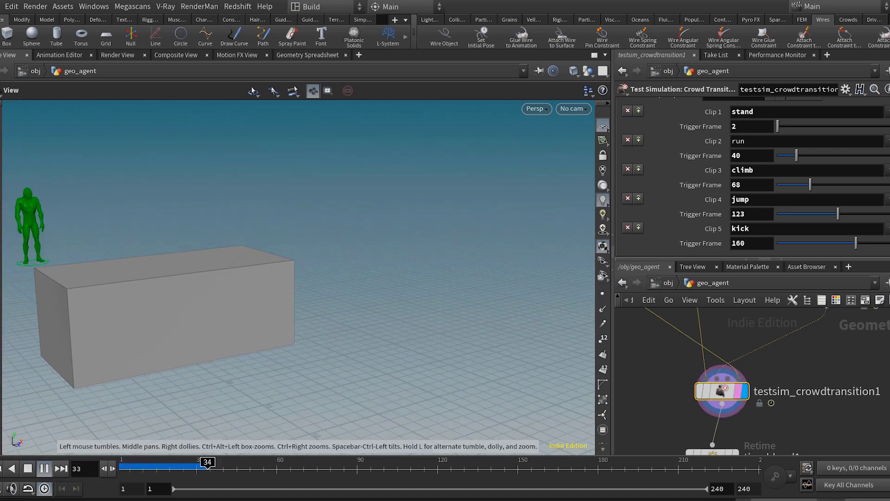
Extend the animation's end frame to 300 and move the playhead to frame 237
left_click_drag(241, 311, 224, 307)
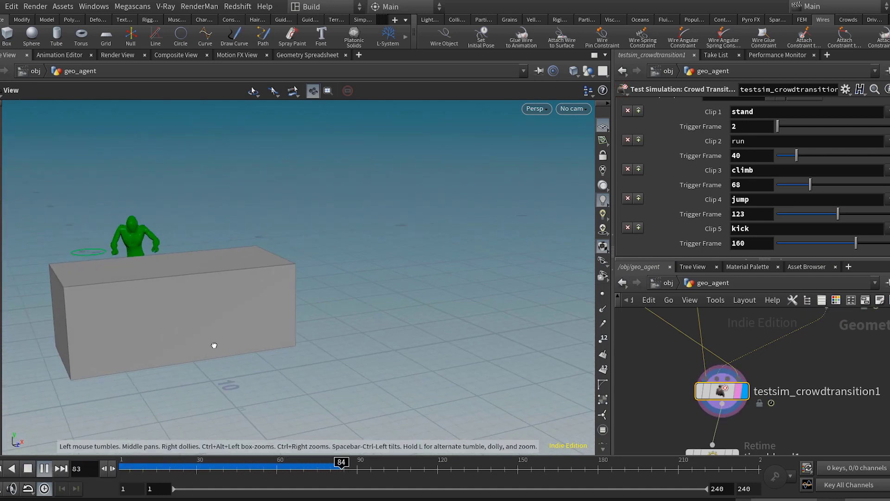
left_click_drag(213, 344, 232, 340)
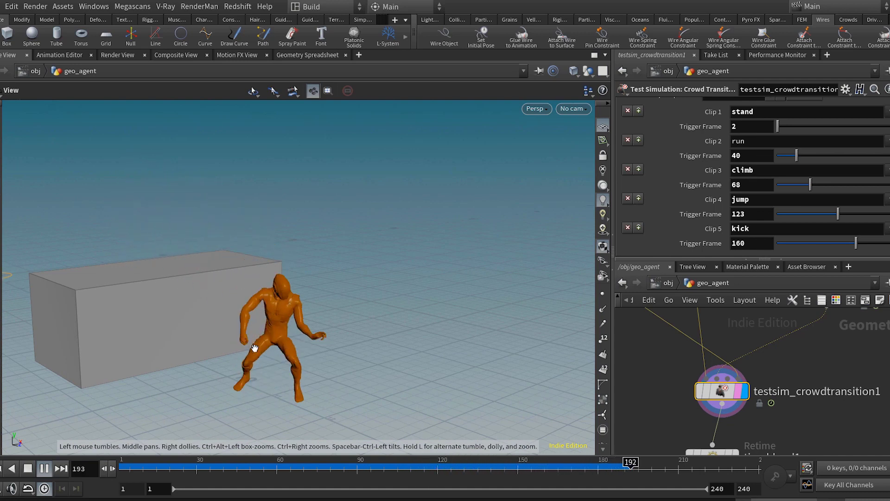
left_click_drag(761, 492, 733, 494)
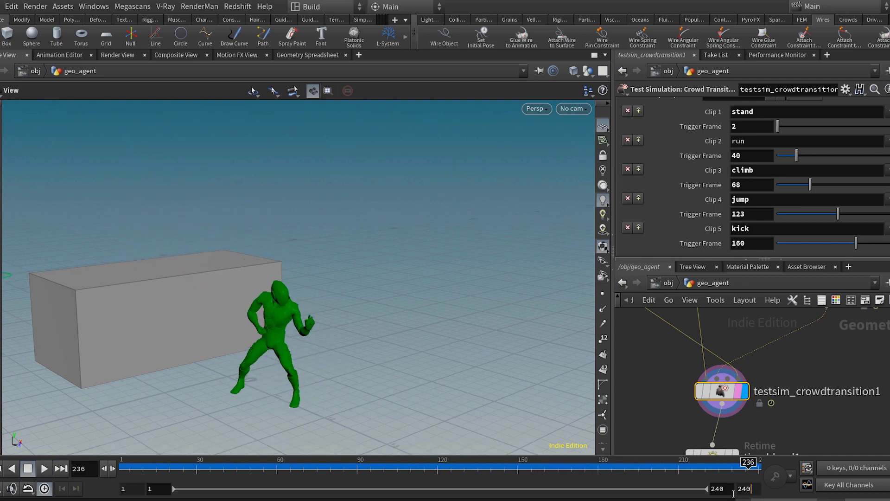
type("300")
key("Return")
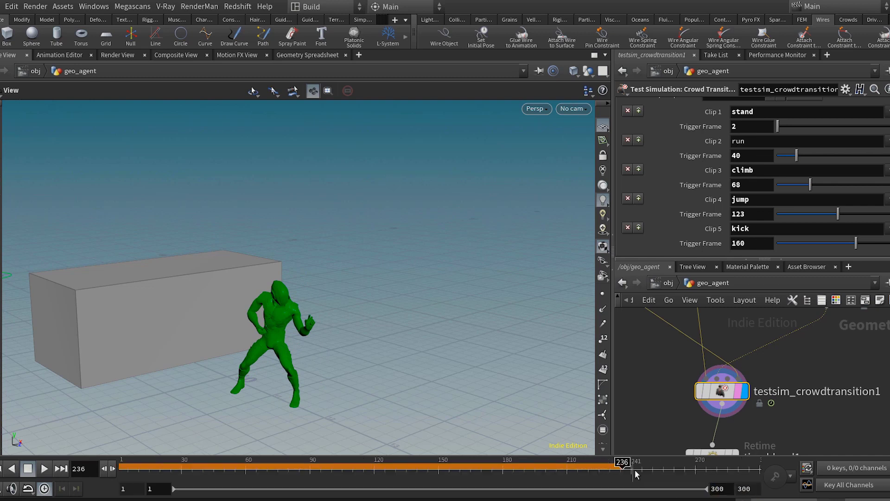
left_click_drag(624, 468, 631, 467)
Copy the FBX File path from the iddle_fight agent node and return to the object level
double_click(708, 391)
scroll(707, 373, "up", 2)
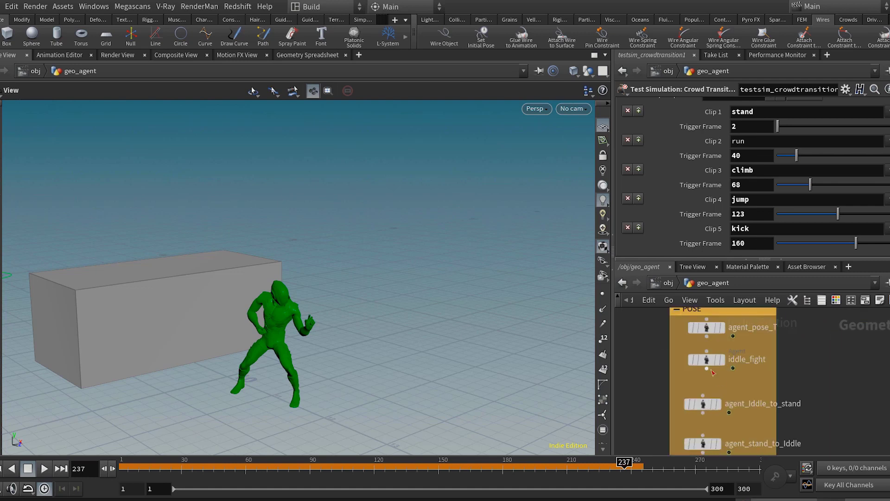
left_click(706, 360)
double_click(769, 223)
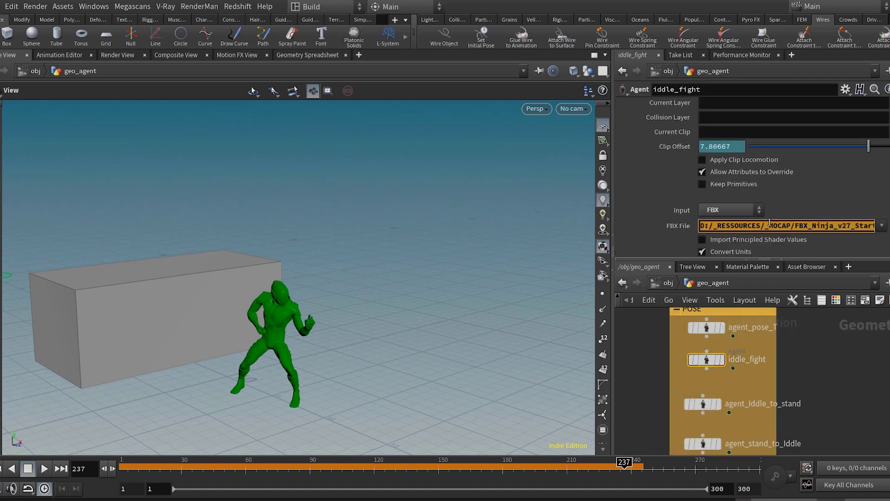
scroll(706, 405, "down", 3)
left_click(667, 284)
Import the FBX file from the copied path into the scene with the default import options
left_click(1, 7)
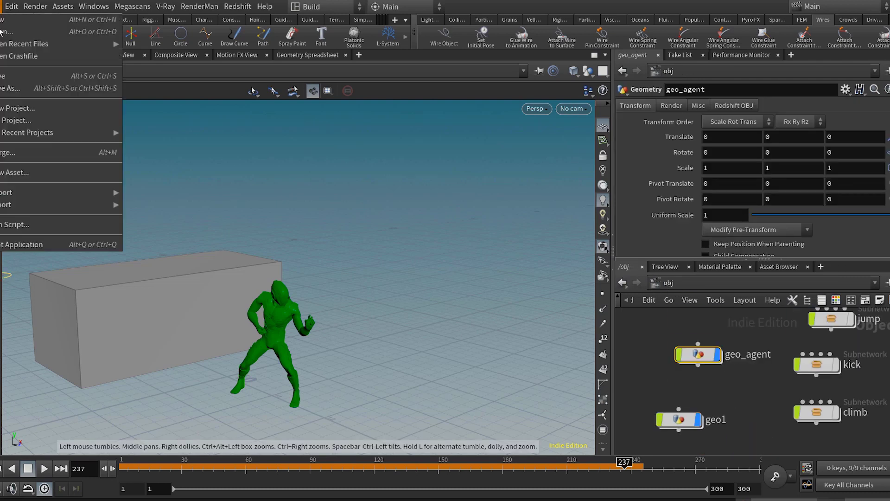
mouse_move(55, 192)
left_click(148, 228)
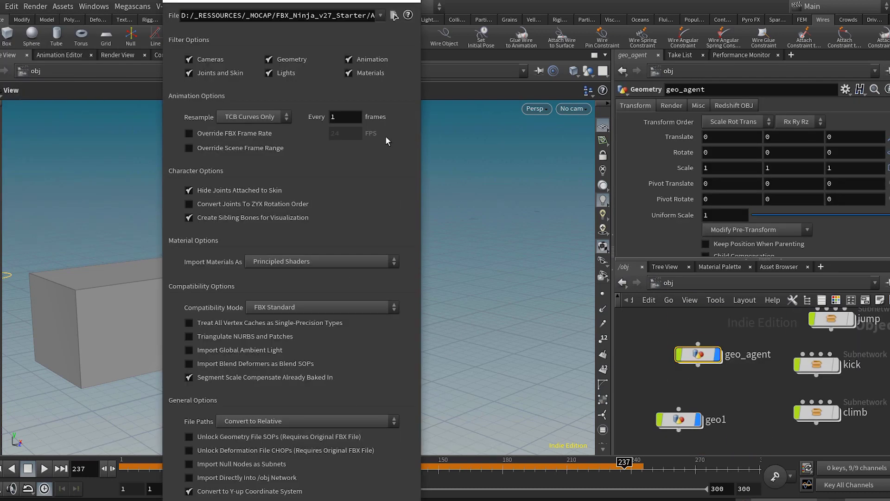
left_click_drag(275, 2, 271, 1)
left_click(374, 498)
Place the imported FBX subnetwork below climb and rename it iddle_fight
middle_click_drag(760, 393, 693, 397)
left_click_drag(737, 369, 769, 437)
left_click(871, 398)
type("iddle_fight")
key("Return")
Set the iddle_fight subnetwork's Uniform Scale to 0.01
left_click(751, 403)
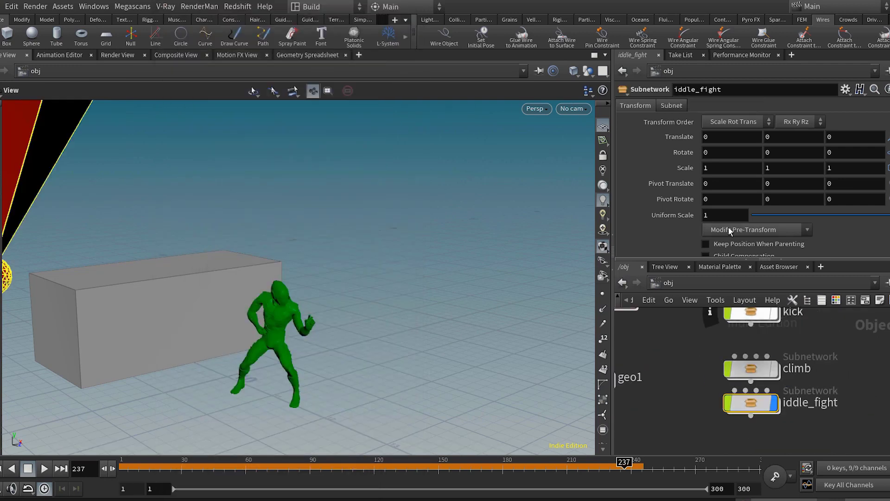
double_click(721, 215)
type("0.01")
key("Return")
Copy the kick subnetwork's Z translation and set iddle_fight's Translate Z to 11.0562
middle_click_drag(798, 341, 800, 366)
left_click_drag(799, 366, 703, 310)
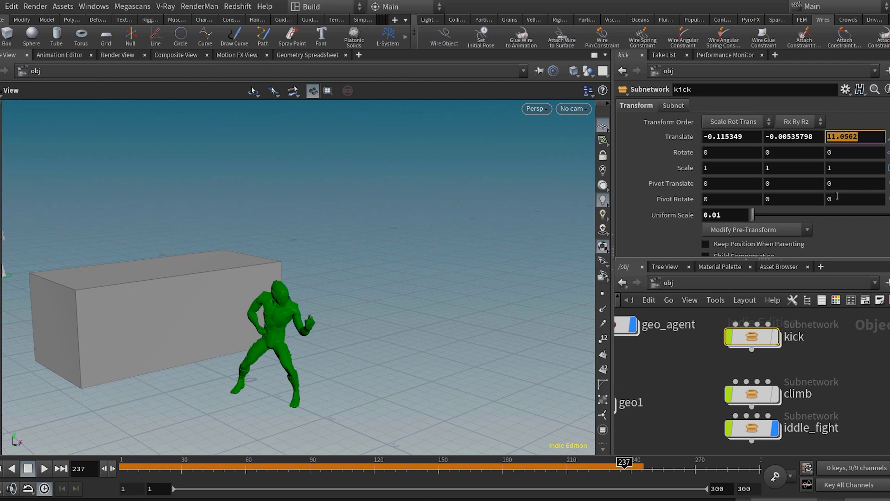
middle_click_drag(830, 412, 832, 374)
left_click_drag(830, 441, 720, 378)
double_click(841, 137)
type("11.0562")
key("Return")
Move the iddle_fight character onto the green agent at about -0.117, -0.006, 11.061, matching its pose from several angles
right_click_drag(333, 364, 403, 380)
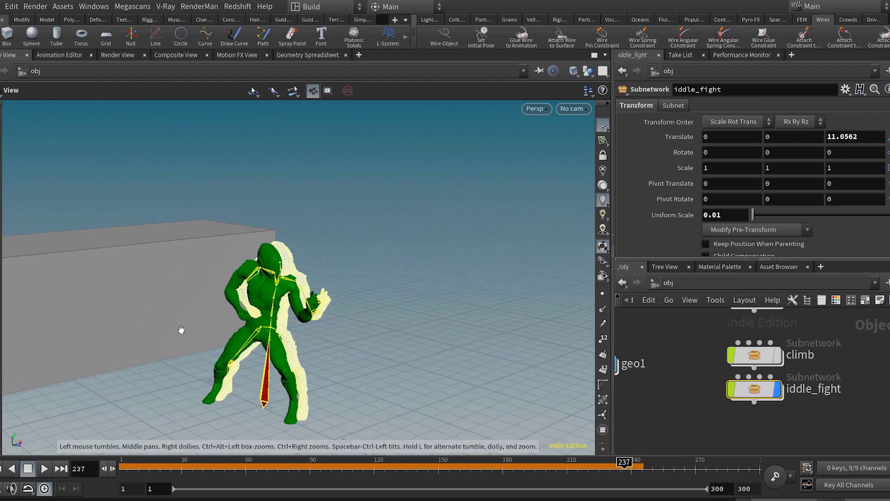
key("Return")
left_click_drag(287, 404, 332, 388)
right_click_drag(331, 388, 413, 377, "alt")
right_click(414, 377, "alt")
left_click(351, 368)
left_click_drag(351, 368, 398, 364, "alt")
right_click_drag(273, 315, 125, 283, "alt")
left_click_drag(125, 283, 274, 343, "alt")
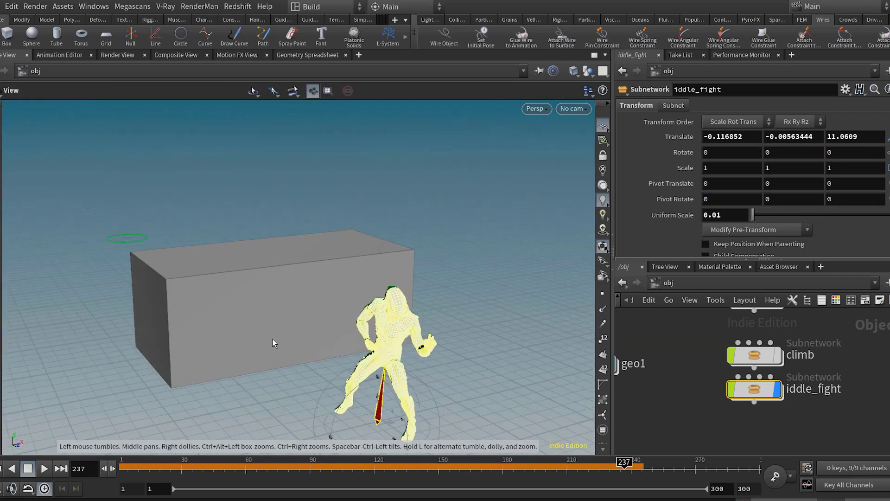
Go back inside geo_agent and add a sixth clip entry to agentclip1
left_click_drag(754, 390, 755, 403)
scroll(754, 402, "down", 5)
scroll(711, 368, "up", 2)
left_click_drag(678, 352, 667, 350)
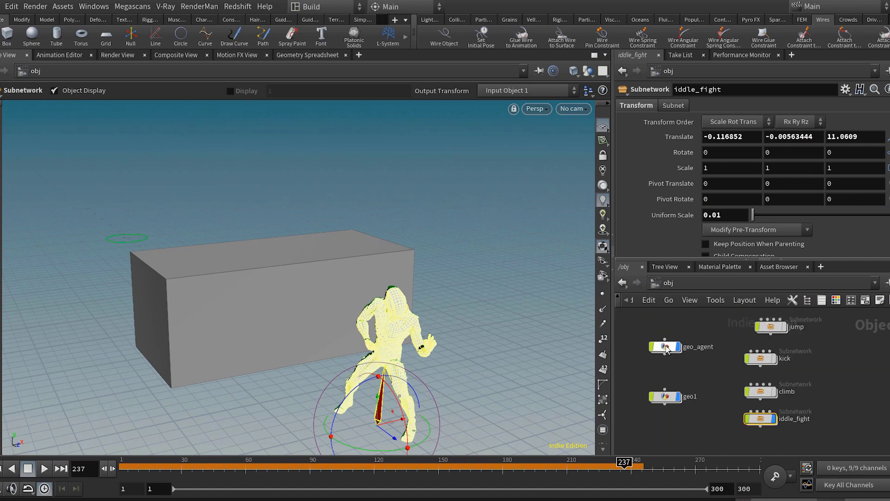
double_click(666, 349)
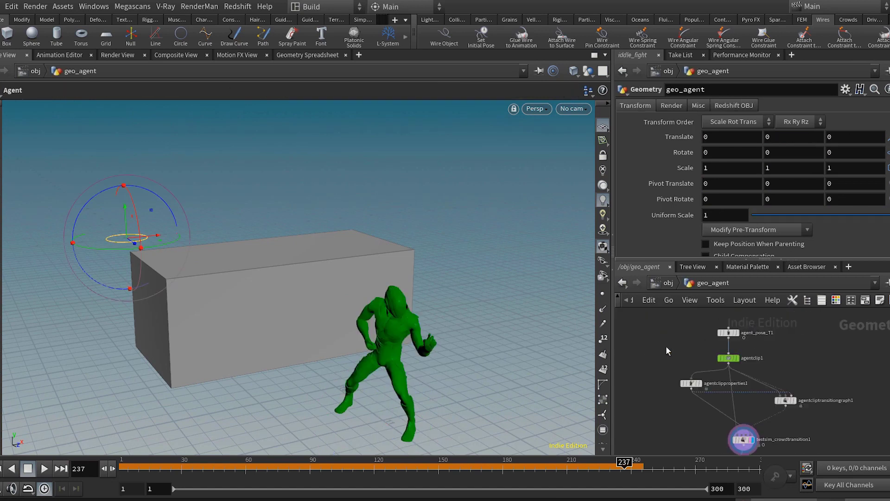
scroll(738, 343, "up", 3)
left_click_drag(757, 351, 704, 384)
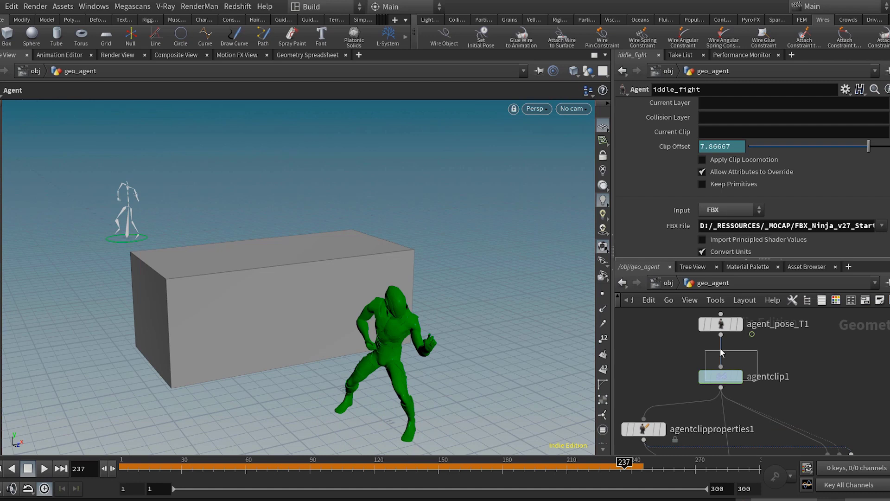
scroll(819, 206, "up", 12)
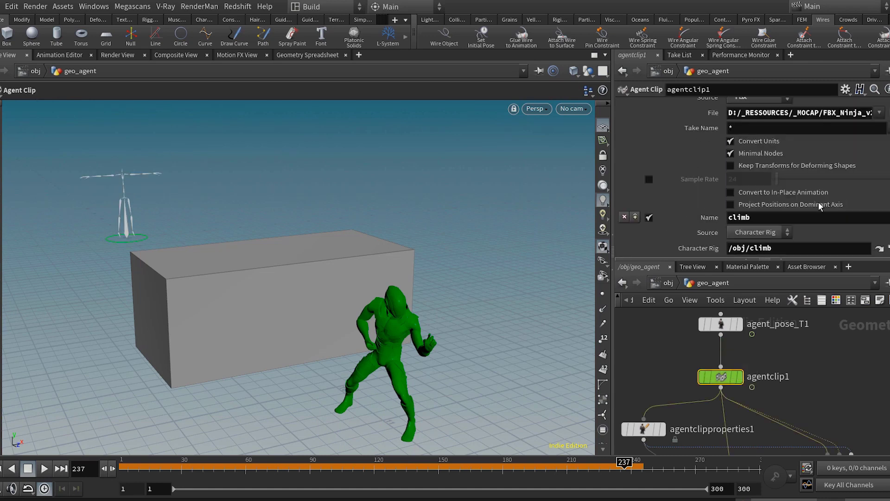
scroll(819, 206, "up", 4)
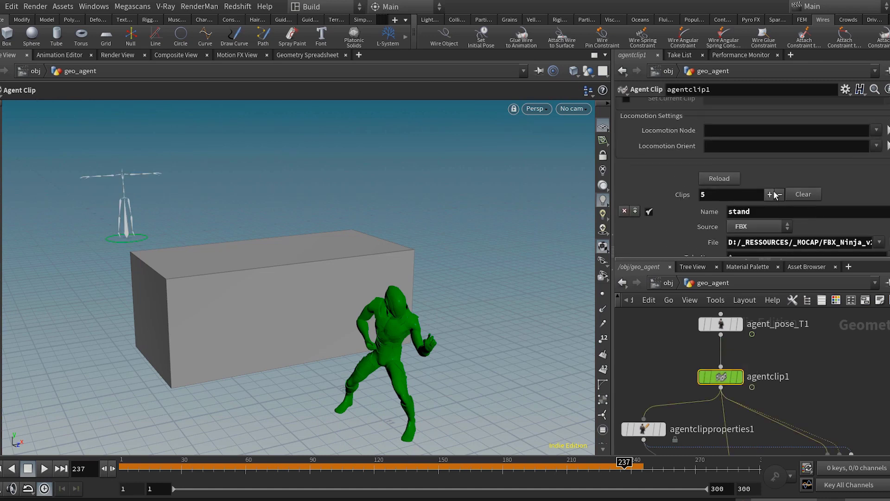
scroll(808, 145, "down", 10)
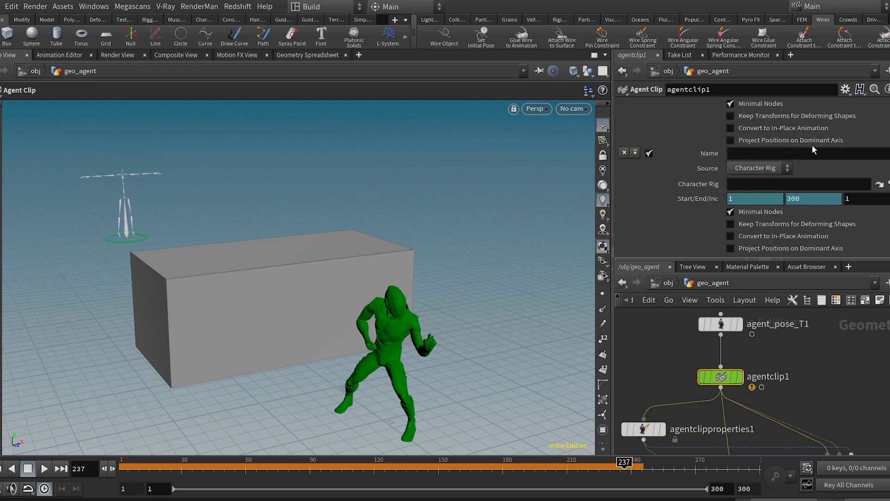
Name the new agent clip iddle and set its Character Rig to /obj/iddle_fight
left_click(791, 157)
type("i")
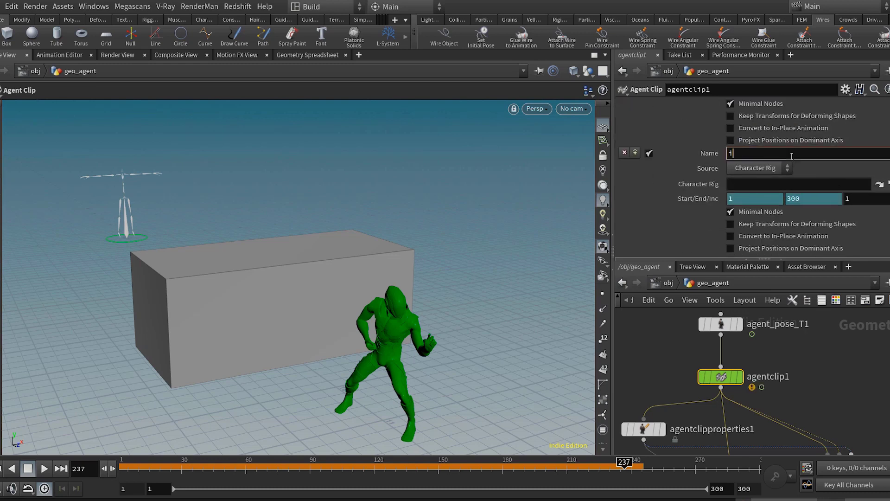
type("ddle")
key("Return")
left_click(888, 184)
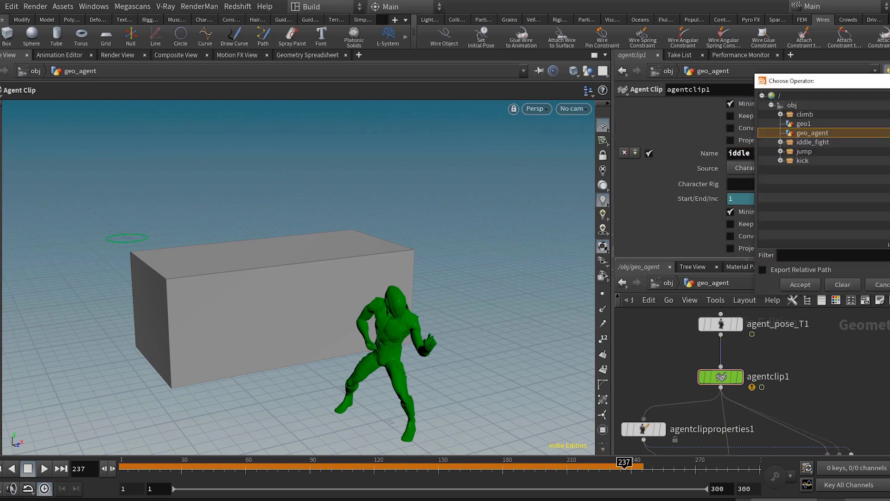
left_click(806, 144)
left_click(807, 285)
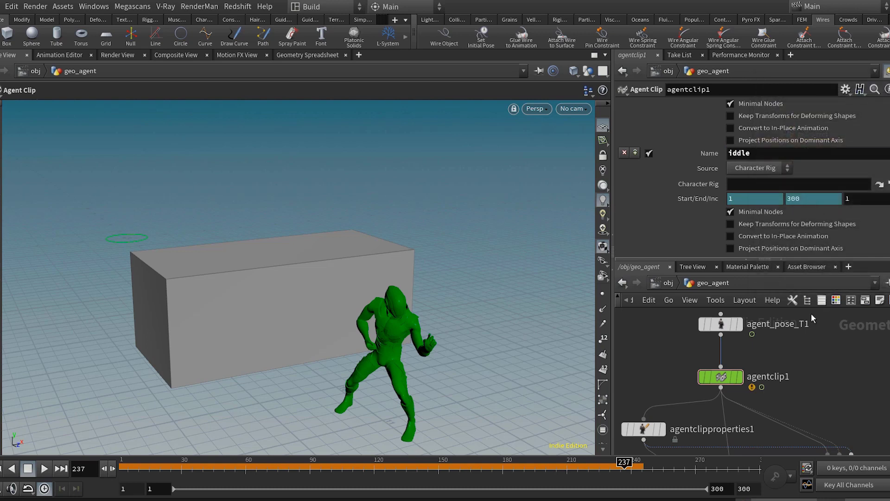
Hide the guide geometry of the jump-to-kick transition in agentcliptransitiongraph1
middle_click_drag(831, 409, 778, 314)
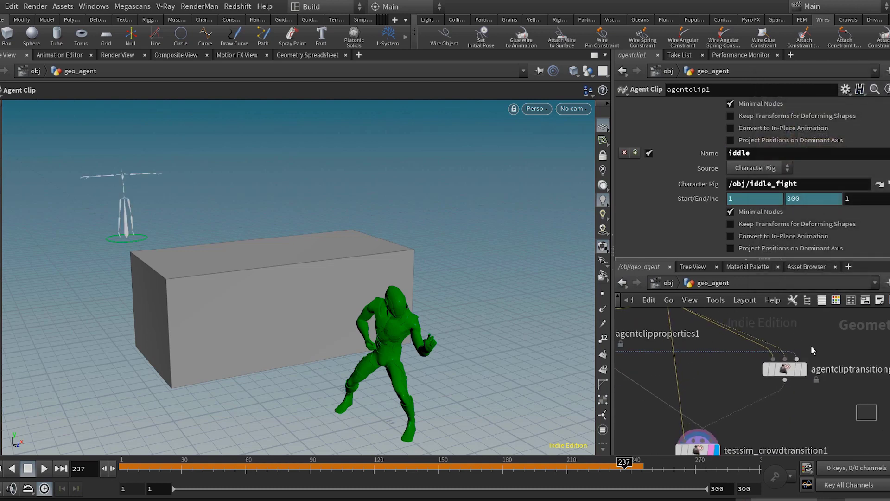
left_click_drag(799, 338, 799, 337)
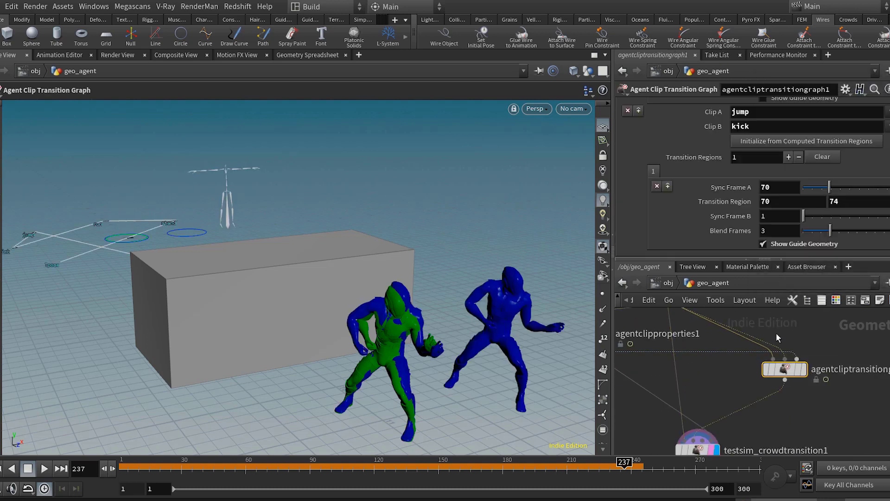
left_click(788, 244)
Add a sixth extra transition with Clip A set to kick and Clip B set to iddle
scroll(706, 216, "down", 5)
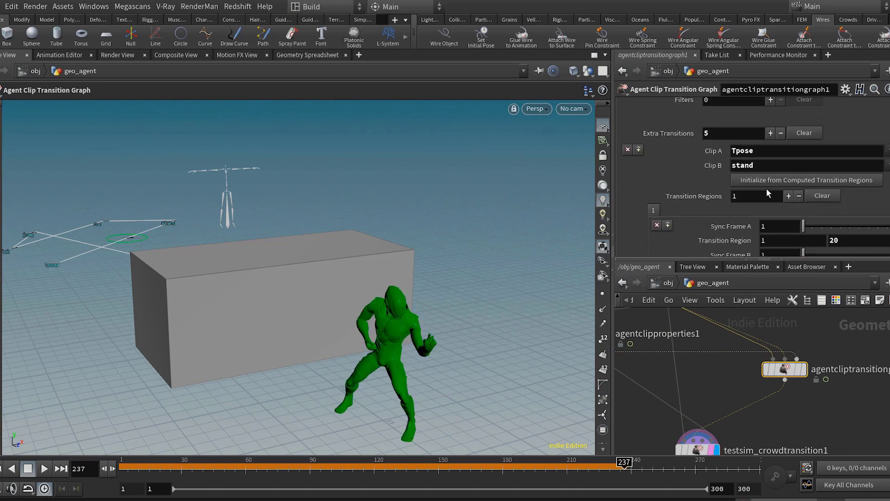
scroll(767, 193, "up", 3)
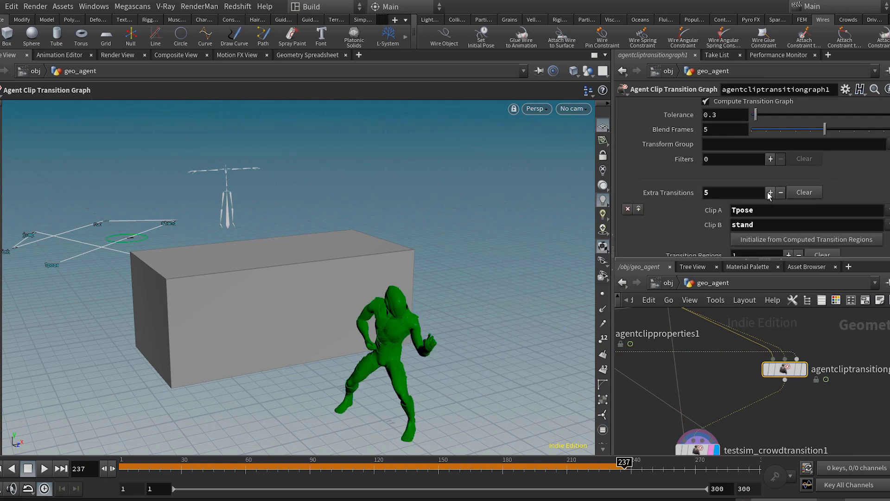
left_click(769, 193)
scroll(788, 192, "down", 10)
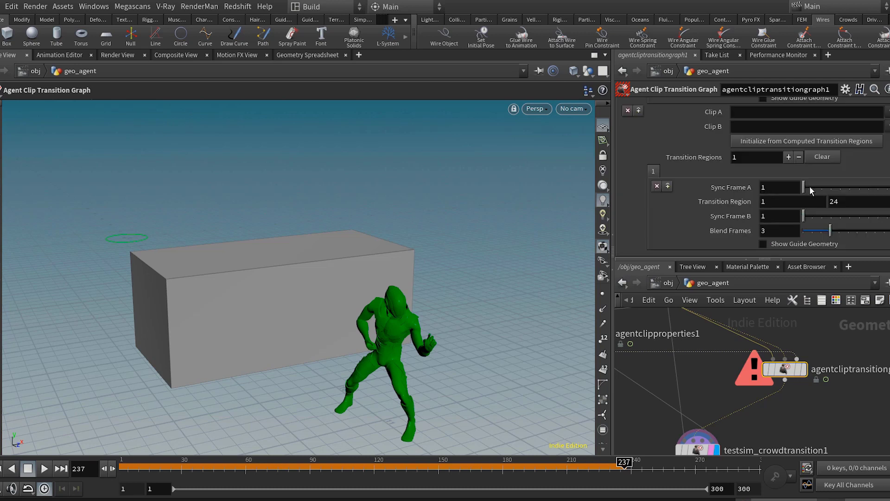
scroll(811, 191, "up", 2)
left_click(887, 143)
left_click(878, 204)
left_click(886, 157)
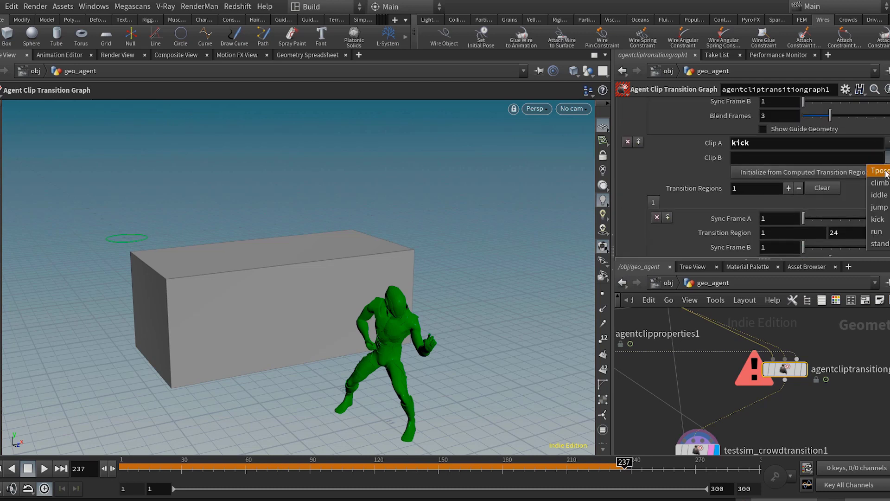
left_click(877, 195)
Using the guide geometry, set the kick-to-iddle transition's Sync Frame A to 38 and Transition Region to 38–42, then hide the guides
scroll(788, 222, "down", 2)
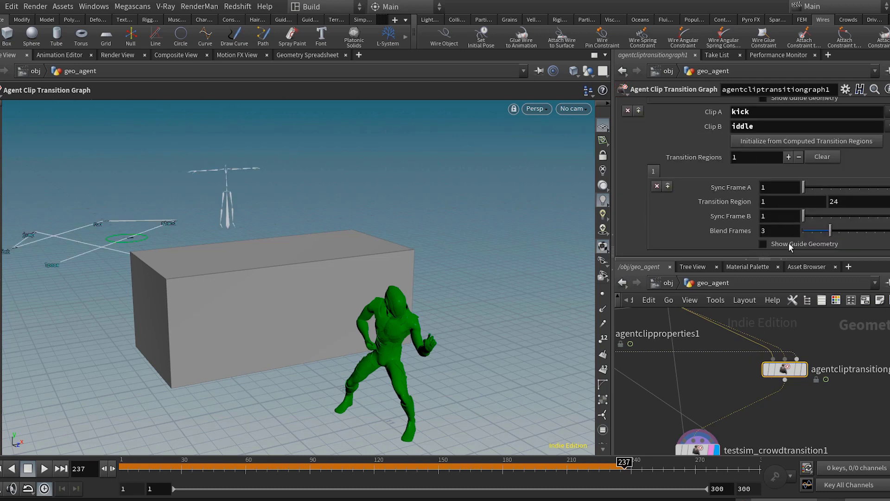
left_click(789, 246)
left_click_drag(466, 244, 498, 253, "alt")
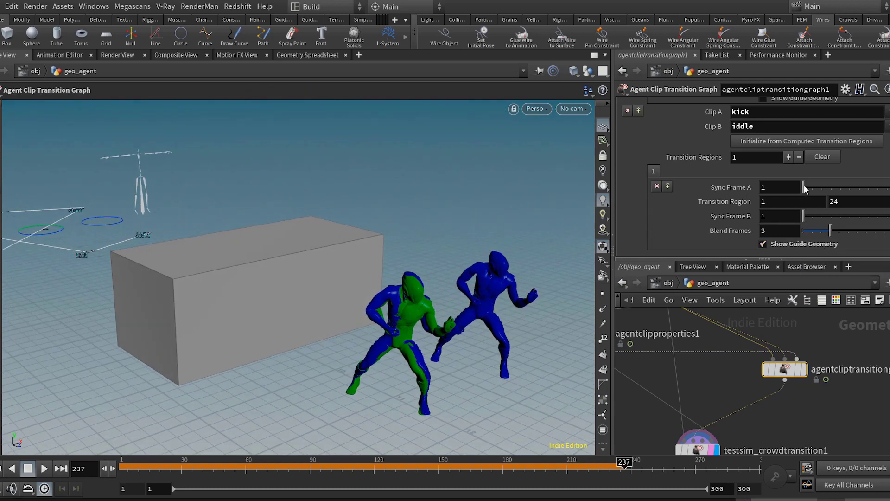
left_click_drag(804, 187, 687, 202)
type("38")
left_click_drag(844, 202, 731, 199)
type("42")
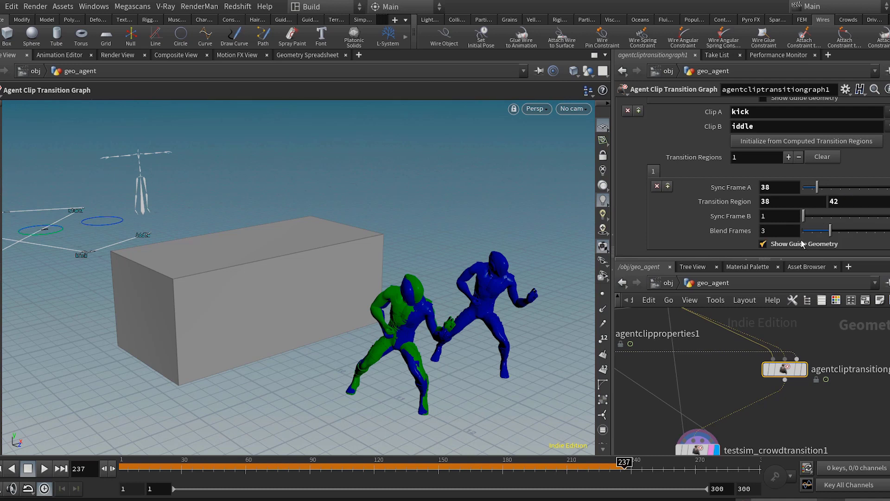
left_click(803, 244)
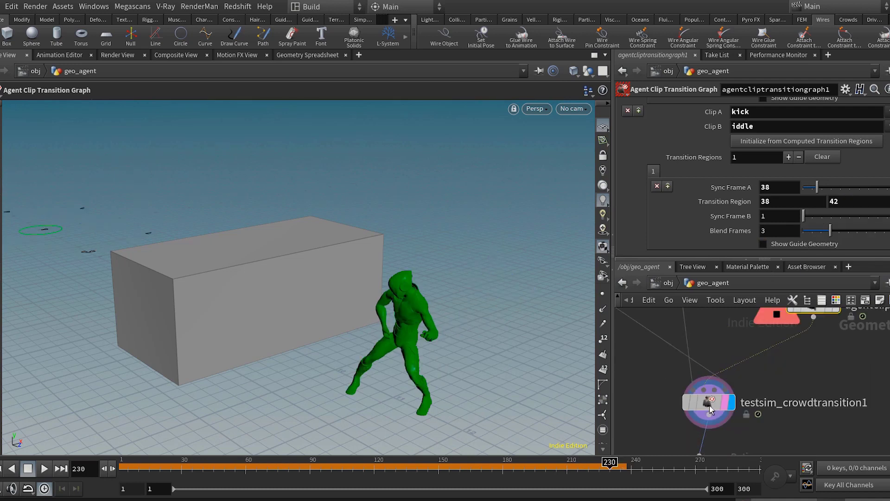
Add a sixth entry to testsim_crowdtransition1's clip sequence, using clip iddle with Trigger Frame 230
left_click(708, 402)
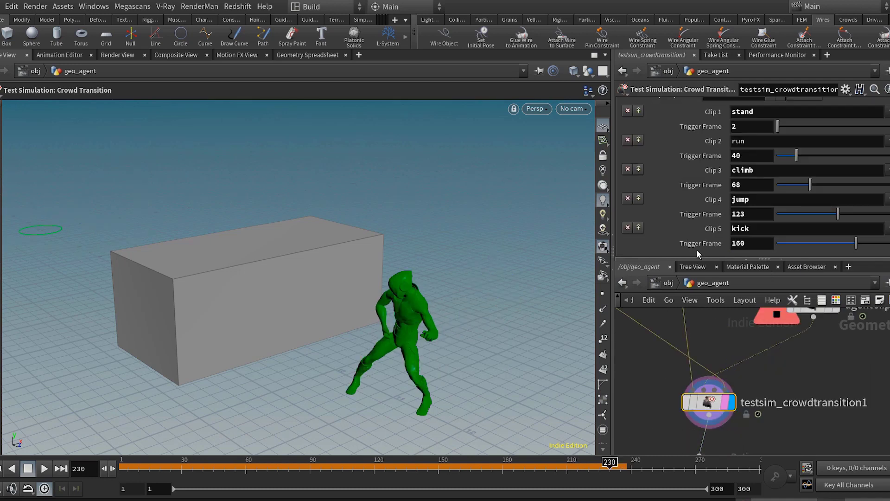
scroll(846, 135, "up", 3)
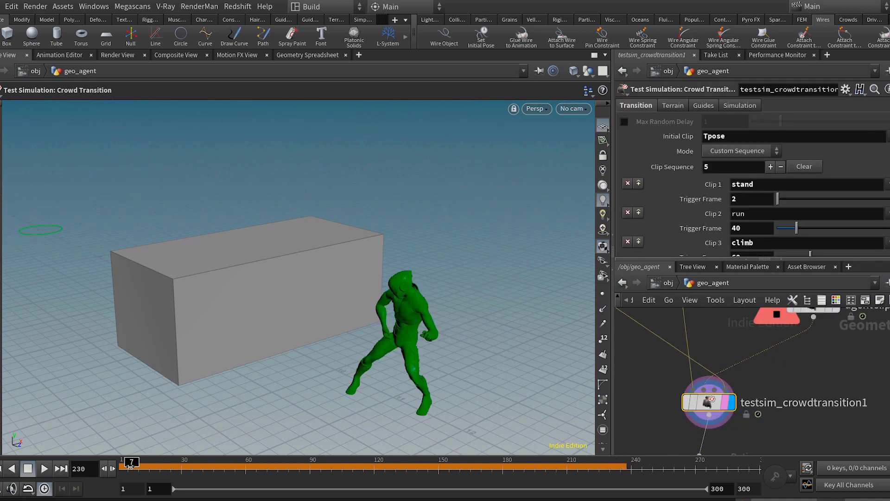
left_click_drag(130, 466, 122, 466)
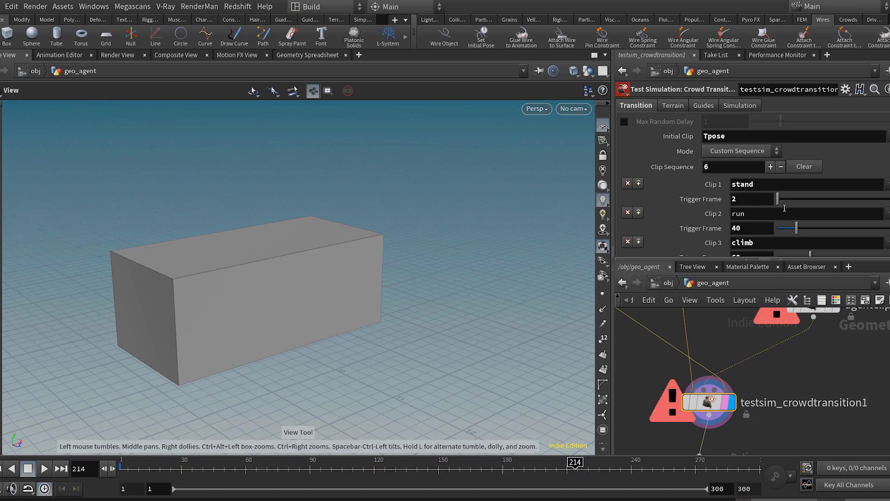
scroll(811, 185, "down", 4)
left_click(886, 228)
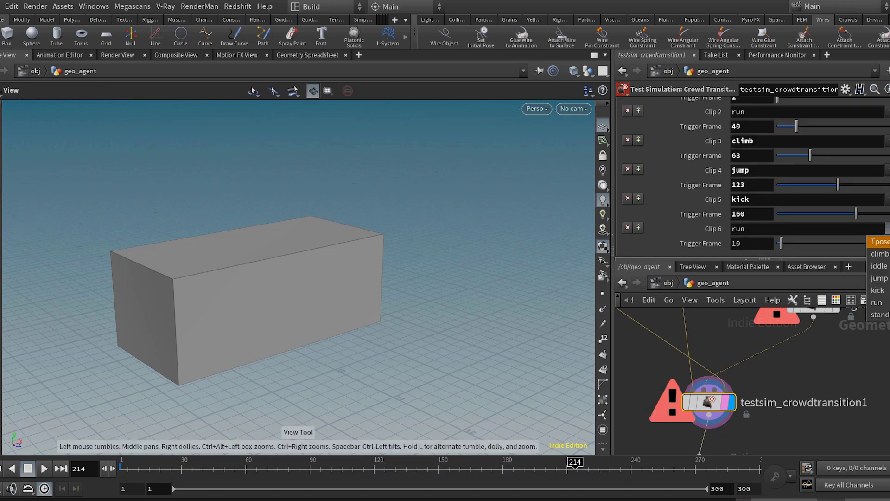
left_click(878, 266)
type("230")
key("Return")
Play and scrub the crowd transition simulation, examining the character's movement around the kick-to-iddle transition
left_click_drag(327, 435, 246, 363)
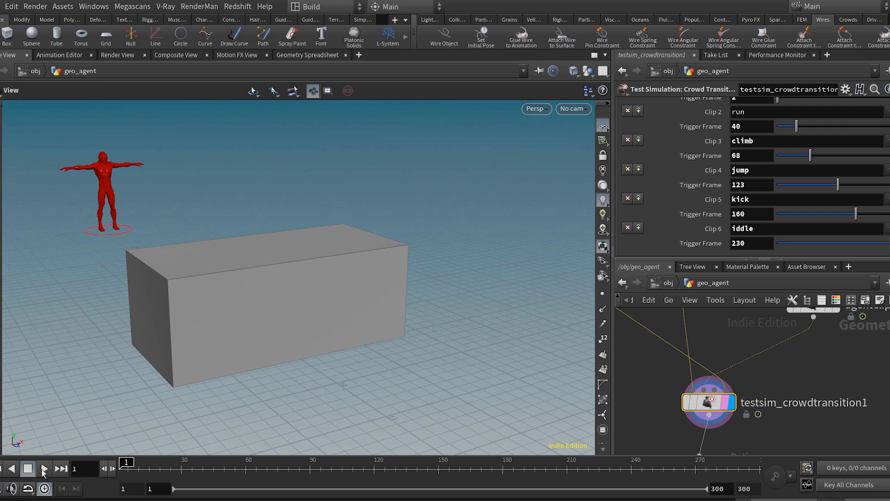
left_click(44, 469)
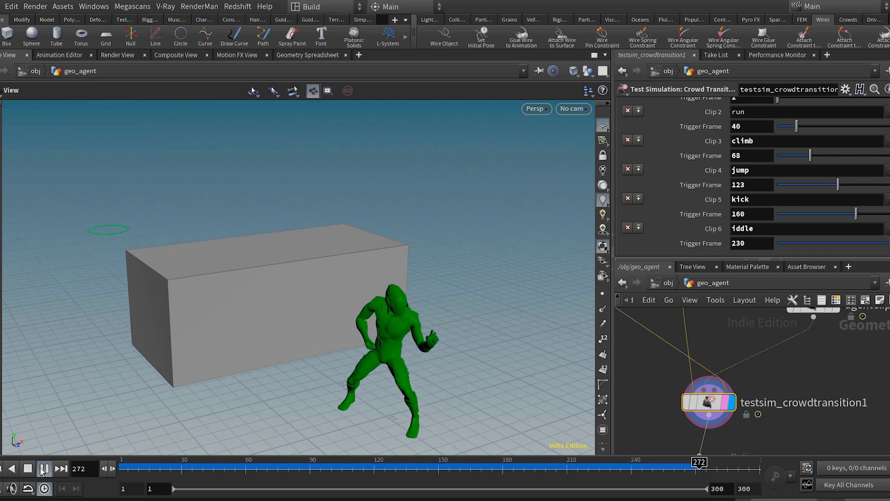
left_click(43, 468)
left_click(577, 465)
left_click_drag(577, 467, 616, 467)
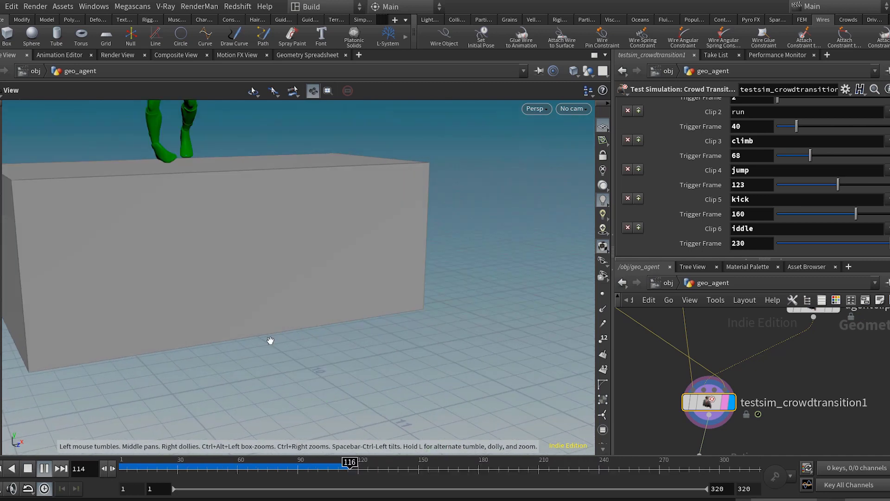
right_click_drag(258, 294, 235, 303)
left_click_drag(236, 303, 227, 290)
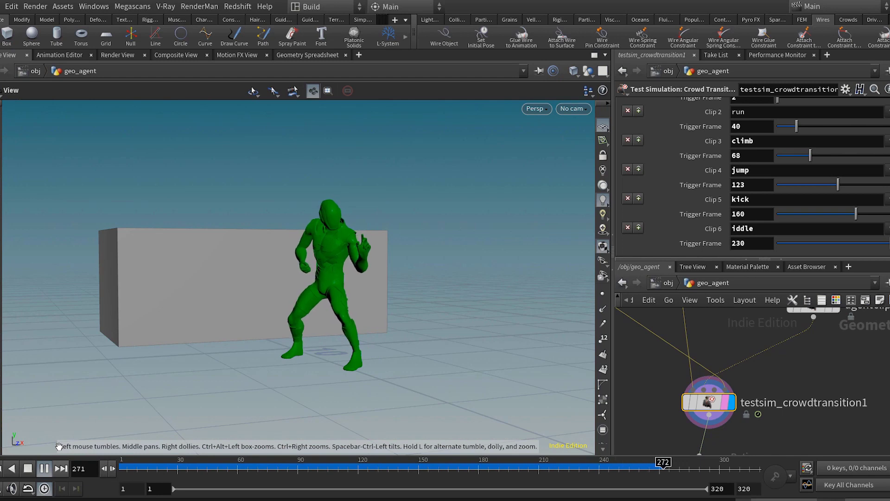
Set the timeline's end frame to 285
type("28")
left_click_drag(752, 489, 705, 489)
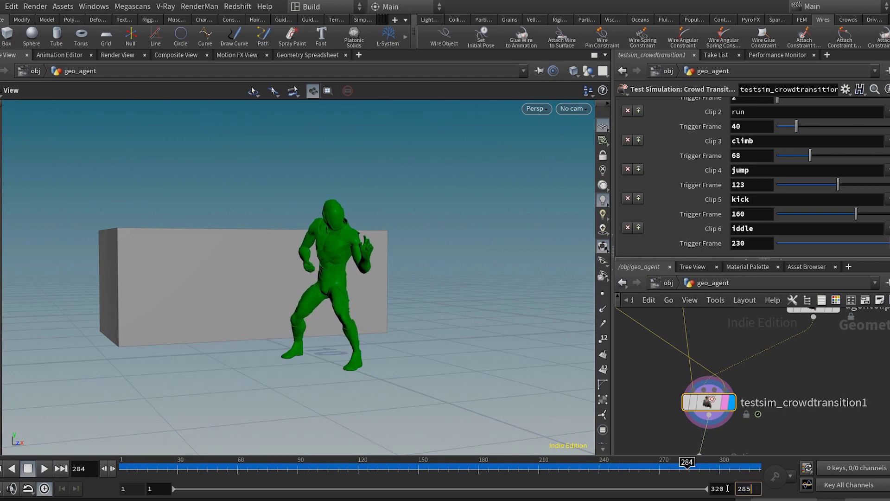
type("2")
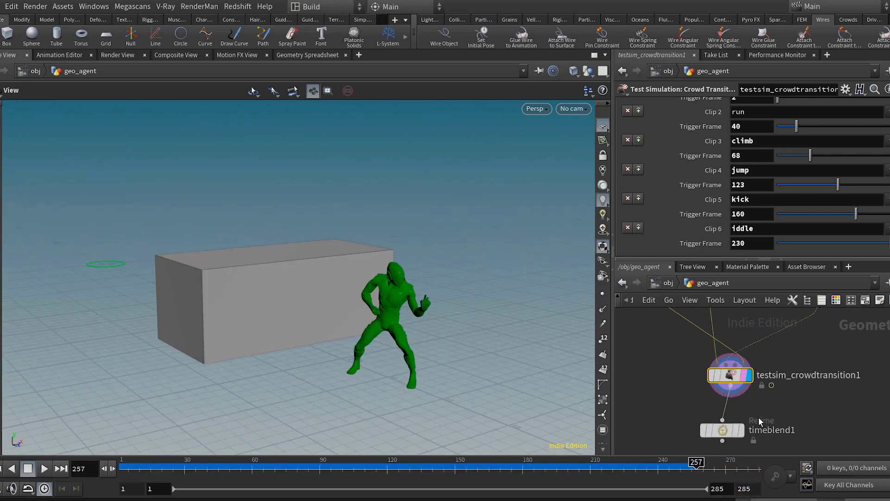
Delete the timeblend1 node and connect a File Cache node below testsim_crowdtransition1 in its place
left_click(720, 418)
key("Delete")
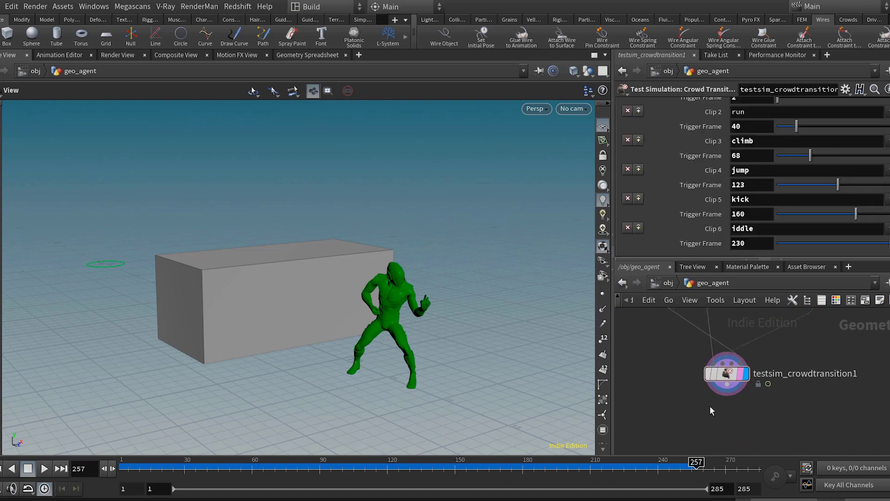
key("Tab")
type("file")
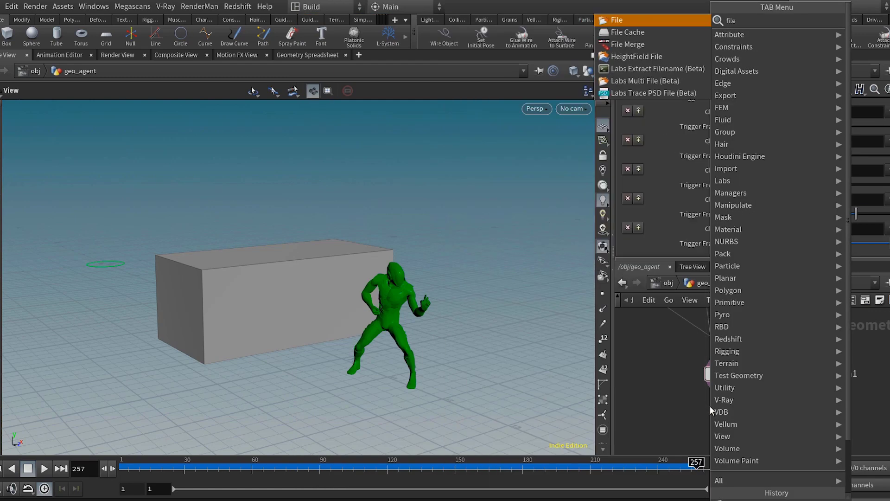
key("Return")
key("Return")
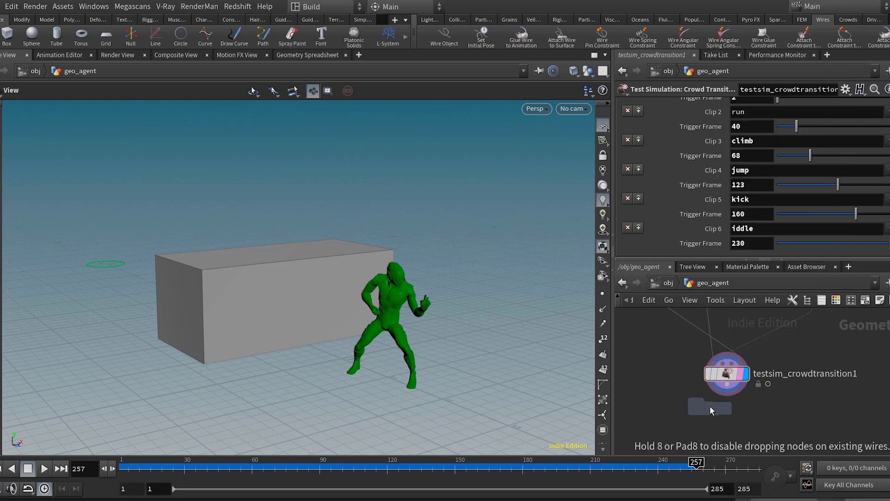
left_click(710, 406)
left_click_drag(710, 406, 724, 432)
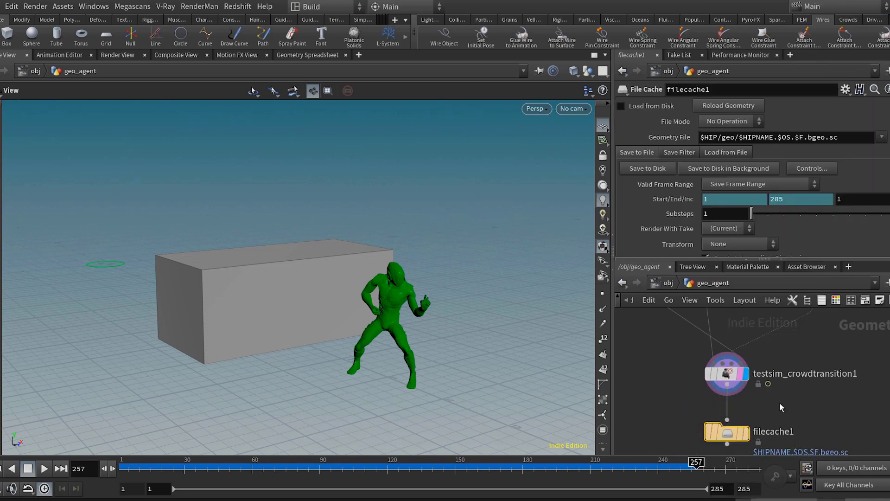
Set the file cache's Geometry File to $HIP/animA/anim.$F.bgeo.sc
middle_click_drag(779, 404, 777, 380)
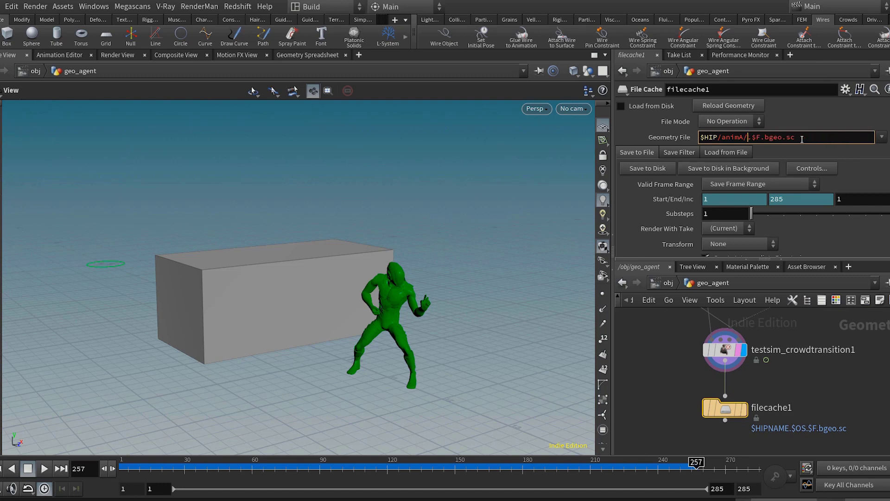
key("Return")
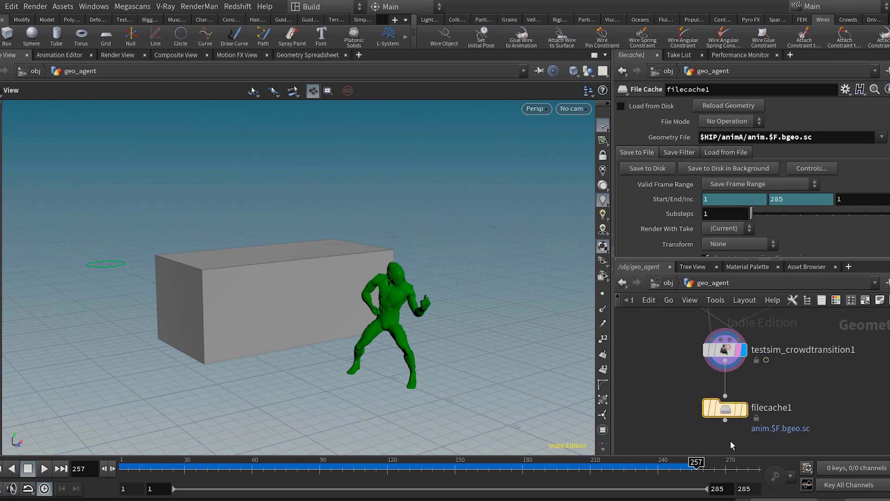
left_click(725, 411)
Insert a Clean node between testsim_crowdtransition1 and filecache1
middle_click_drag(803, 427, 799, 383)
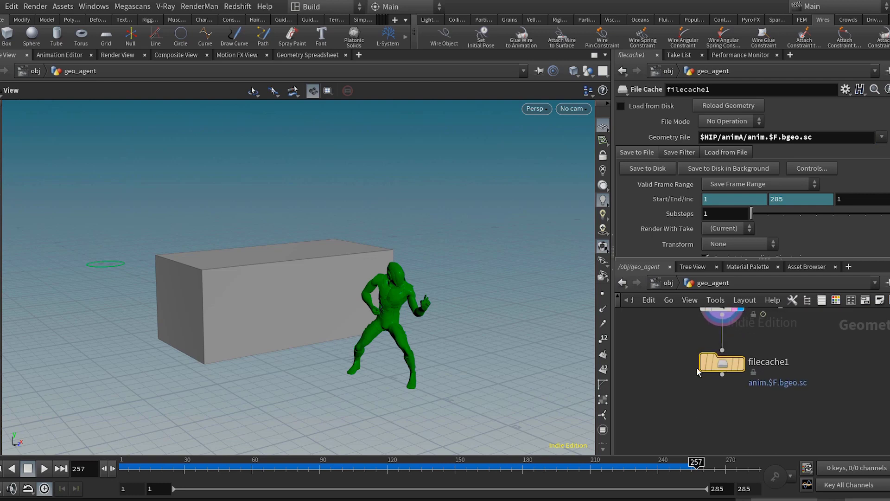
left_click_drag(723, 372, 723, 387)
key("Tab")
type("clean")
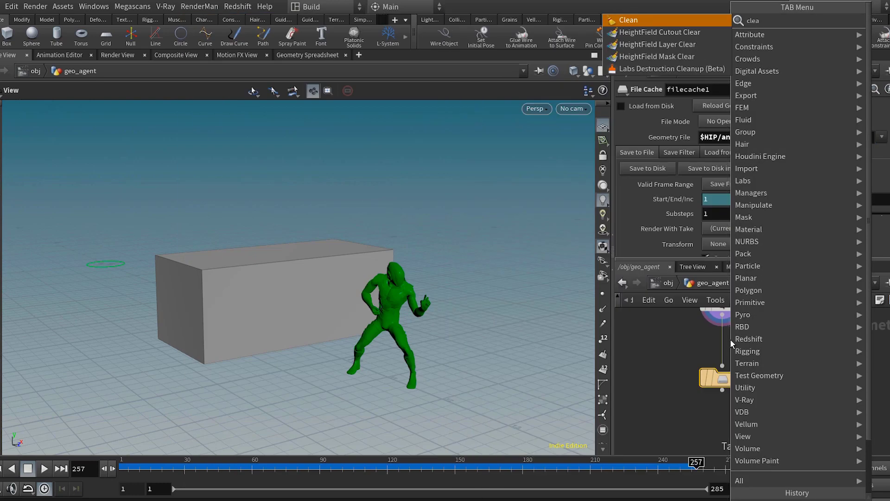
key("Return")
left_click(725, 351)
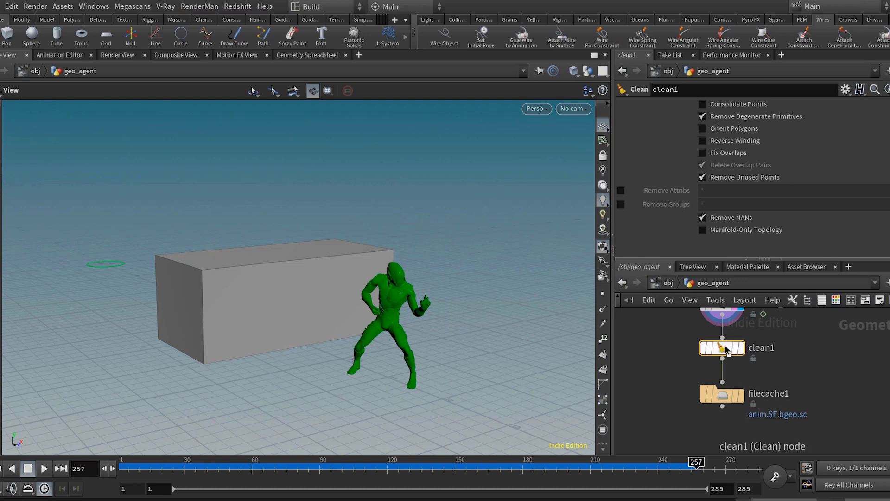
Enable attribute removal with * ^uv and group removal with * on the Clean node, and display its output
left_click(621, 191)
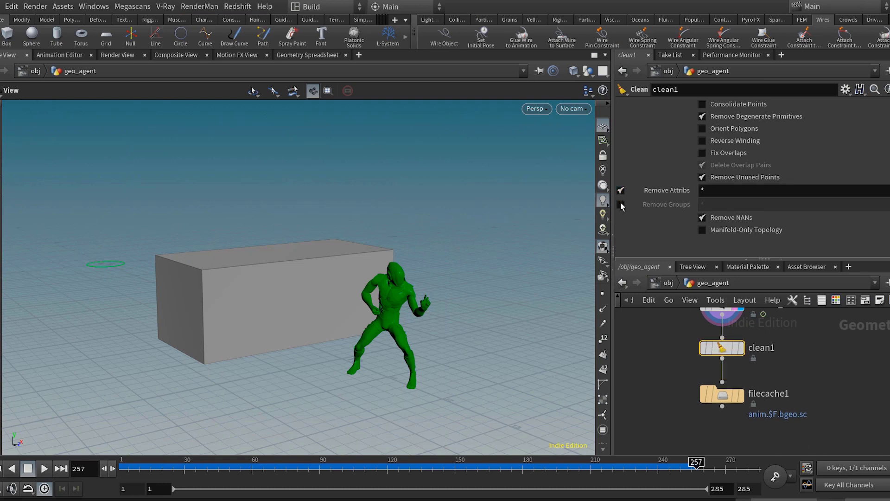
left_click(620, 204)
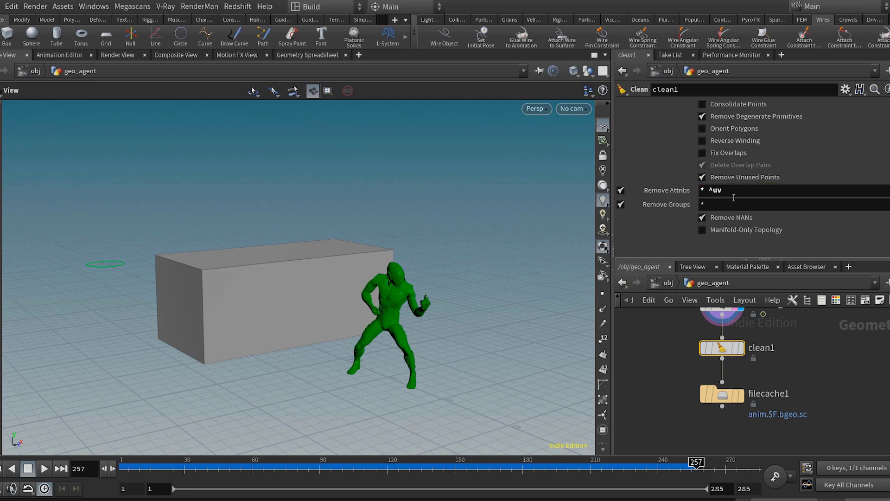
middle_click_drag(781, 344, 774, 381)
scroll(736, 351, "up", 1)
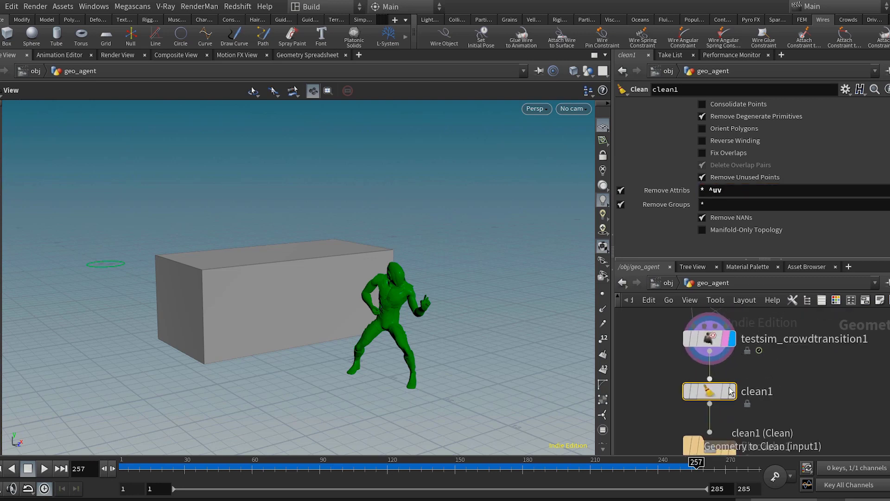
left_click(730, 390)
middle_click(713, 393)
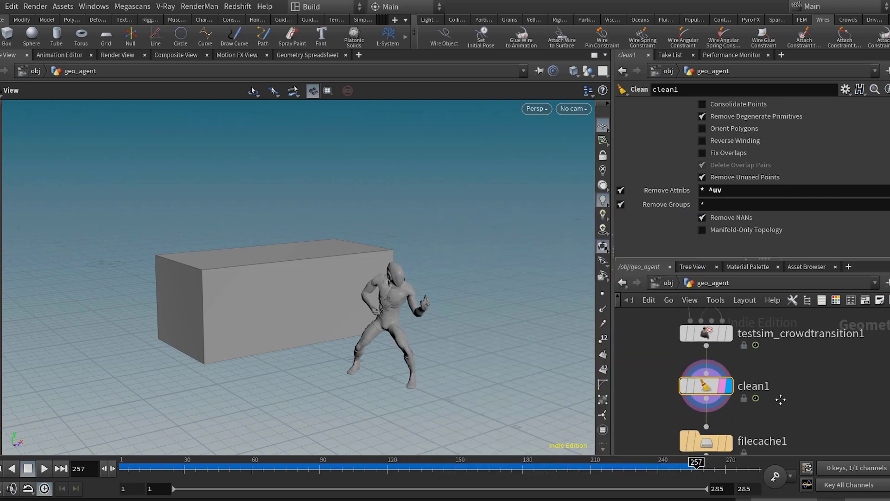
Insert an Unpack node between testsim_crowdtransition1 and clean1
key("Tab")
type("unp")
key("Return")
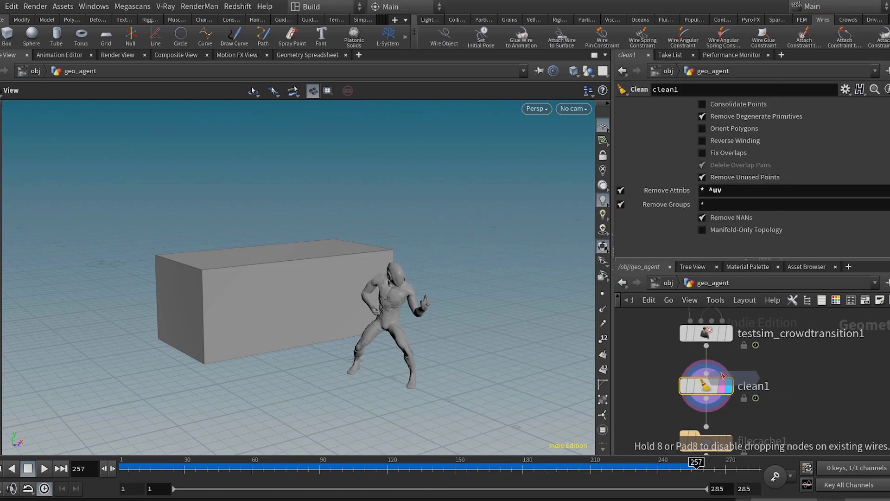
left_click(706, 366)
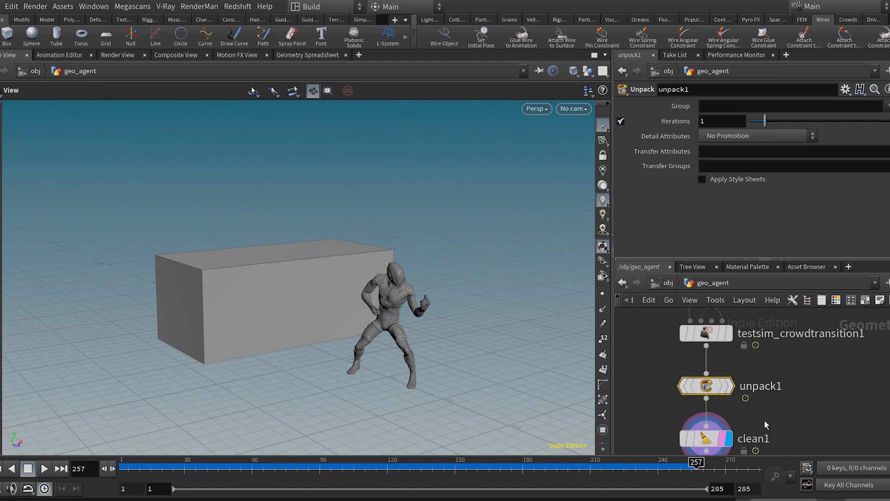
Examine the unpacked character mesh up close and check clean1's node information for its remaining attributes
middle_click_drag(749, 424, 762, 367)
scroll(734, 371, "up", 2)
left_click(716, 383)
right_click_drag(407, 342, 360, 330)
left_click_drag(361, 330, 447, 352)
middle_click(729, 385)
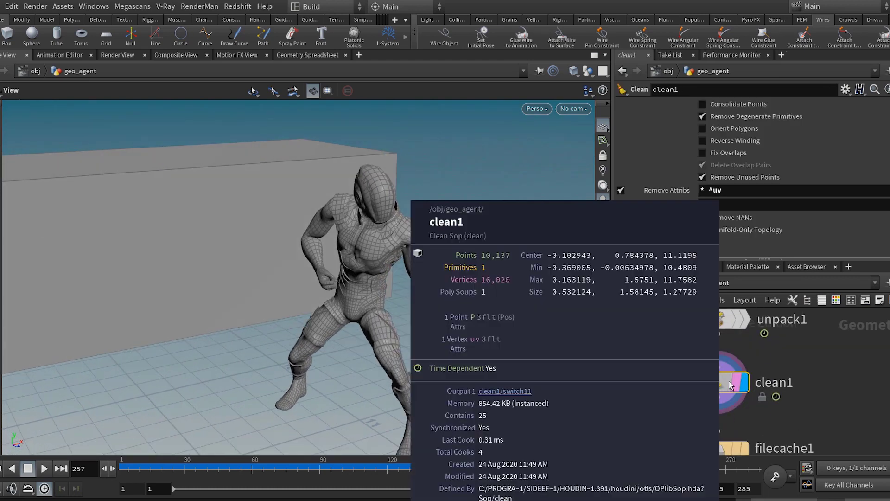
scroll(733, 382, "down", 3)
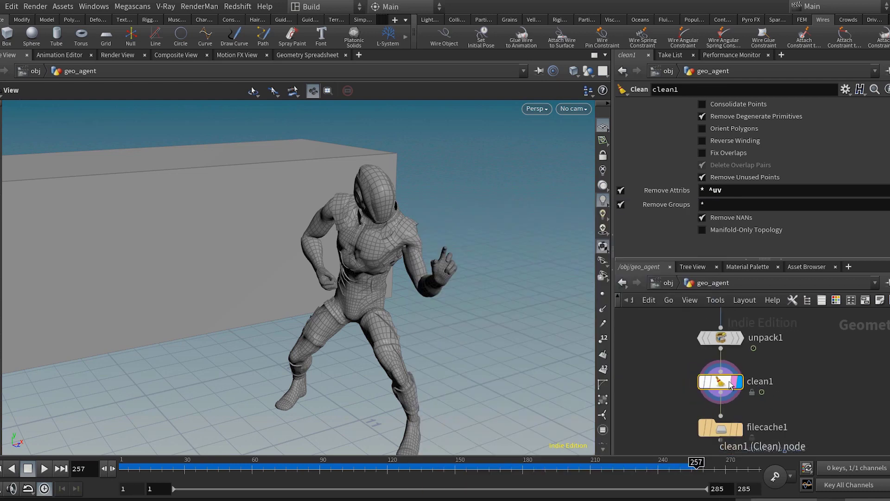
Insert a Labs UV Visualize node between clean1 and filecache1 and display its output
middle_click_drag(769, 414, 777, 373)
left_click_drag(726, 379, 727, 398)
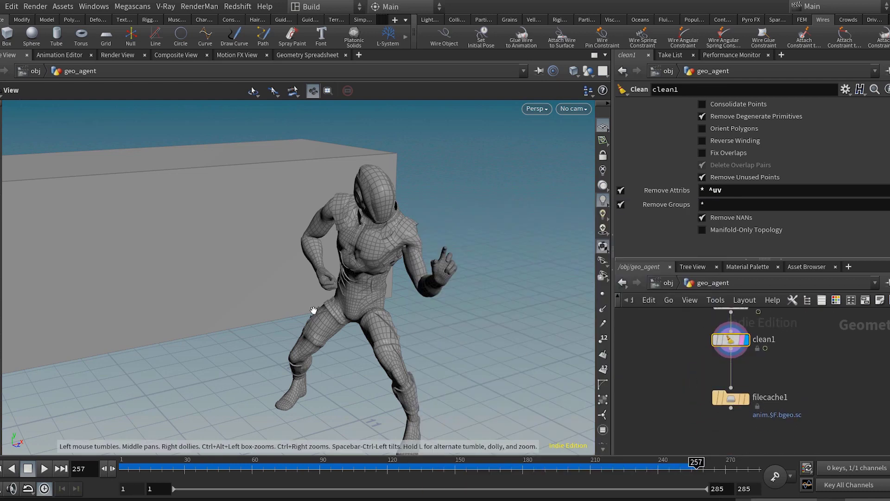
middle_click_drag(292, 301, 338, 283)
scroll(383, 281, "down", 1)
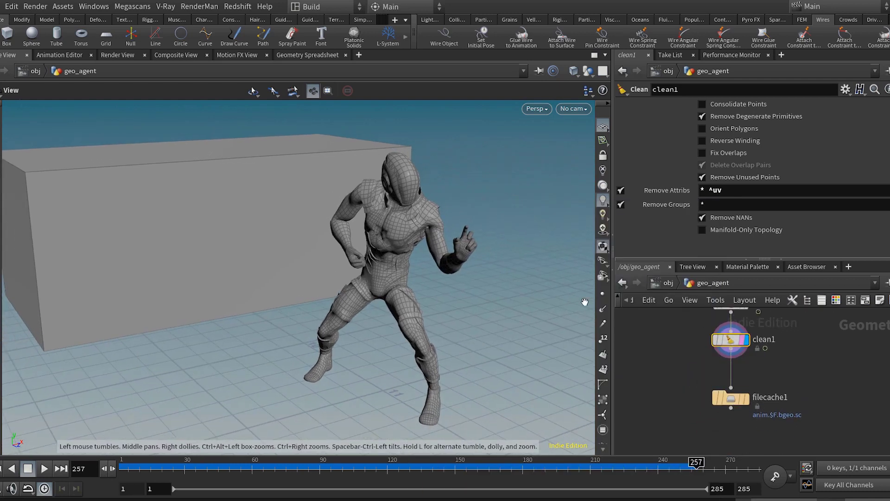
left_click(770, 366)
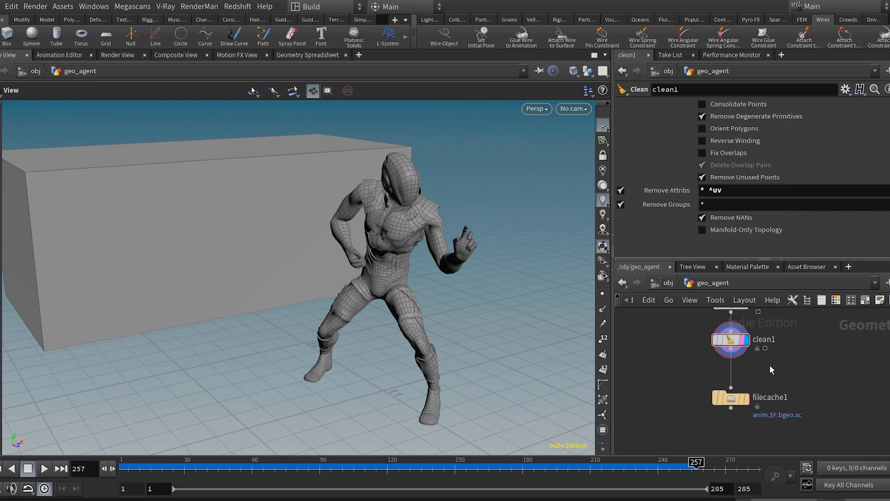
key("Tab")
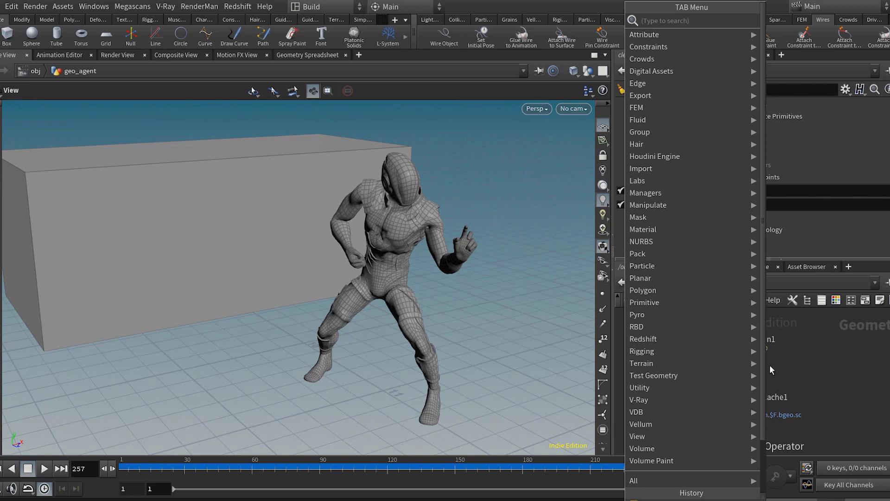
type("visualize uv")
key("Return")
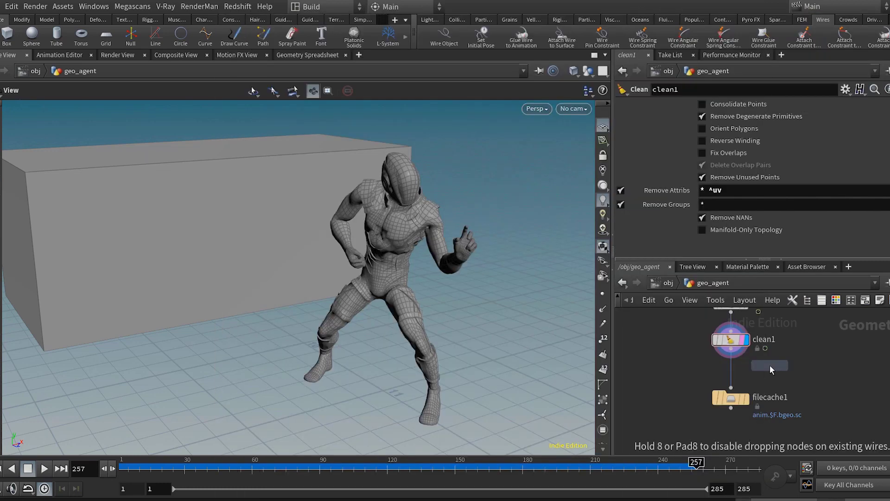
left_click(769, 366)
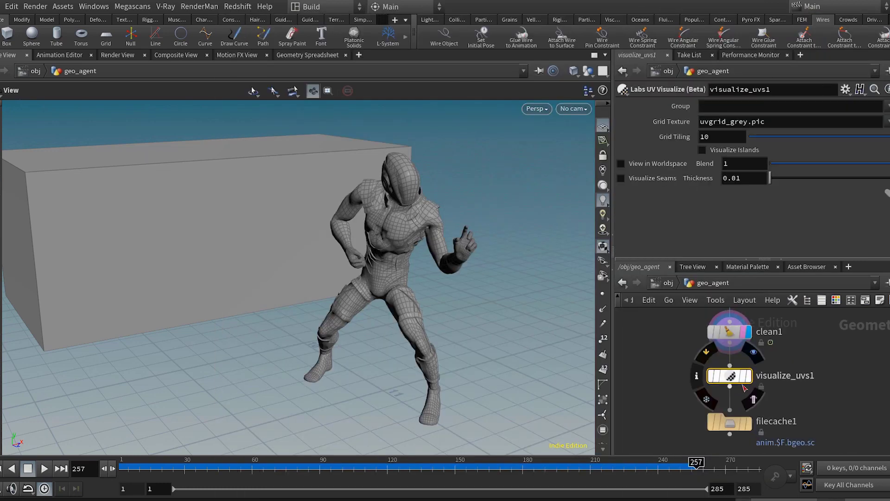
left_click(749, 377)
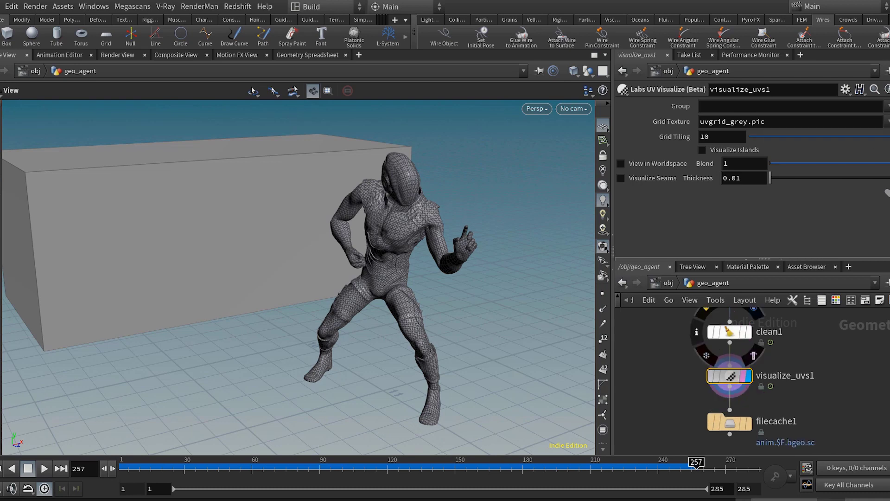
Load the character's texture from the MotusMan_v55.fbm folder as visualize_uvs1's grid texture and set the grid tiling to 1
left_click(889, 121)
double_click(659, 81)
double_click(659, 81)
double_click(666, 141)
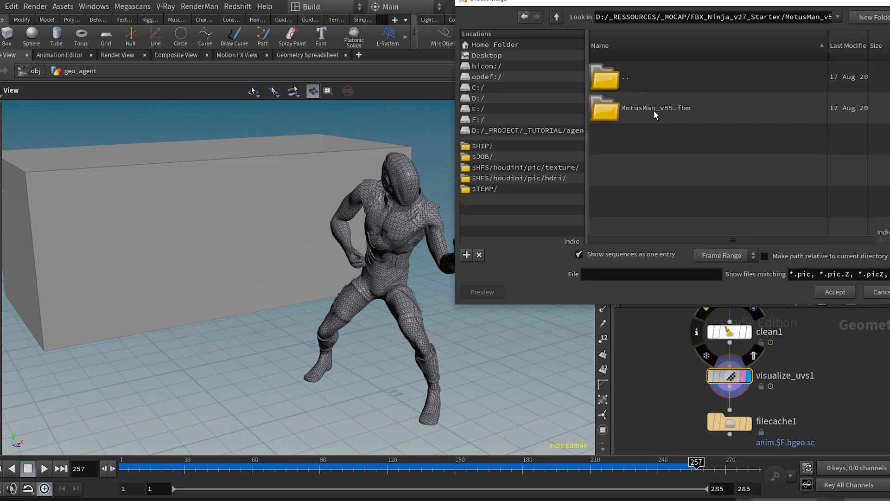
double_click(654, 111)
double_click(657, 110)
key("BackSpace")
key("Return")
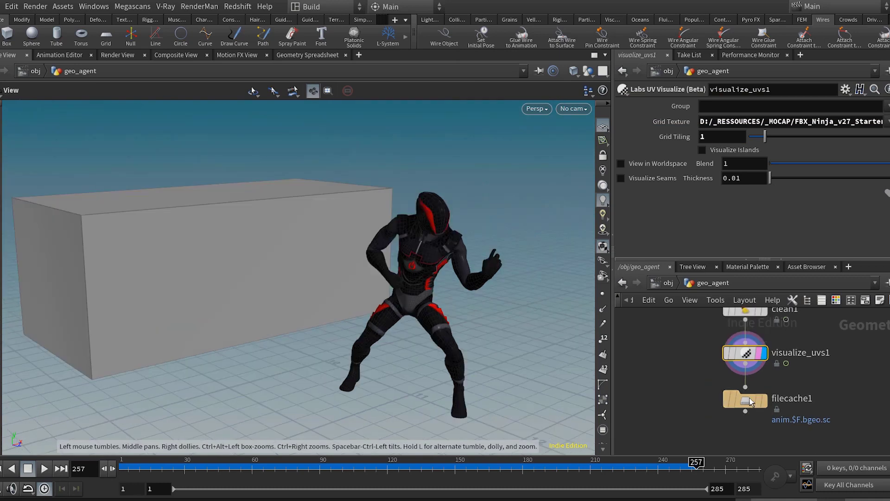
Save filecache1's frames 1 to 285 to disk, enable loading from disk, and display the node's output
left_click(757, 397)
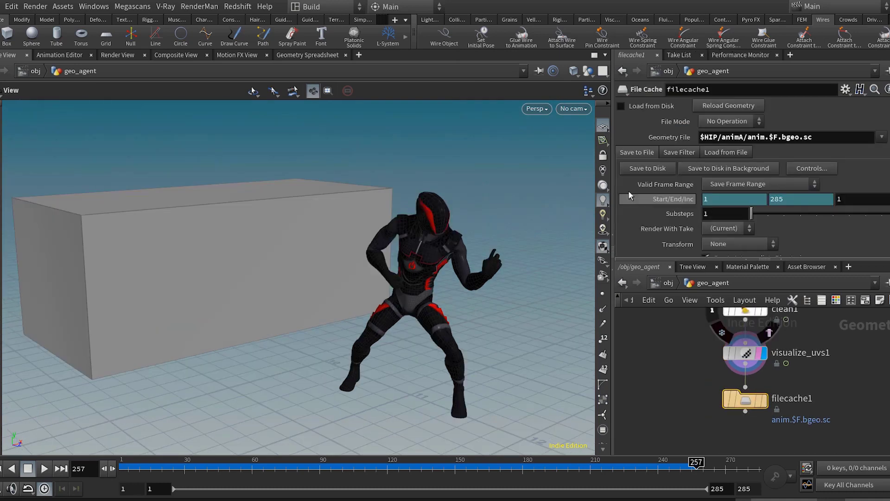
left_click(652, 168)
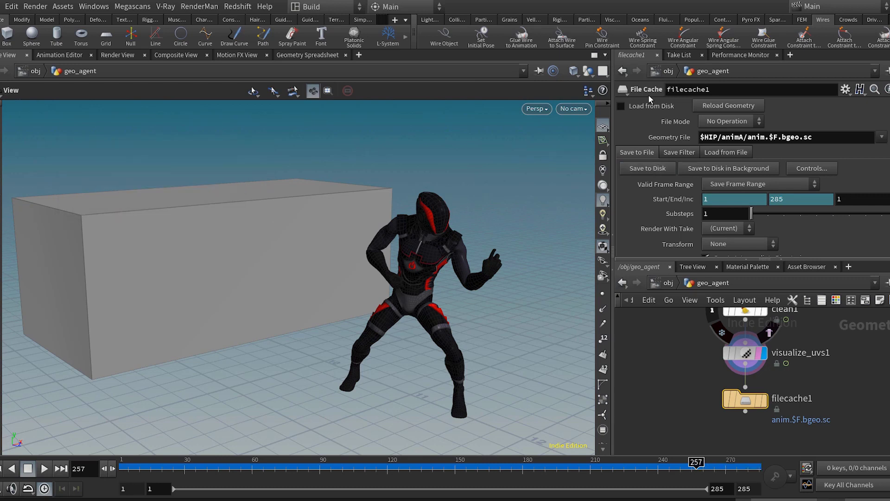
right_click_drag(406, 289, 354, 290)
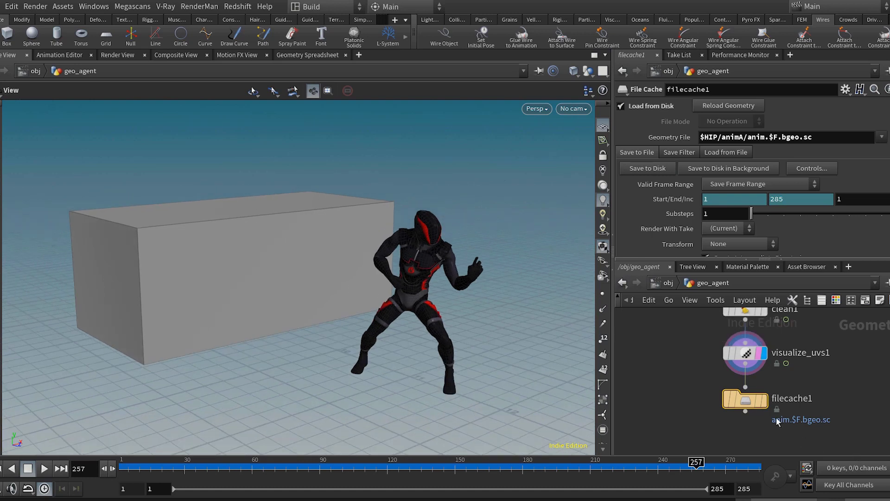
scroll(737, 402, "up", 1)
left_click(767, 402)
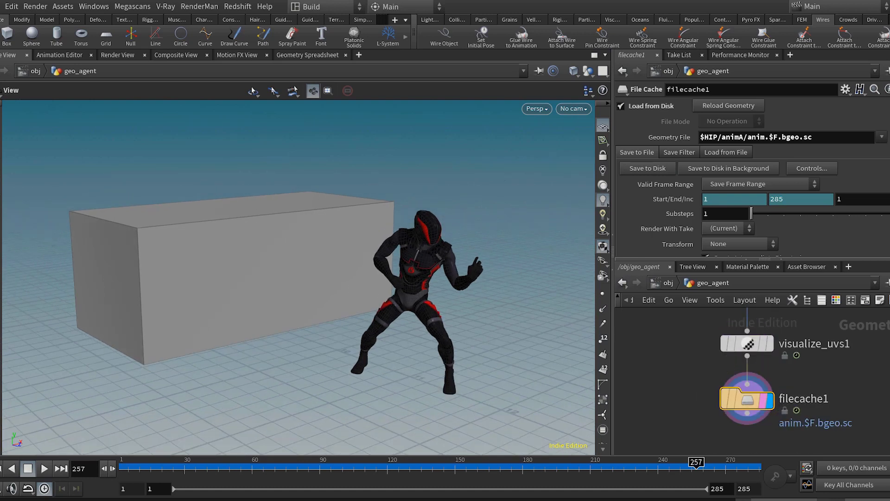
Play back the cached ninja animation from the start and follow the character around the box
left_click_drag(317, 464, 195, 465)
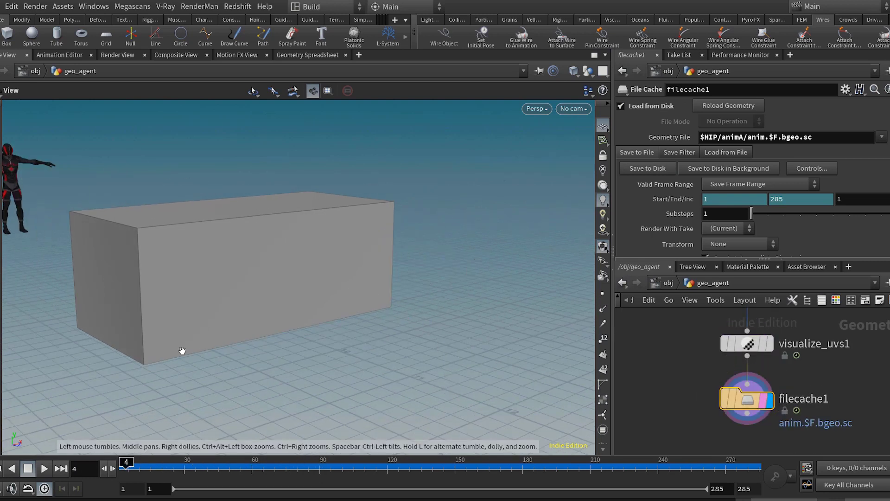
right_click_drag(168, 298, 191, 273)
left_click_drag(190, 272, 198, 281)
middle_click_drag(199, 281, 235, 293)
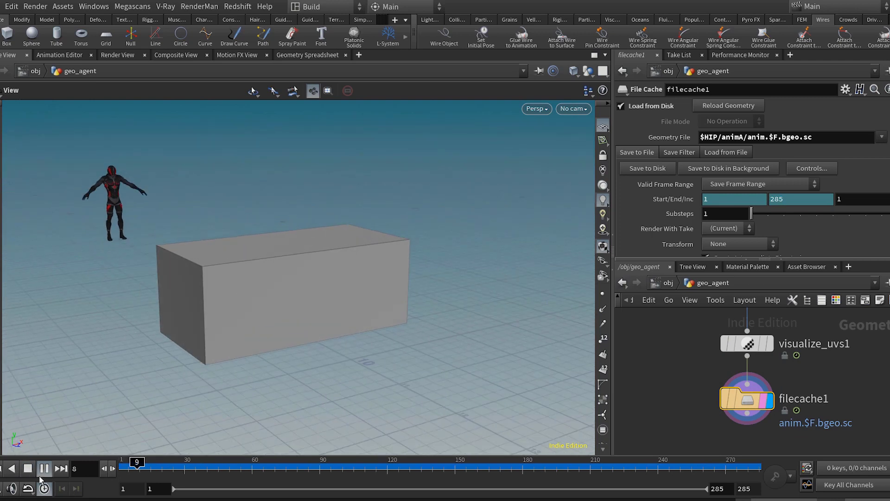
left_click_drag(185, 332, 221, 334)
right_click_drag(220, 333, 163, 308)
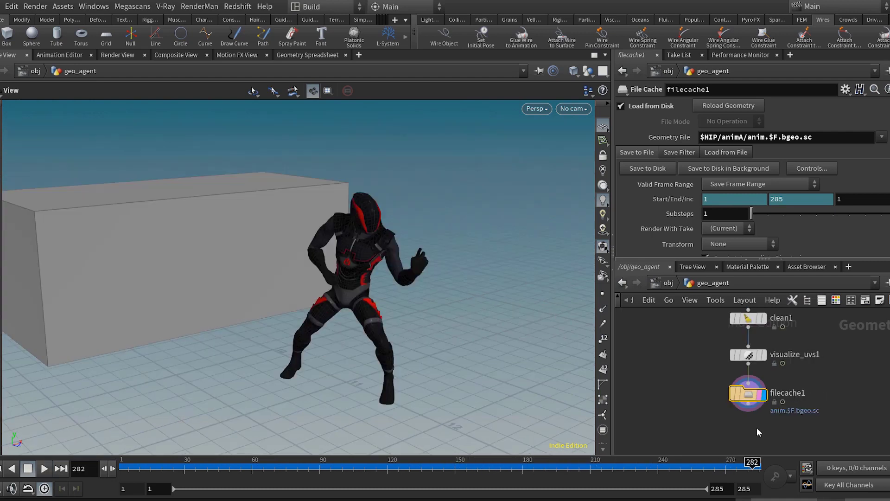
Add a Null node after filecache1 and name it OUTPOUT_AGENT
key("Tab")
key("Escape")
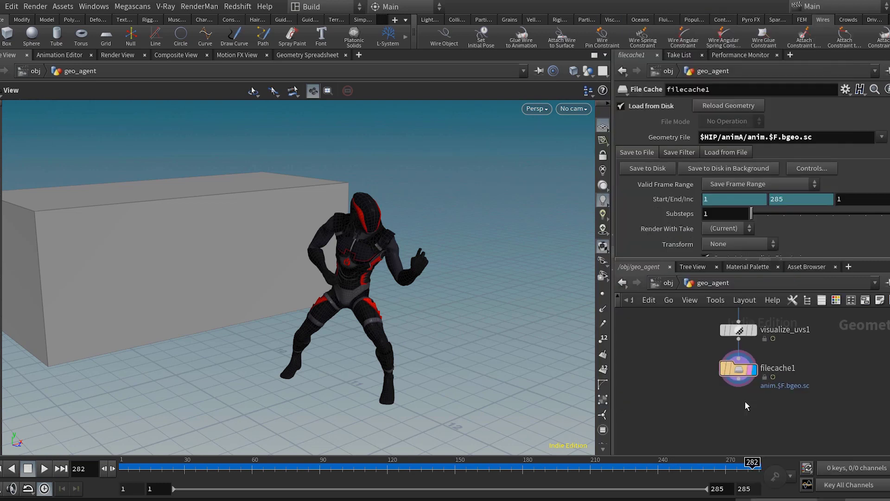
left_click(744, 420)
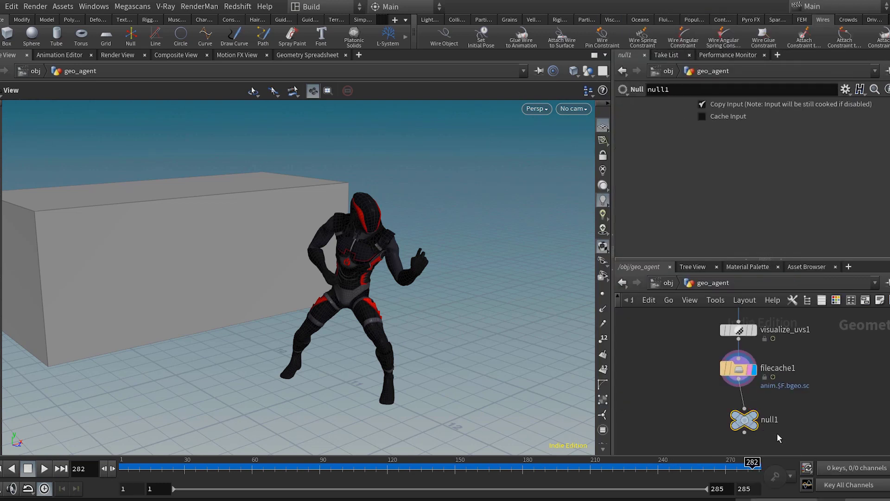
left_click(775, 419)
type("OUTPOUT_AG")
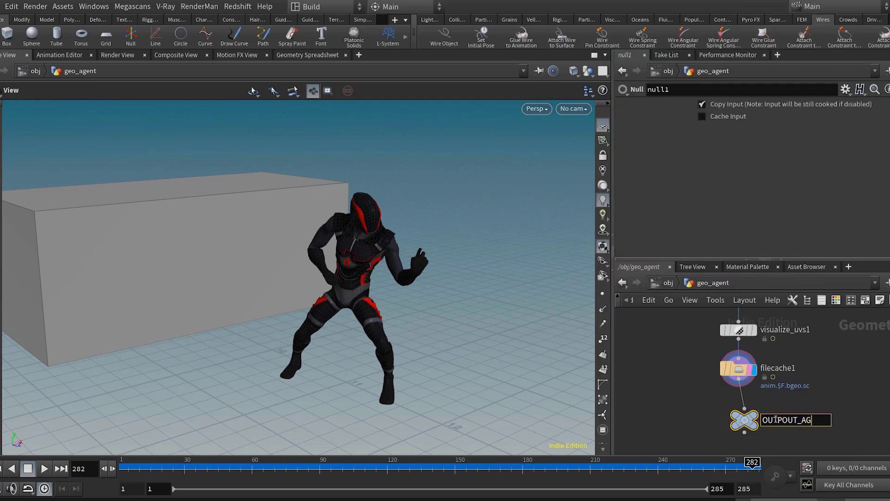
type("ENT")
key("Return")
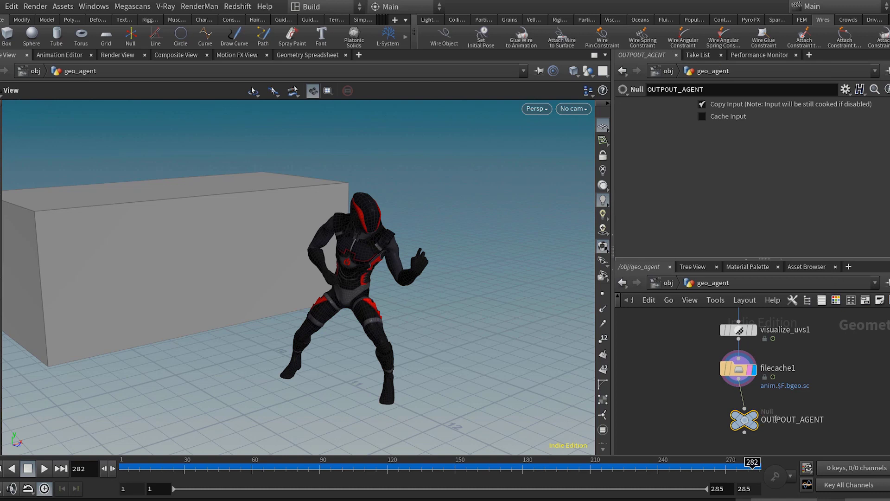
At object level, rename the box geometry collider and group the four mocap subnetworks in a network box titled MOCAP LIBRARY
left_click(667, 283)
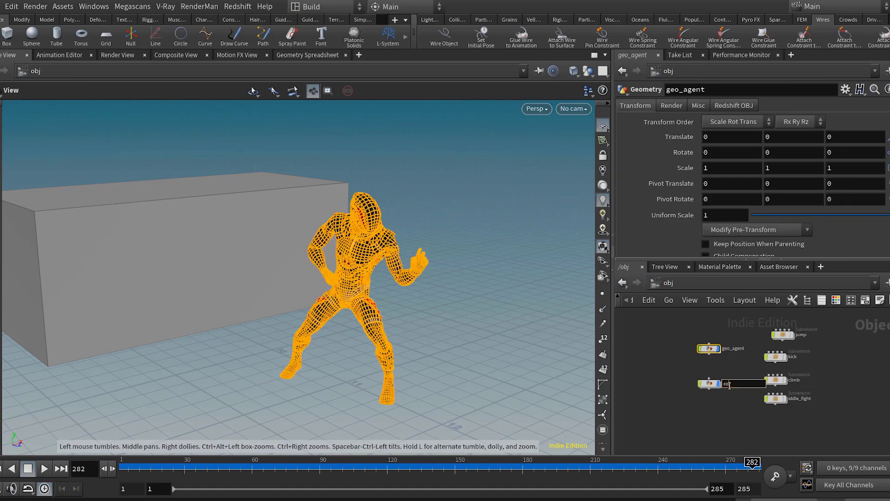
scroll(729, 385, "up", 1)
left_click_drag(762, 420, 849, 308)
key("shift+o")
middle_click_drag(826, 316, 807, 348)
left_click_drag(806, 347, 833, 343)
double_click(832, 344)
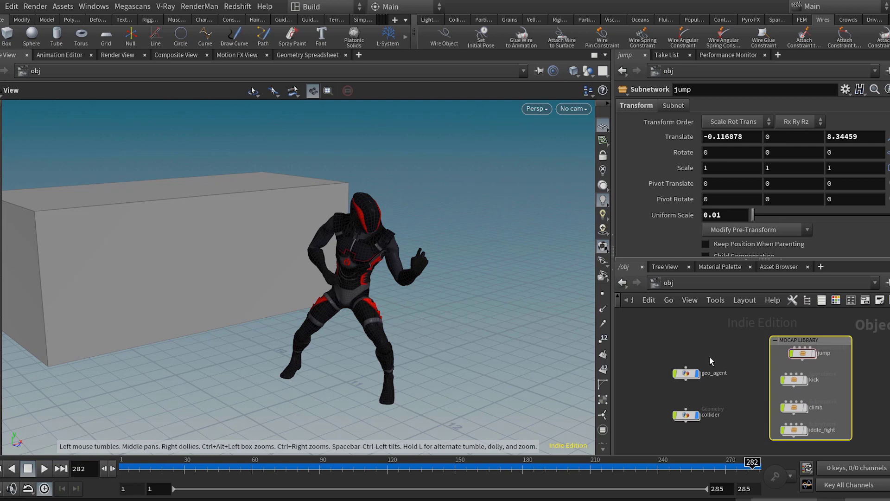
Group geo_agent and collider together in a new network box
middle_click_drag(710, 356, 742, 350)
left_click_drag(721, 403, 737, 349)
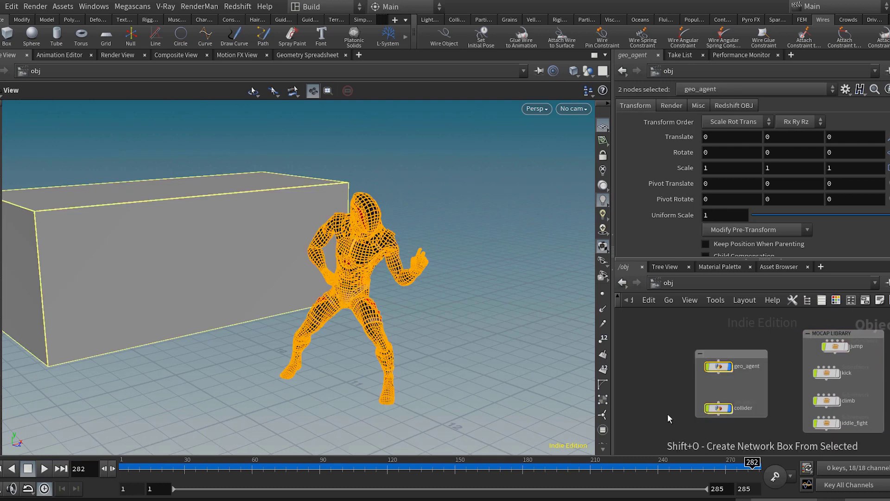
key("shift+o")
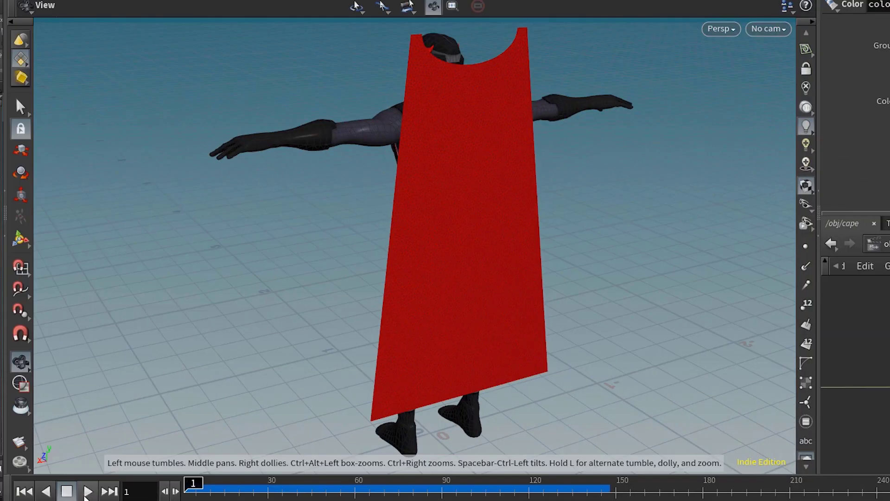
Play the red cape simulation on the character and examine how the cloth drapes from behind
left_click(88, 491)
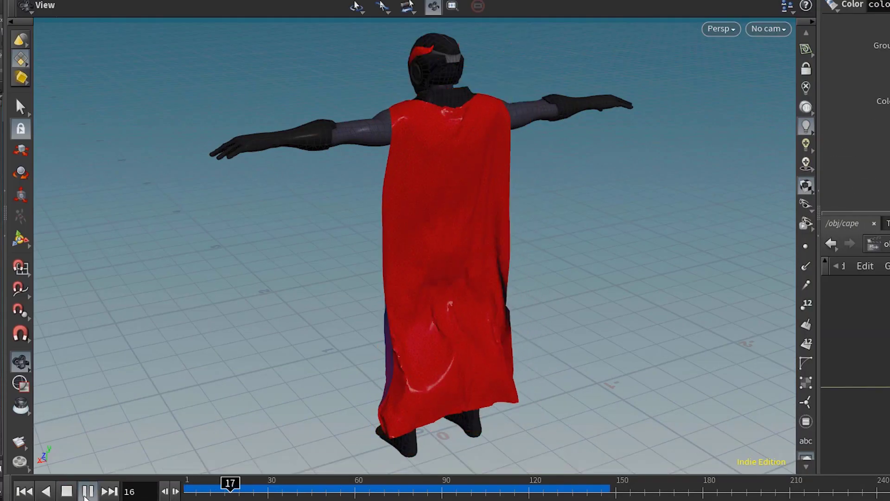
left_click(731, 184)
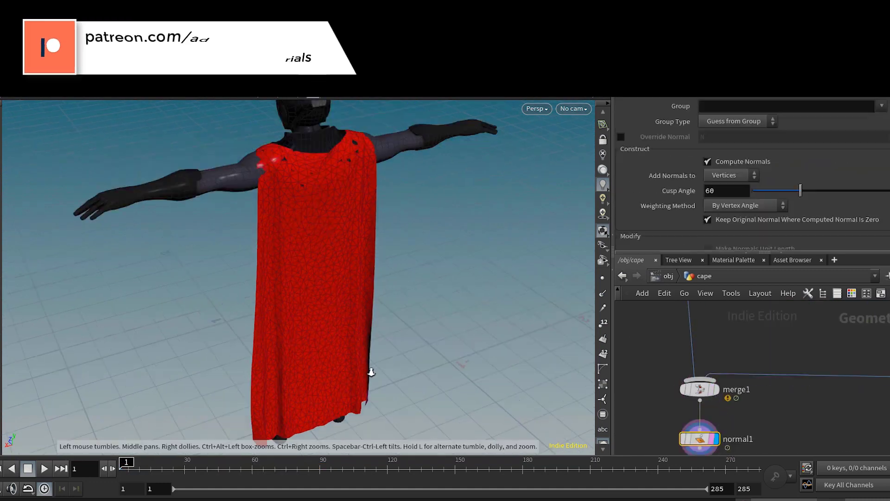
left_click_drag(367, 371, 461, 298)
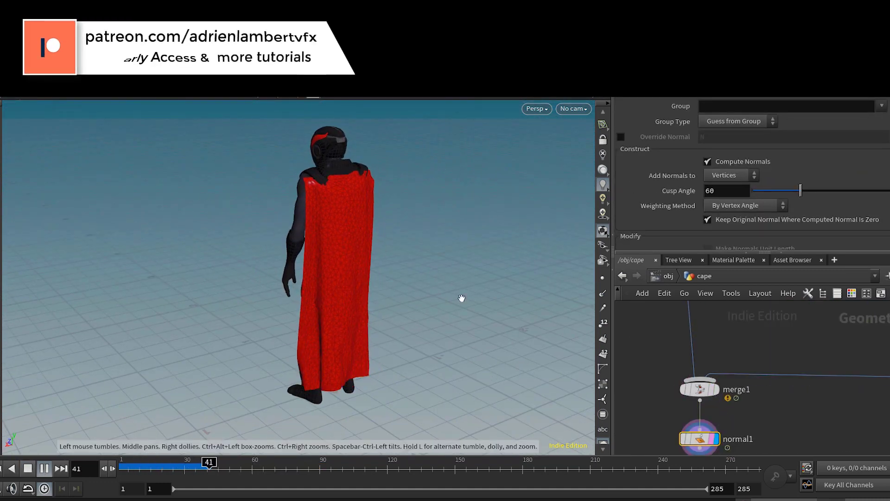